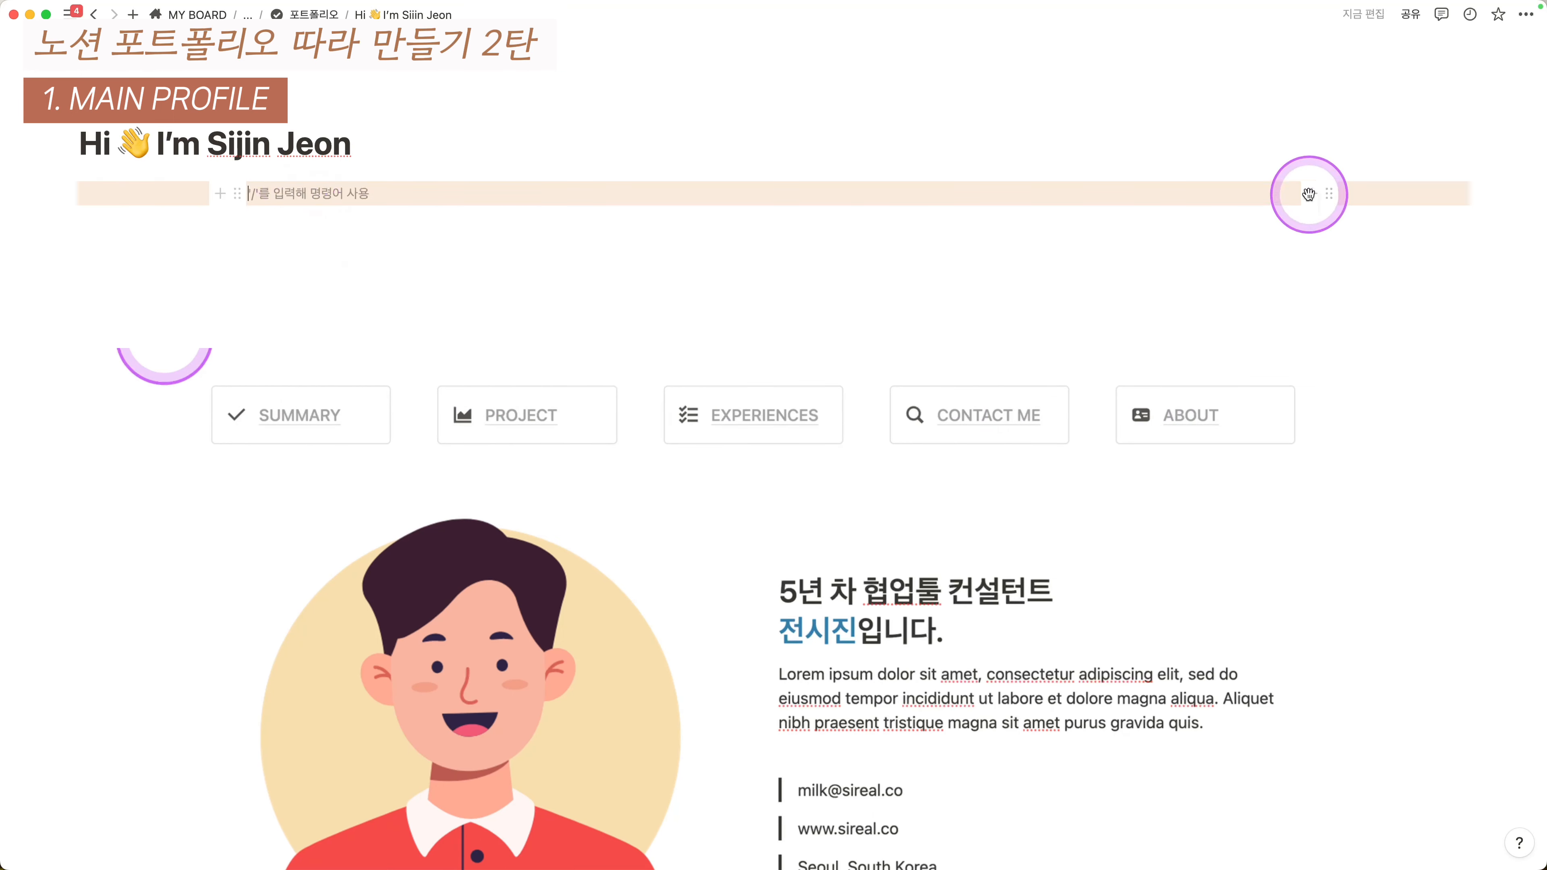
- Add an empty callout below the beige row with /콜아웃 and duplicate it into five callouts
key(Return)
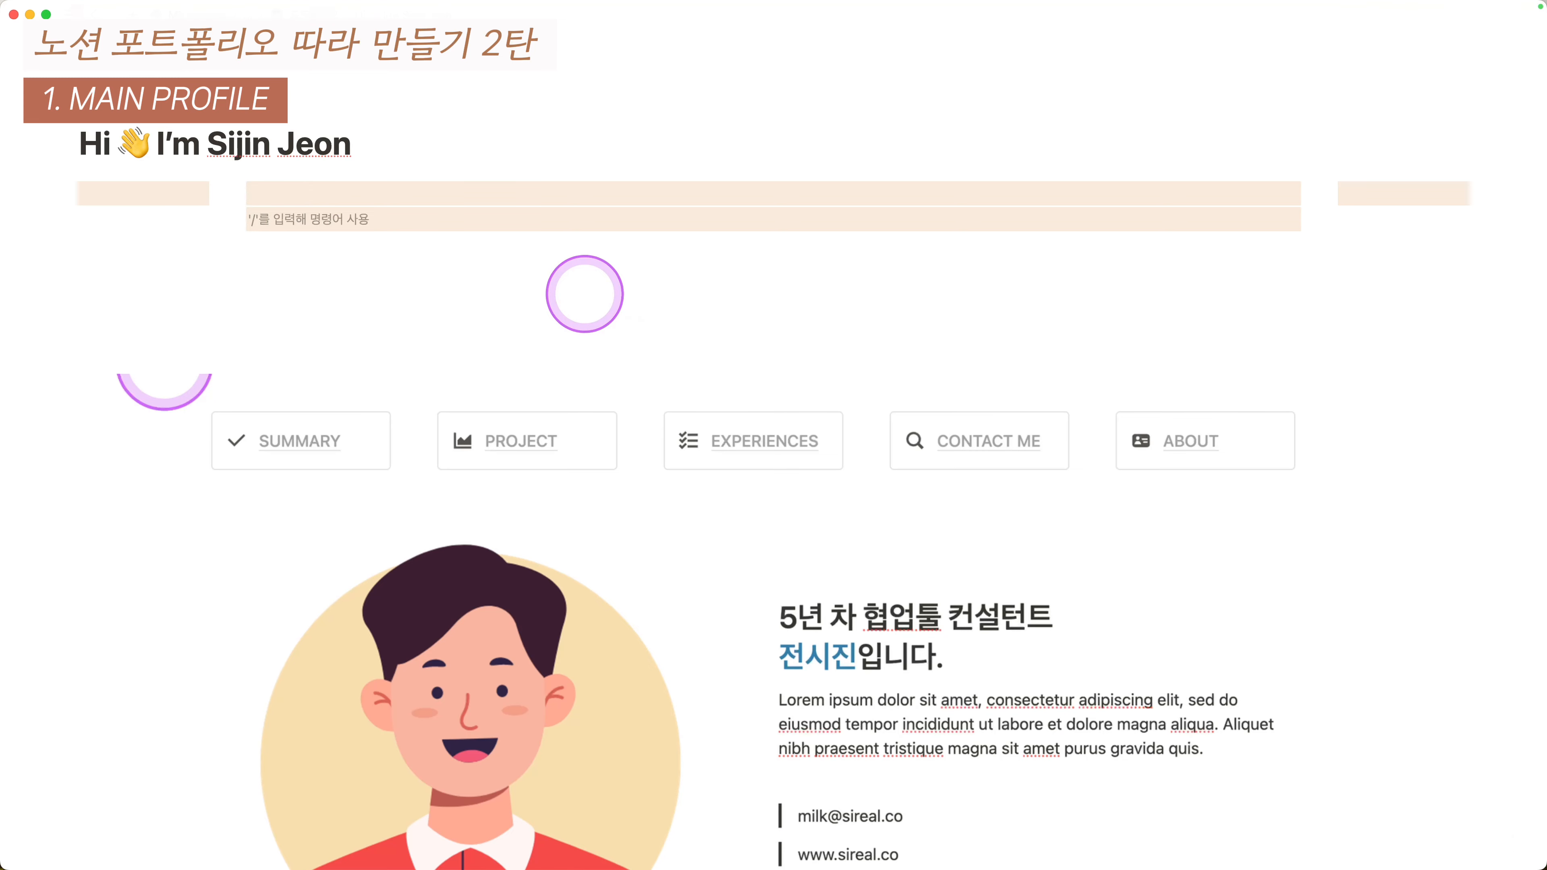
text(/콜아웃)
key(Return)
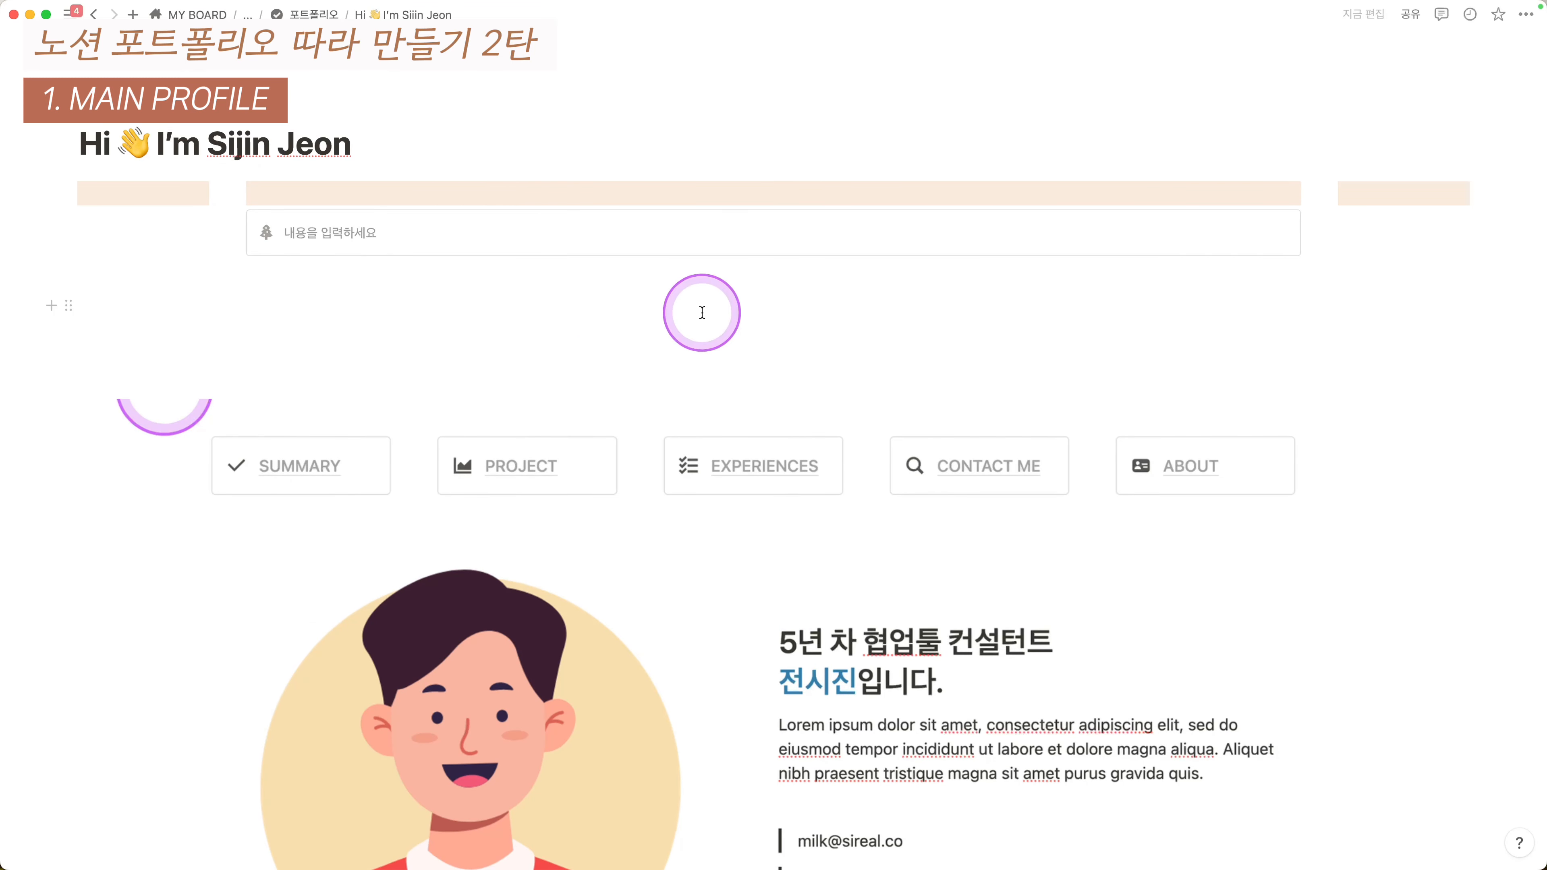
key(super+d)
key(super+d)
key(super+d)
key(super+d)
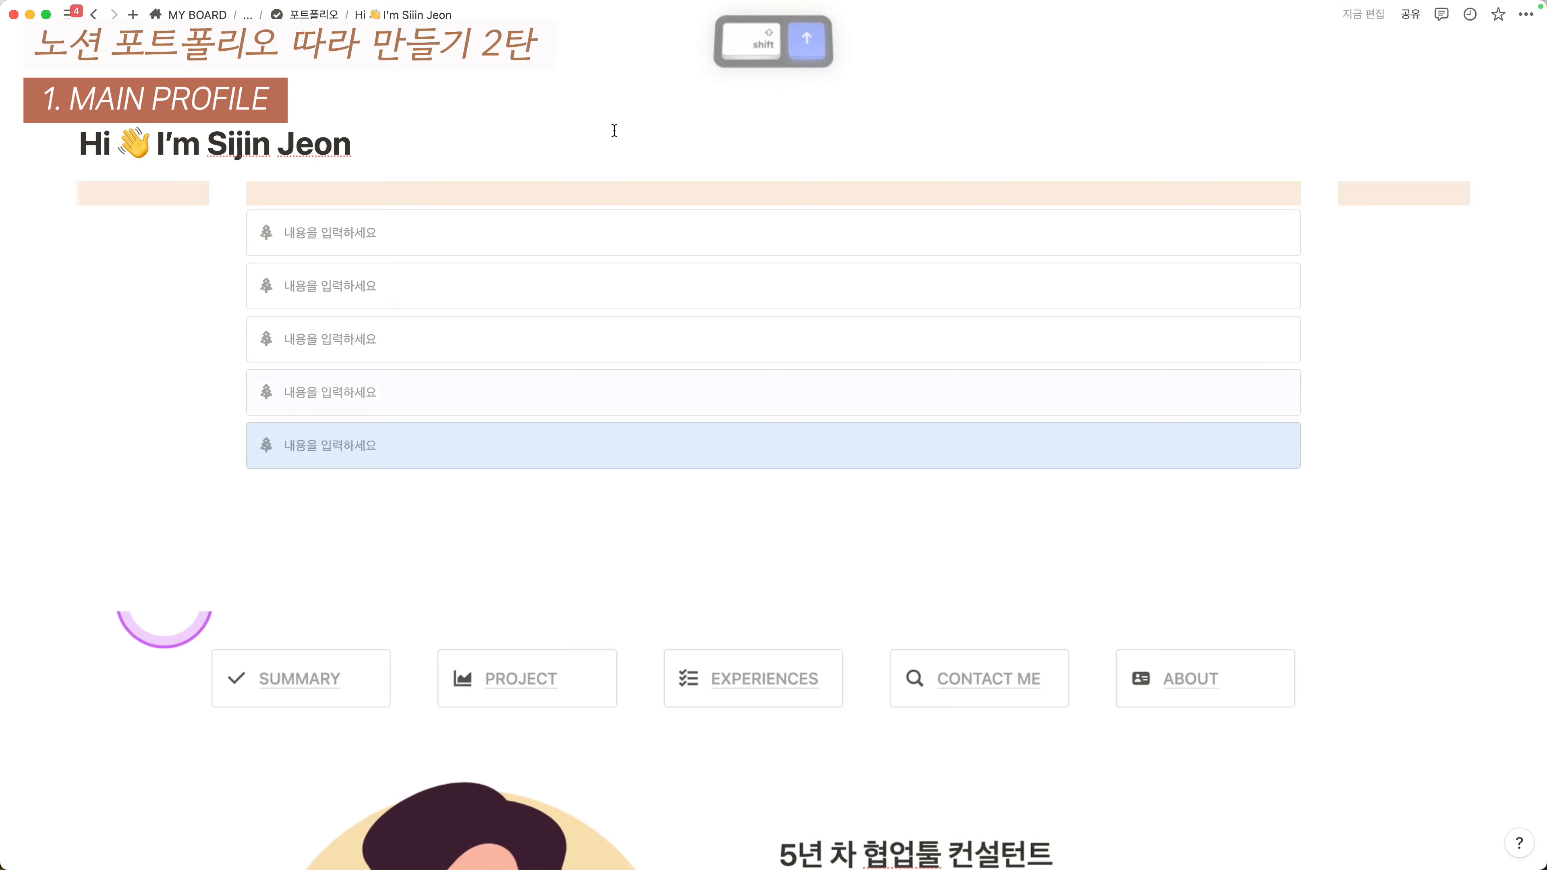
- Arrange the five selected callouts side by side in five columns (전환 > 열)
key(shift+Up)
key(shift+Up)
key(shift+Up)
key(shift+Up)
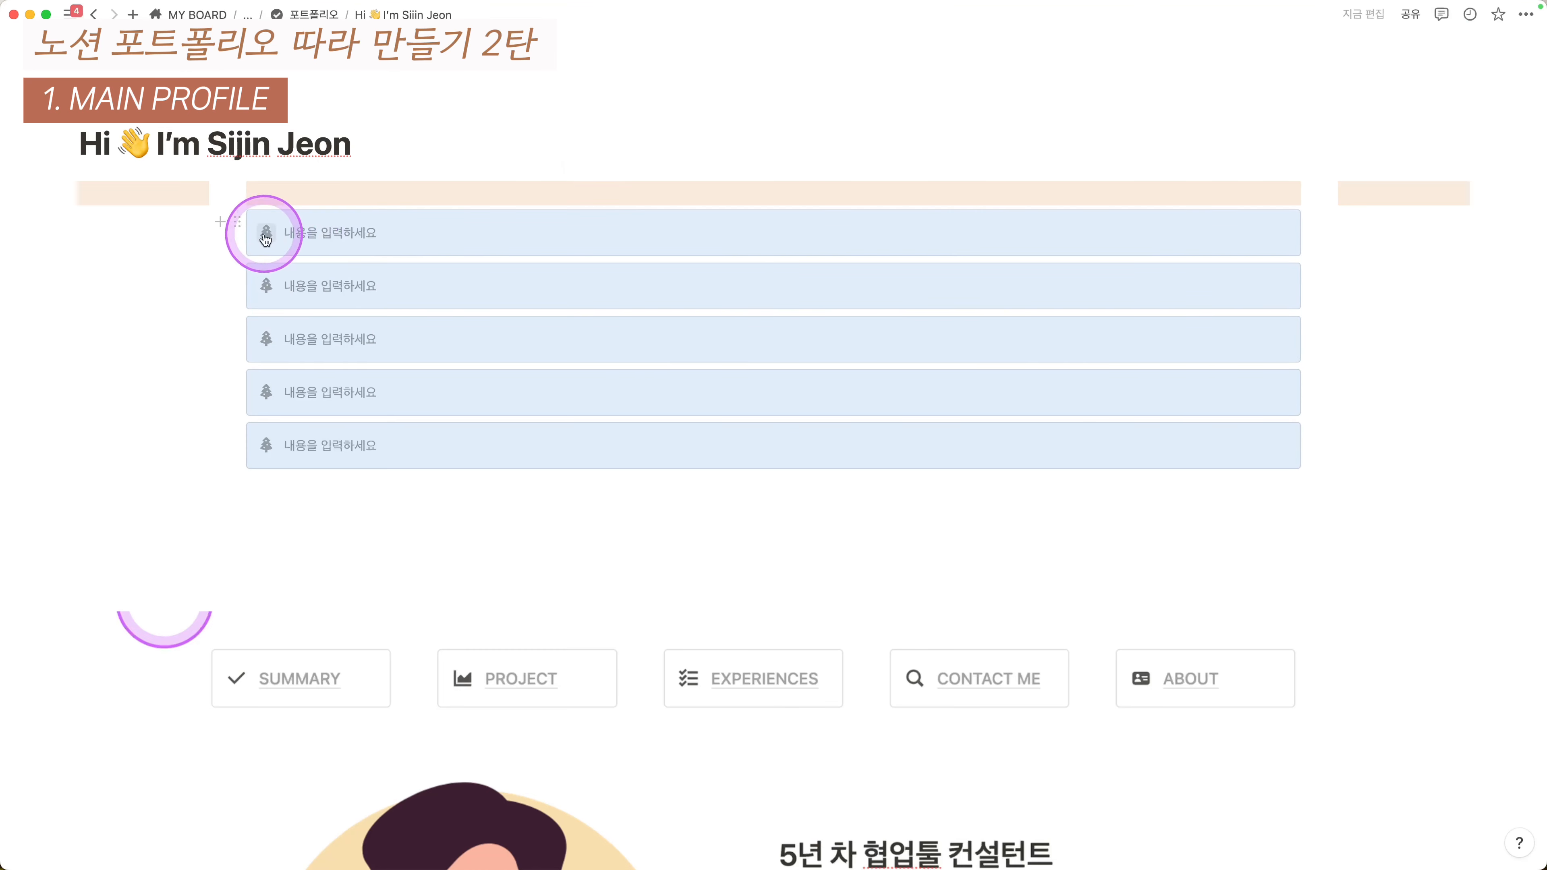
click(238, 223)
mouse_move(197, 168)
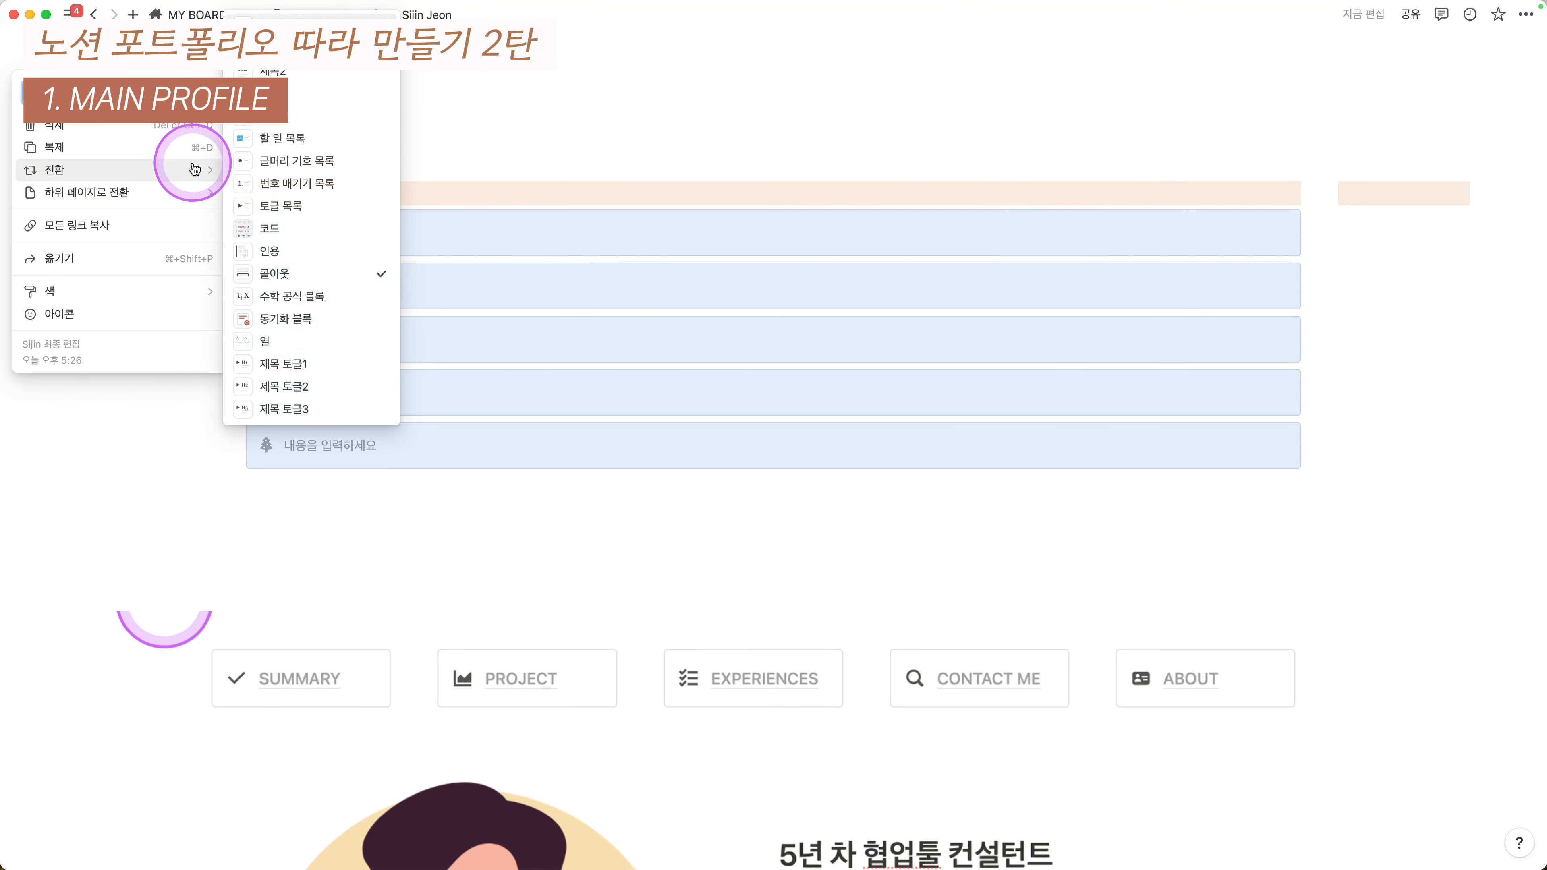
click(285, 352)
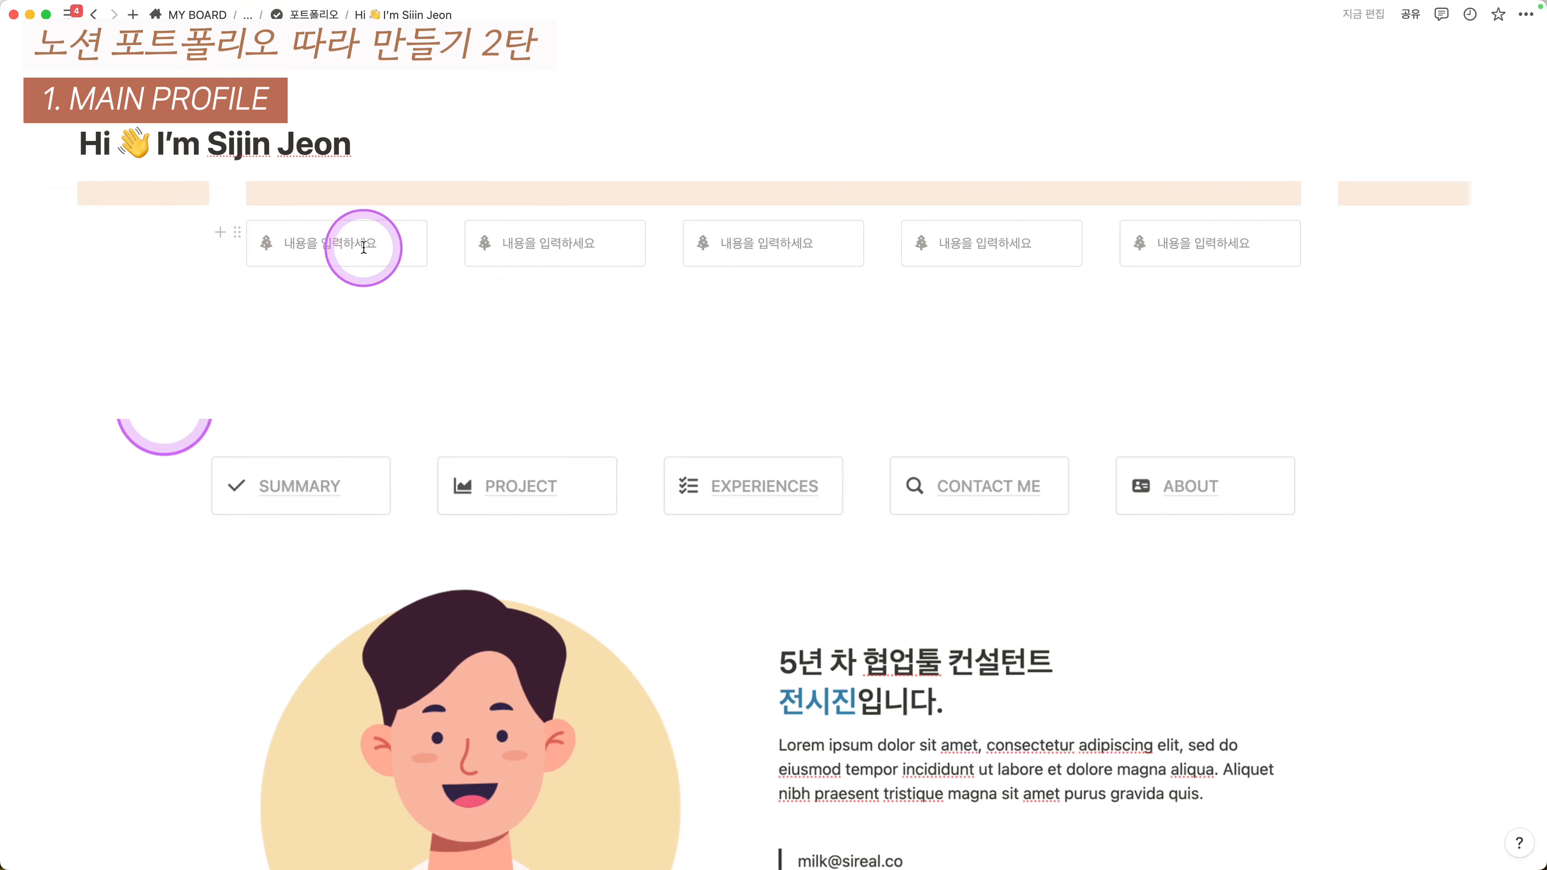
- Type SUMMARY, PROJECT, EXPERIENCES, CONTACT ME and ABOUT into the callouts, then select the empty line below
click(321, 238)
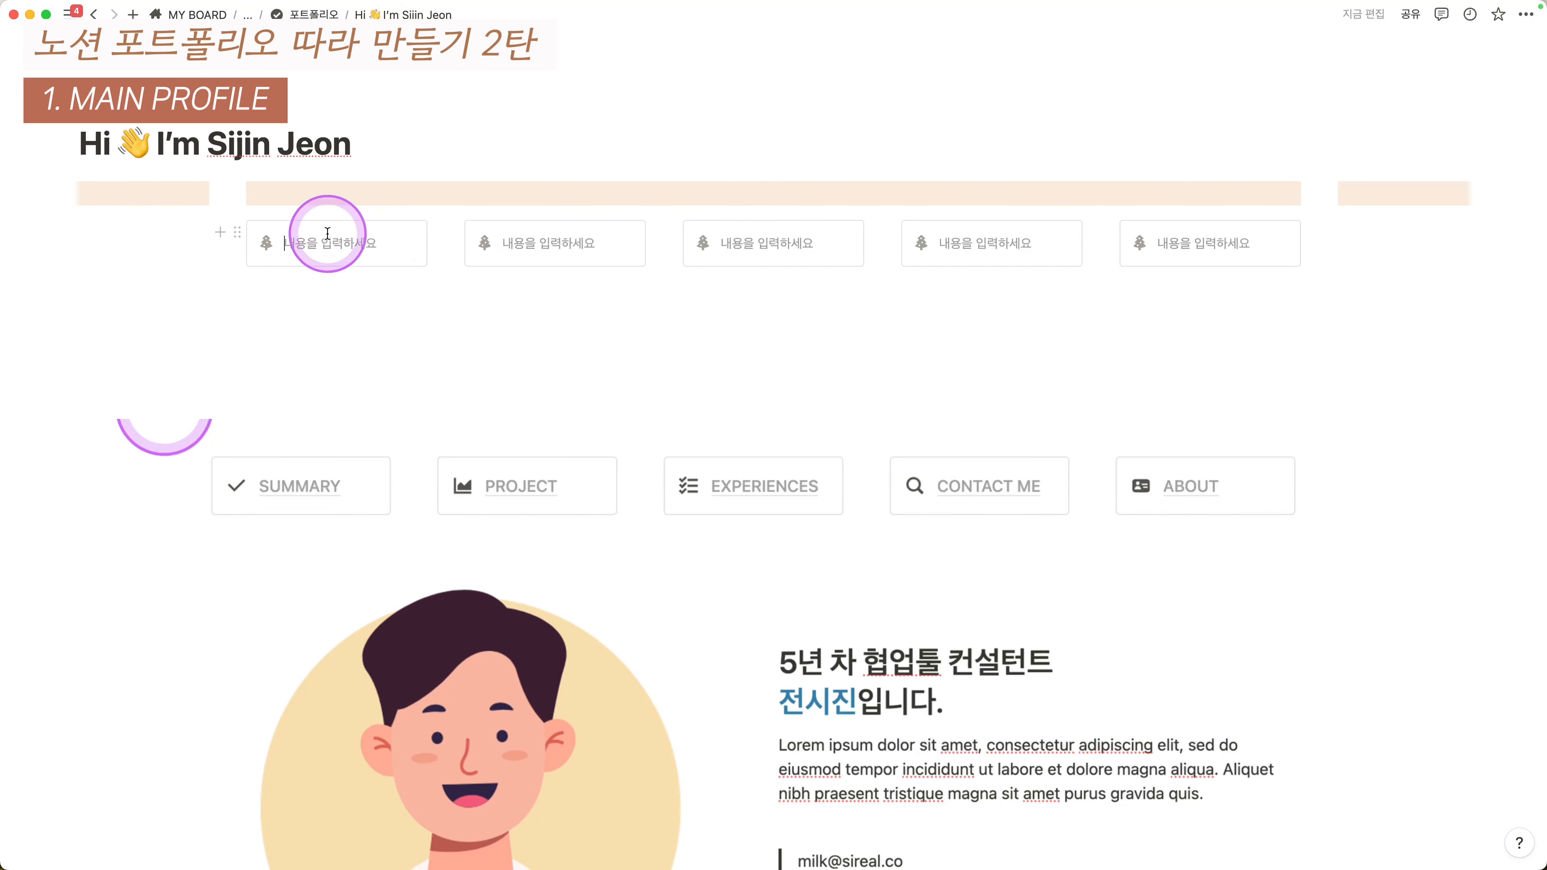
scroll(335, 491, down, 1)
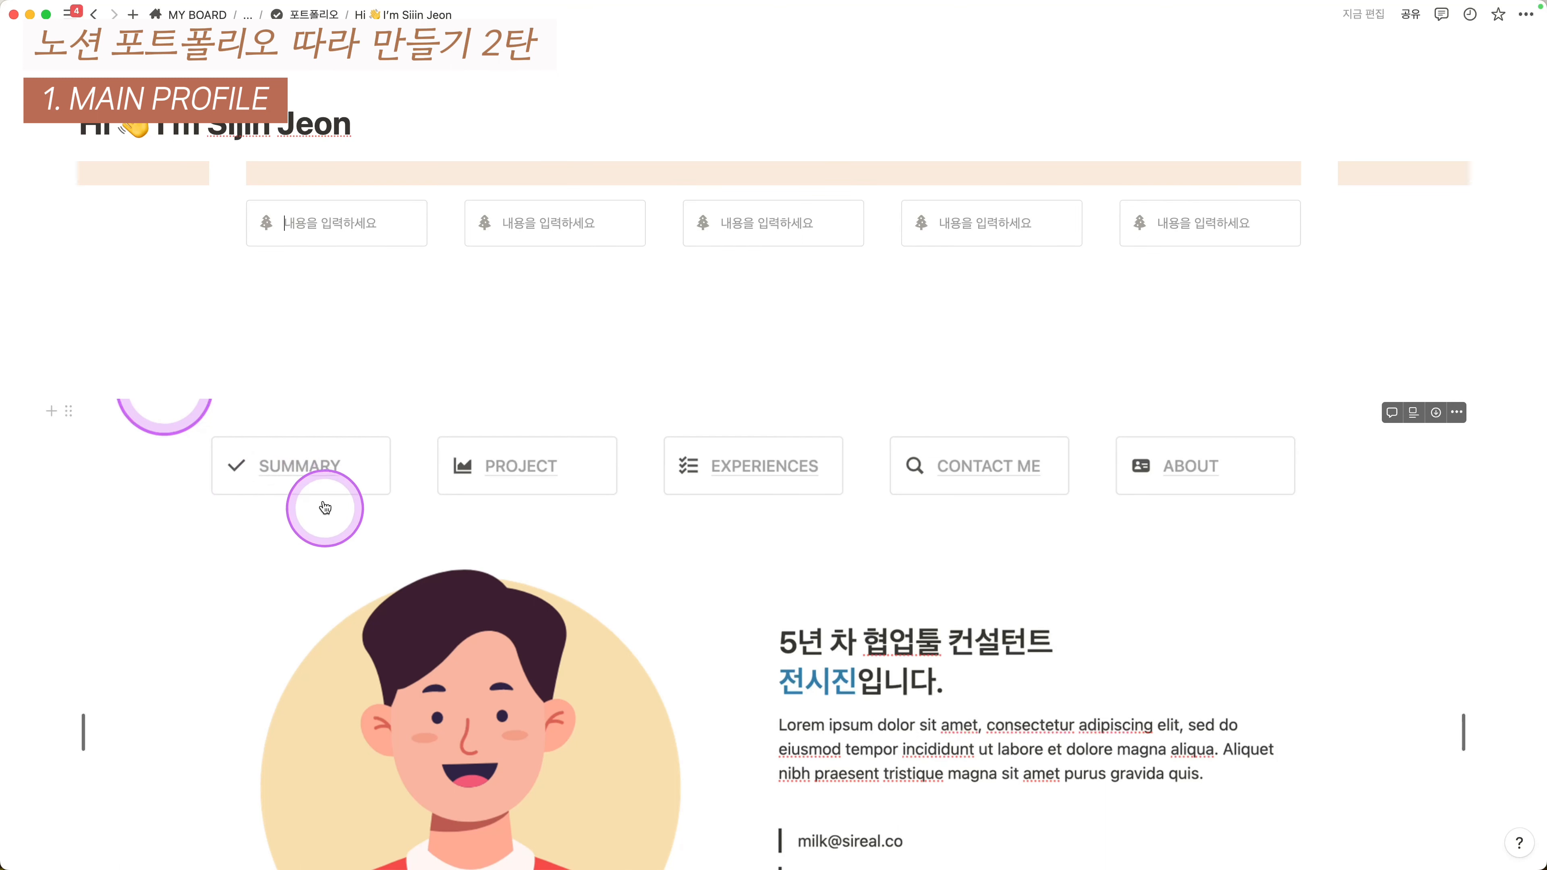
text(ㄴ)
key(BackSpace)
text(SUMMARY)
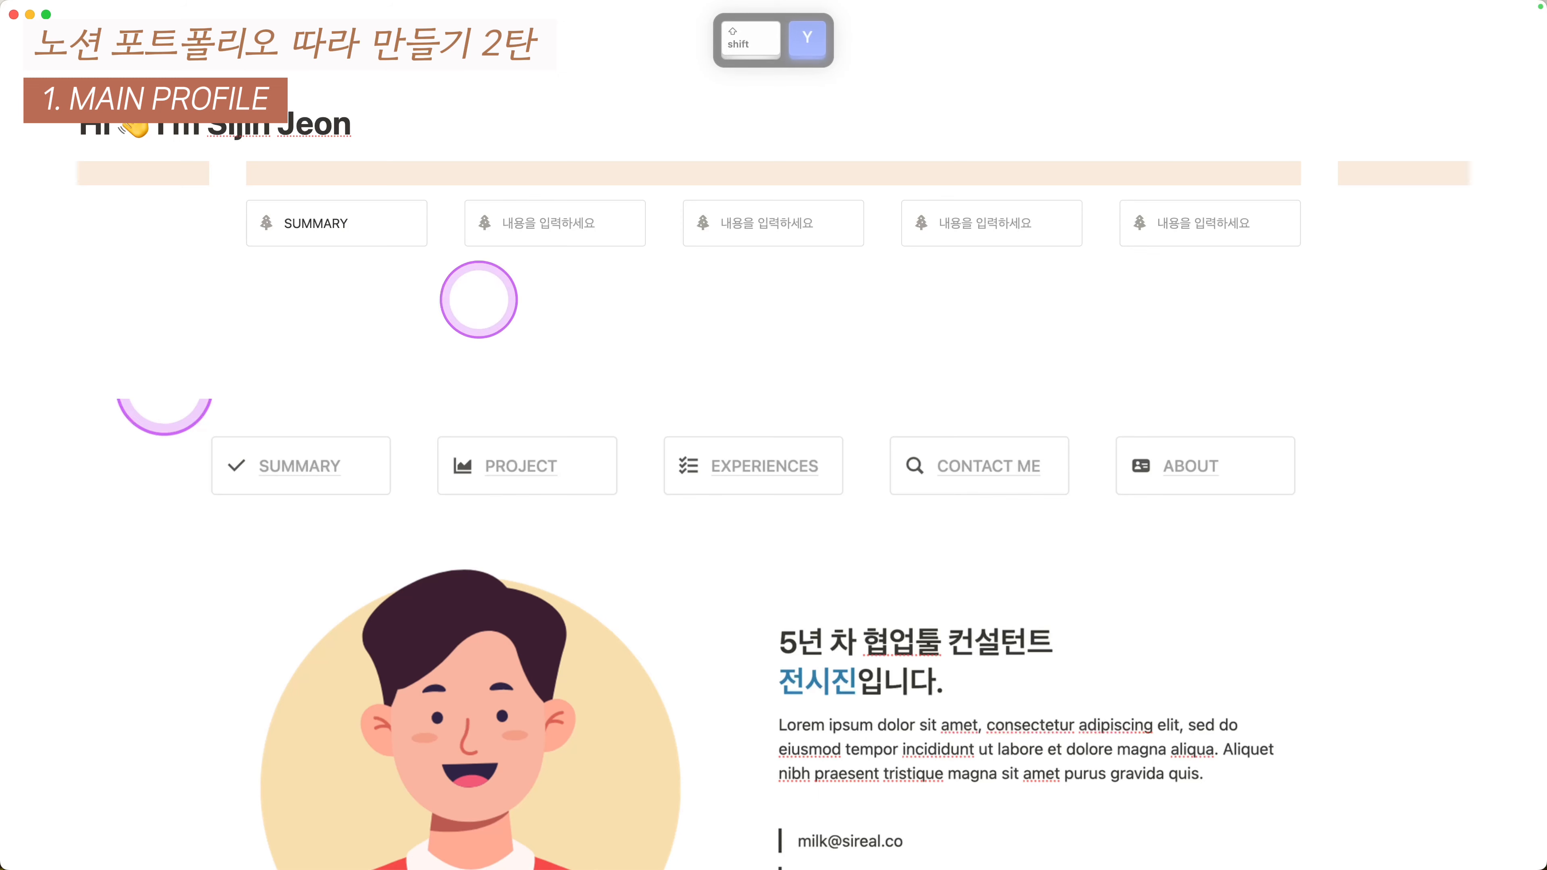
scroll(481, 298, down, 5)
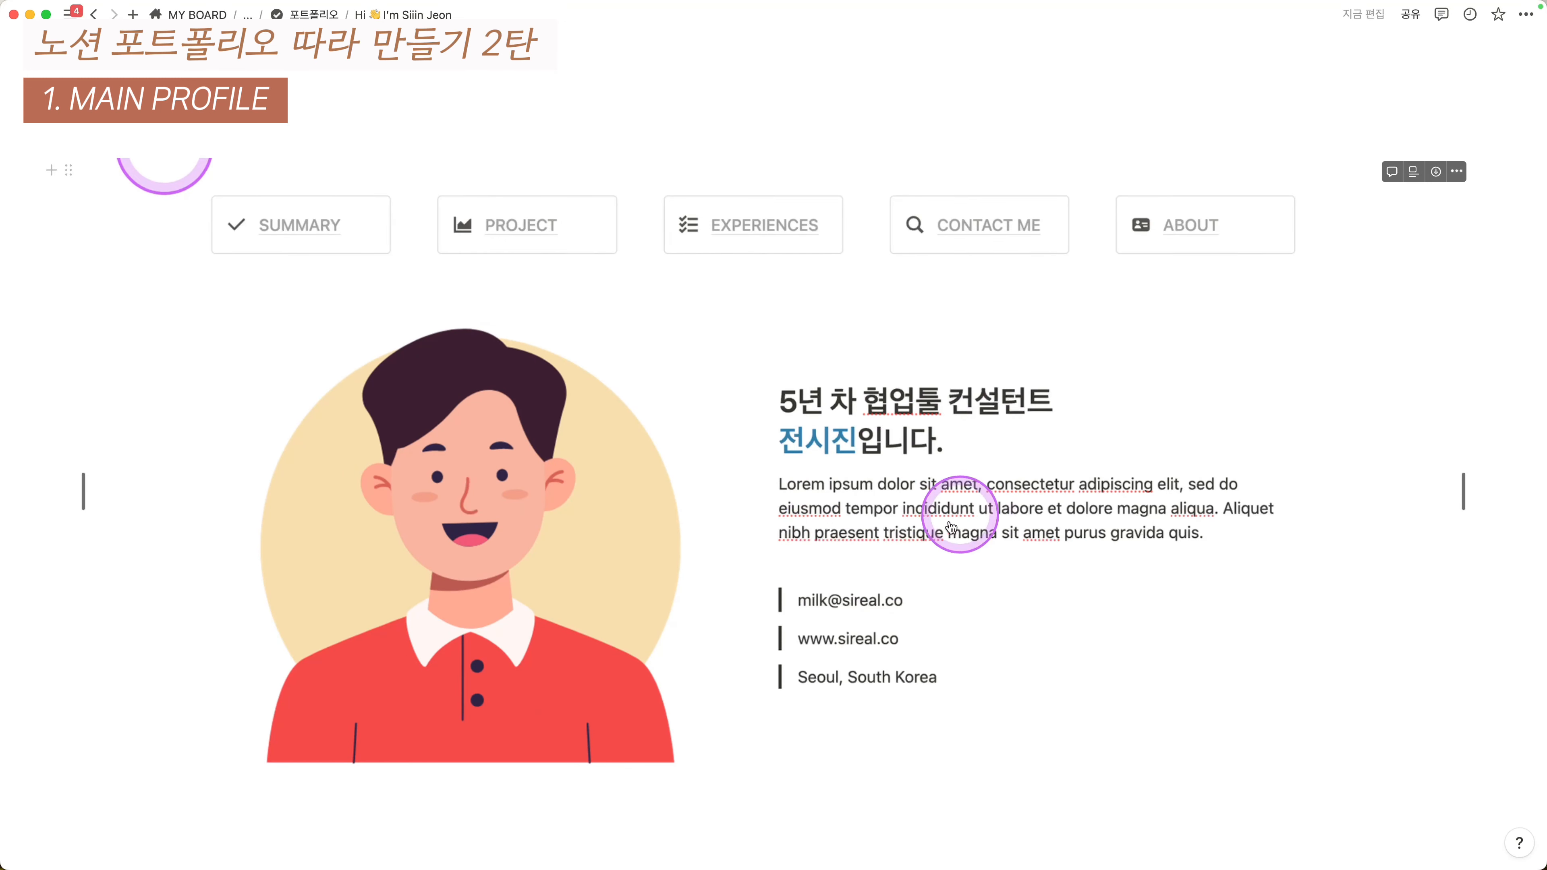
scroll(674, 419, up, 5)
click(378, 292)
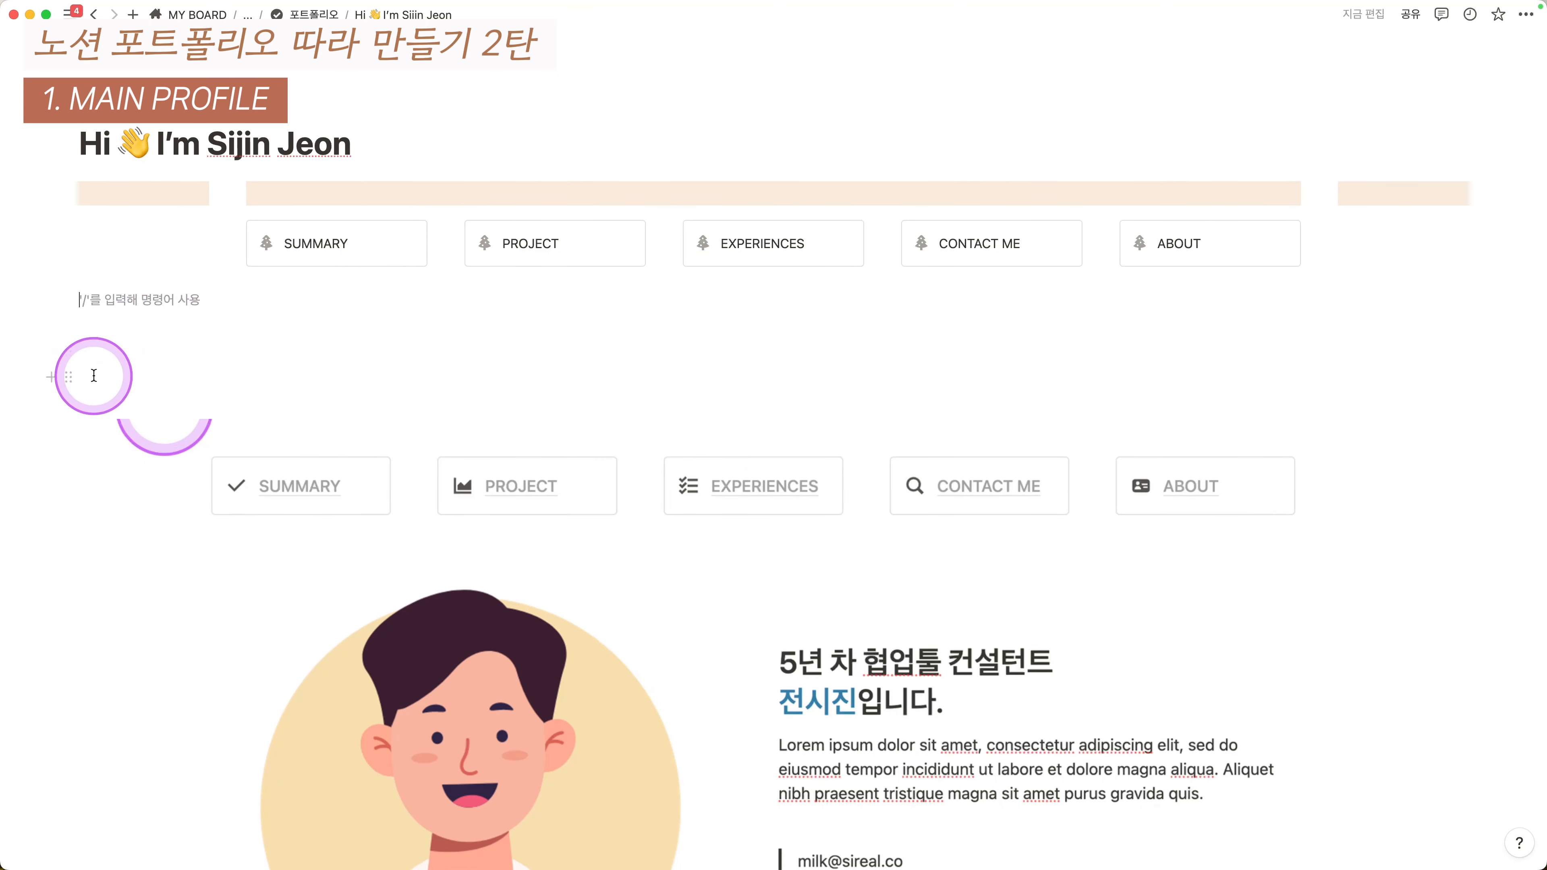
key(Escape)
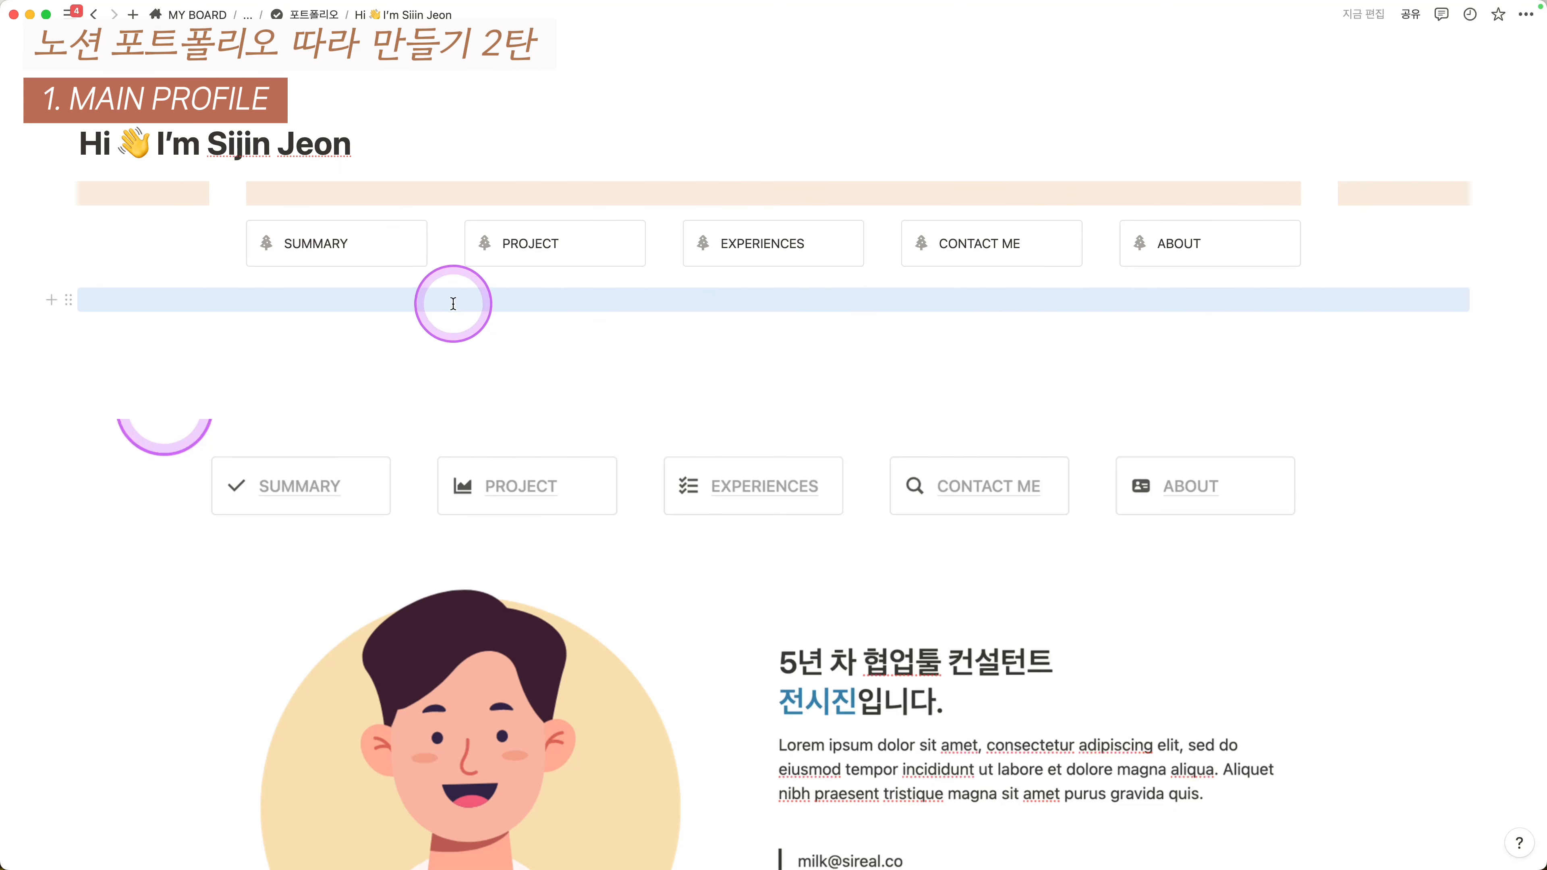
- Move the empty line under the ABOUT callout out below the whole callout row
click(69, 299)
click(1276, 270)
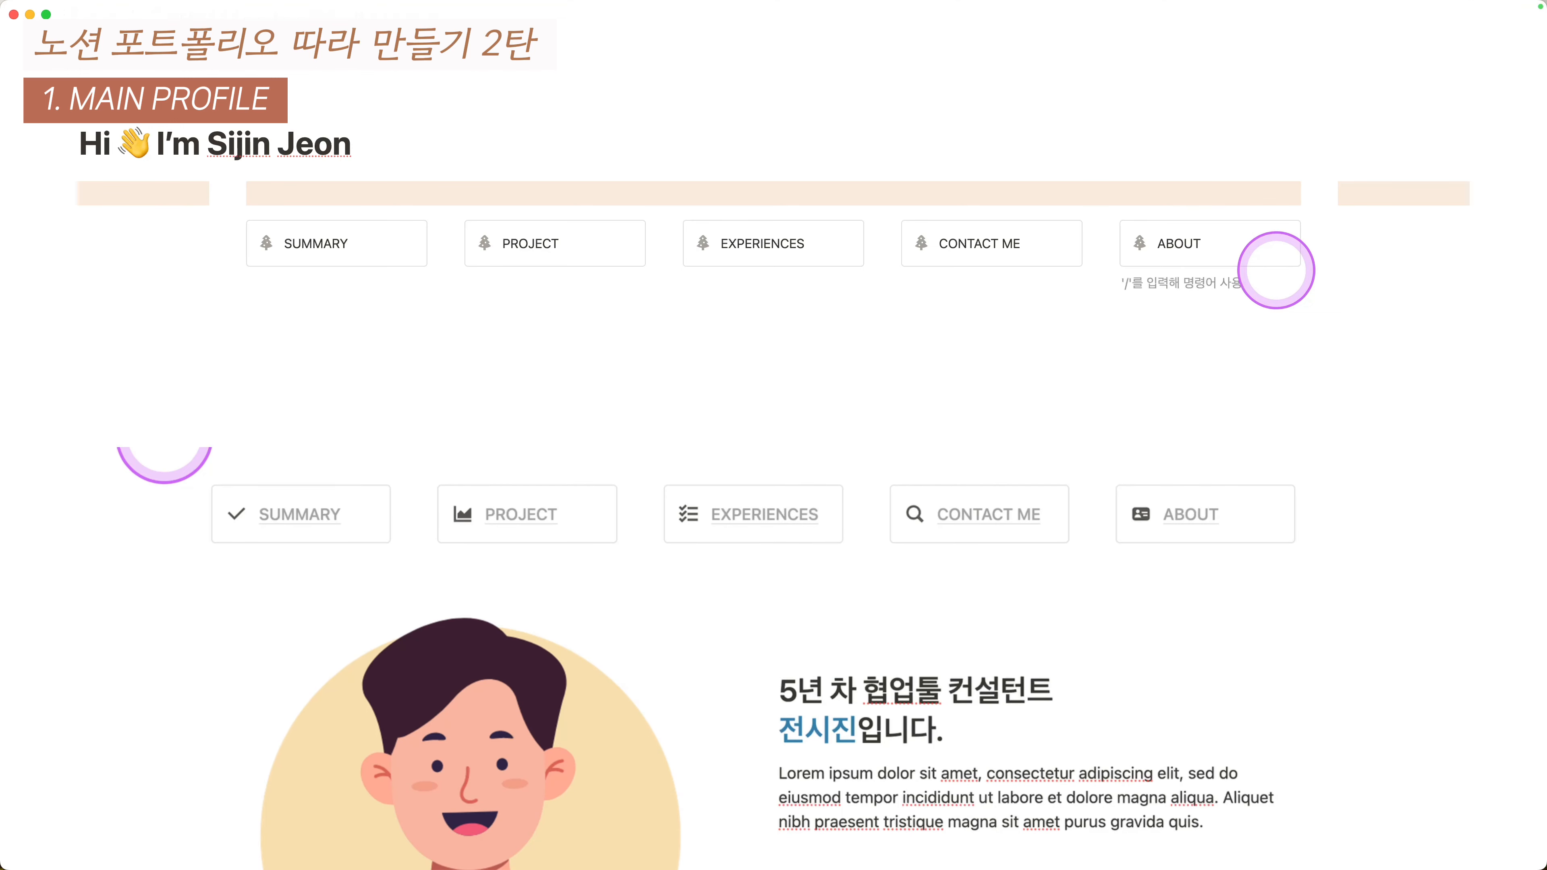
drag(1203, 286, 1266, 397)
click(1186, 282)
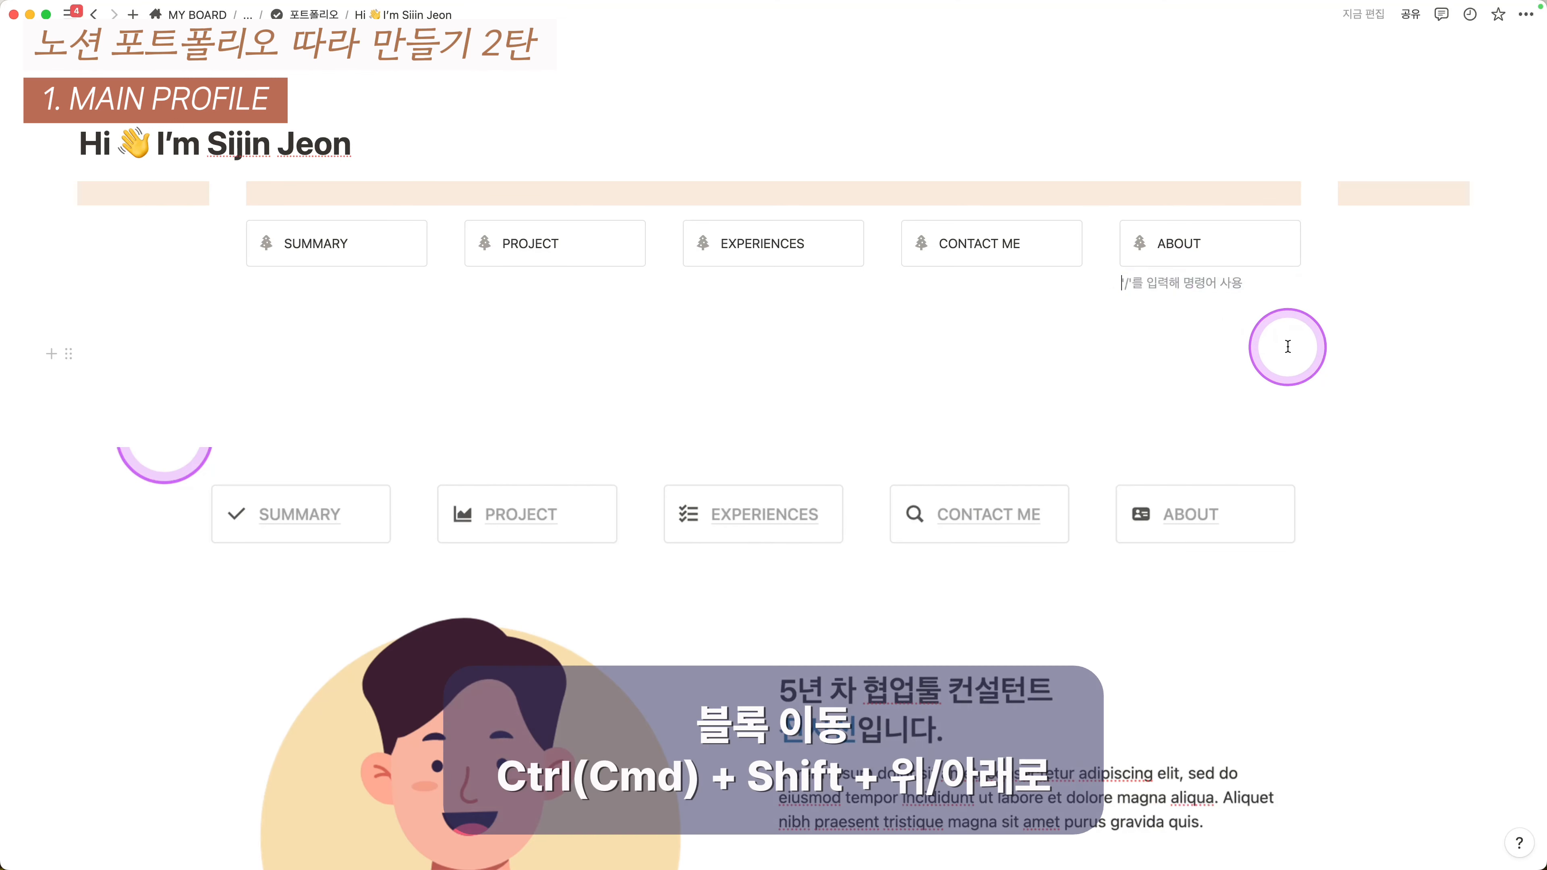
key(super+shift+Down)
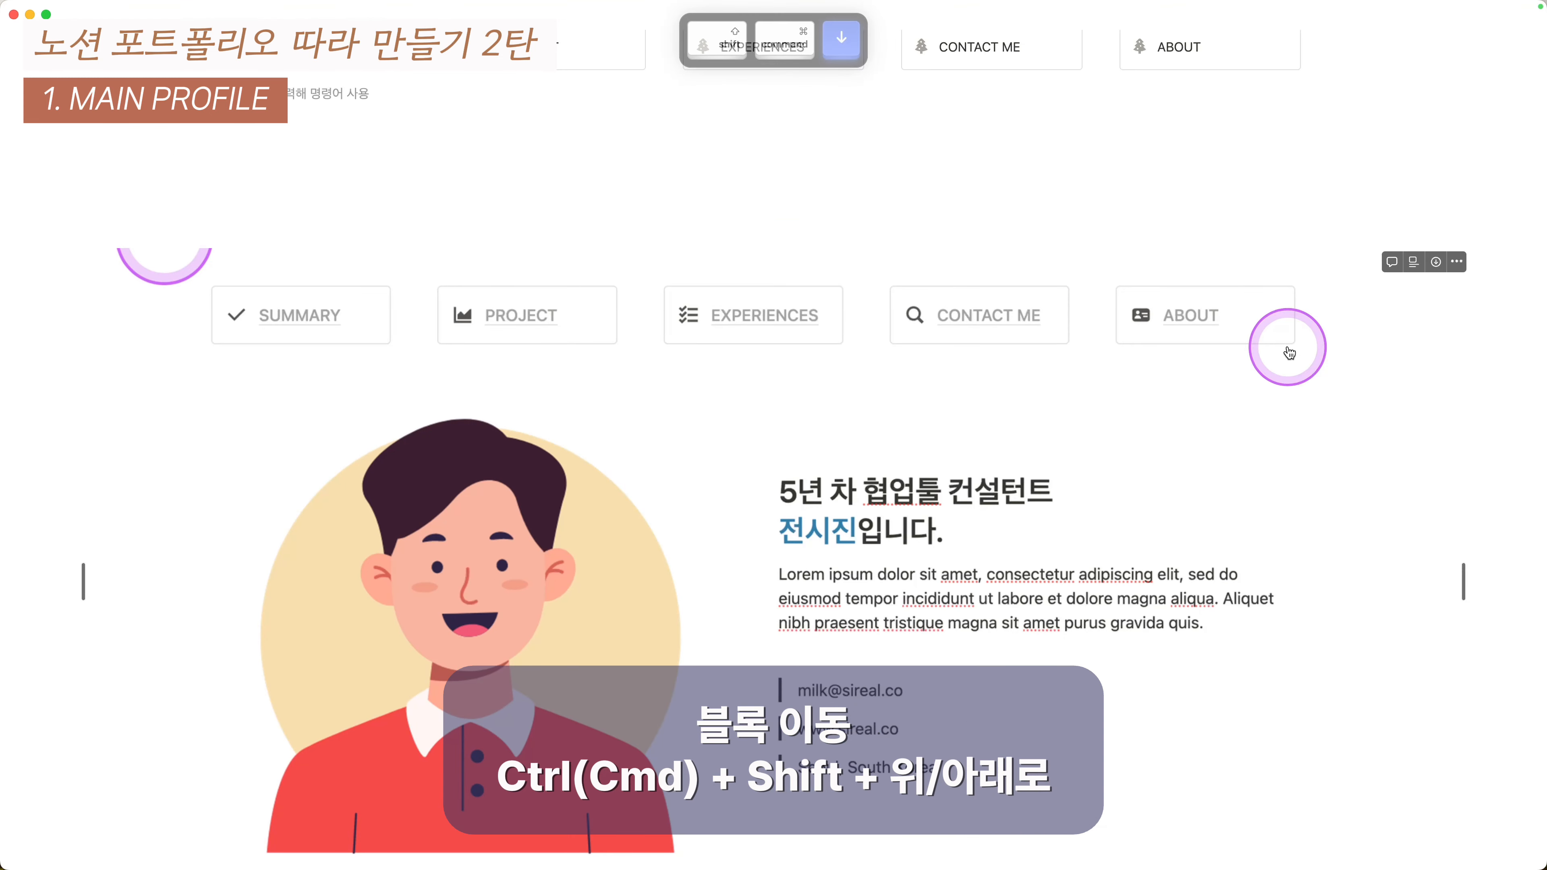
scroll(670, 298, up, 1)
key(Escape)
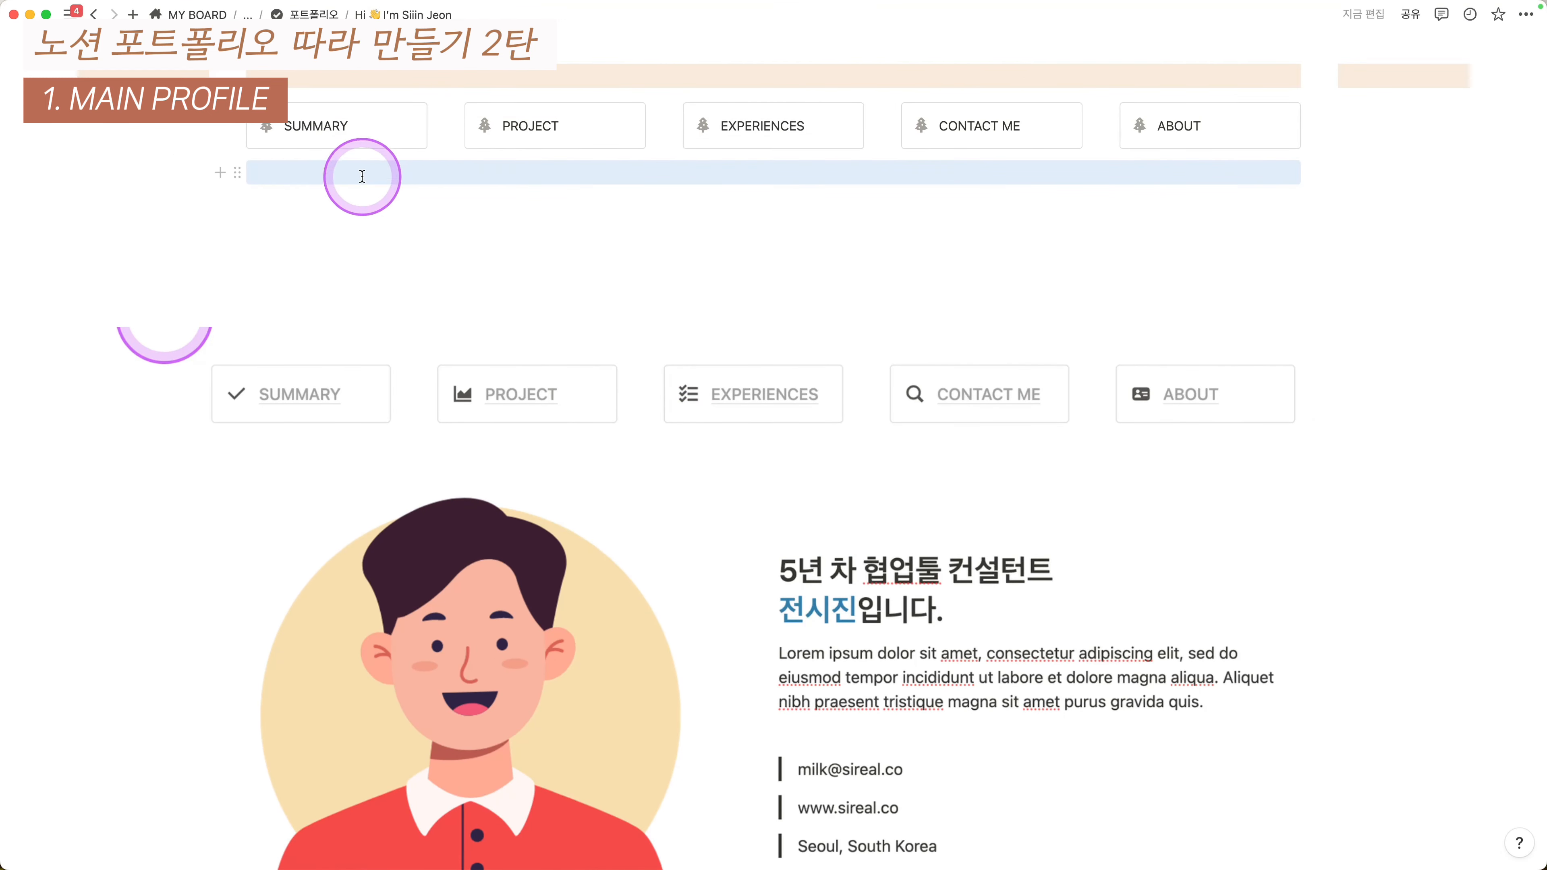
- Place the caret in that empty line and bring the avatar folder's Finder window over the page
scroll(476, 232, up, 1)
click(307, 200)
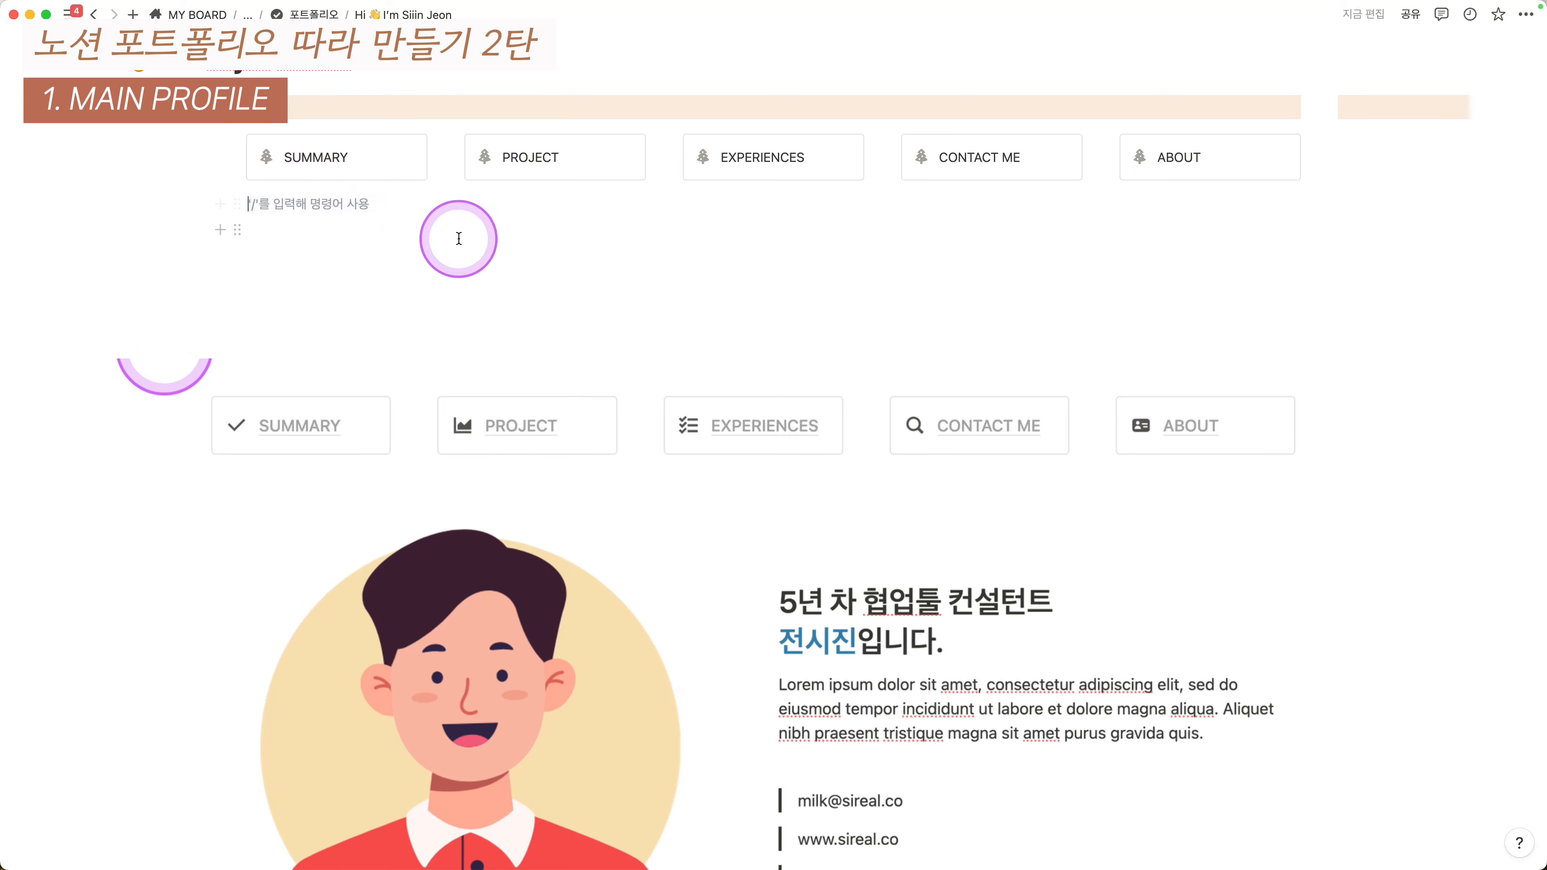
scroll(460, 239, down, 1)
scroll(977, 656, up, 2)
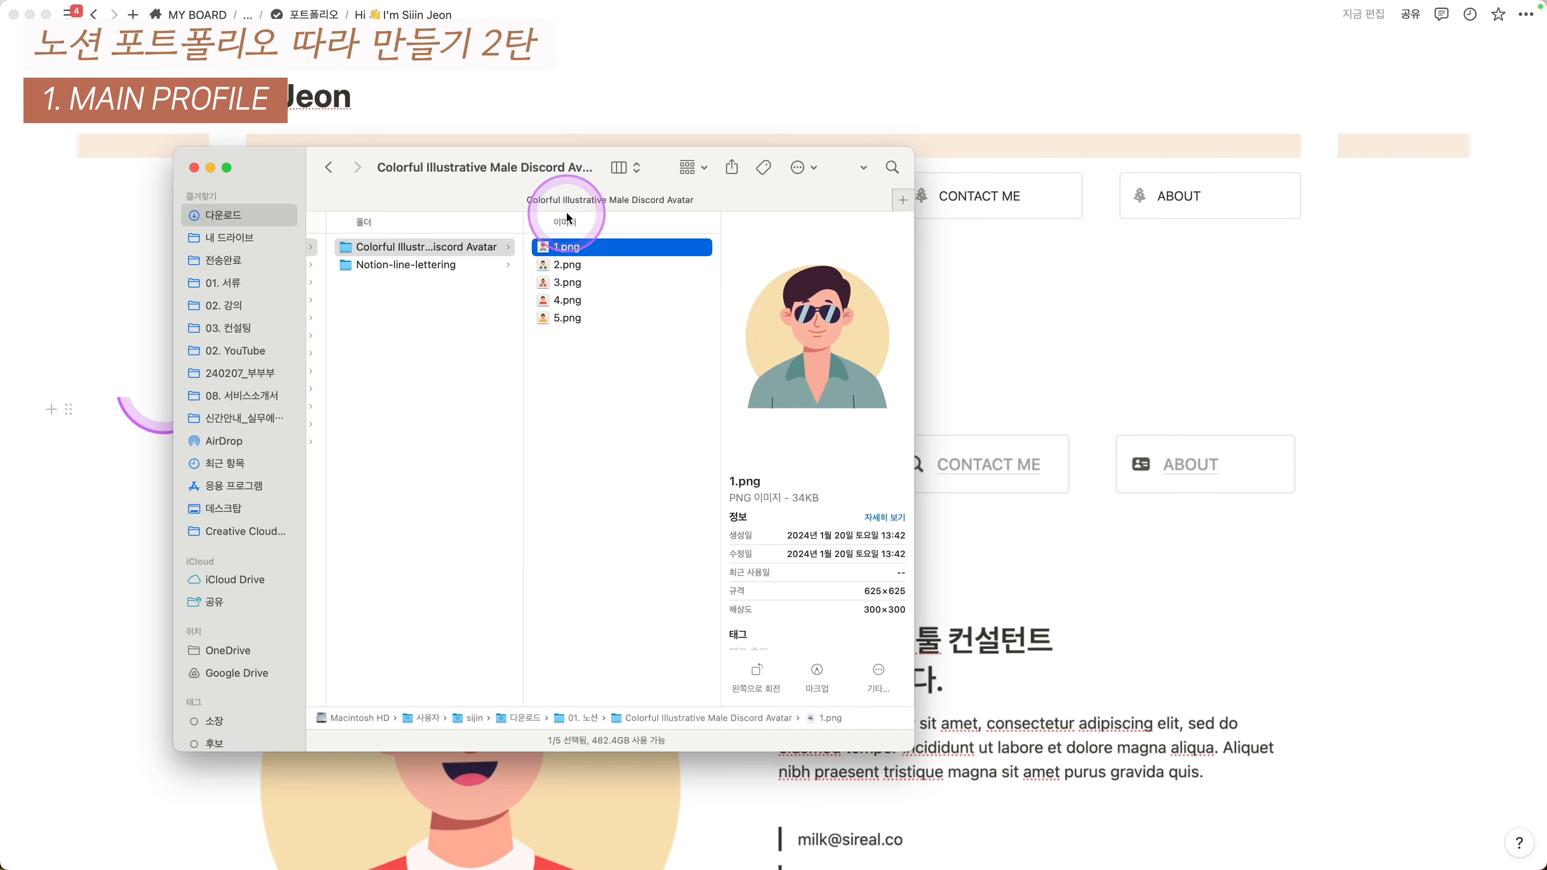
drag(605, 217, 628, 304)
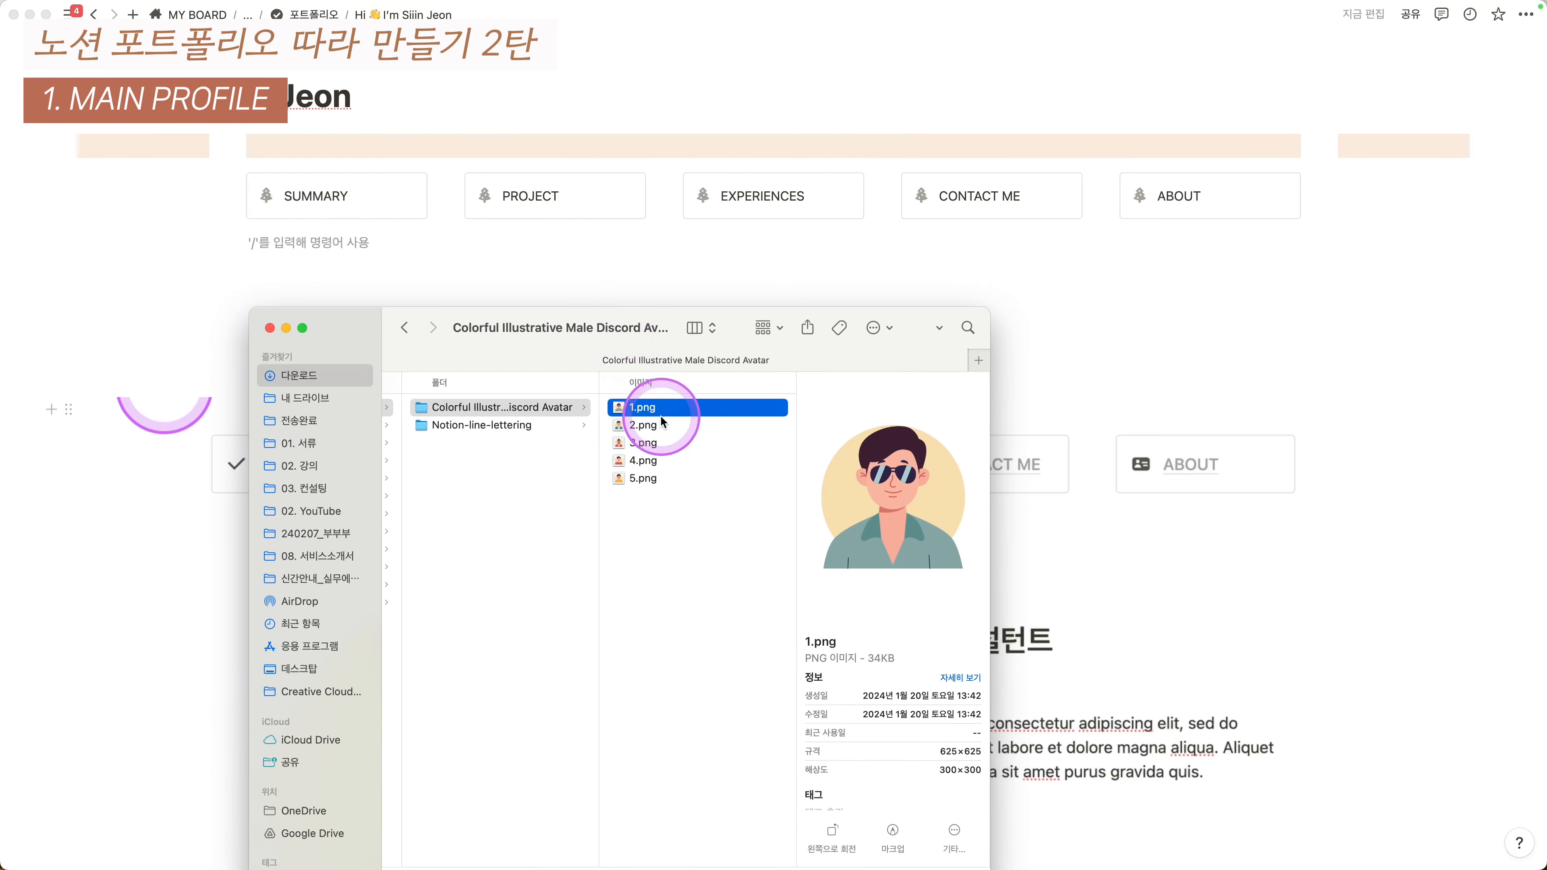
- Drag the red-shirt avatar 4.png from Finder onto the page beneath the five callouts
click(667, 429)
click(681, 445)
click(684, 463)
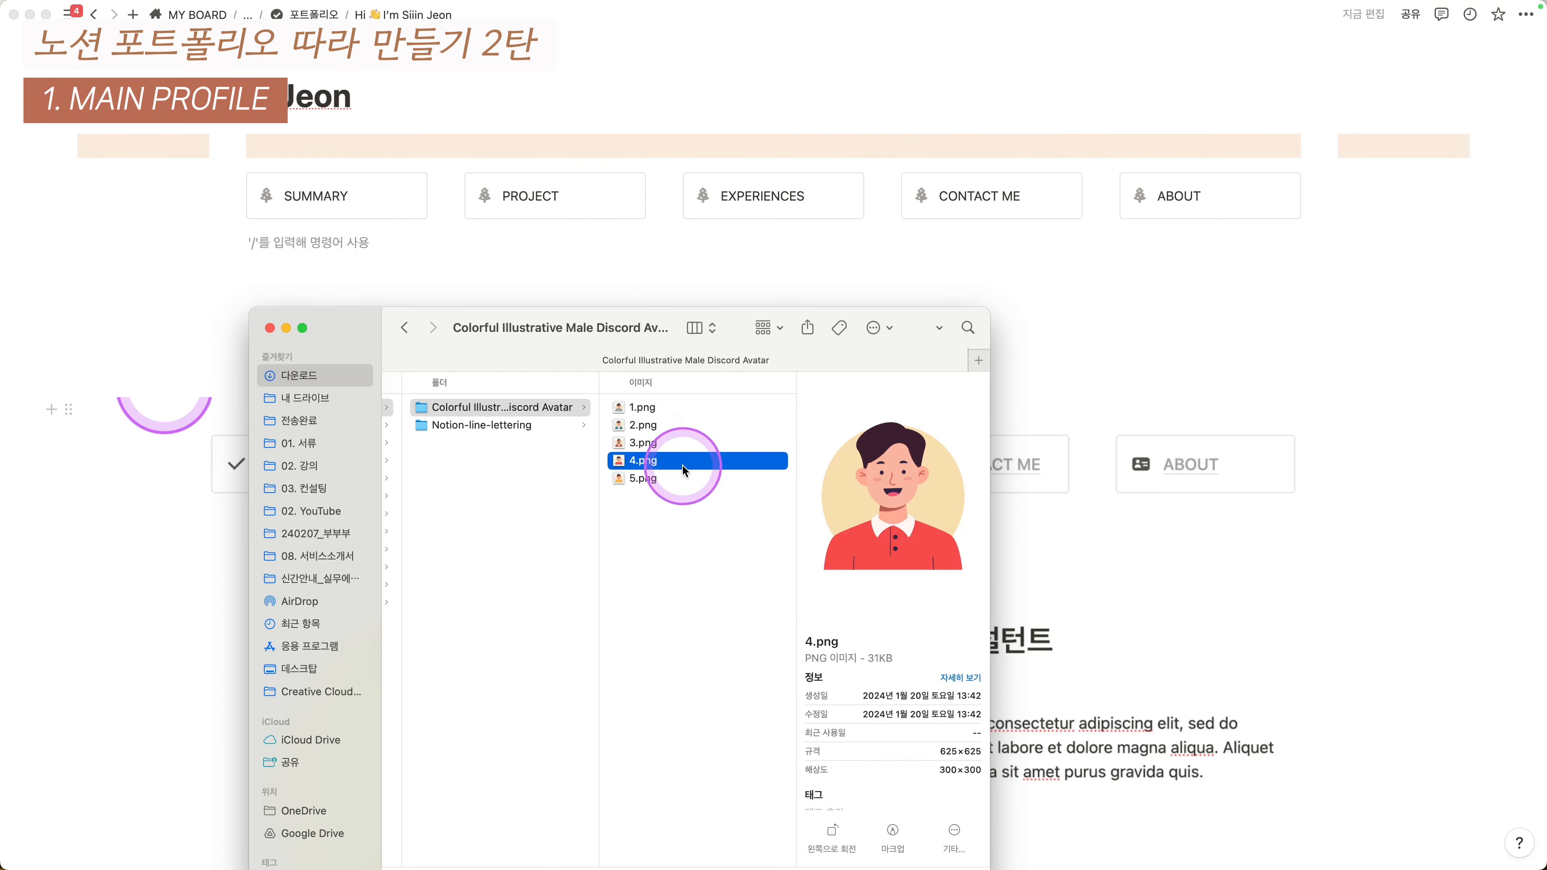
drag(675, 463, 352, 243)
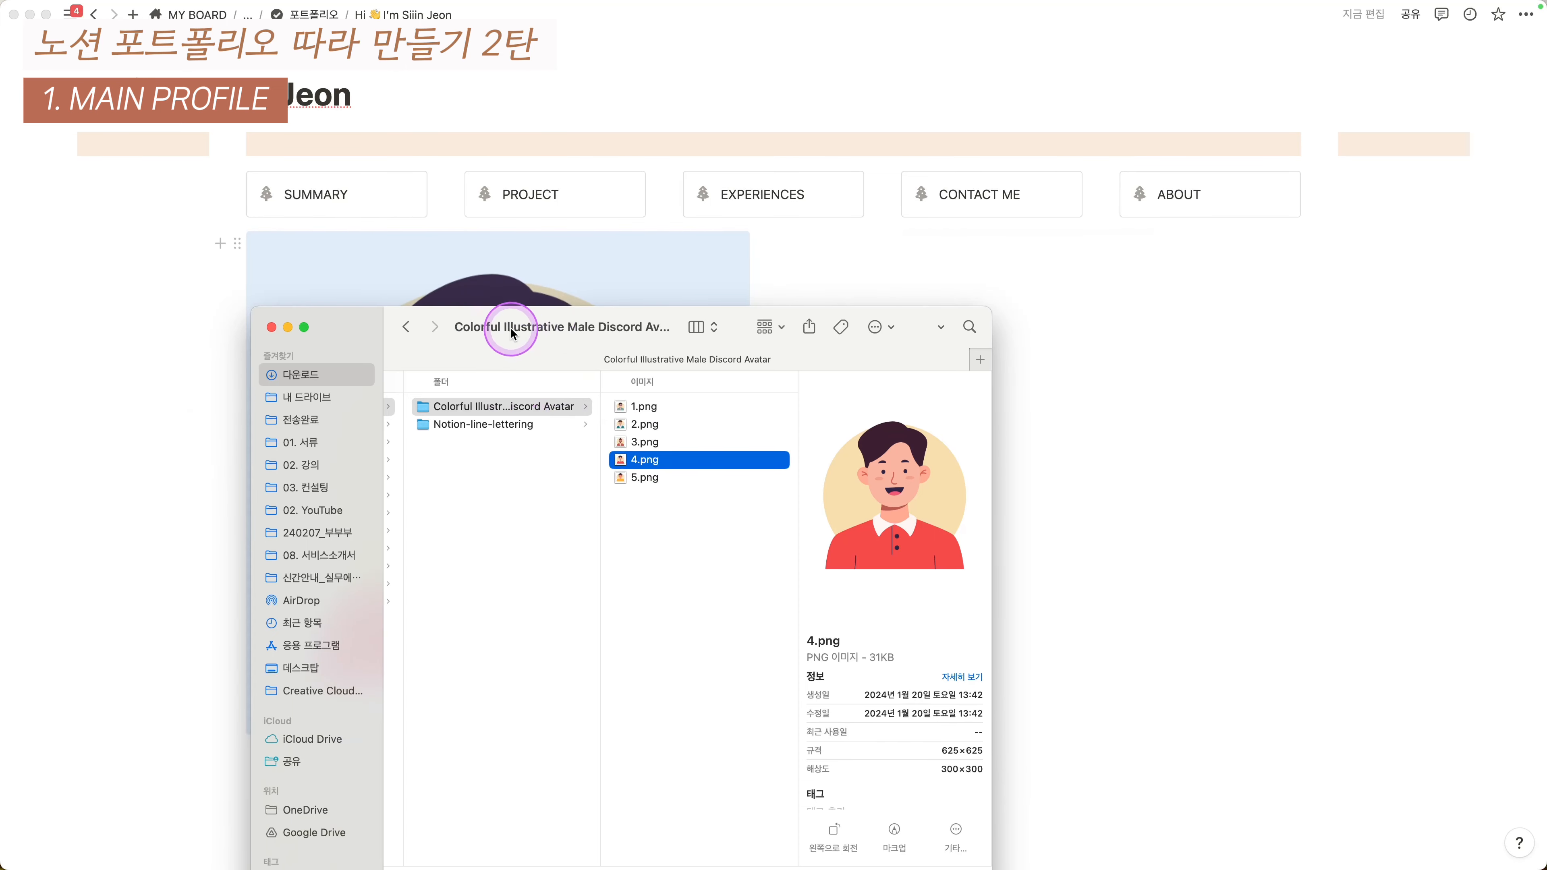
drag(510, 329, 933, 304)
click(922, 250)
scroll(853, 361, down, 2)
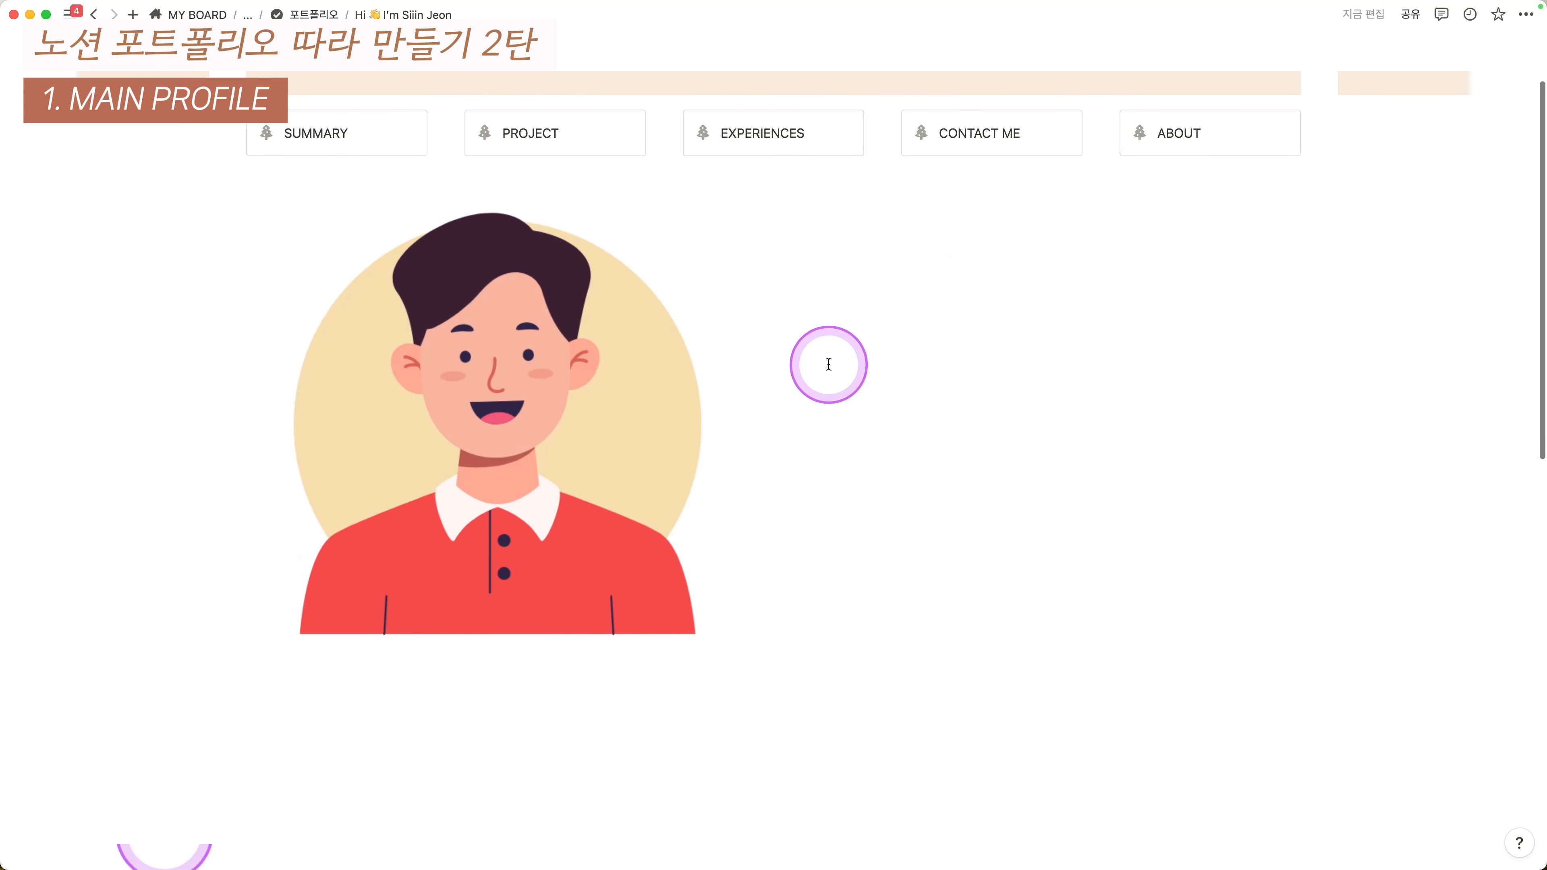
- Create a new empty block directly beneath the profile illustration
scroll(795, 373, down, 5)
scroll(884, 488, down, 3)
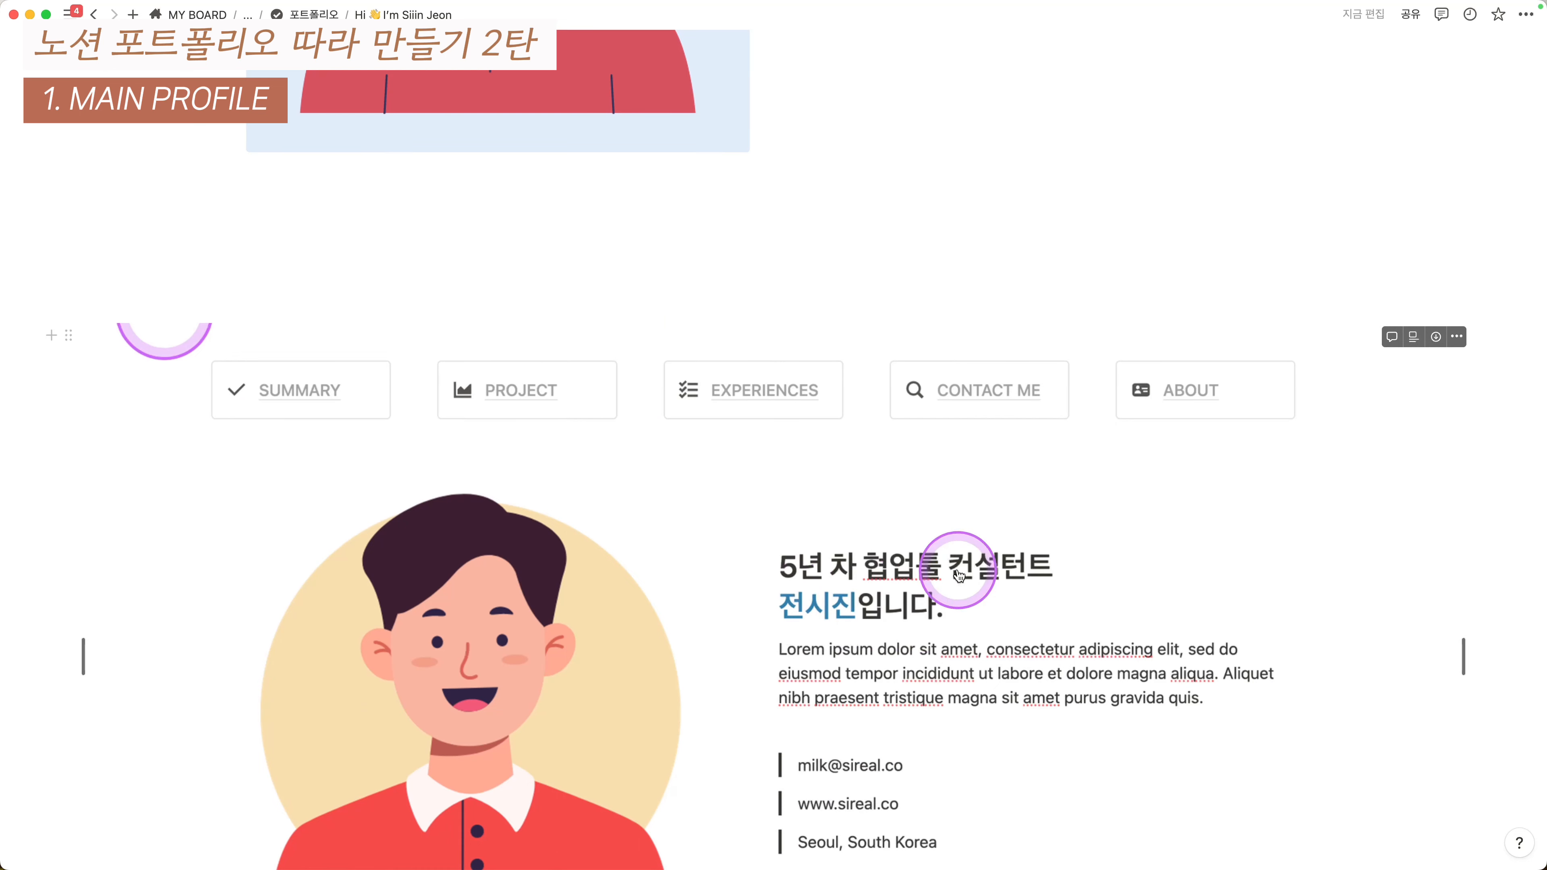
scroll(691, 349, up, 2)
click(758, 150)
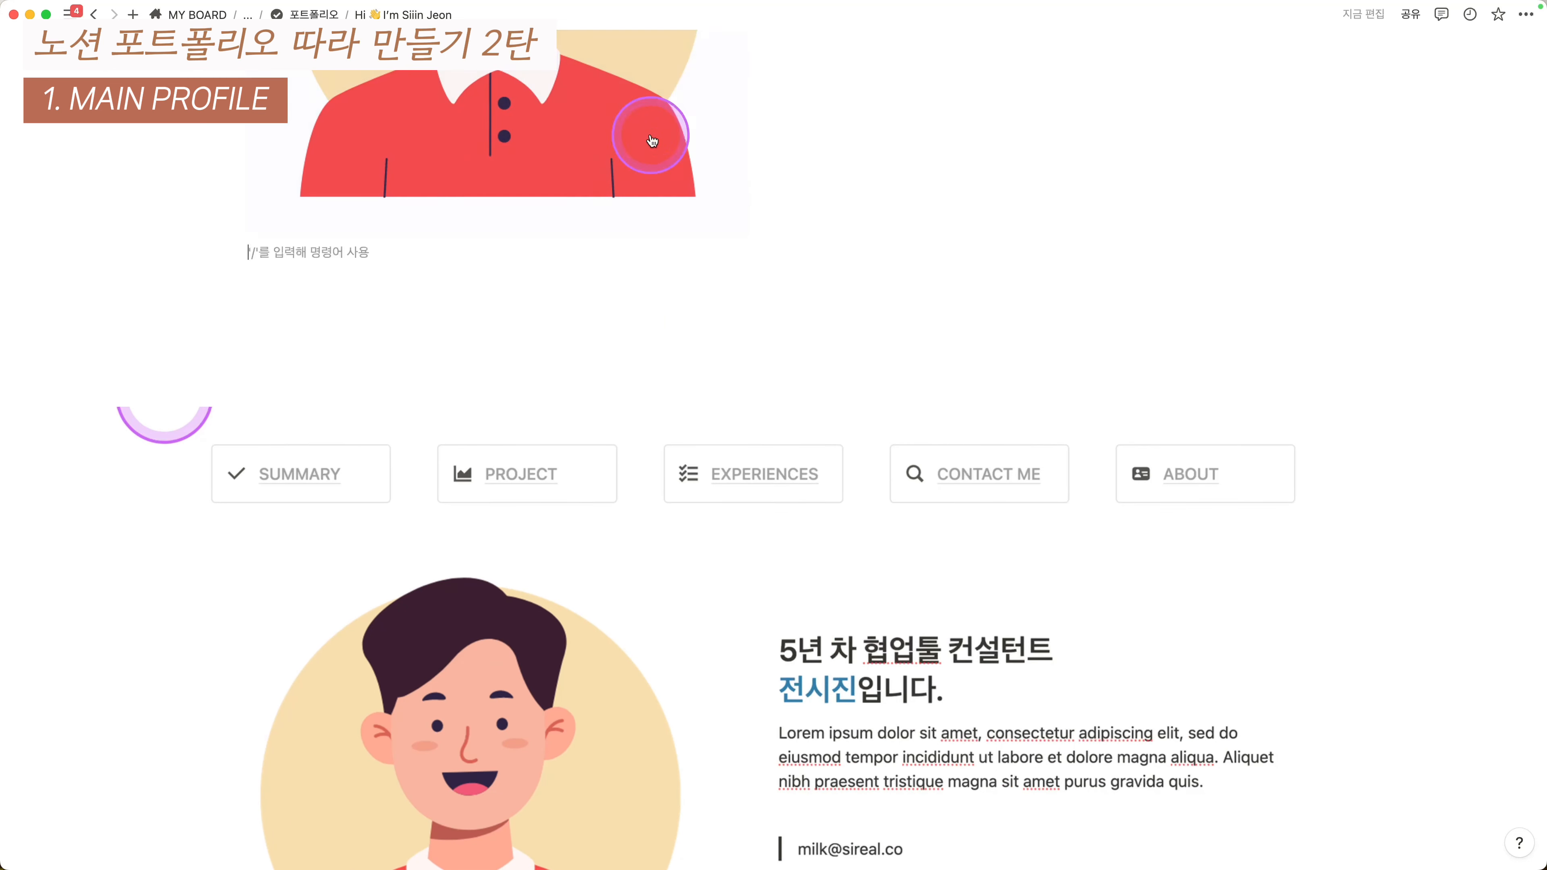
click(632, 132)
key(Return)
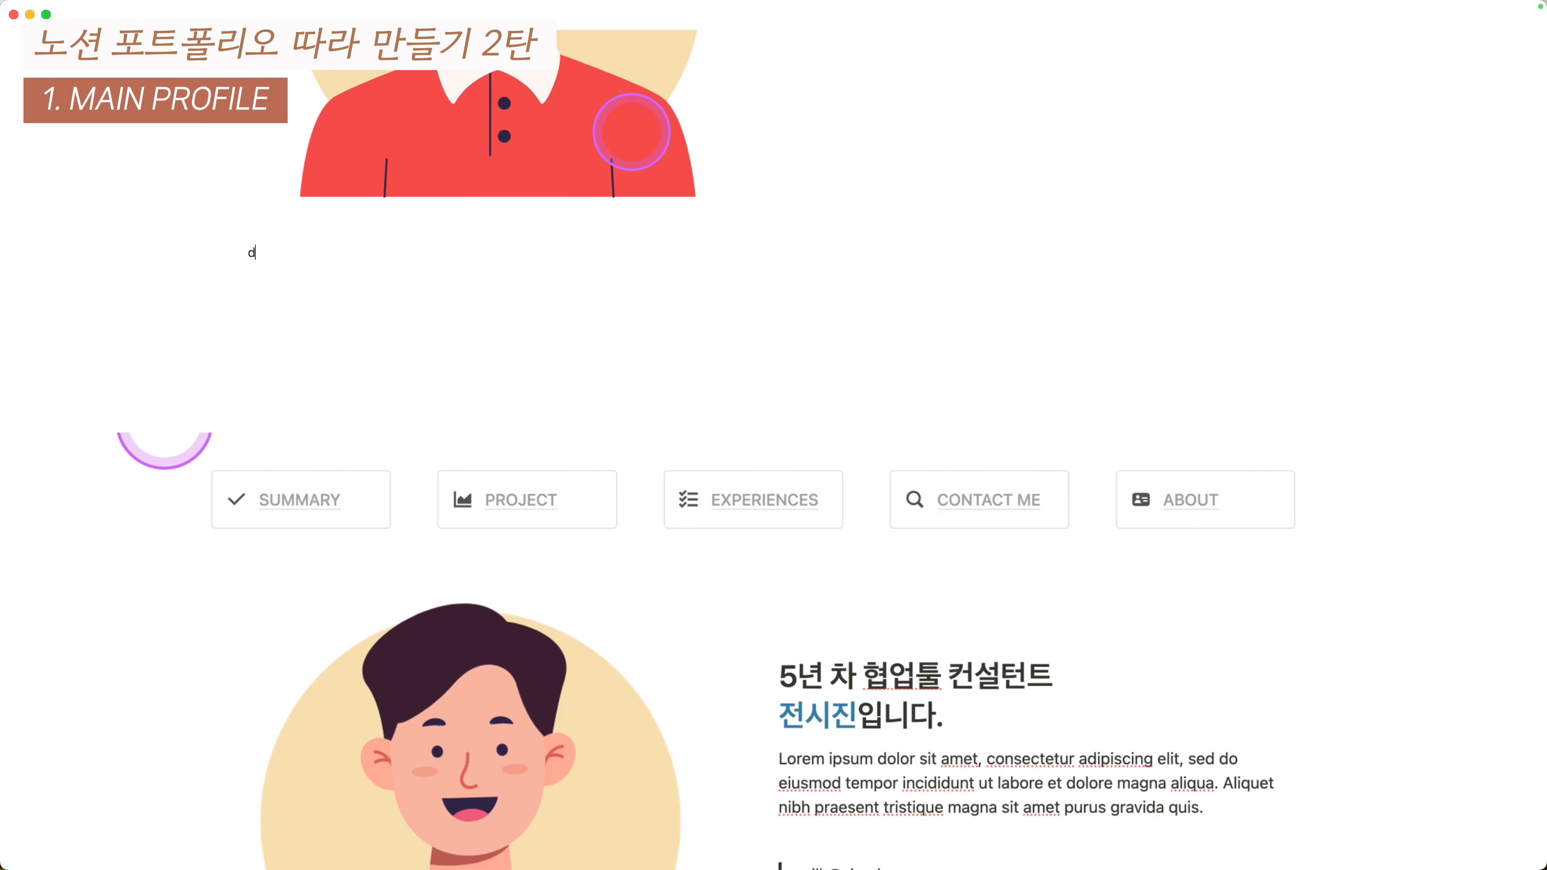
- Type '5년 차 협업툴 컨설턴트' plus the owner's name, then select it with the illustration
click(633, 137)
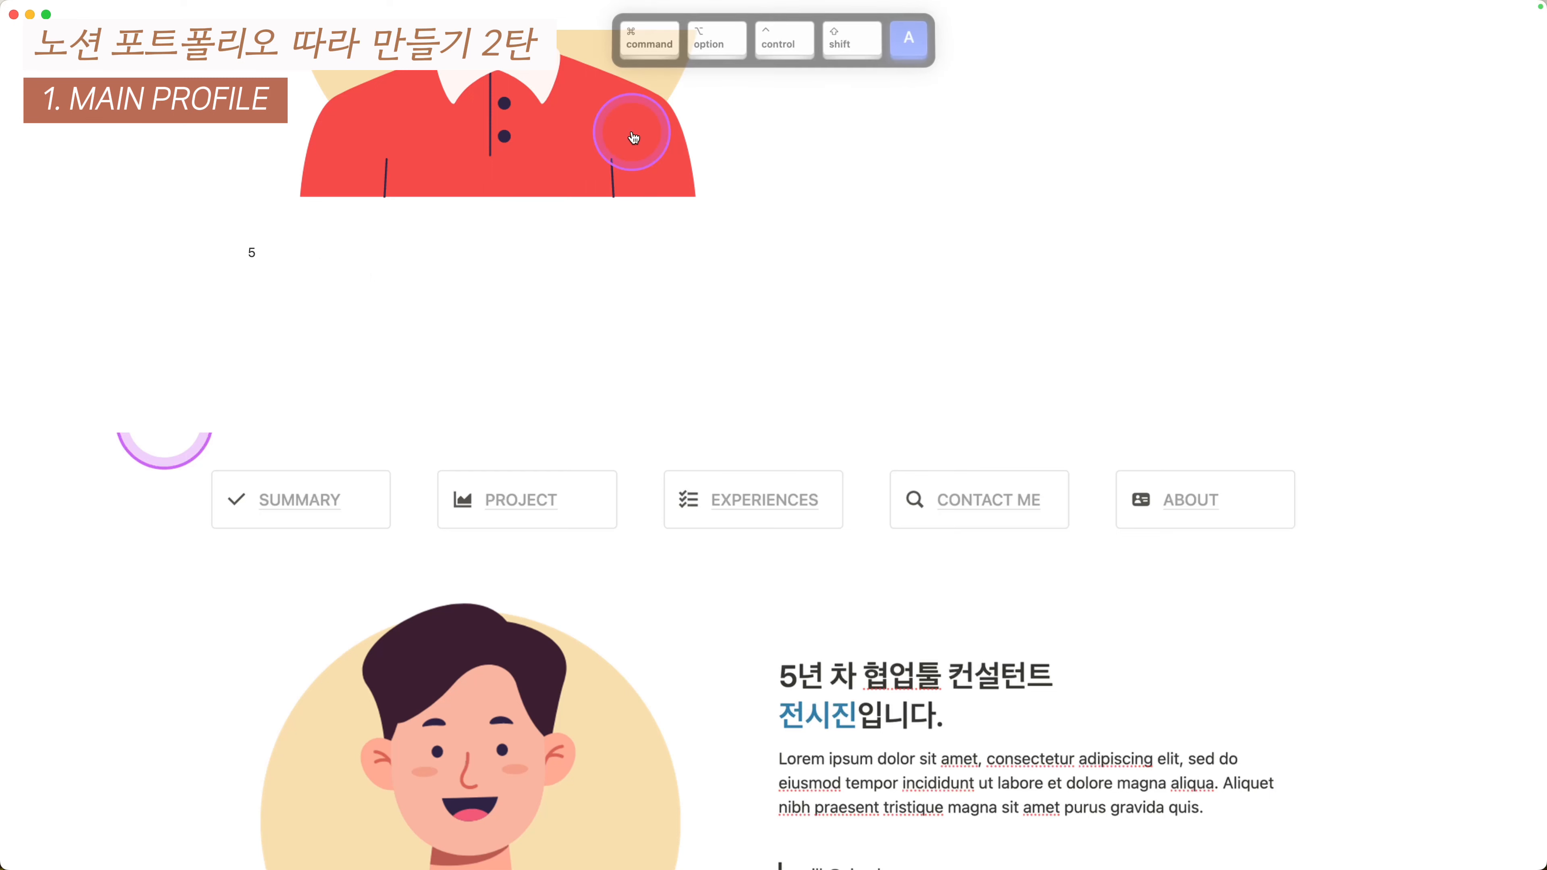
text(차 협업 툴 컨설)
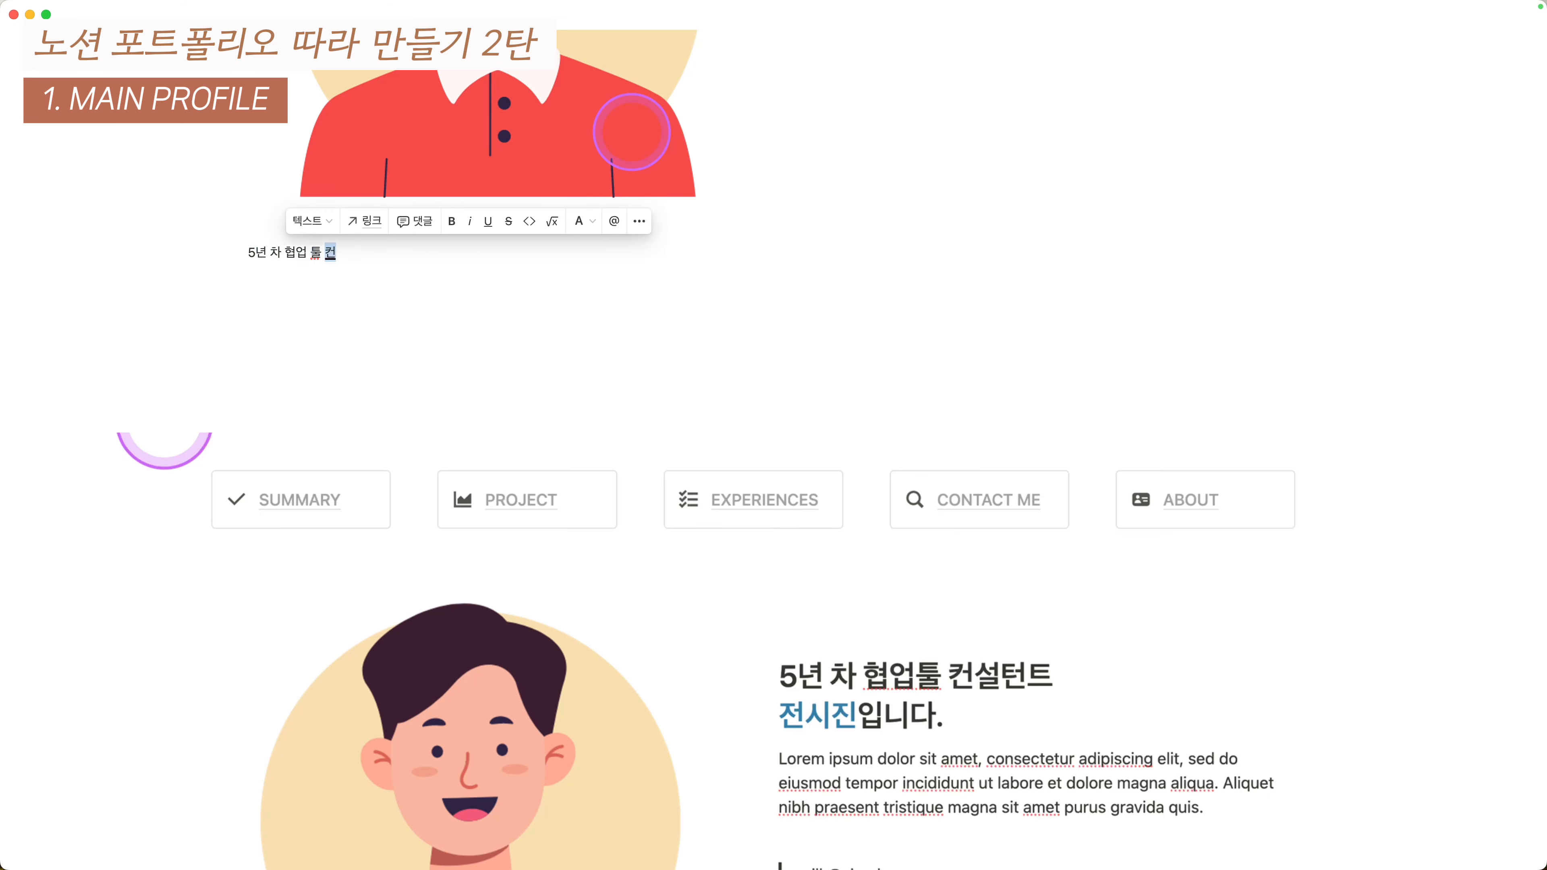
key(BackSpace)
key(BackSpace)
key(BackSpace)
key(BackSpace)
key(BackSpace)
text(툴 컨설)
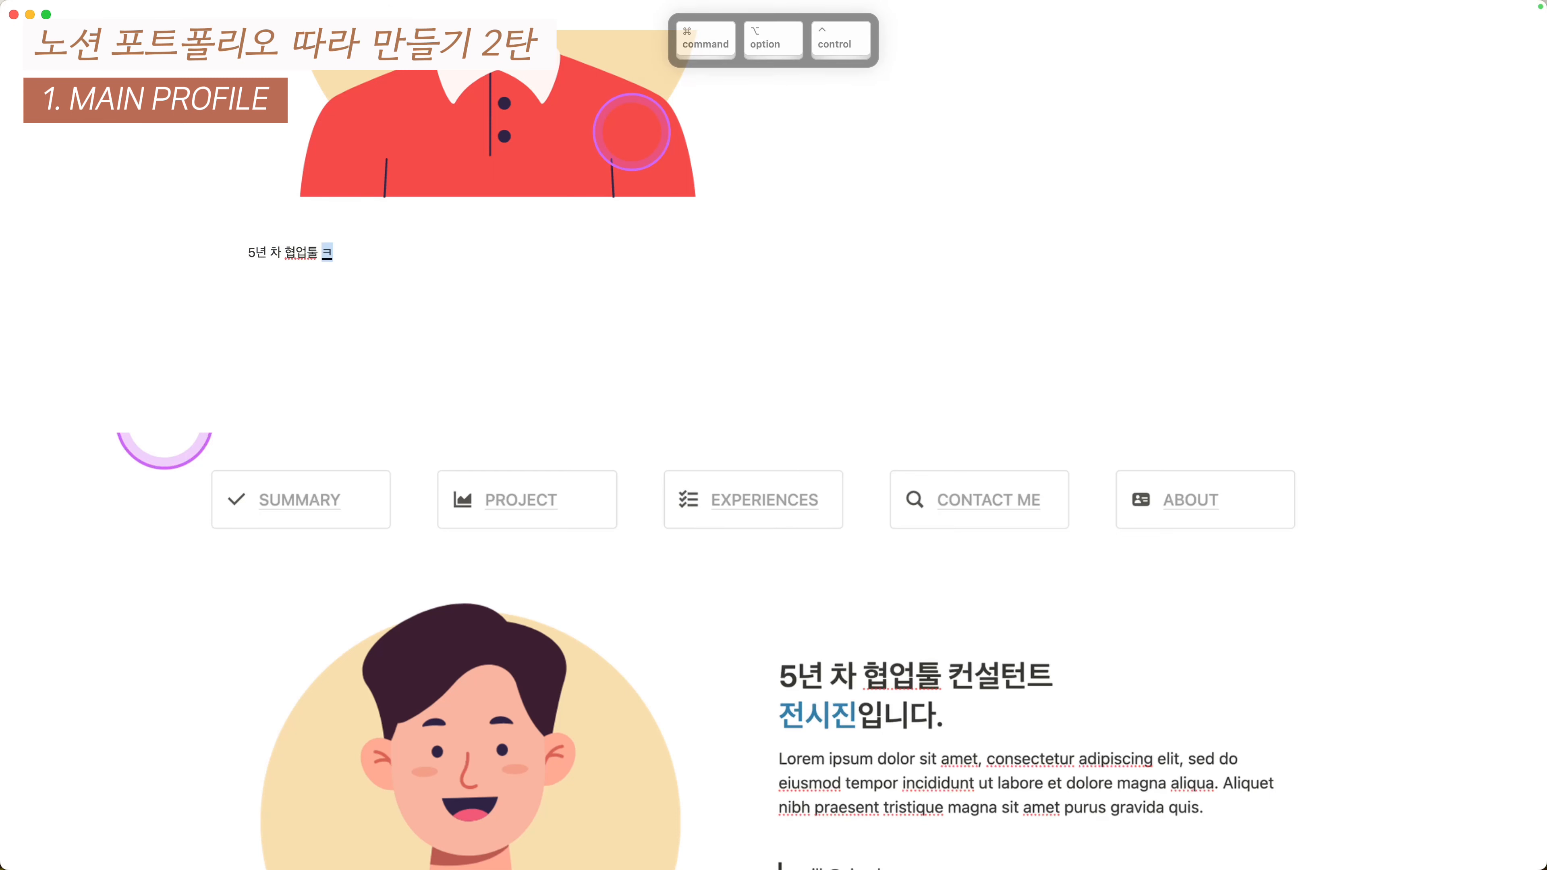
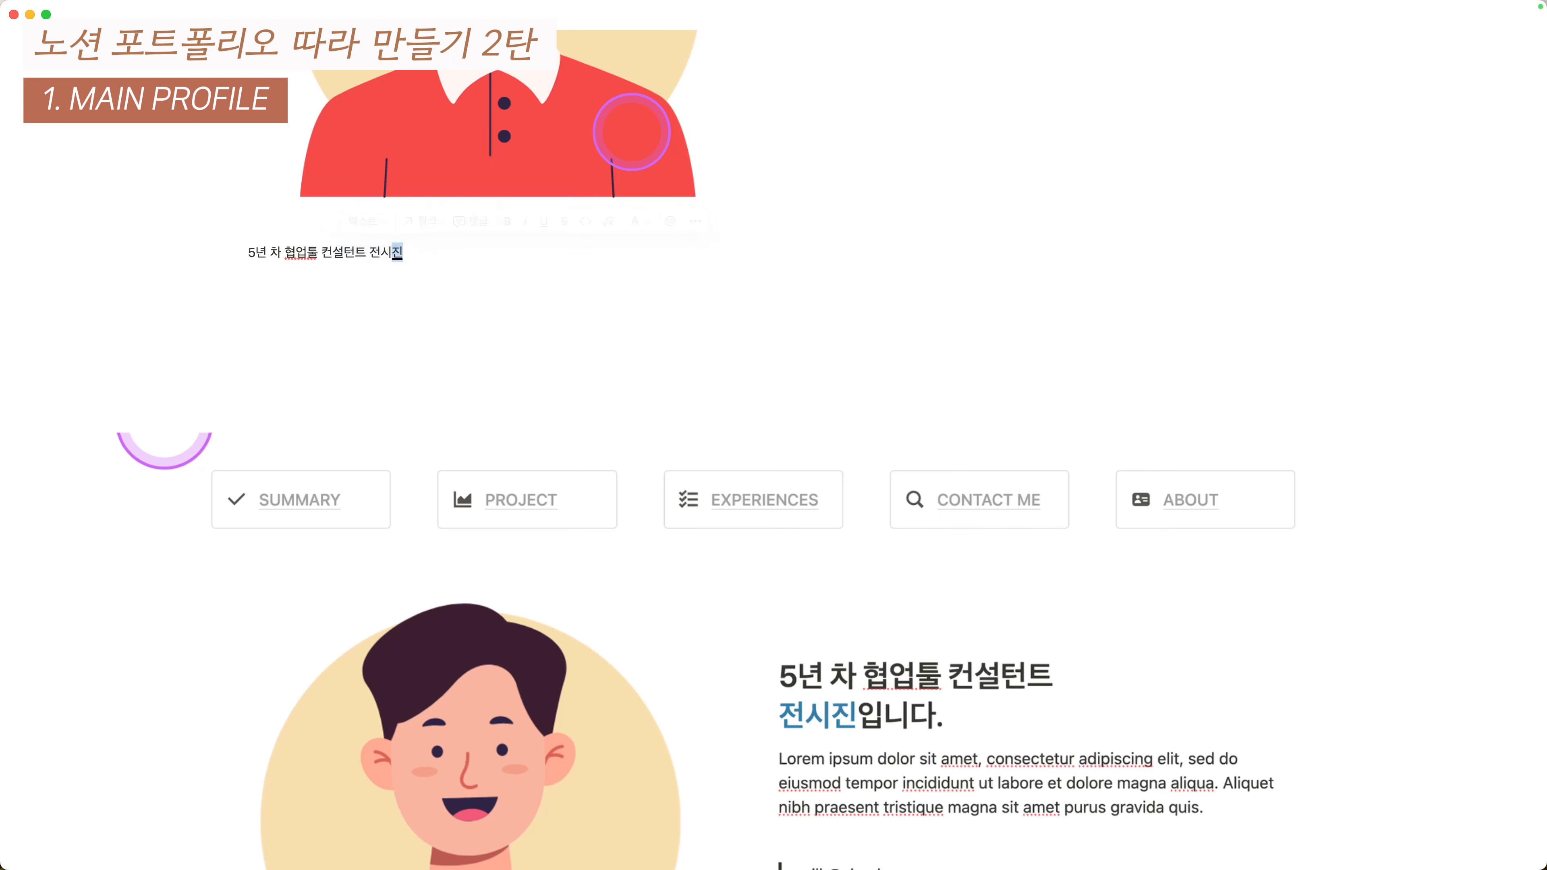
text(입니다.)
scroll(632, 131, up, 3)
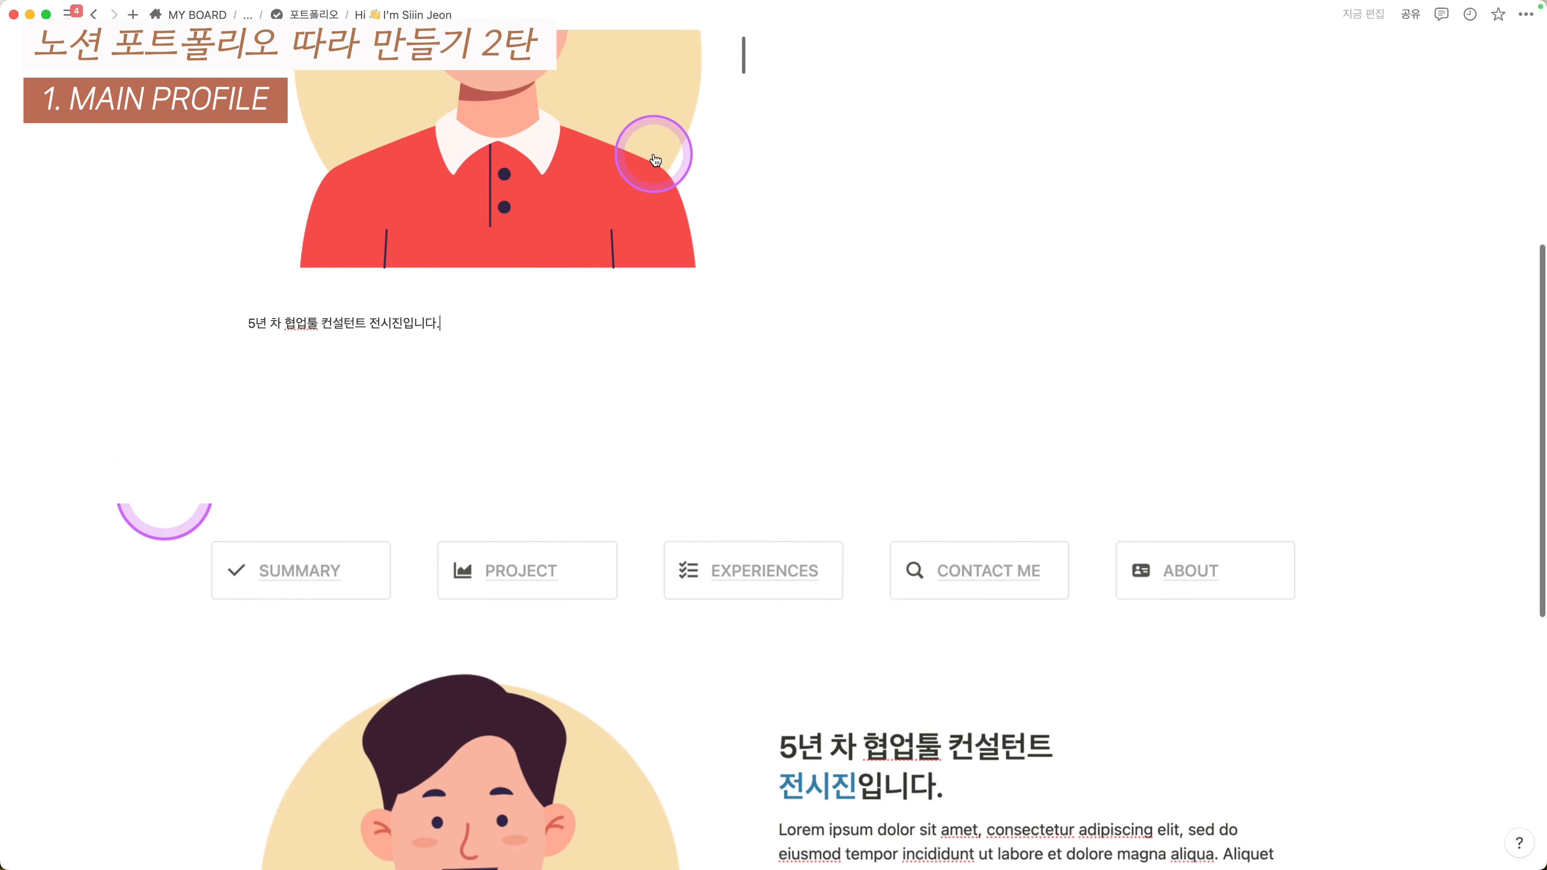
key(Escape)
key(shift+Up)
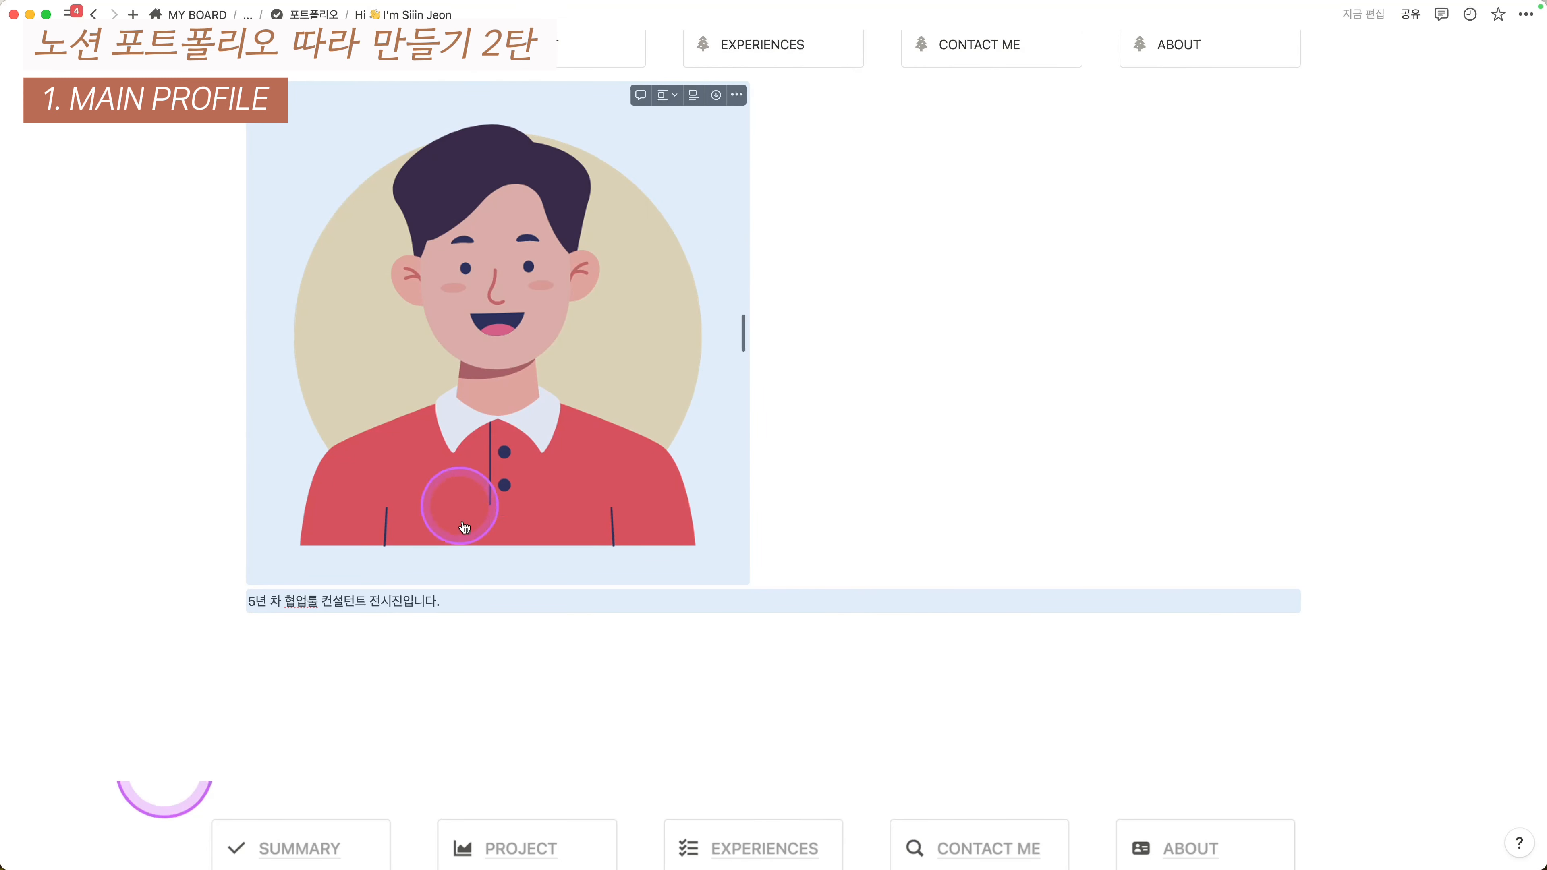
- Convert the selected illustration and introduction line into two side-by-side columns using the '열' option
drag(169, 513, 341, 595)
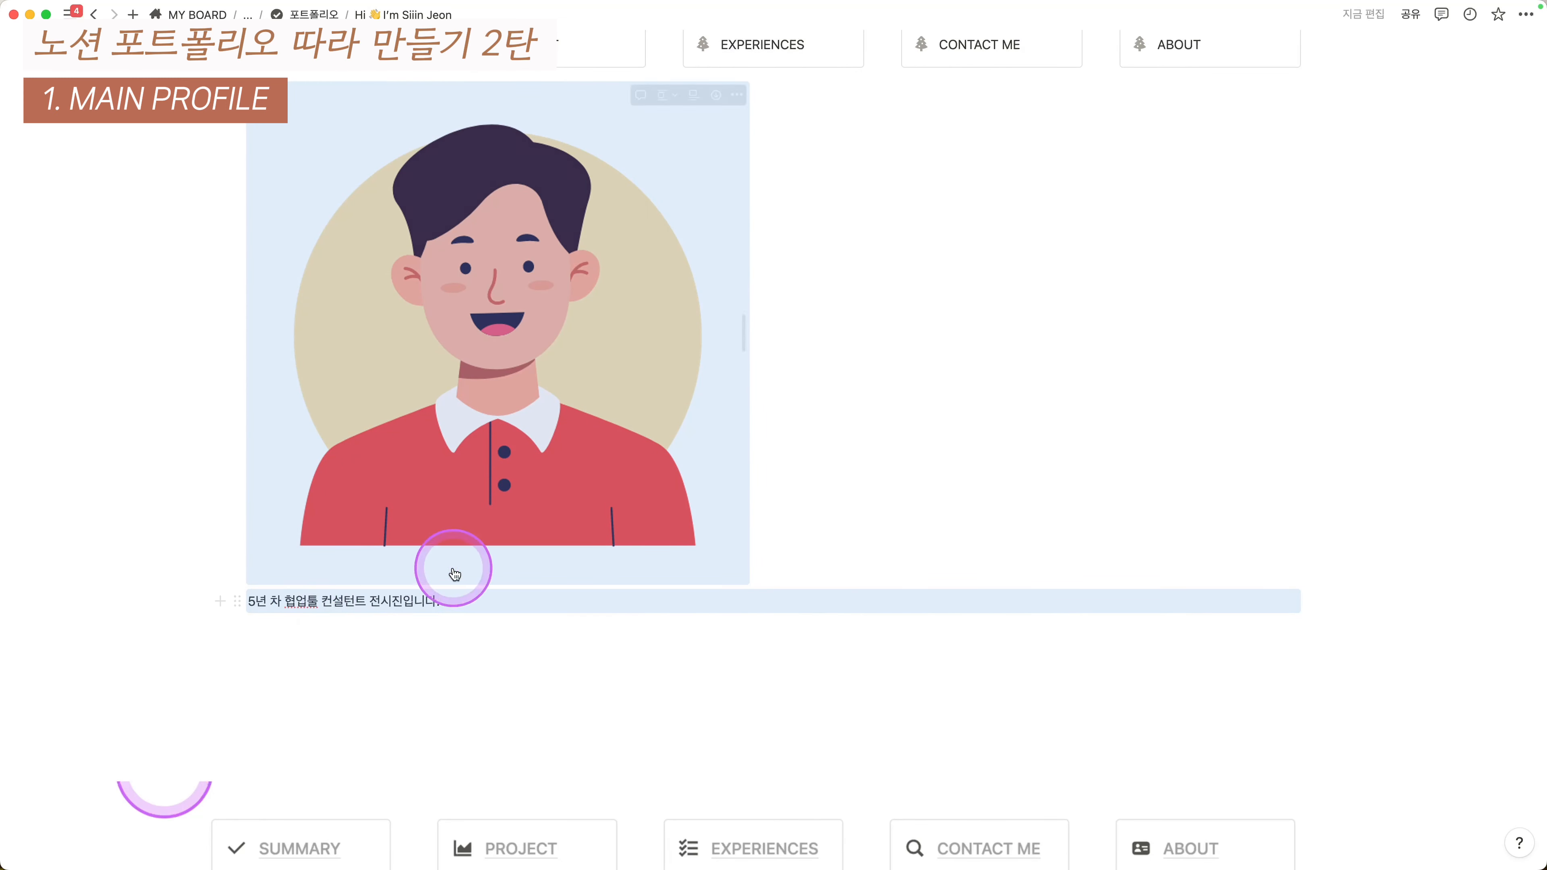
click(236, 94)
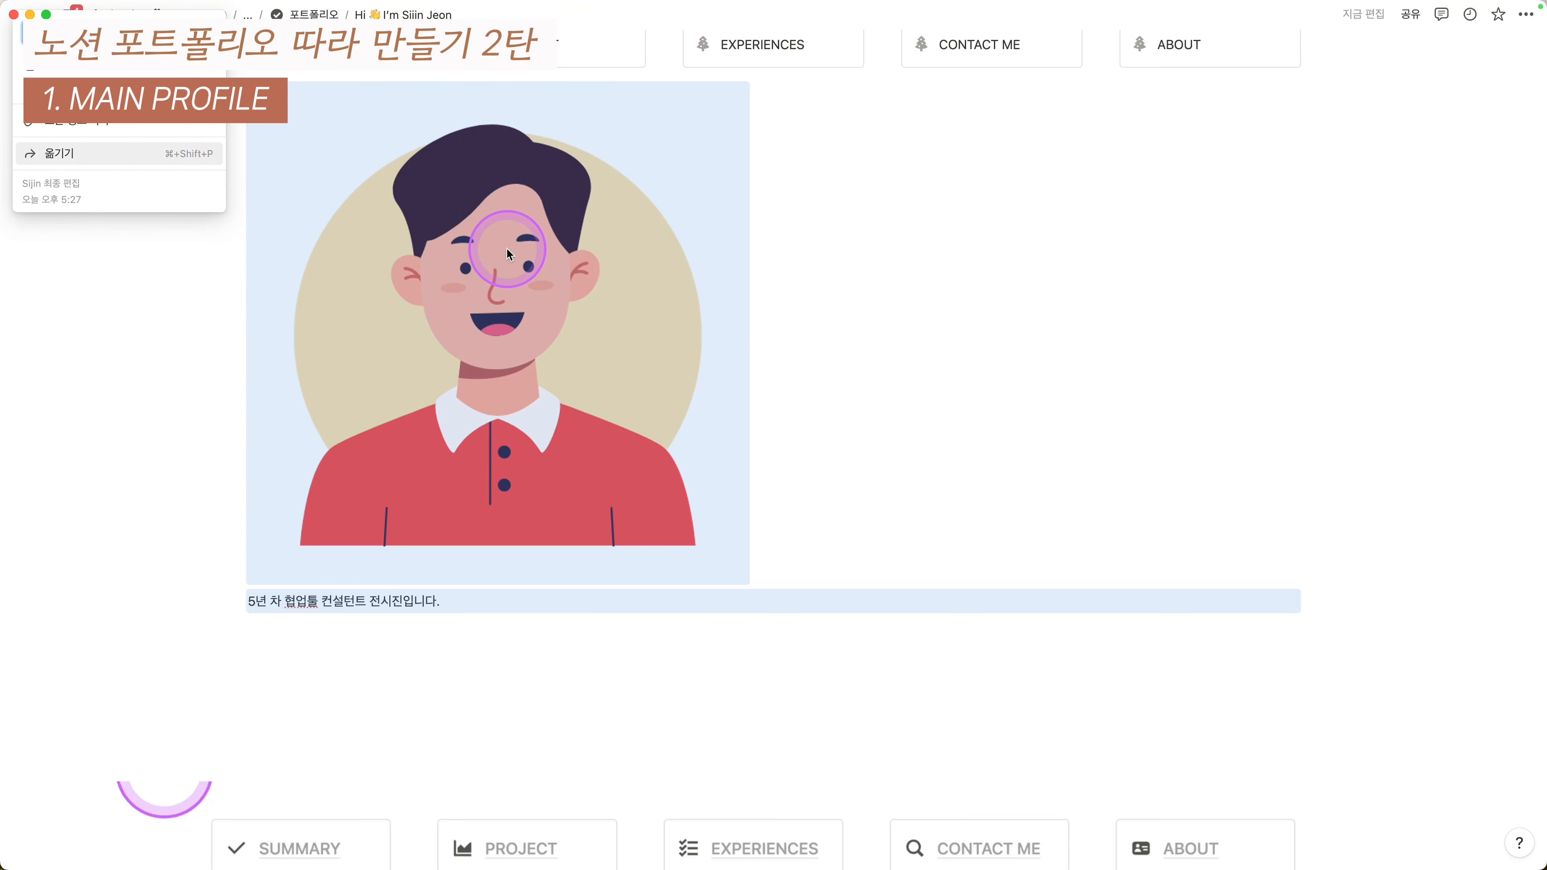
text(열)
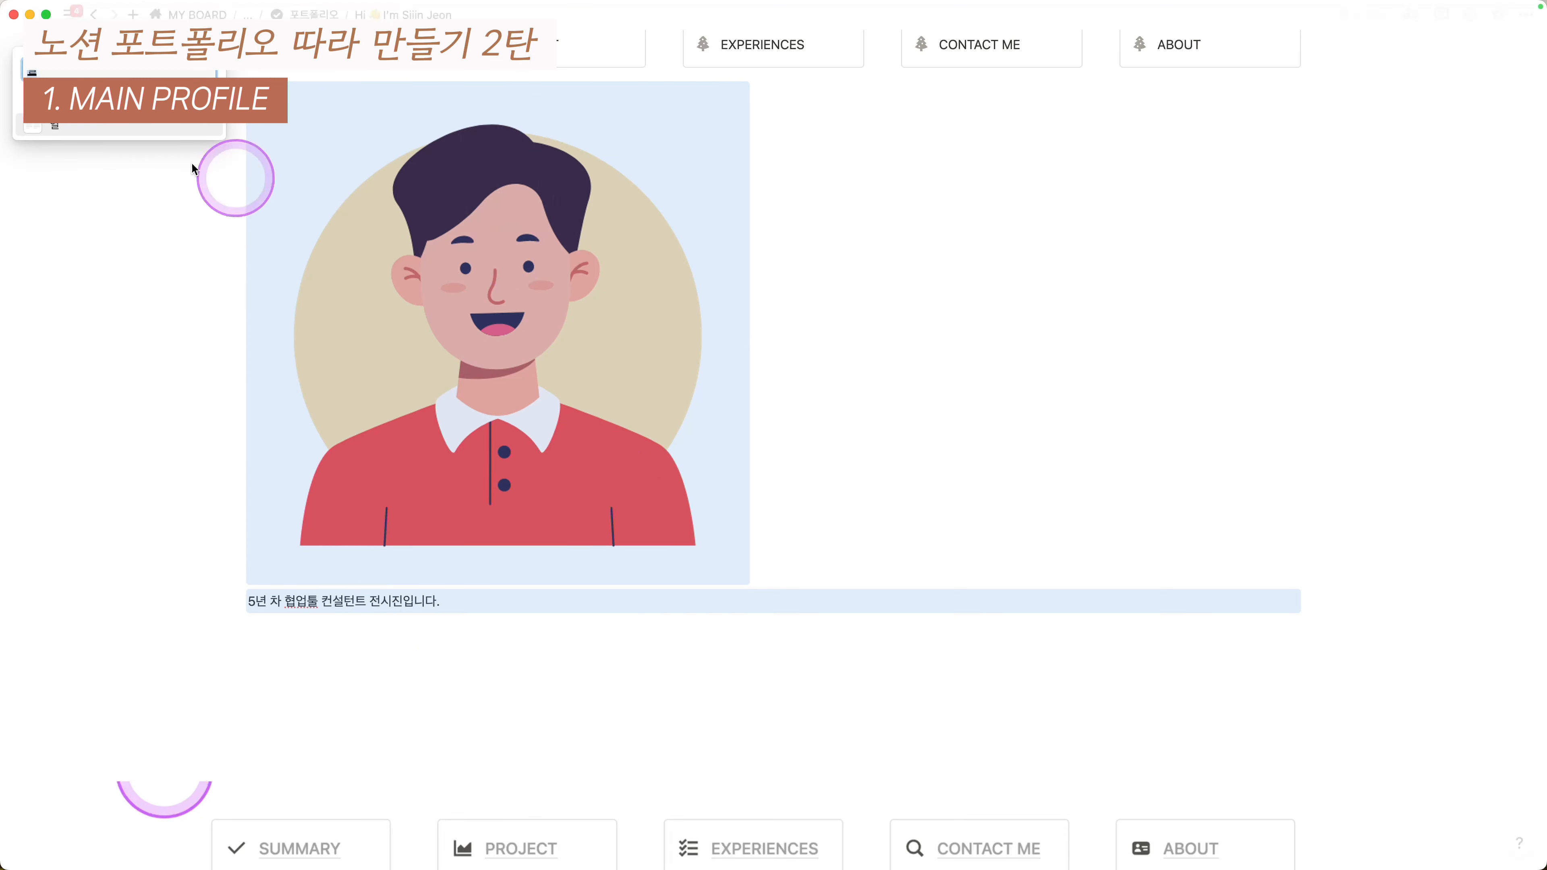
click(92, 134)
scroll(753, 391, up, 4)
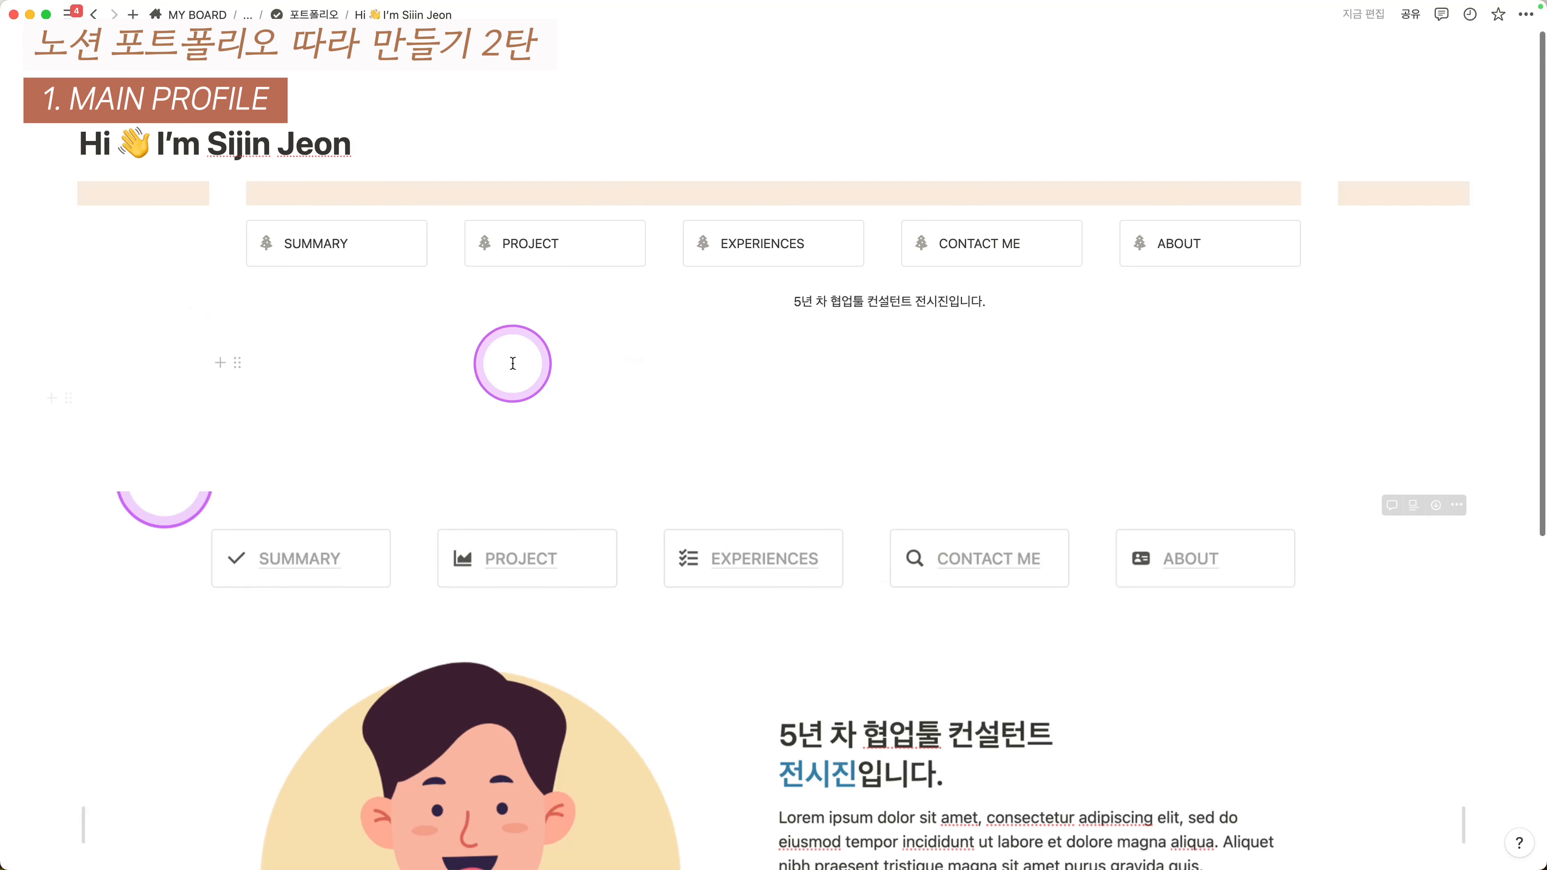
click(596, 353)
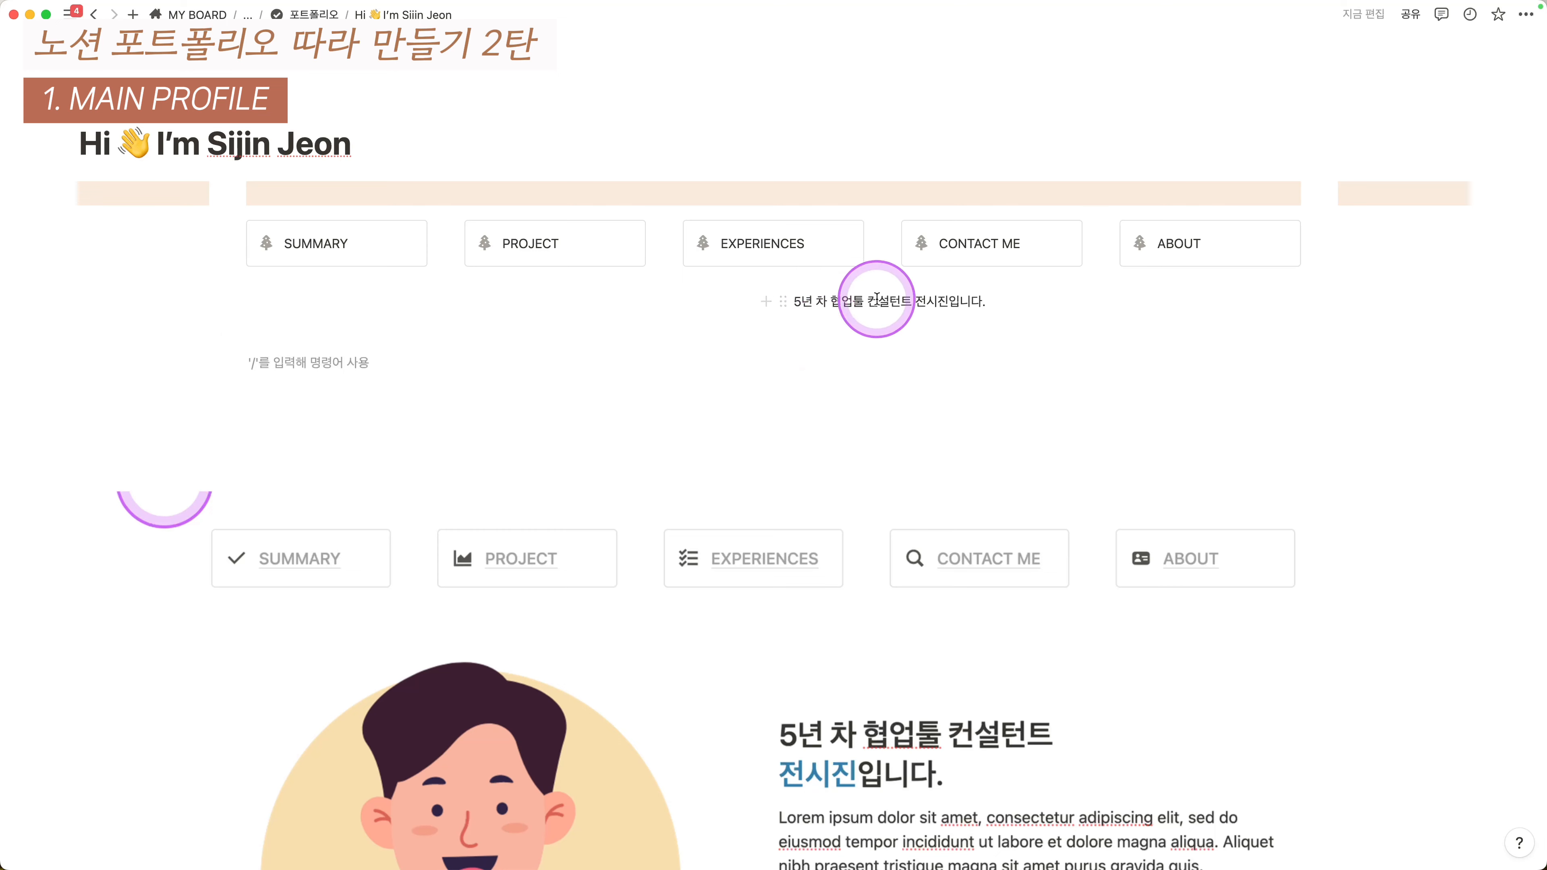
- Reformat the intro beside the avatar as a two-line heading, with the name line broken off
scroll(1035, 377, down, 7)
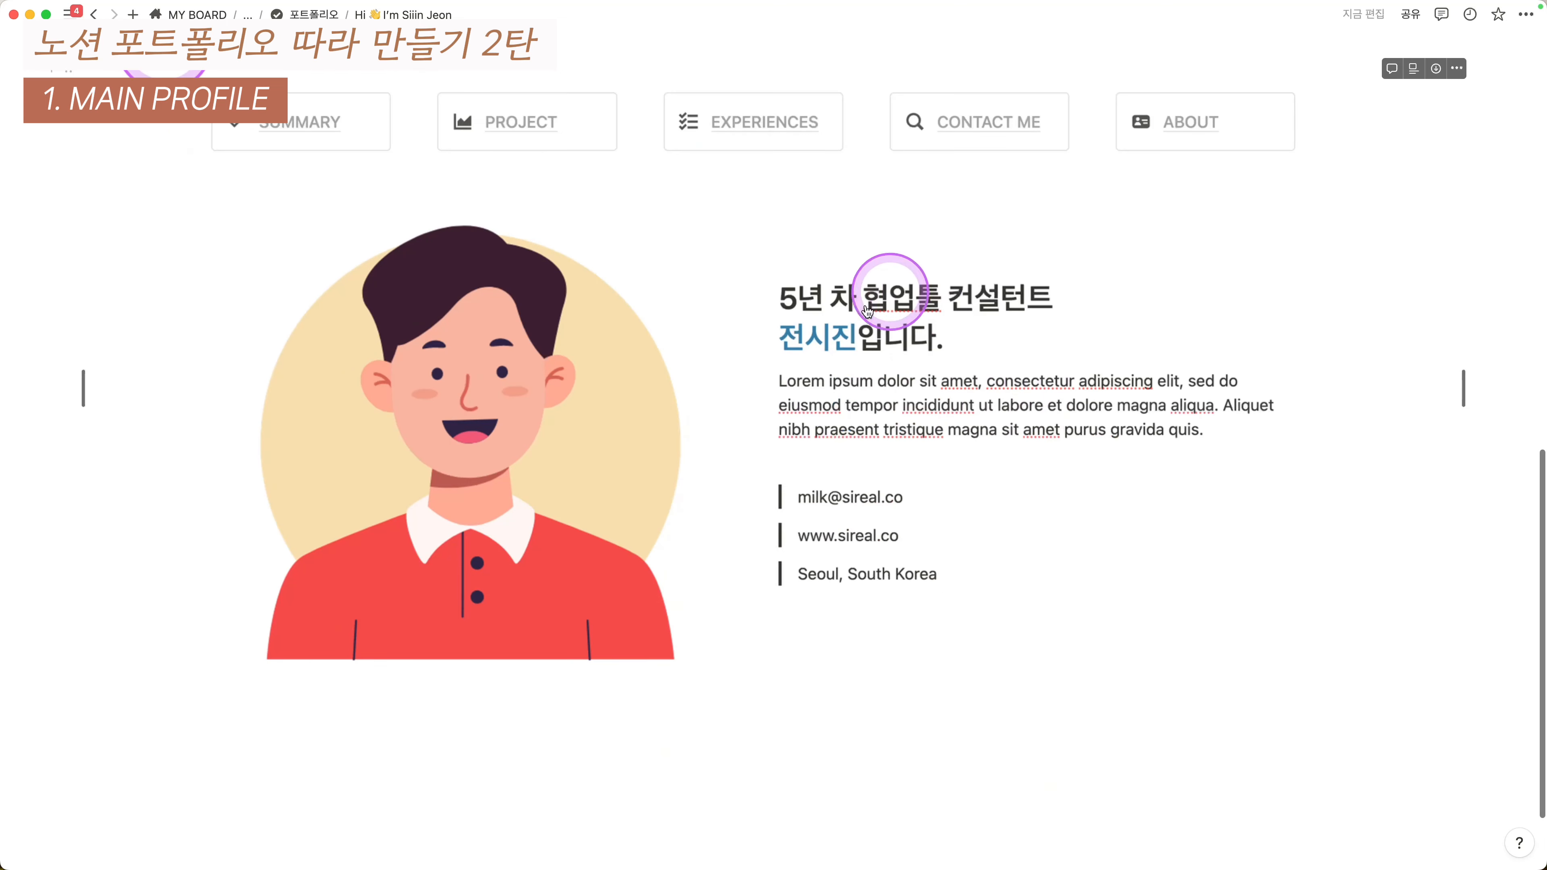
scroll(830, 542, up, 5)
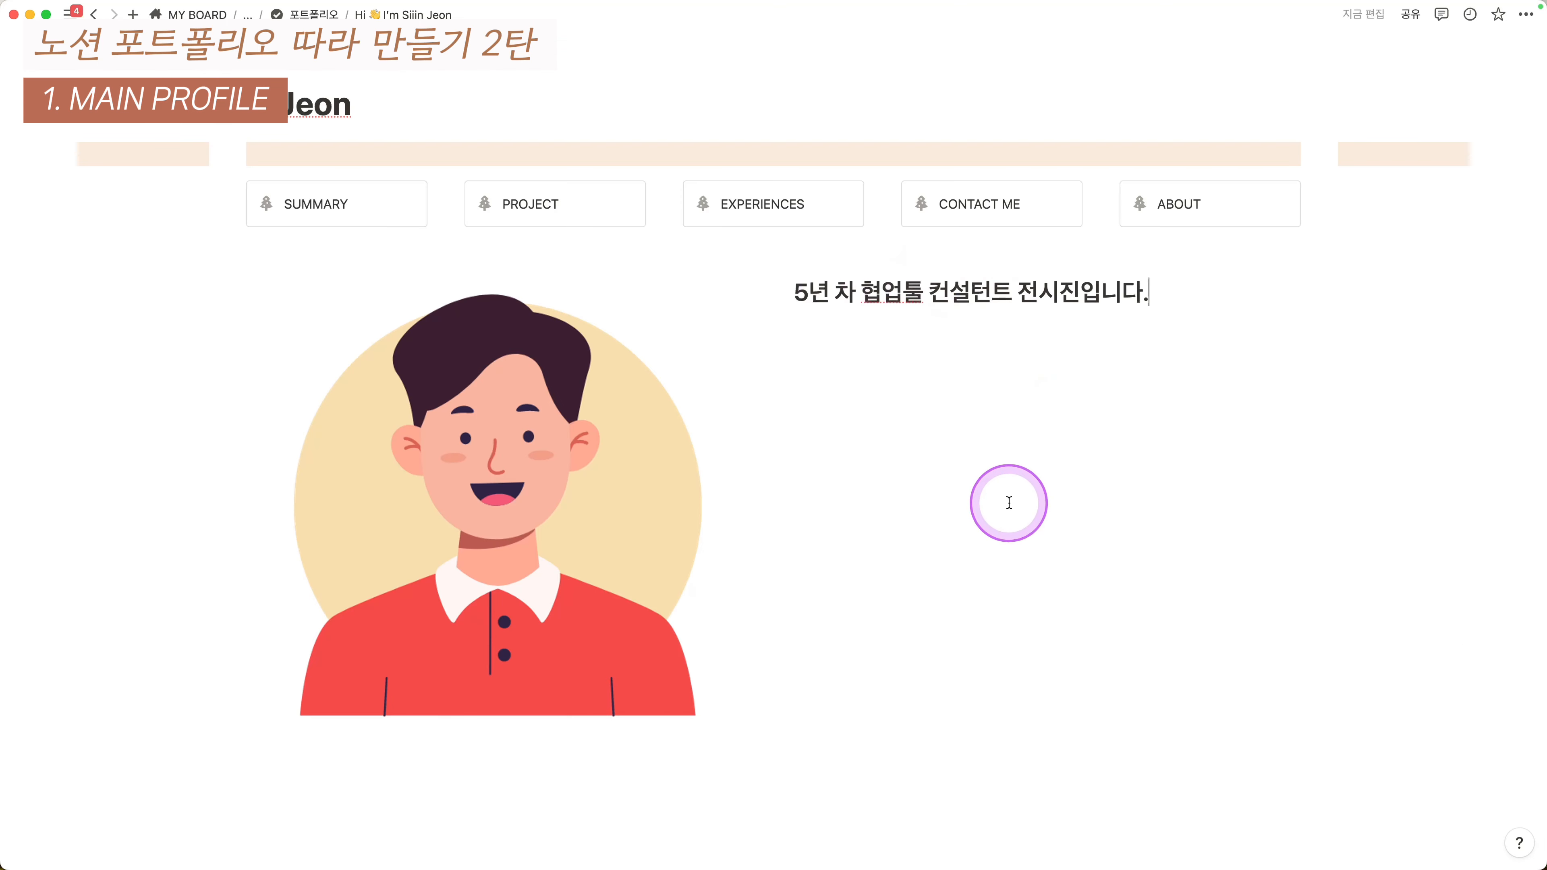
scroll(1009, 503, down, 1)
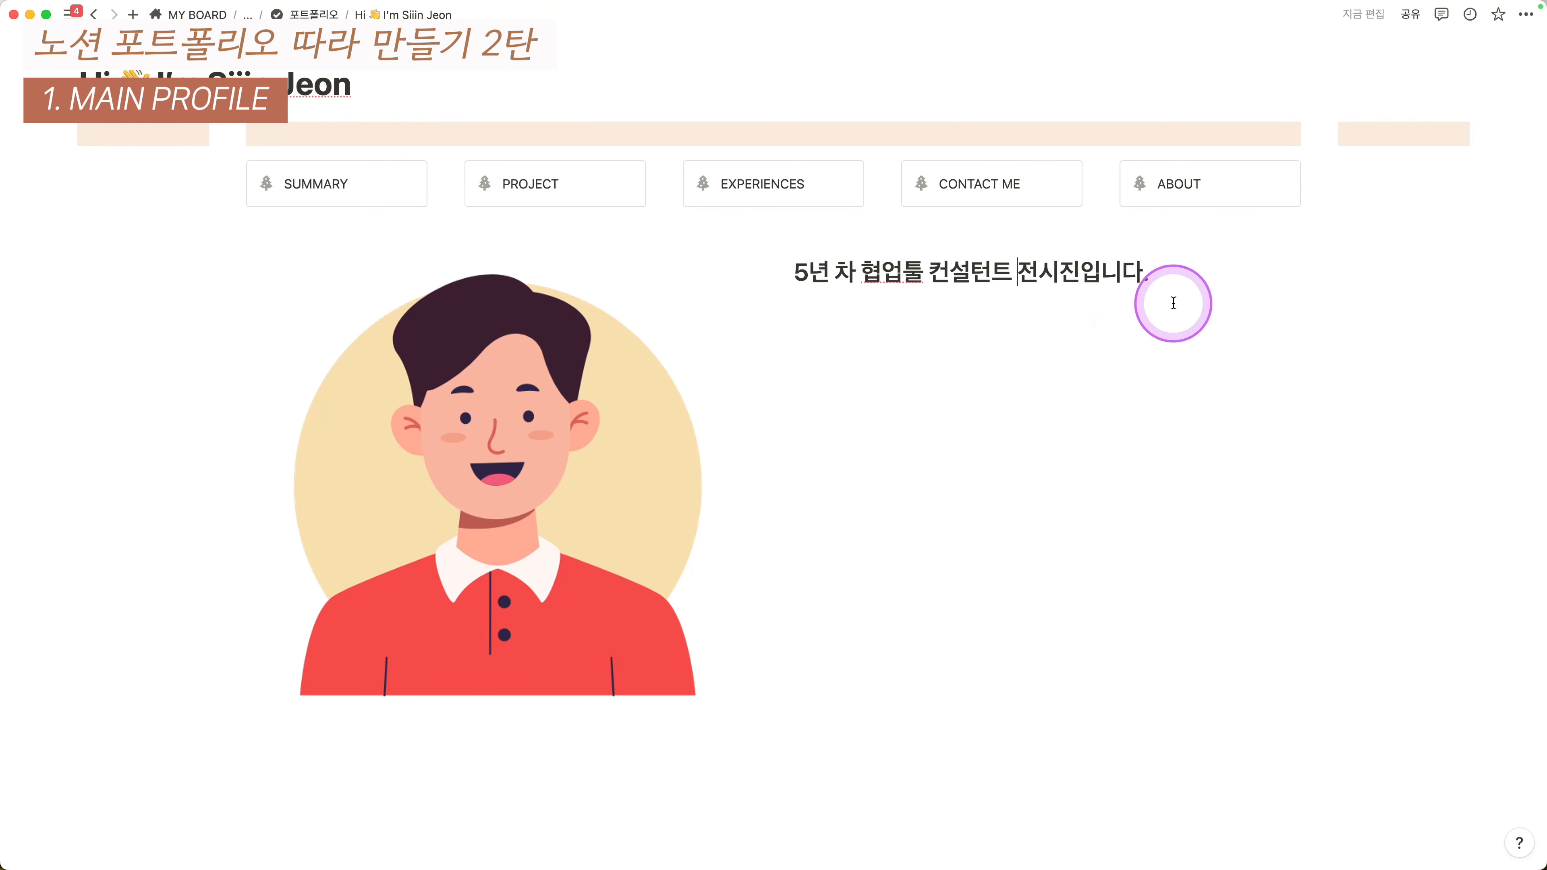
key(Return)
click(820, 308)
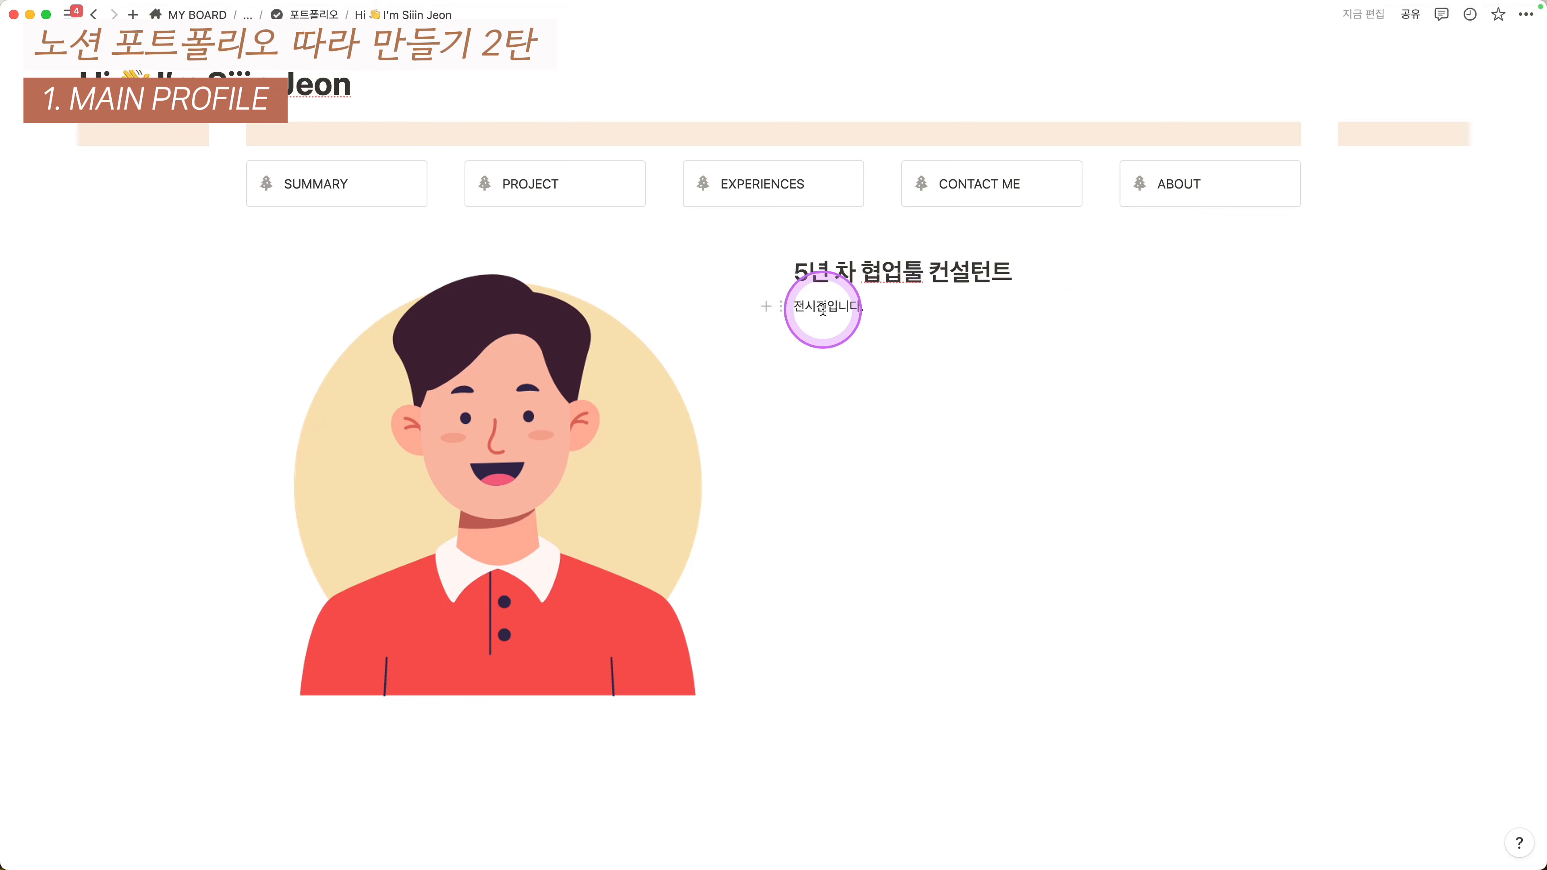
key(super+alt+1)
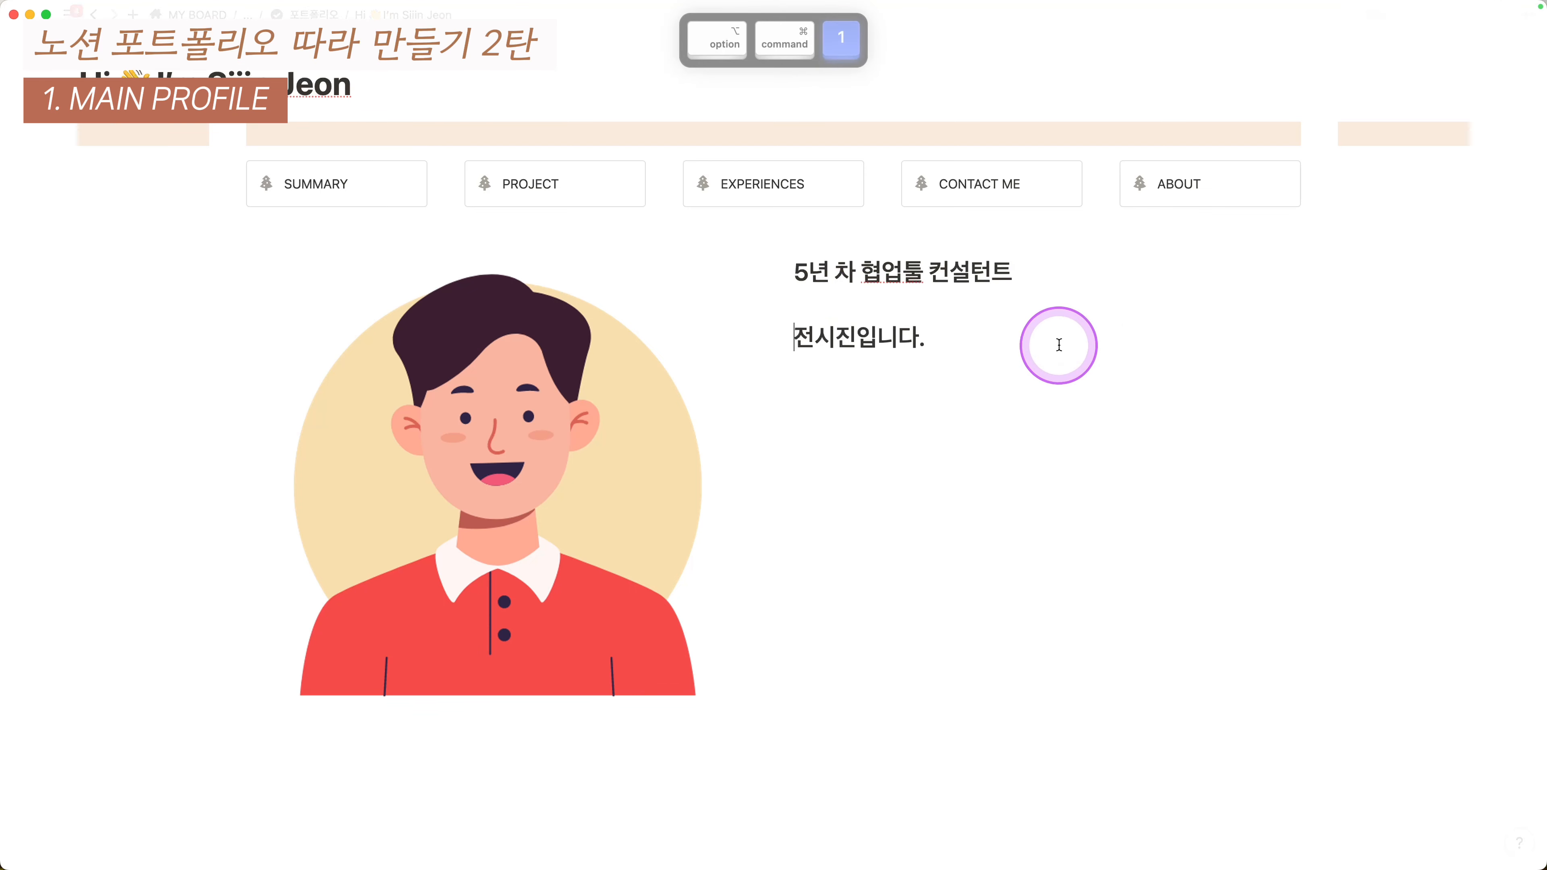
click(823, 307)
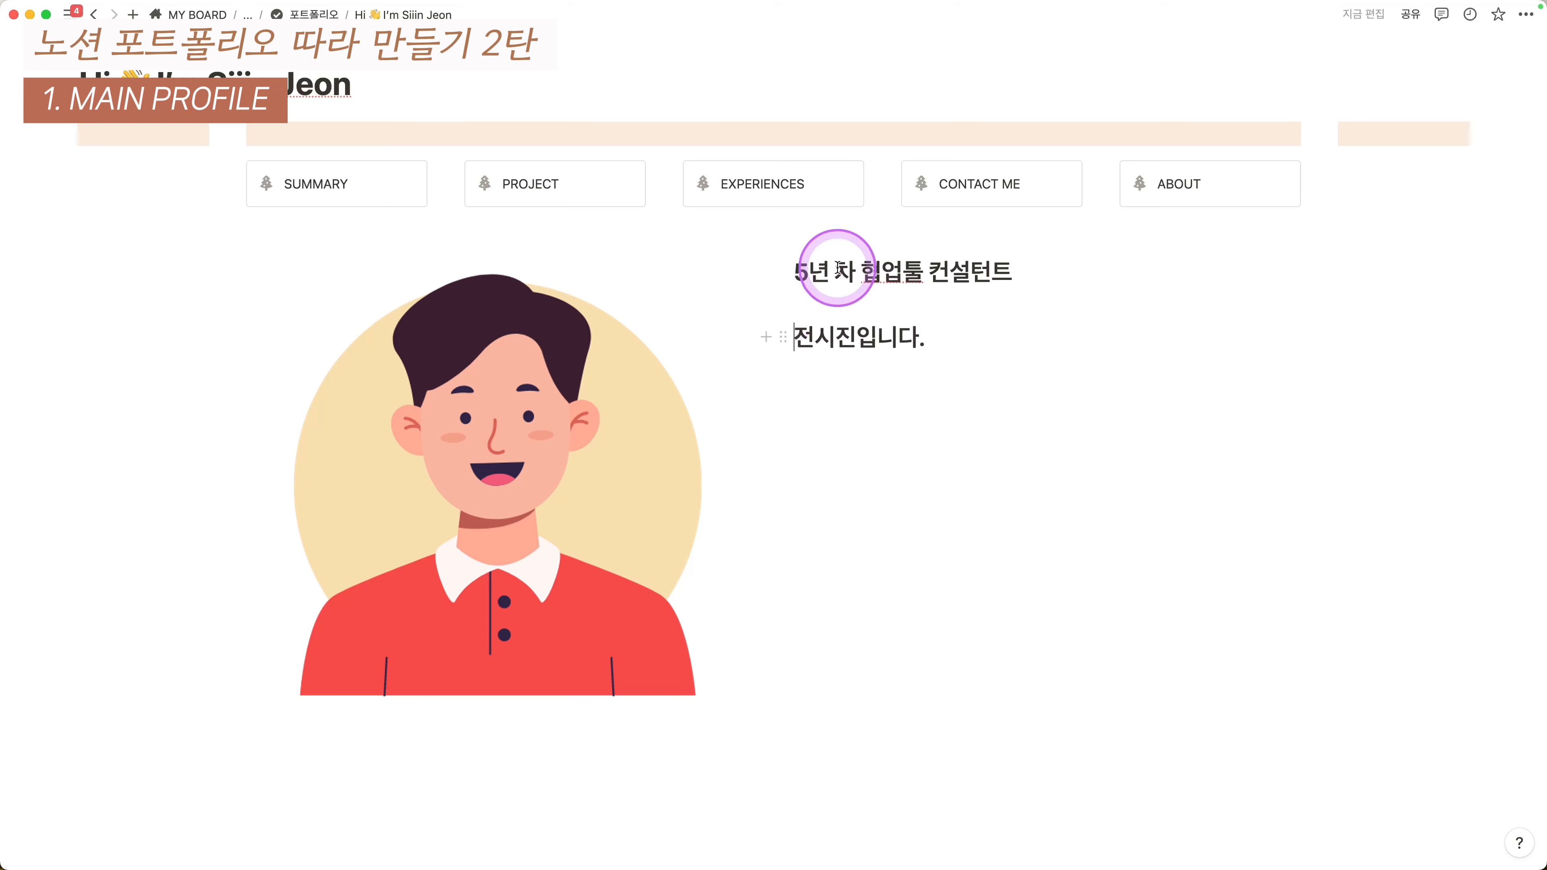
key(super+alt+0)
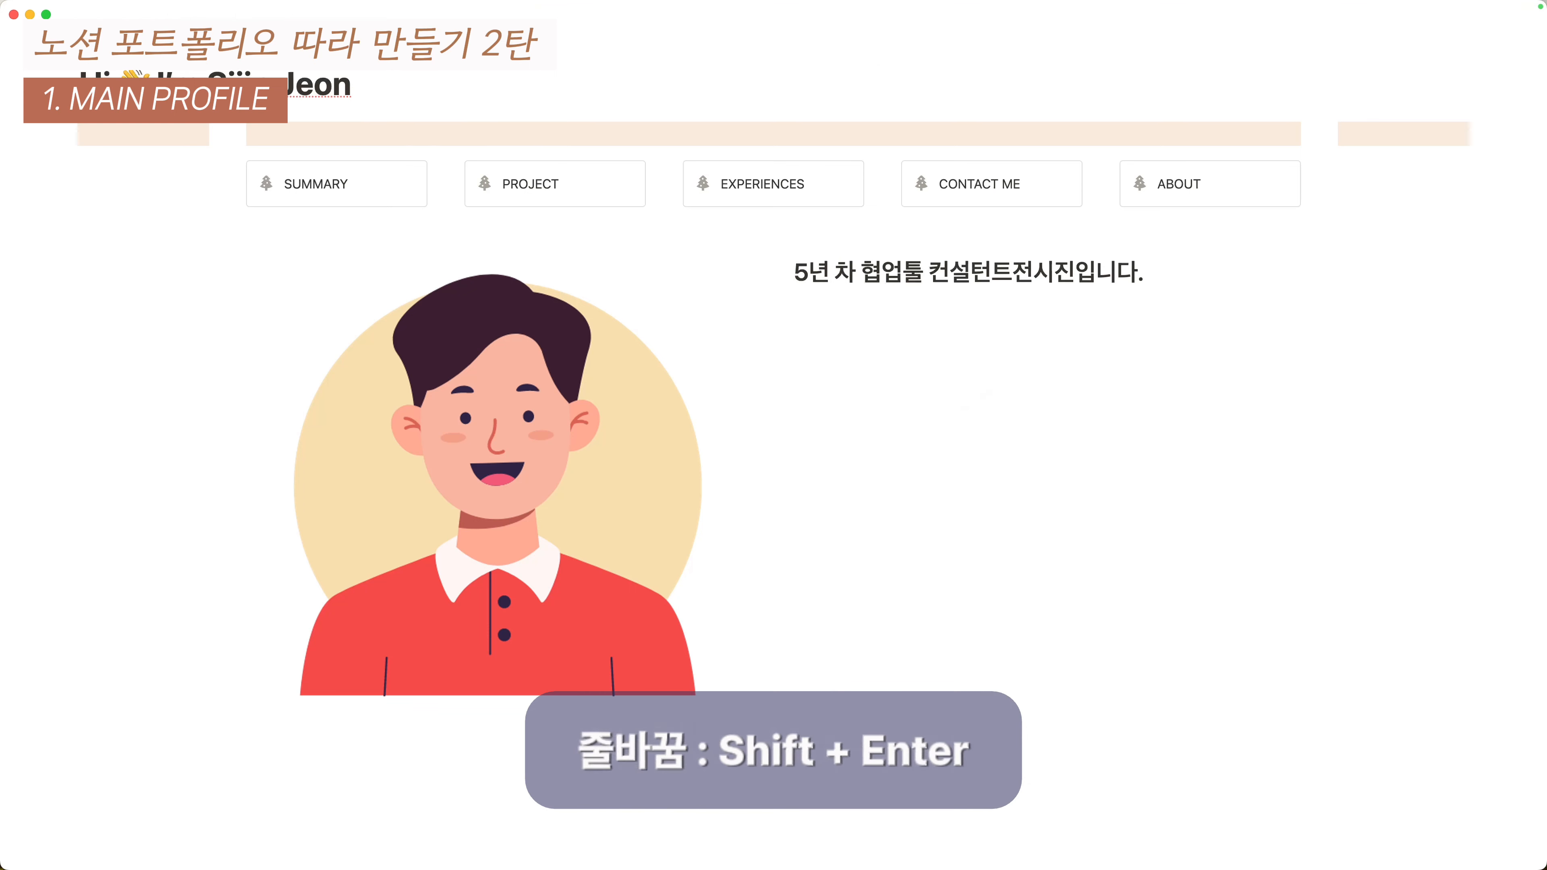
key(shift+Return)
- Colour the owner's name in the heading blue
scroll(792, 329, down, 1)
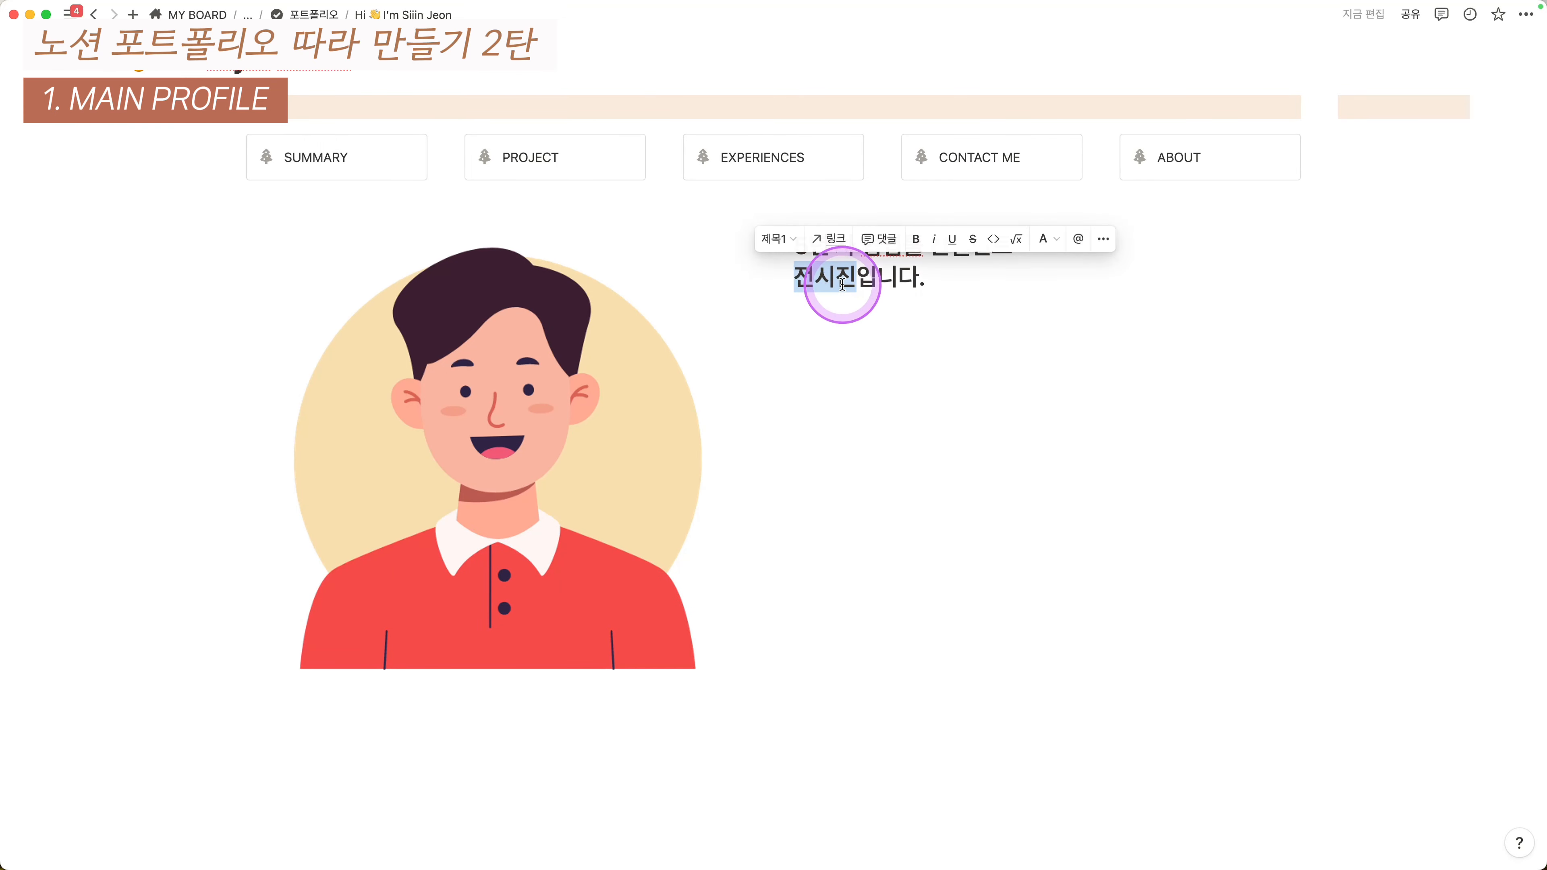
click(1043, 238)
click(1041, 497)
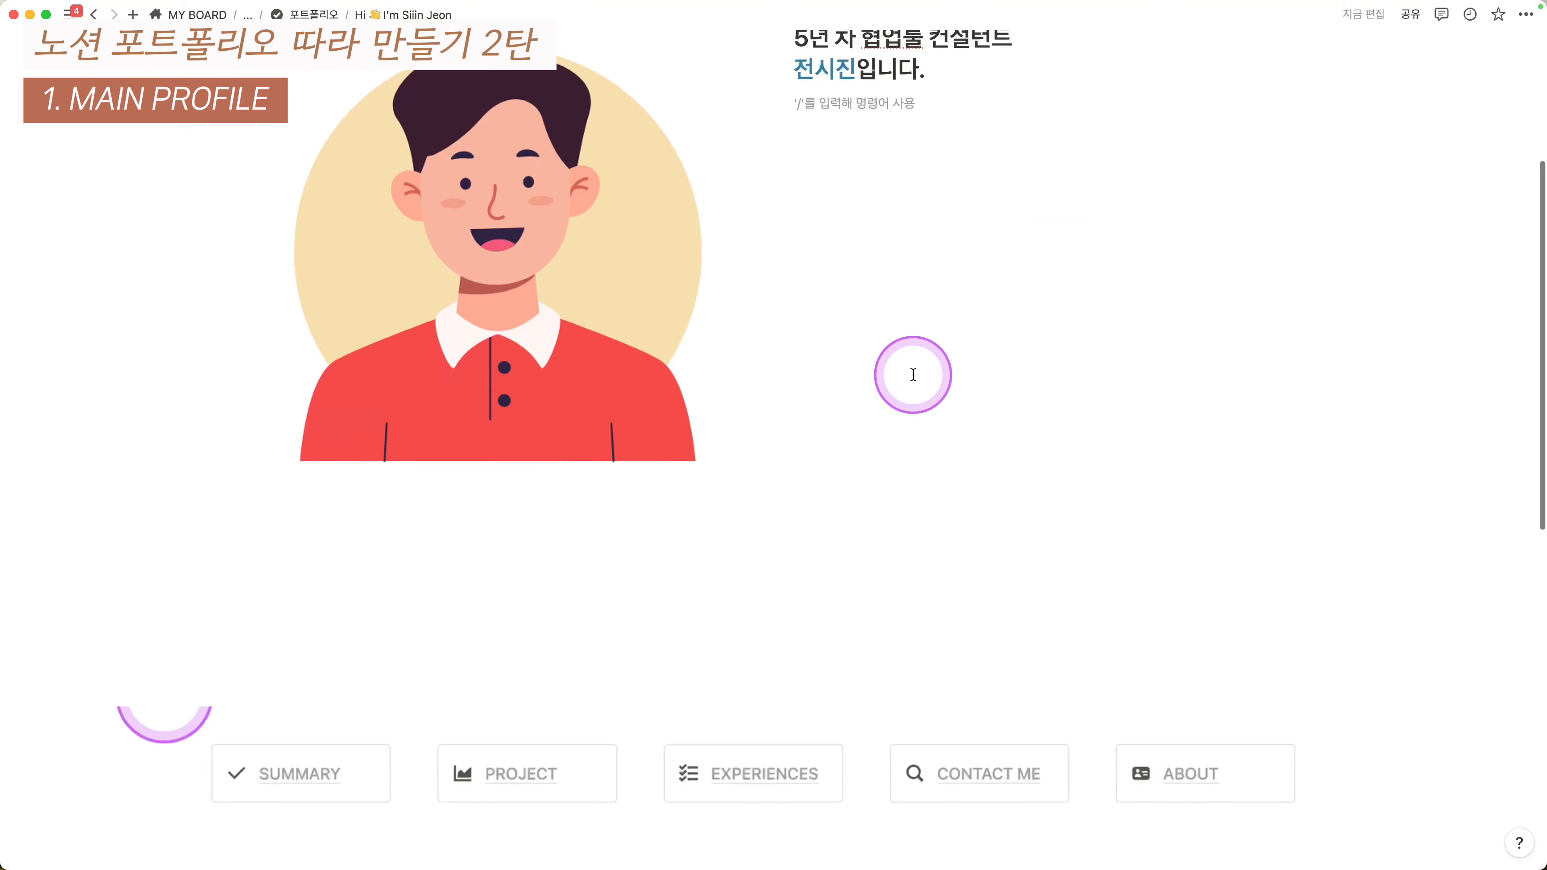
scroll(932, 422, down, 5)
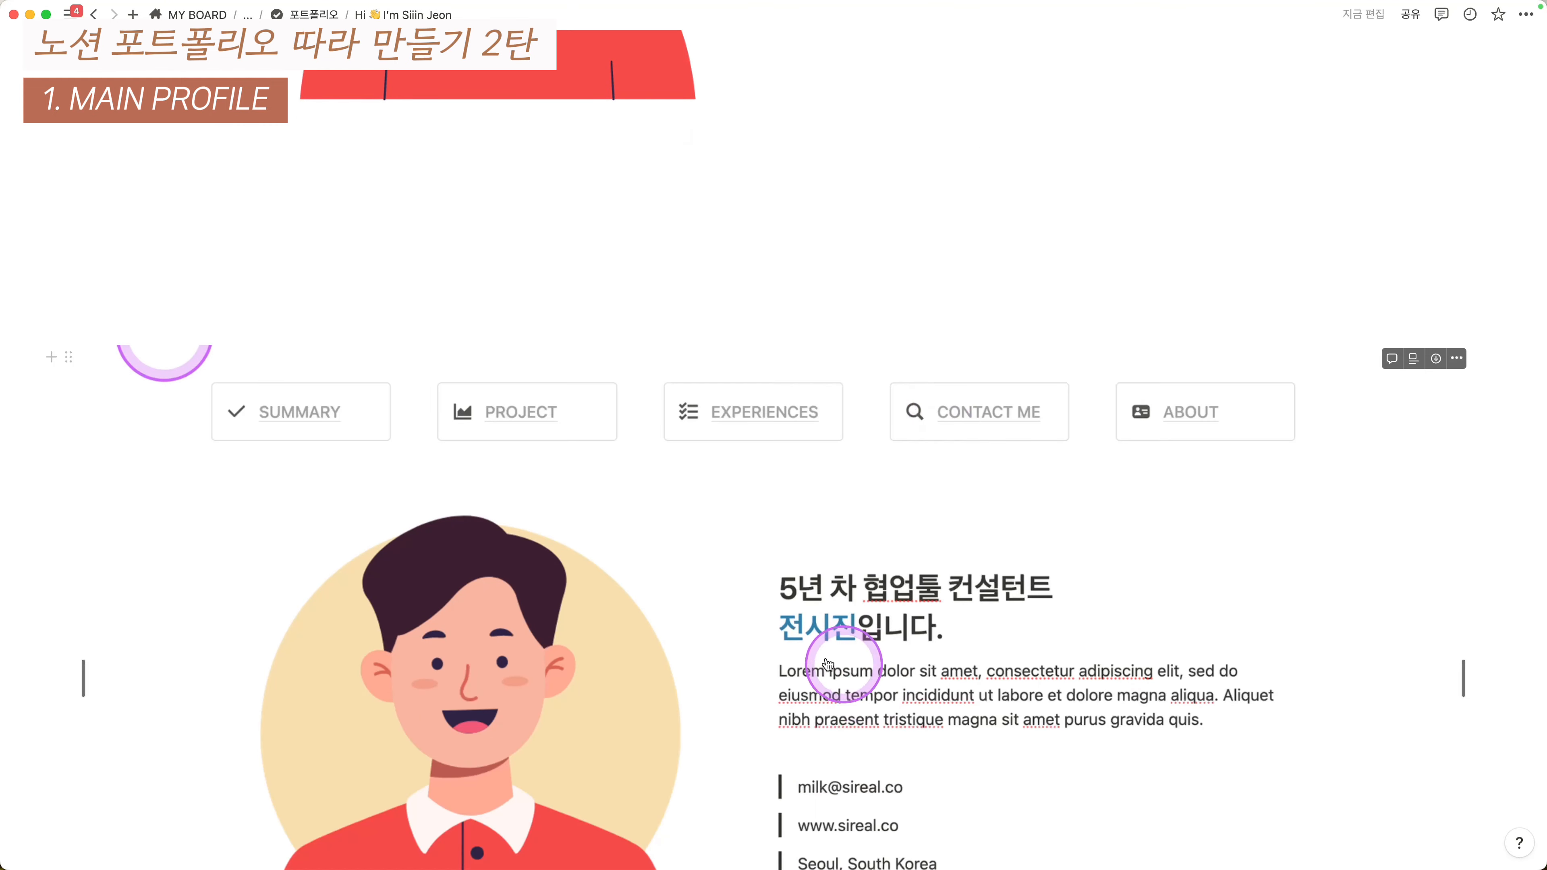
scroll(822, 634, down, 1)
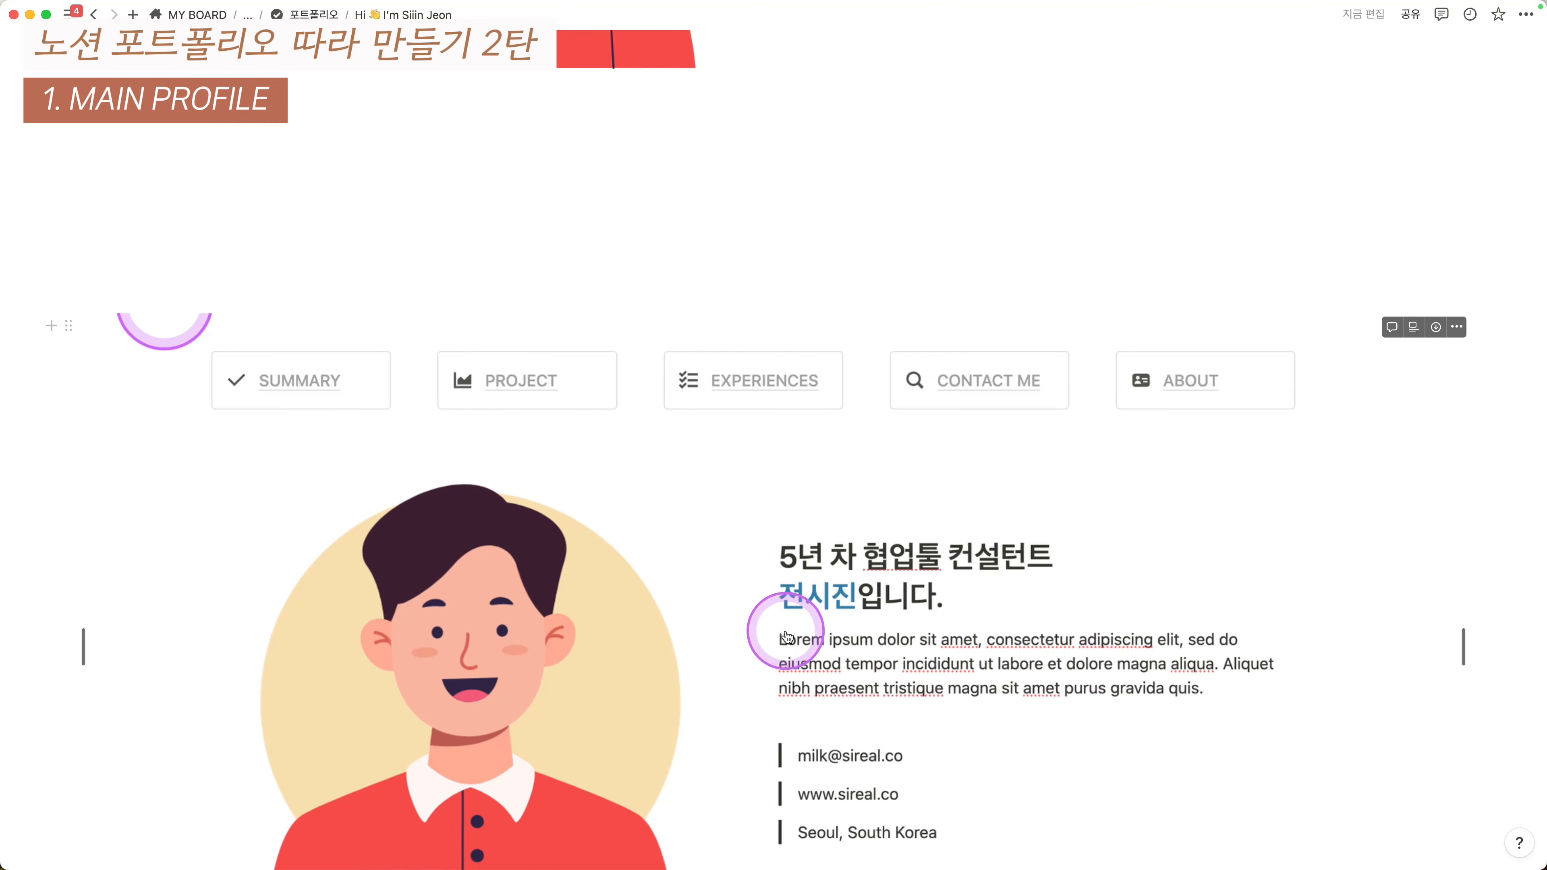
scroll(939, 649, up, 5)
scroll(951, 630, up, 2)
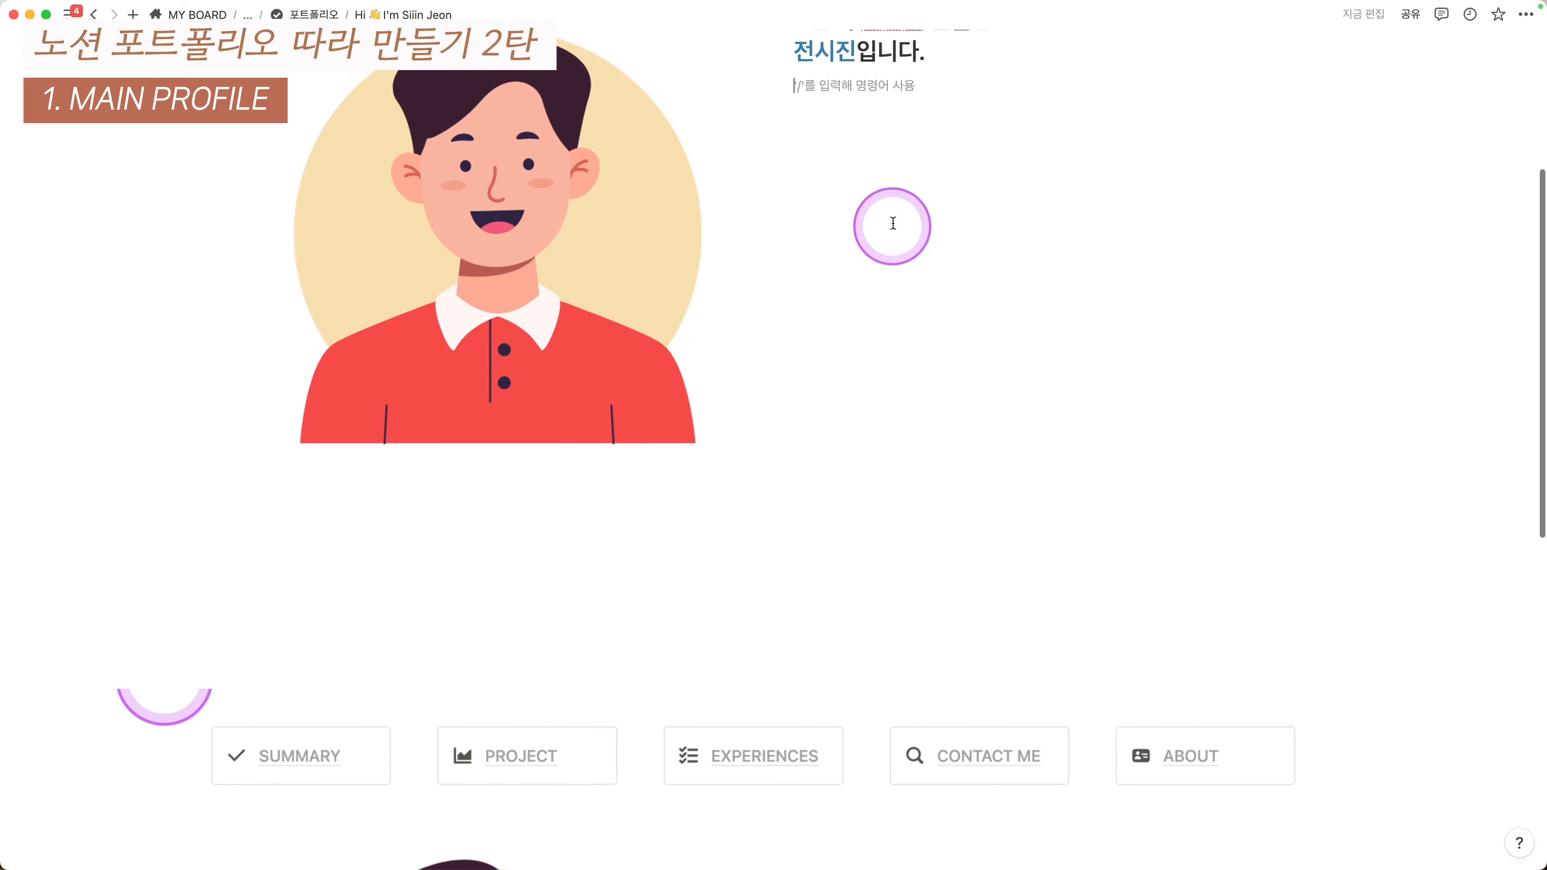
- Copy generated placeholder text from the Lorem Ipsum Generator panel for the paragraph under the heading
click(914, 317)
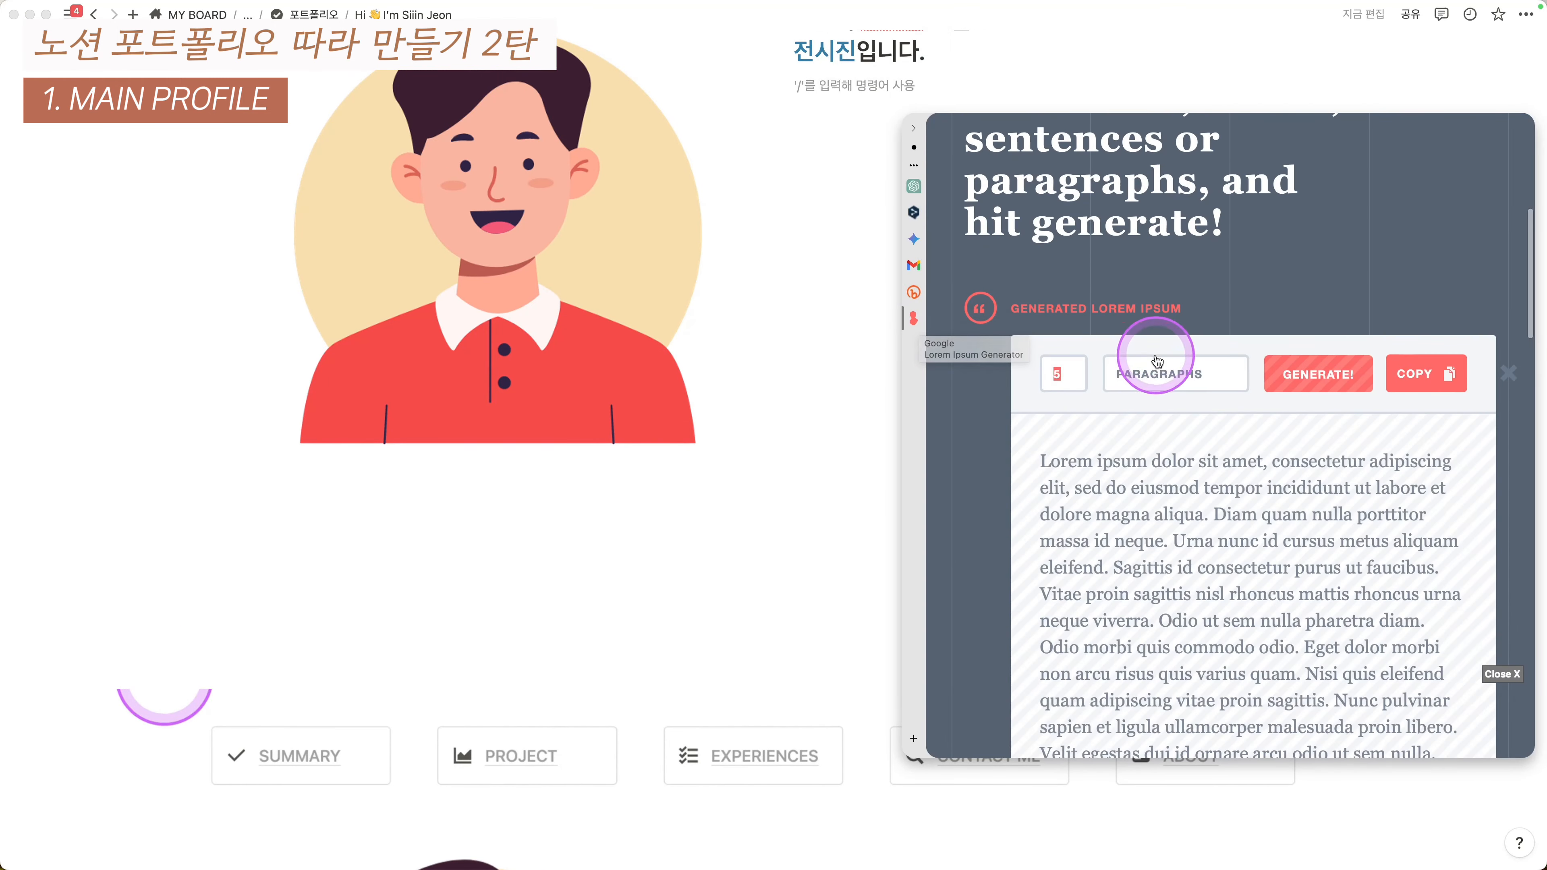
drag(1041, 448, 1291, 553)
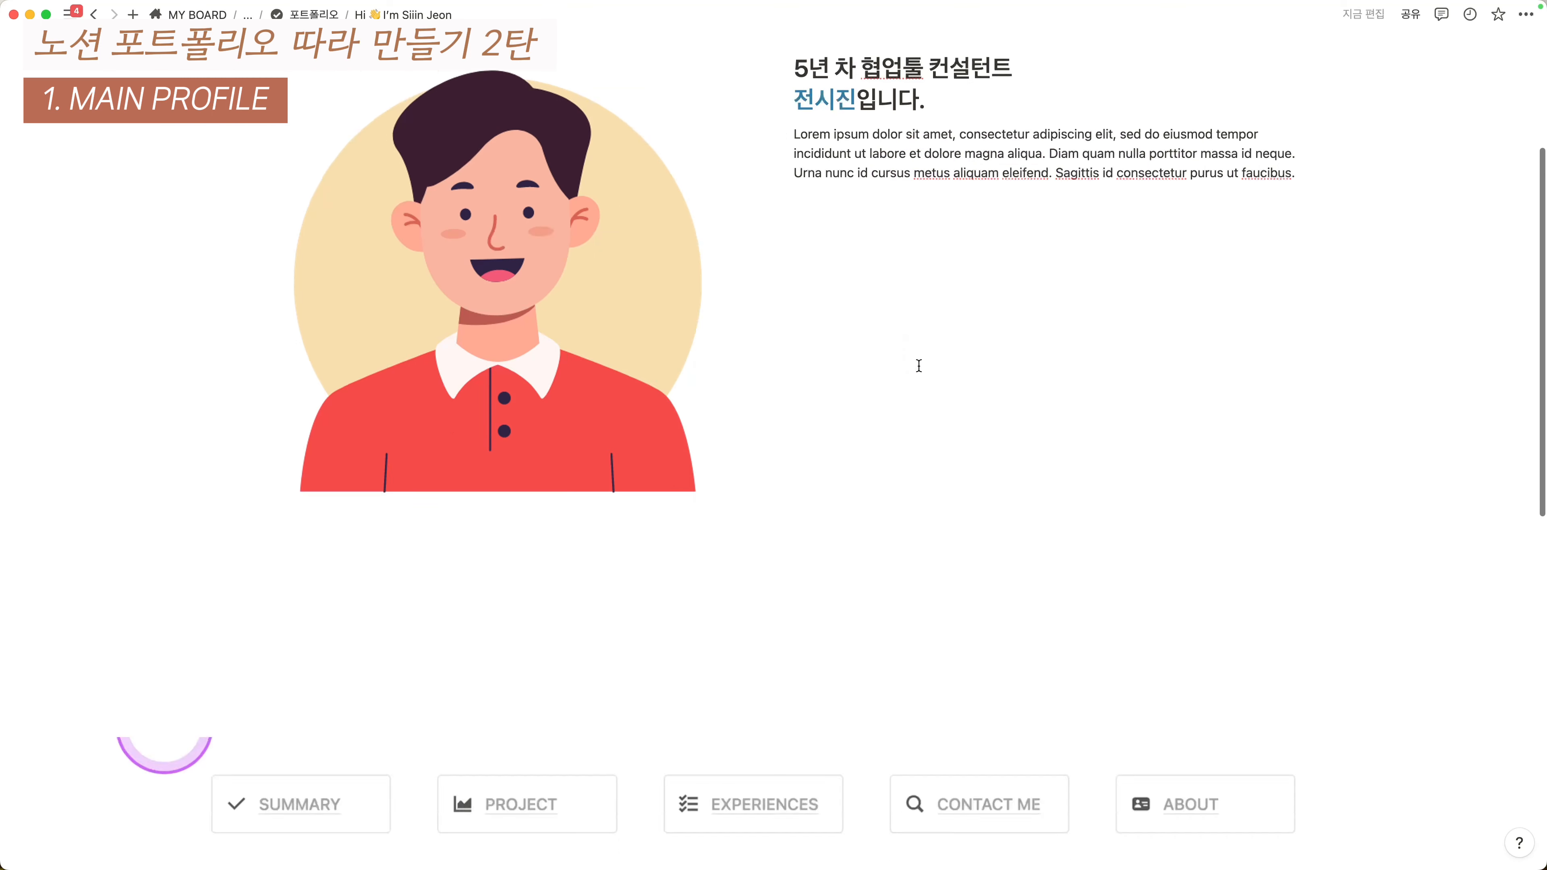
scroll(919, 360, down, 10)
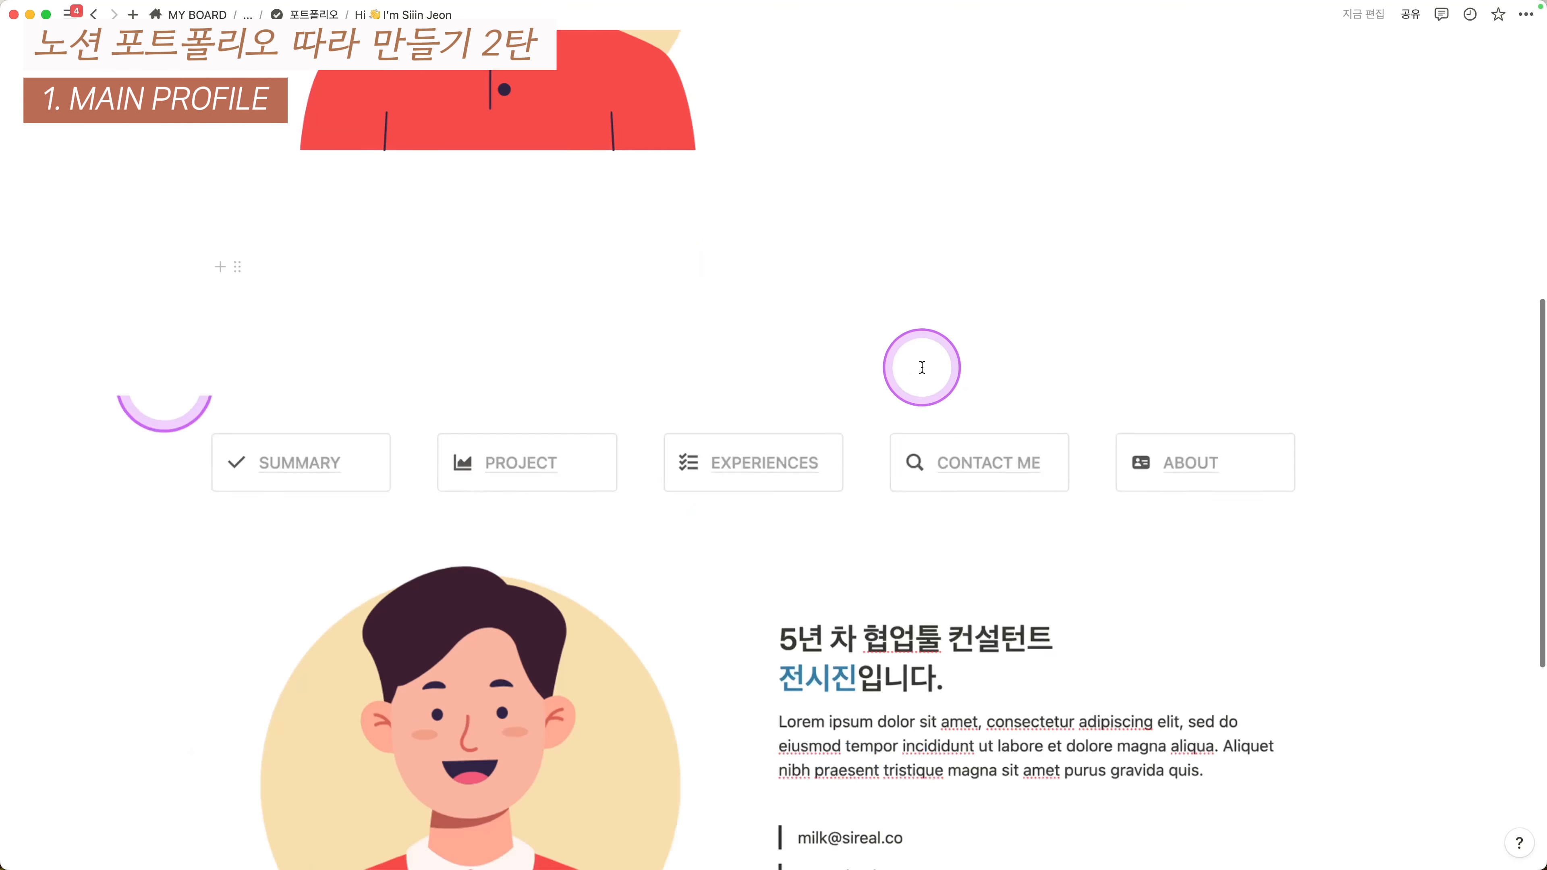
scroll(817, 545, down, 3)
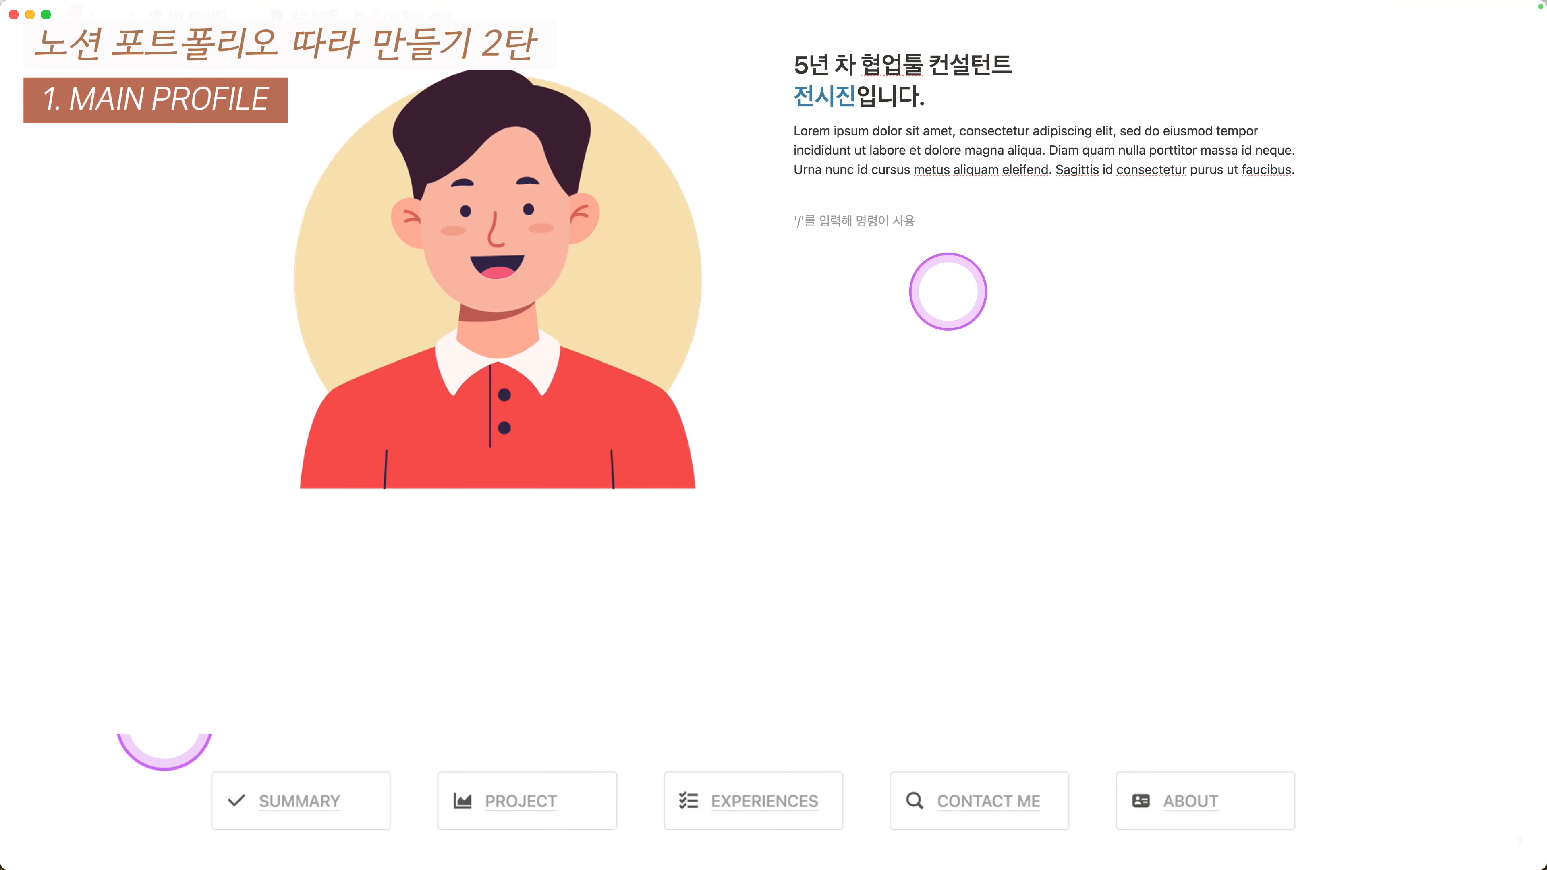
- Create quote blocks holding the owner's e-mail address, the website and 'Seoul, South Korea'
text(")
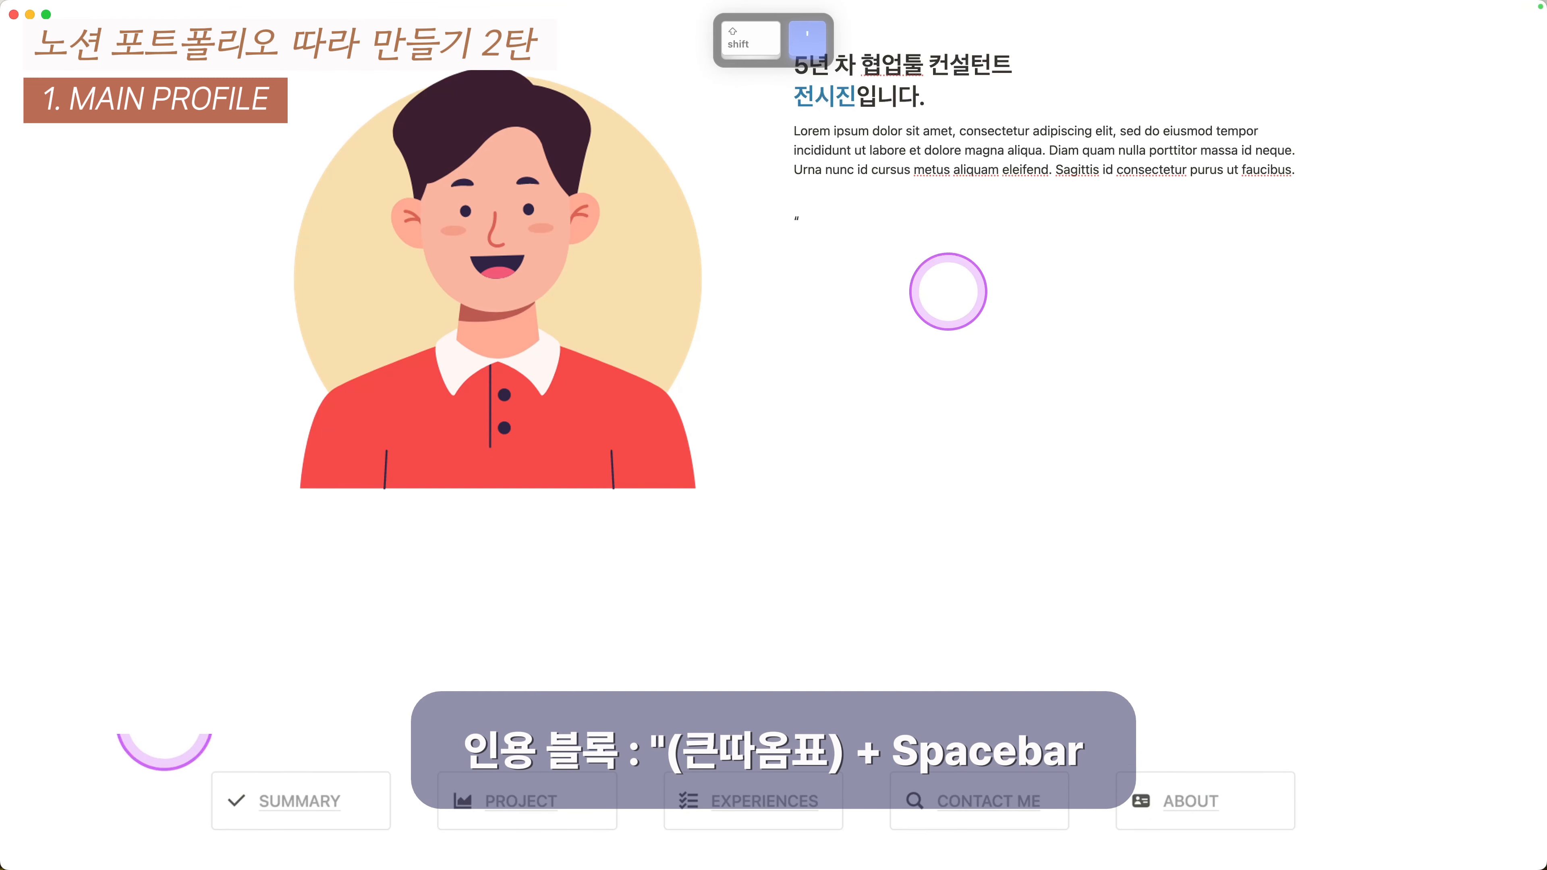
key(space)
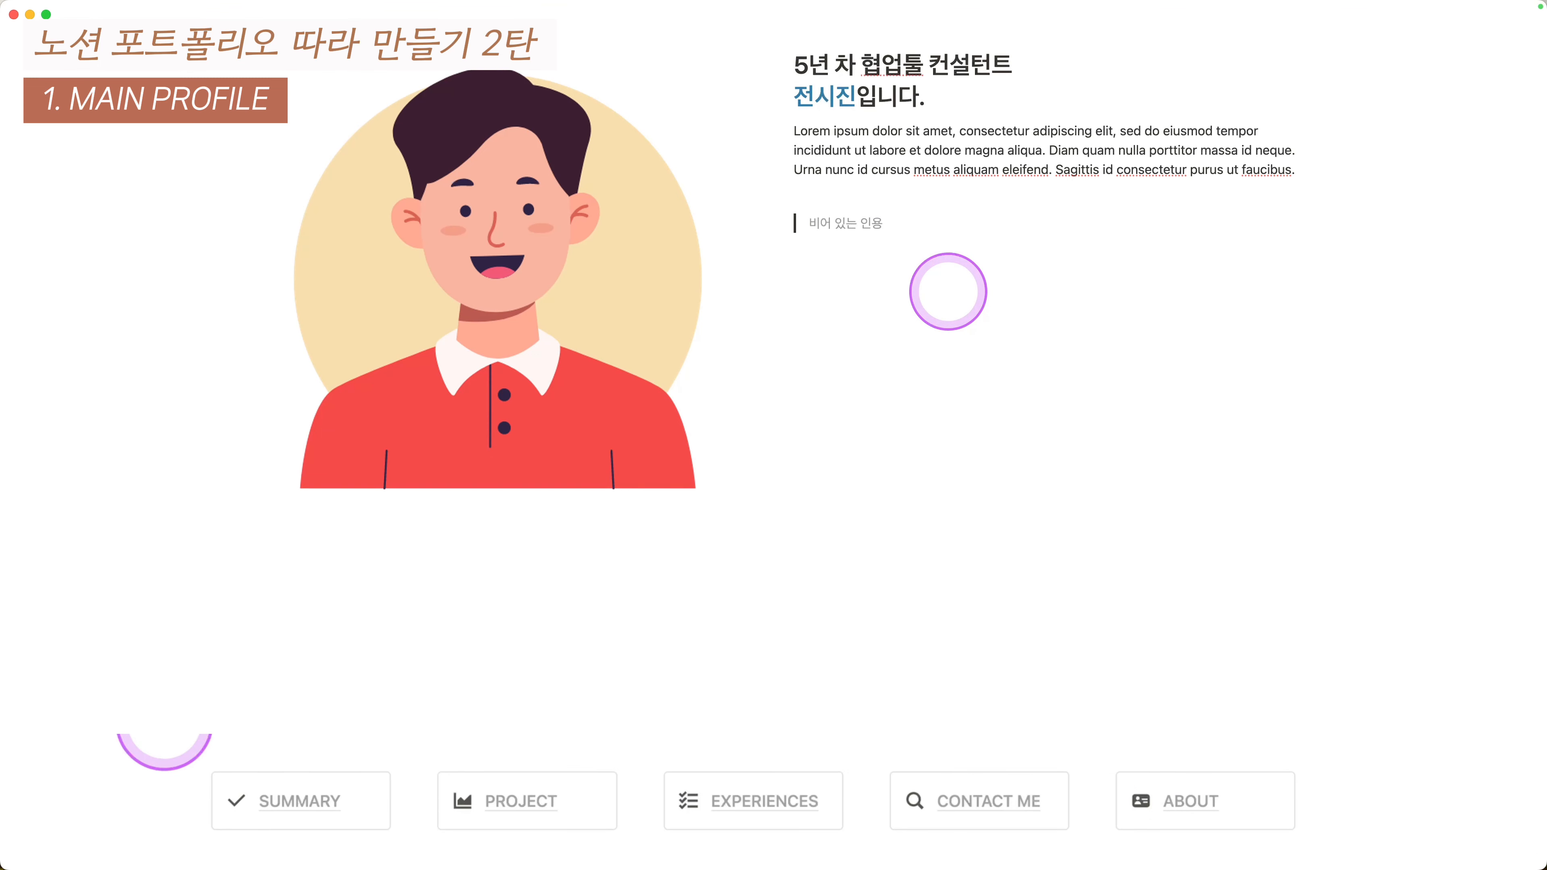
key(BackSpace)
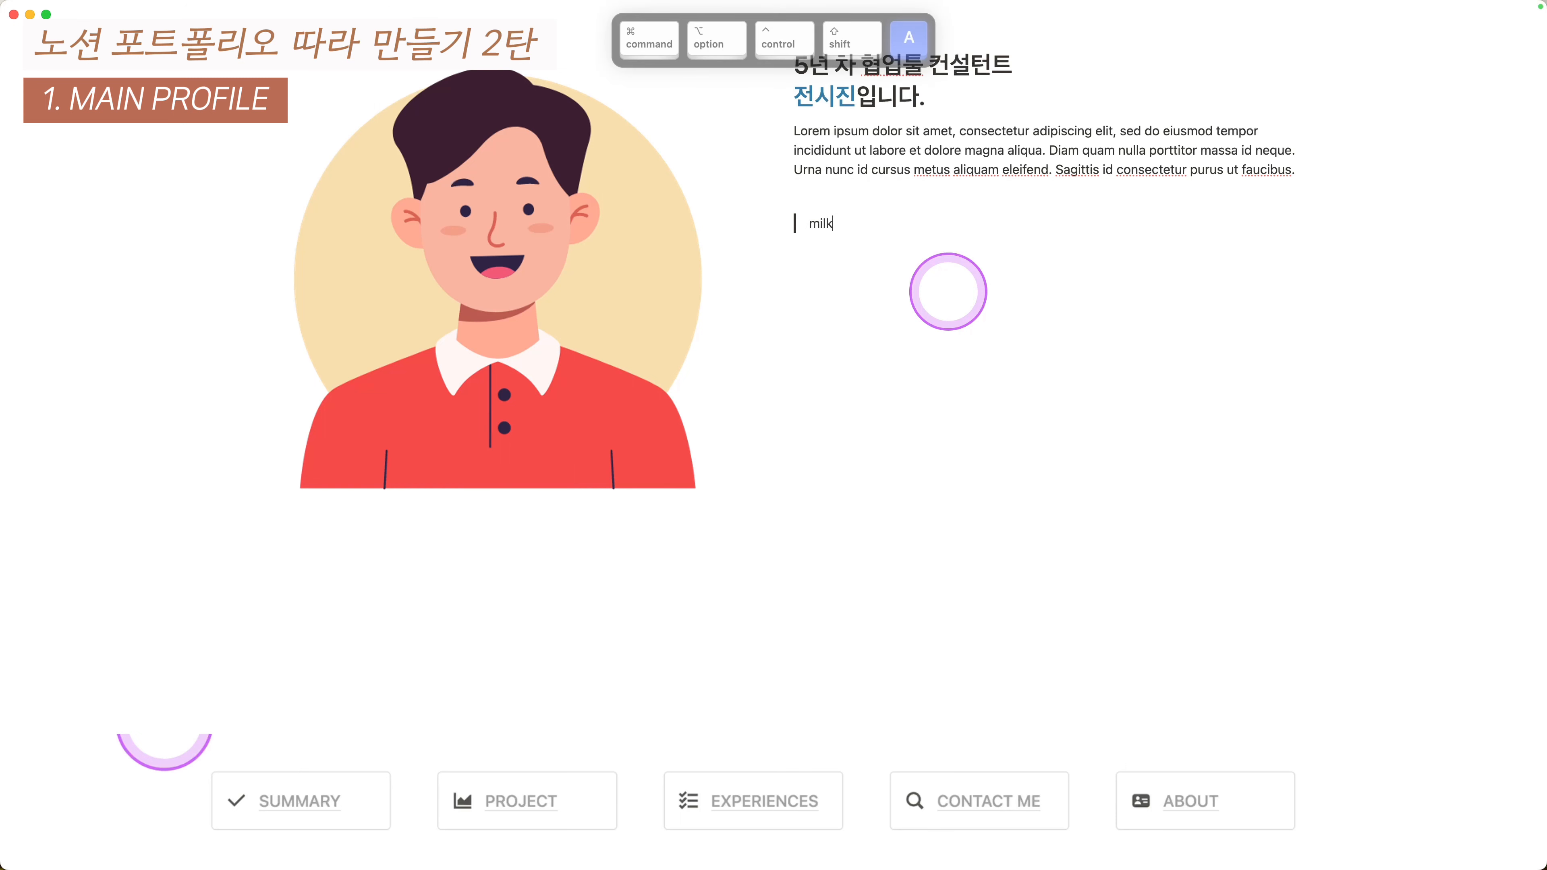
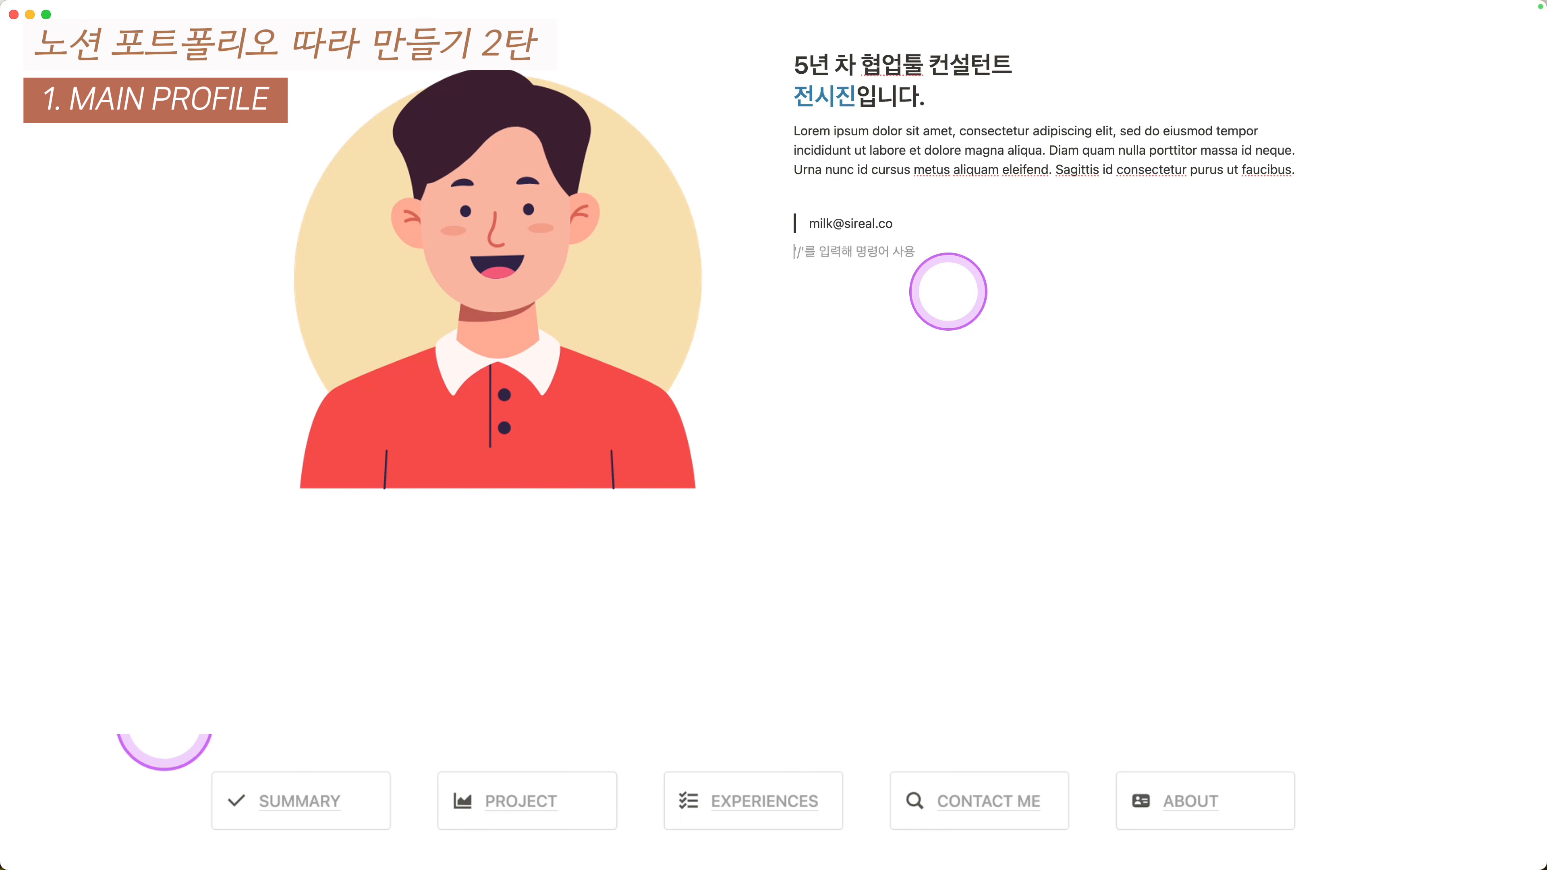
text(")
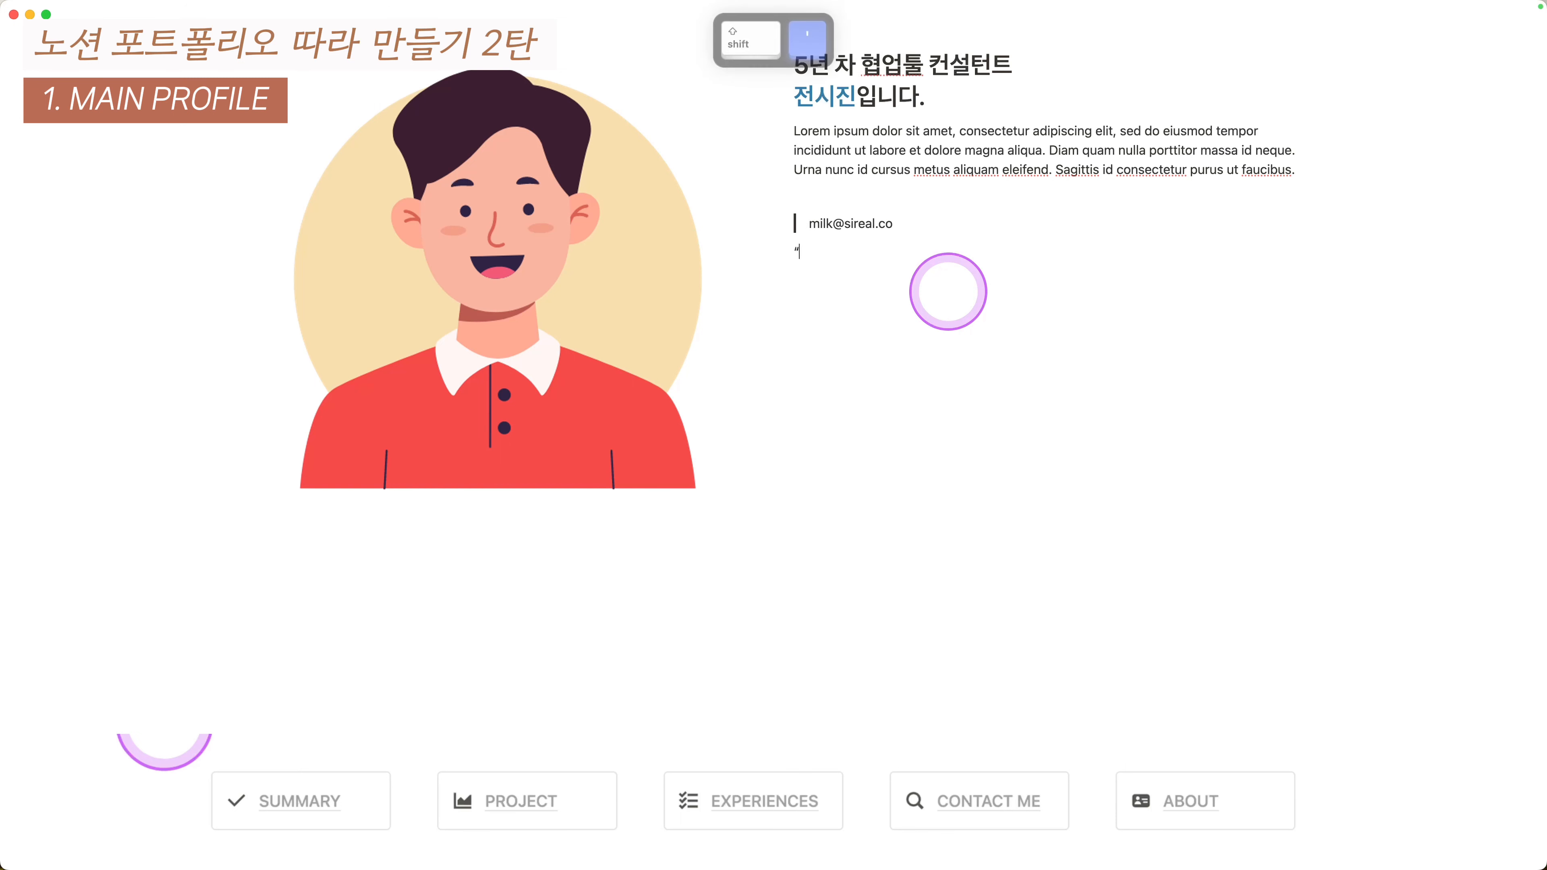
text(www.sri)
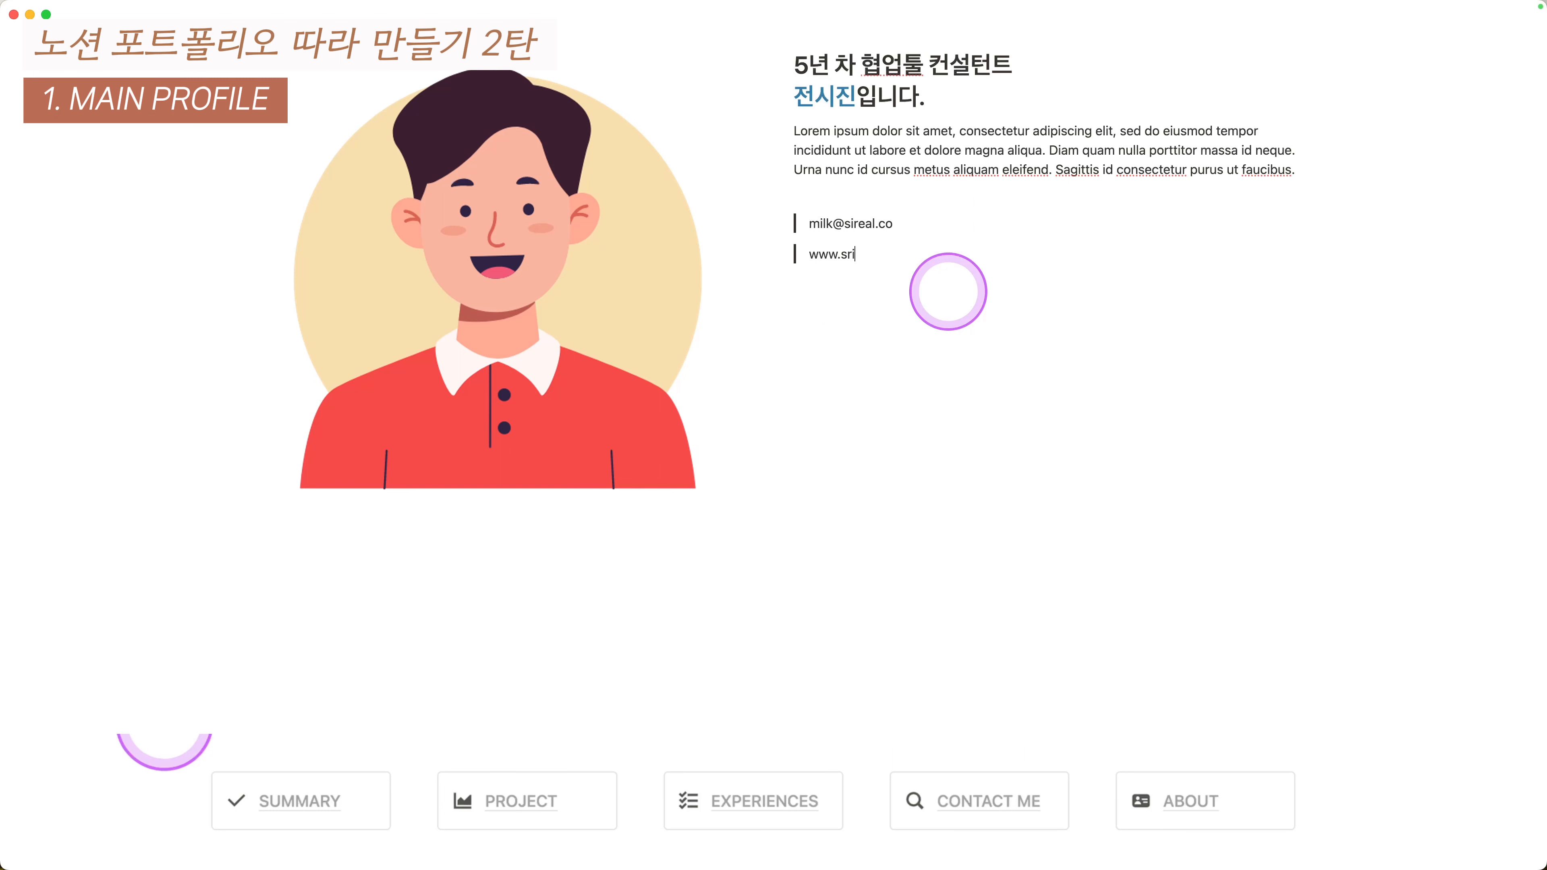
key(BackSpace)
key(BackSpace)
text(ireal.co)
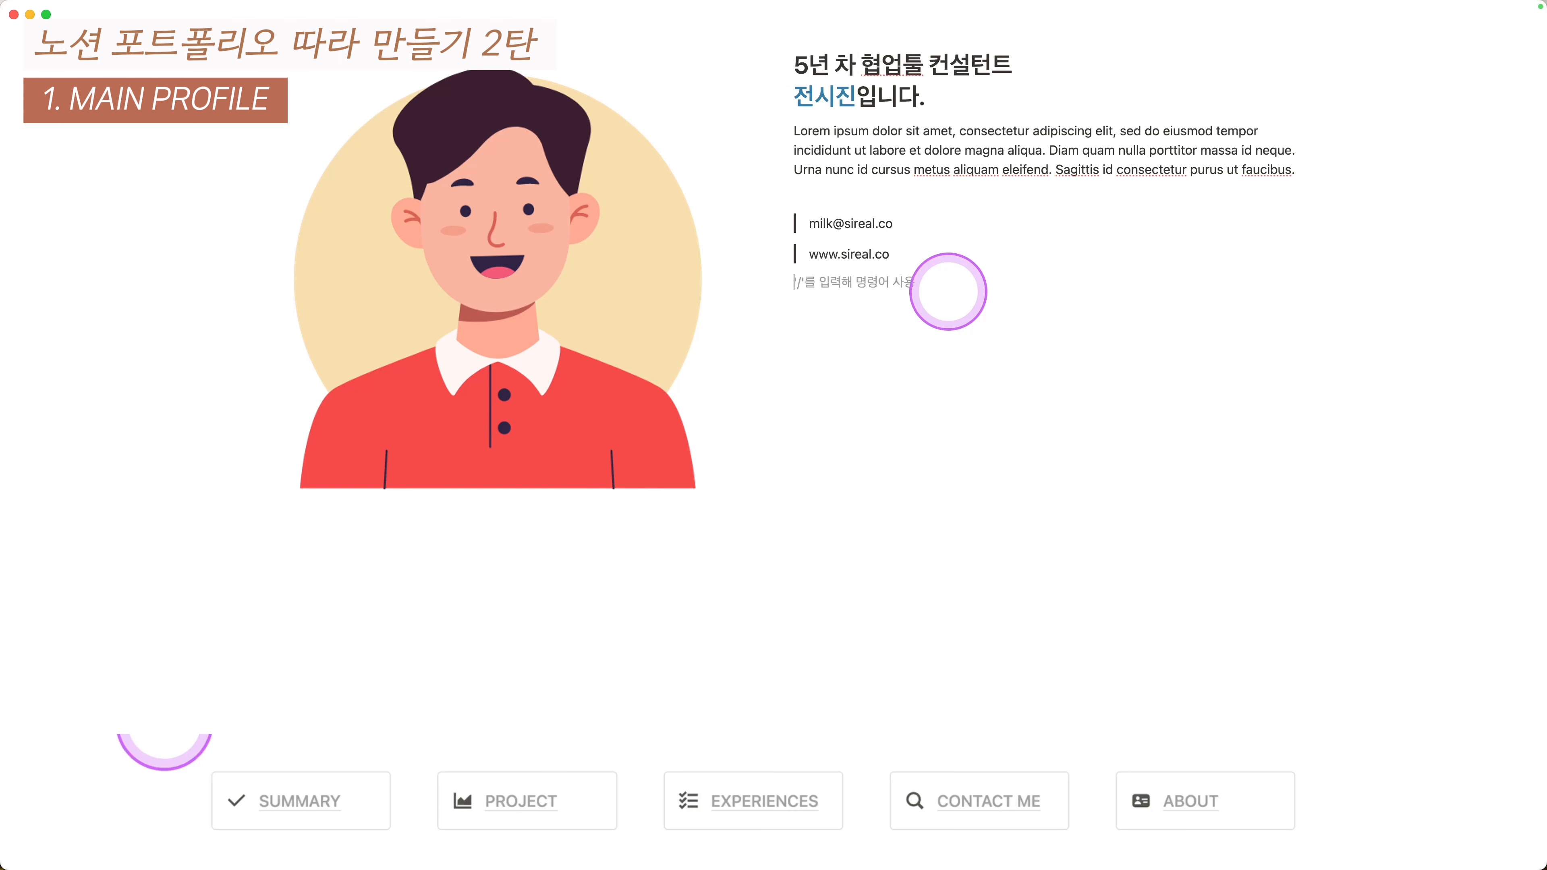
text(")
text(Se)
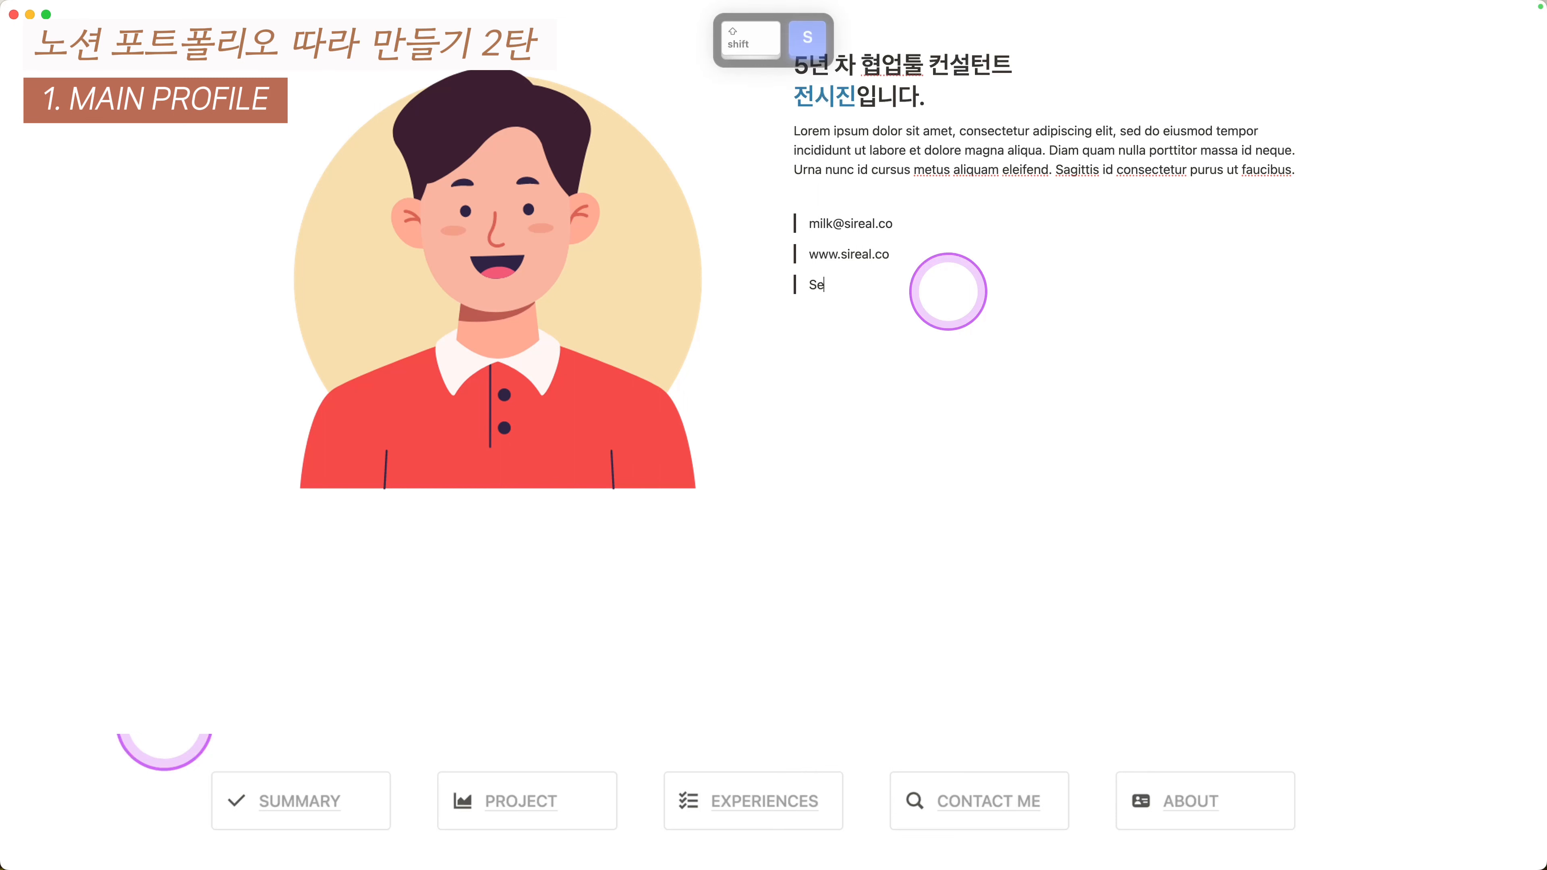
text(o)
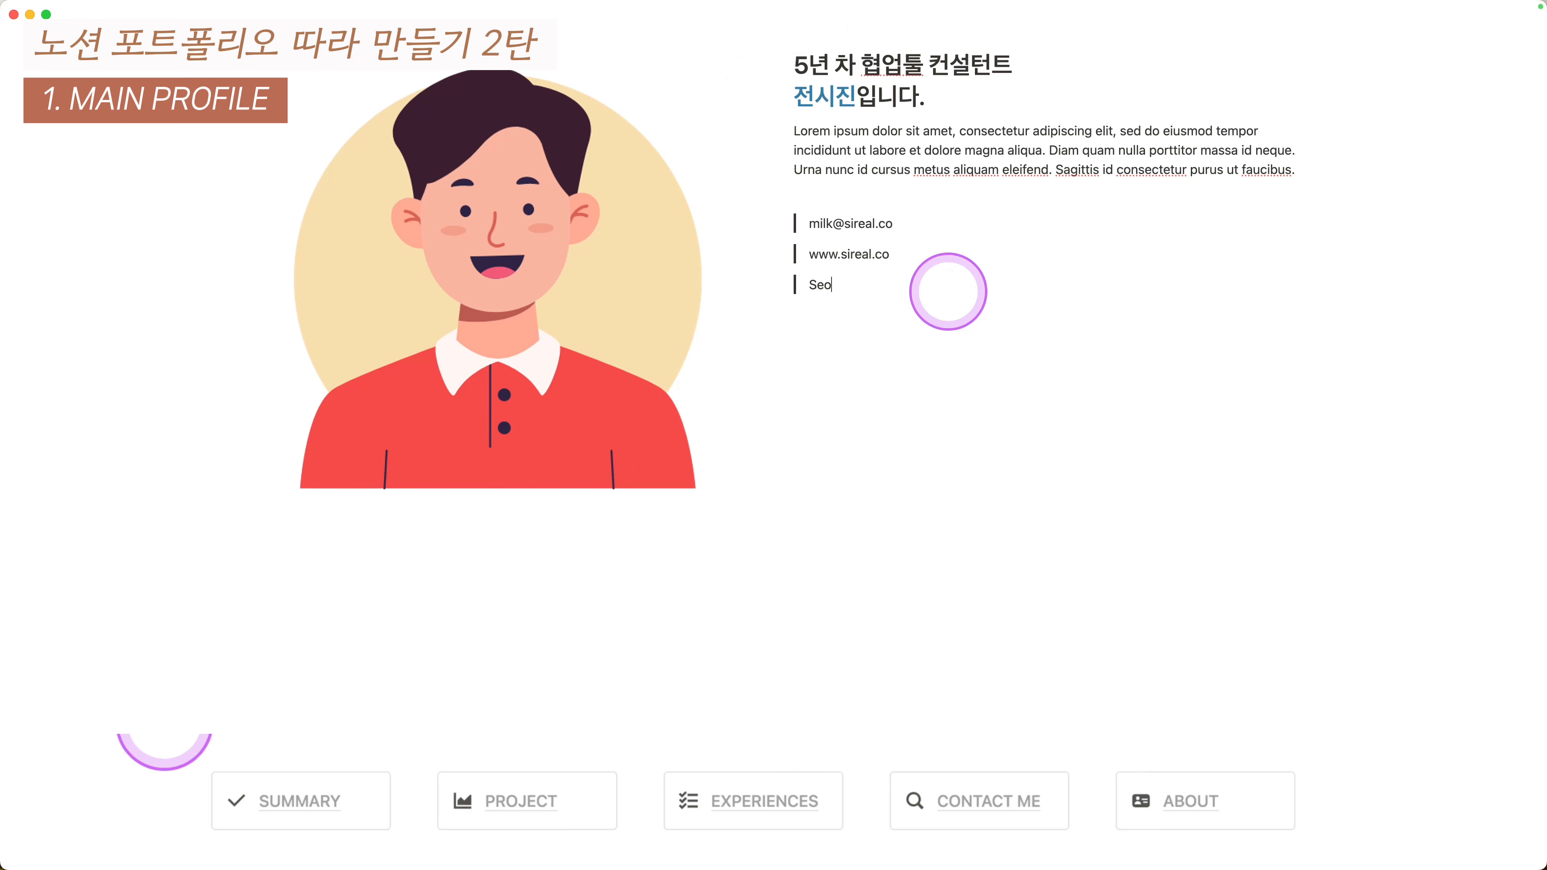
text(uylSouth)
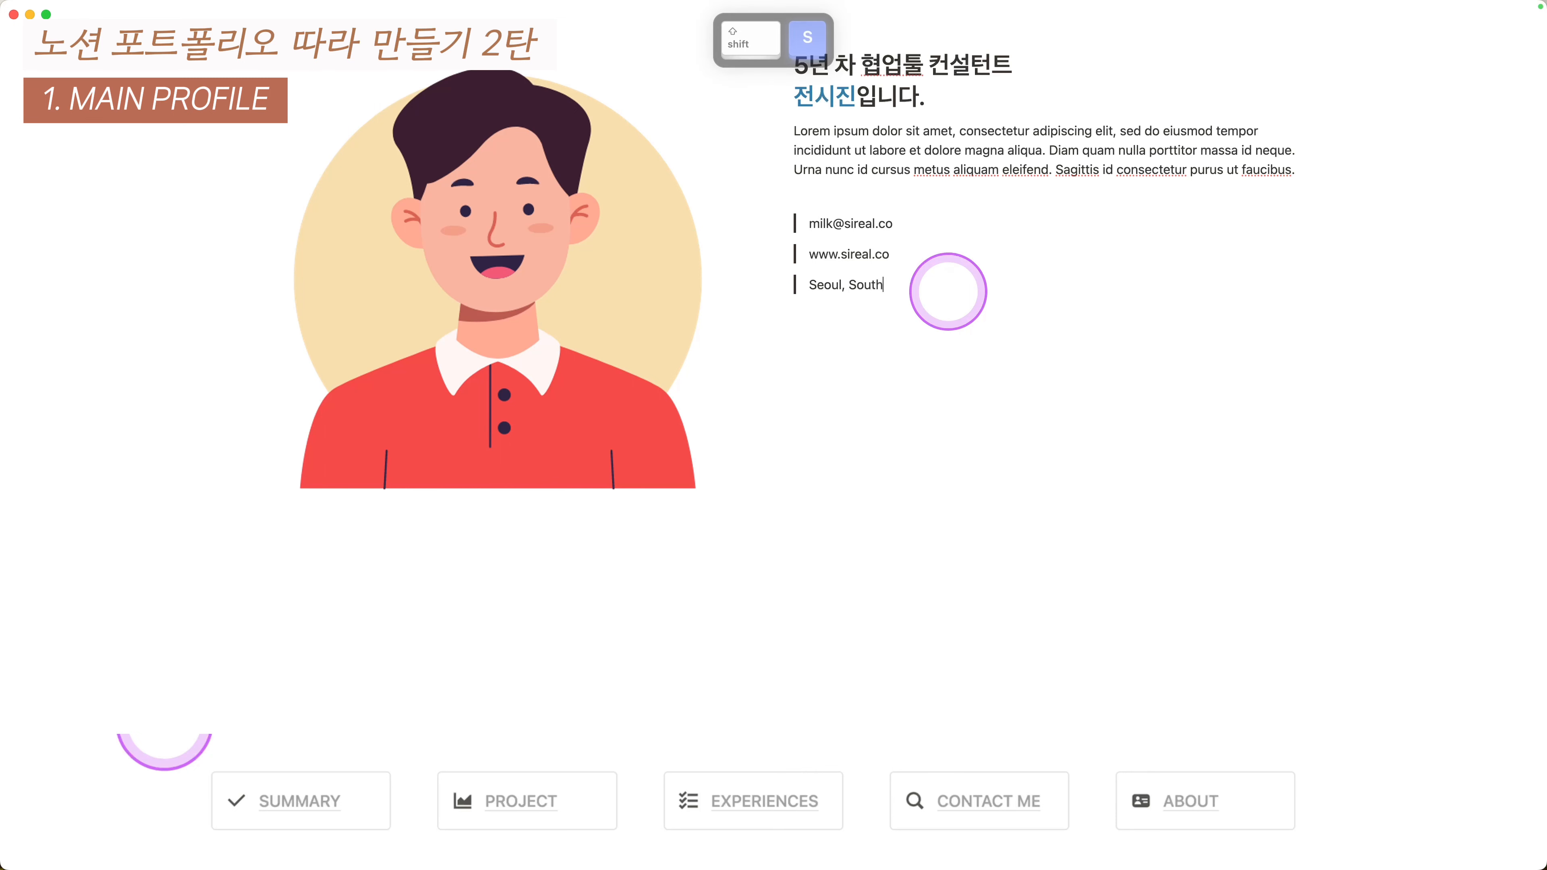
text( Korea)
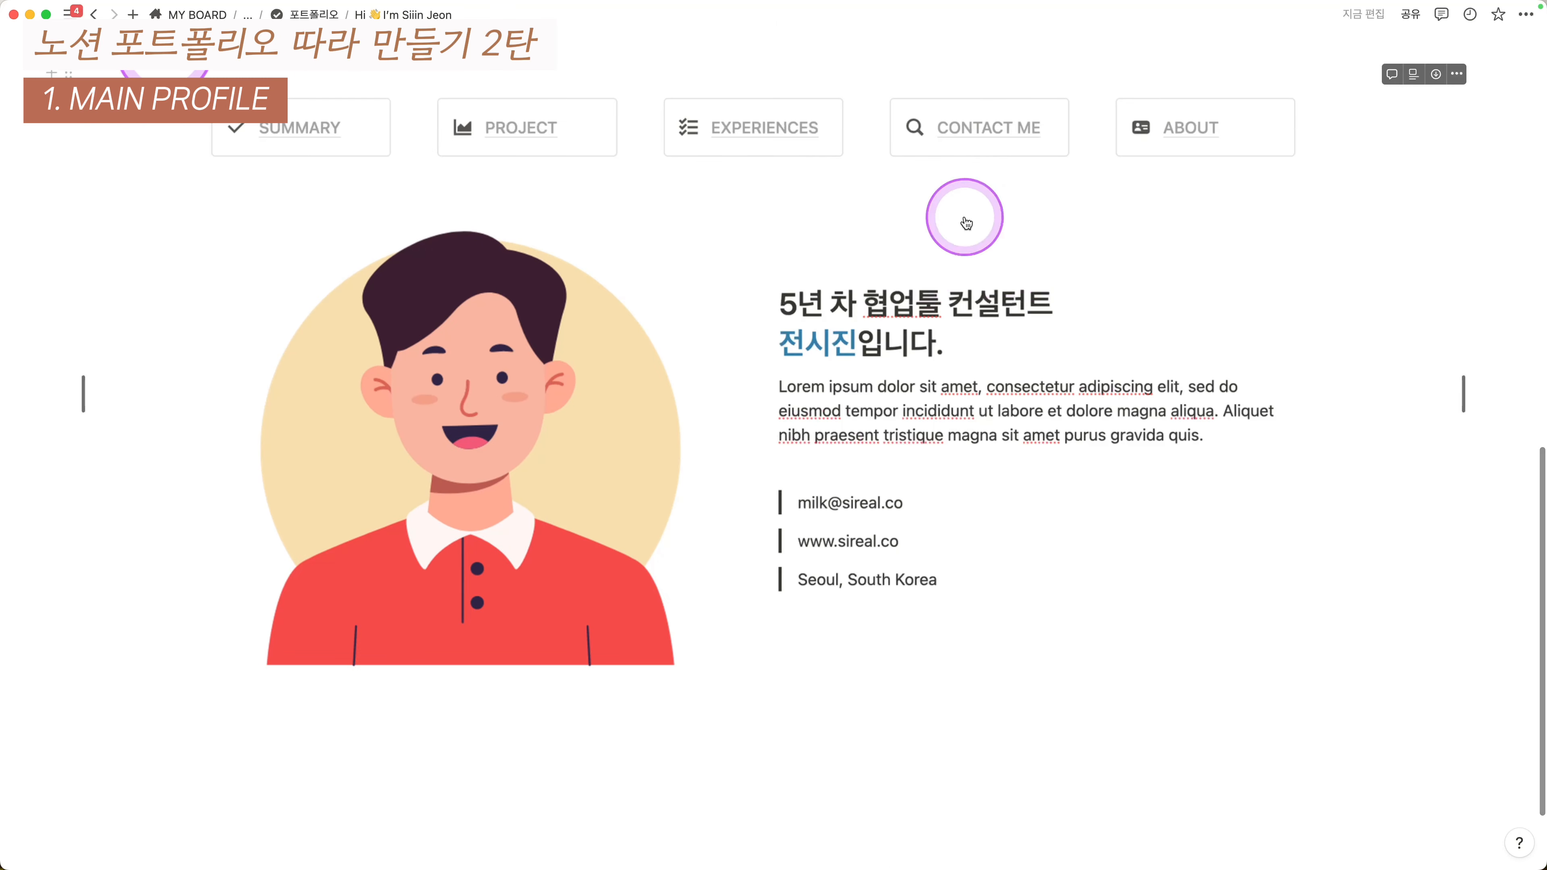
- Give the SUMMARY and PROJECT buttons random icons from the icon picker
click(702, 388)
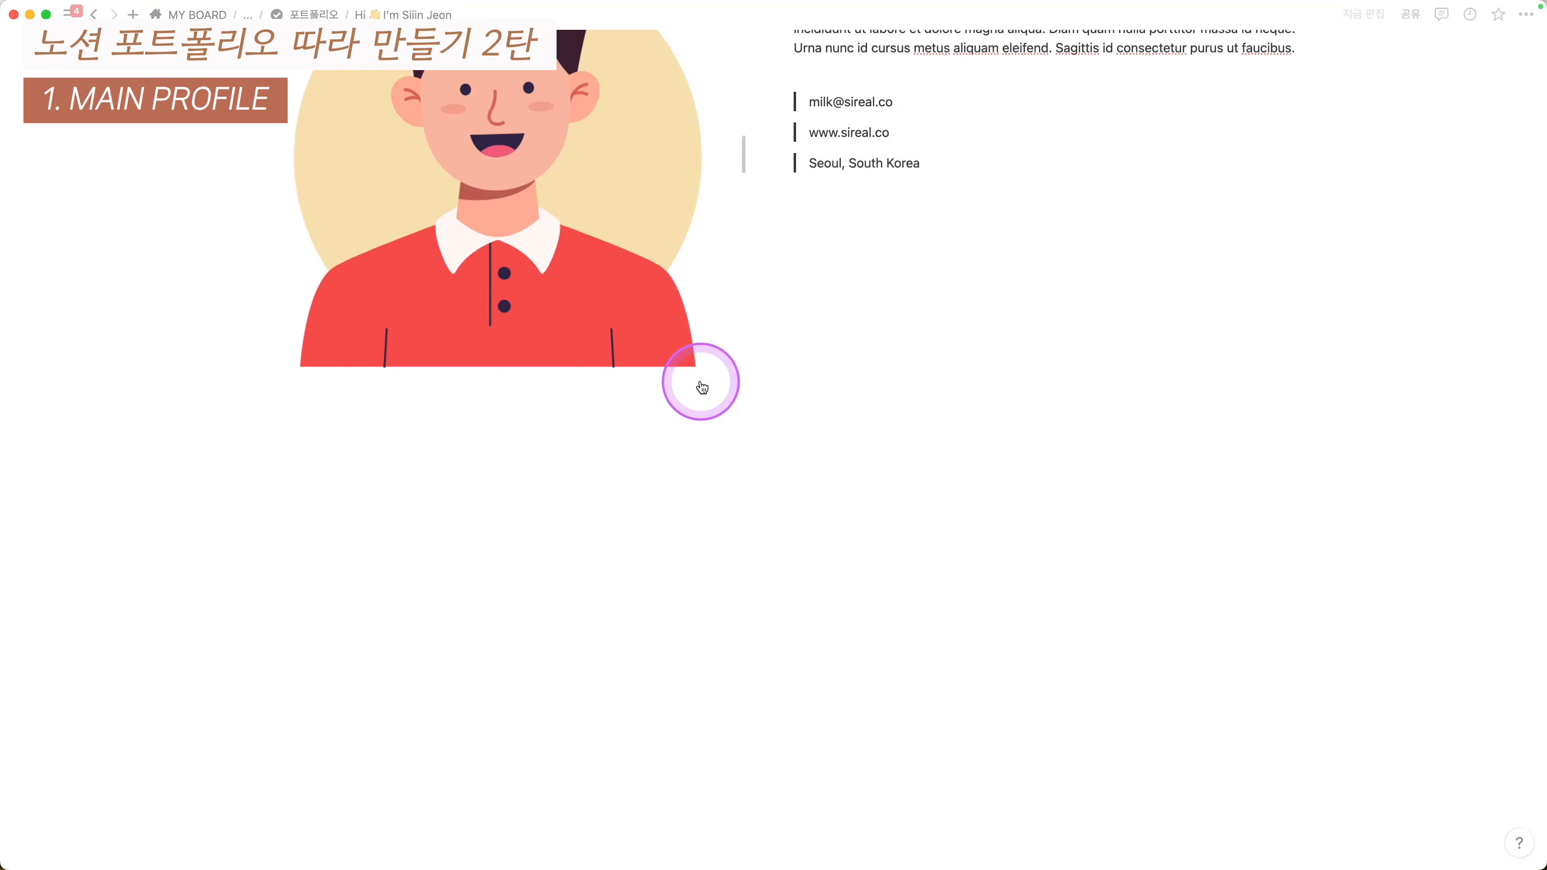
scroll(702, 387, up, 5)
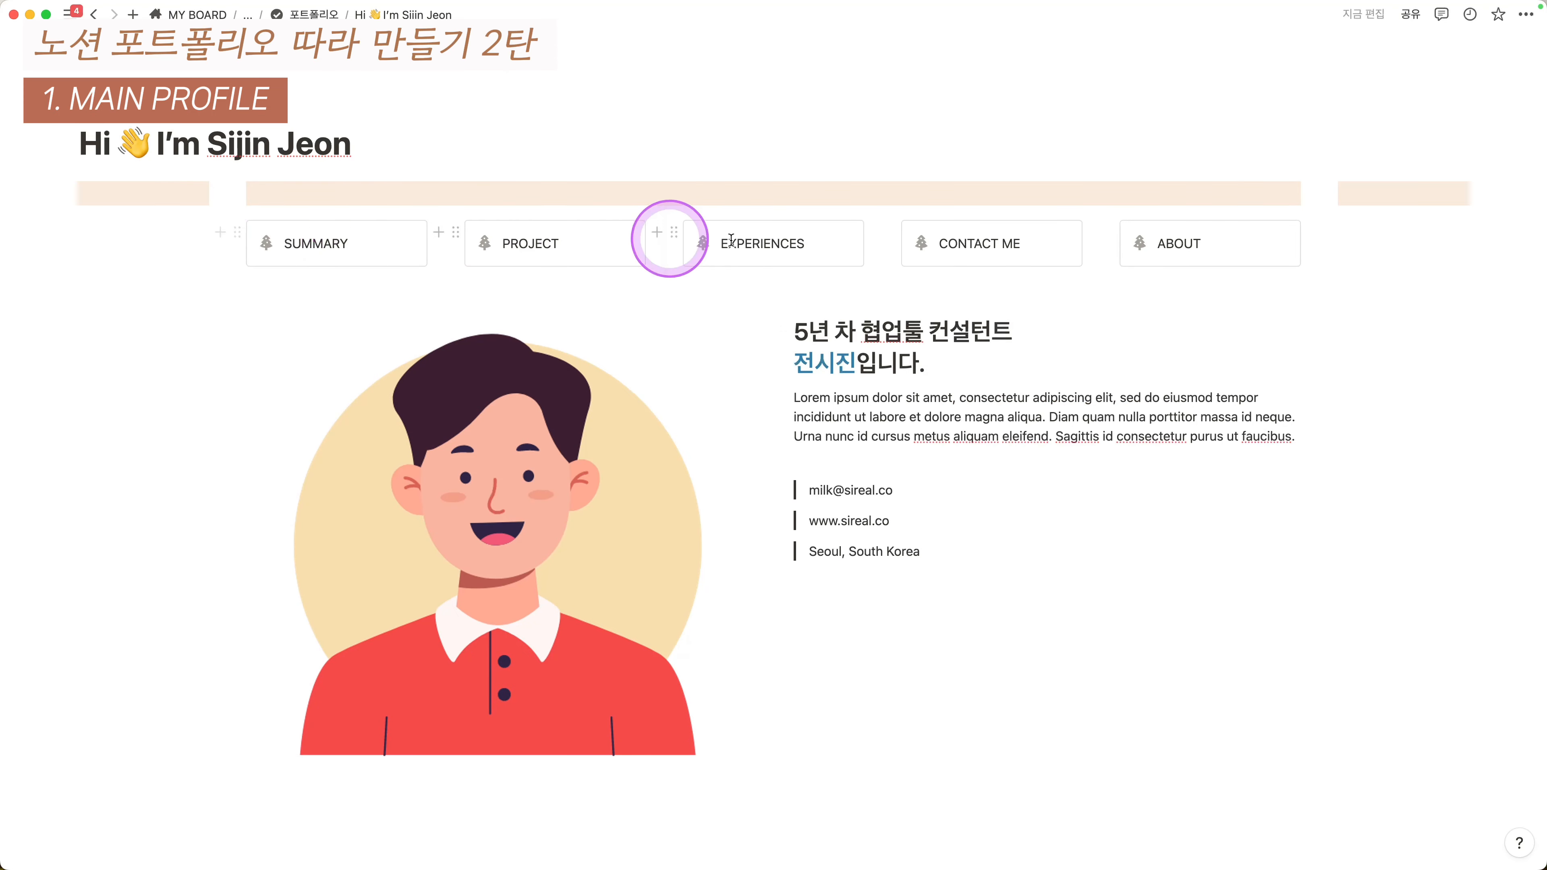
click(268, 242)
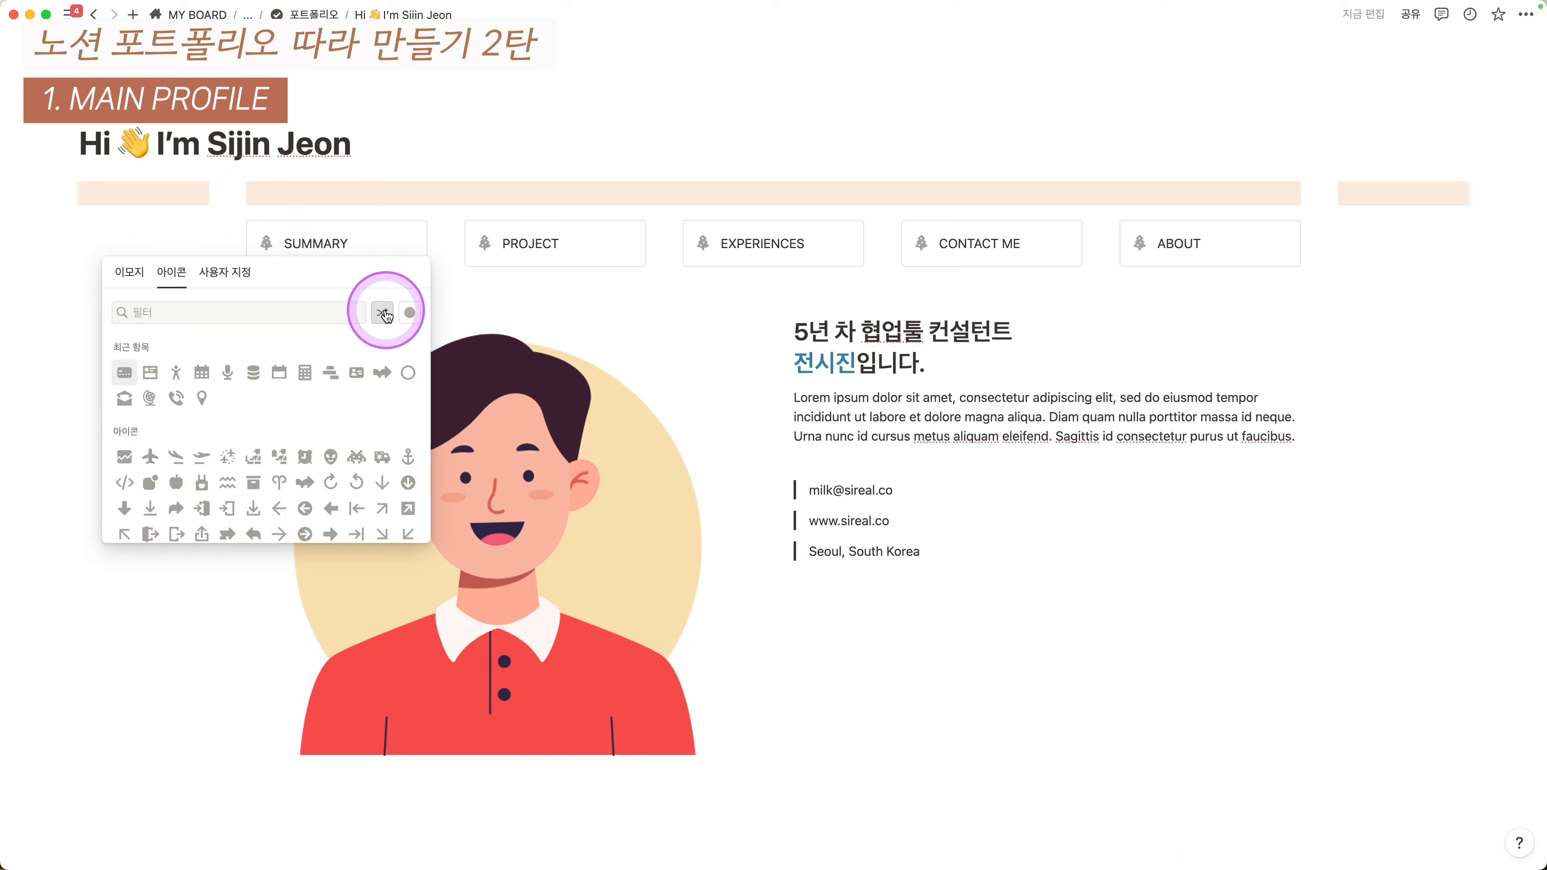
click(491, 245)
click(491, 245)
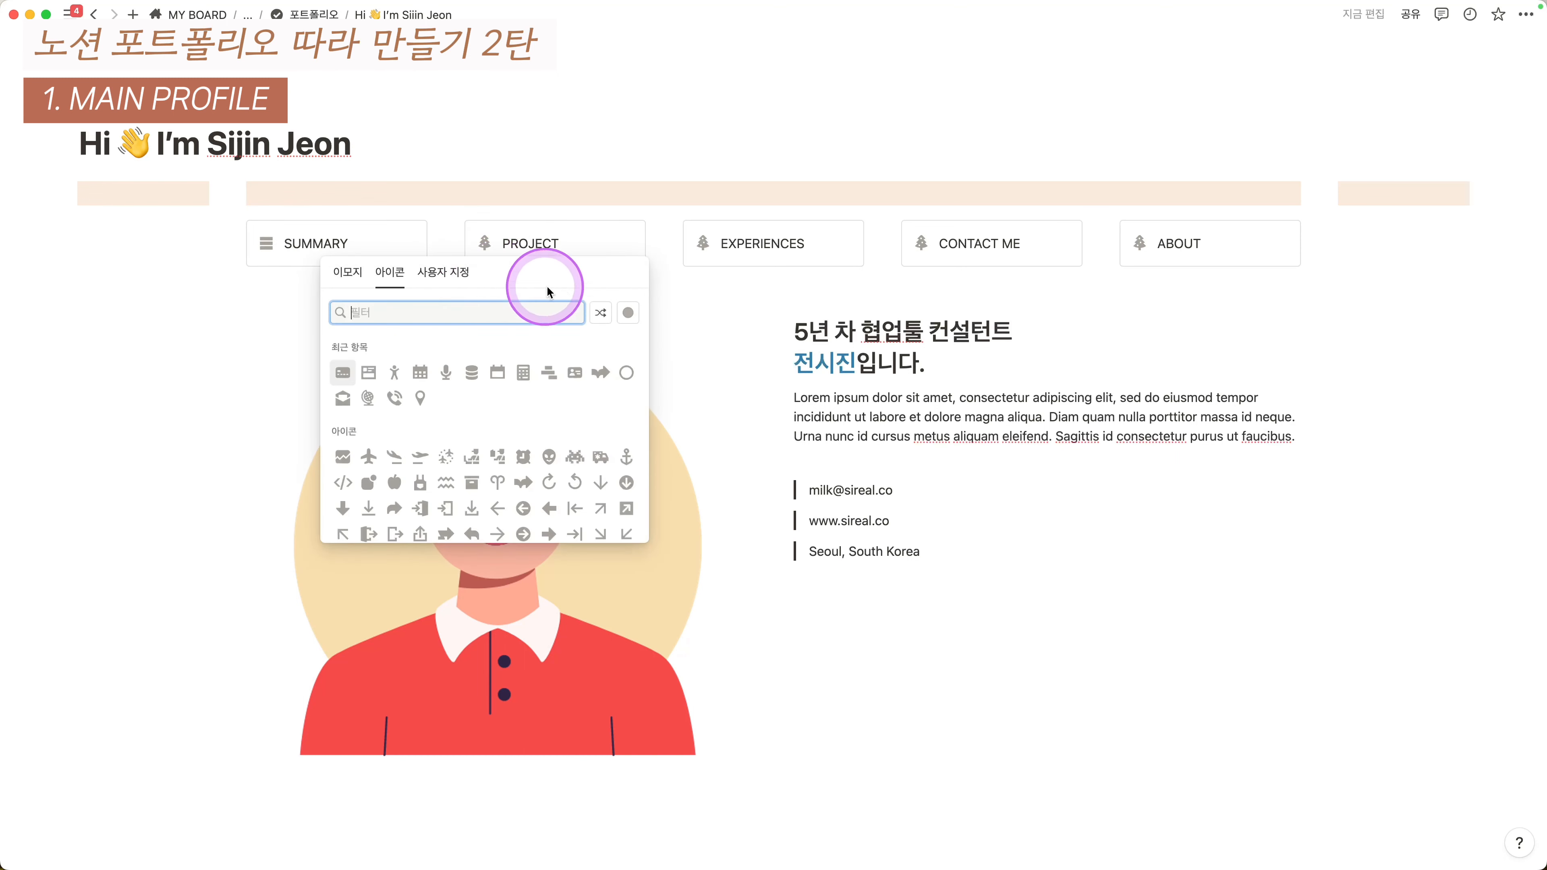
click(601, 313)
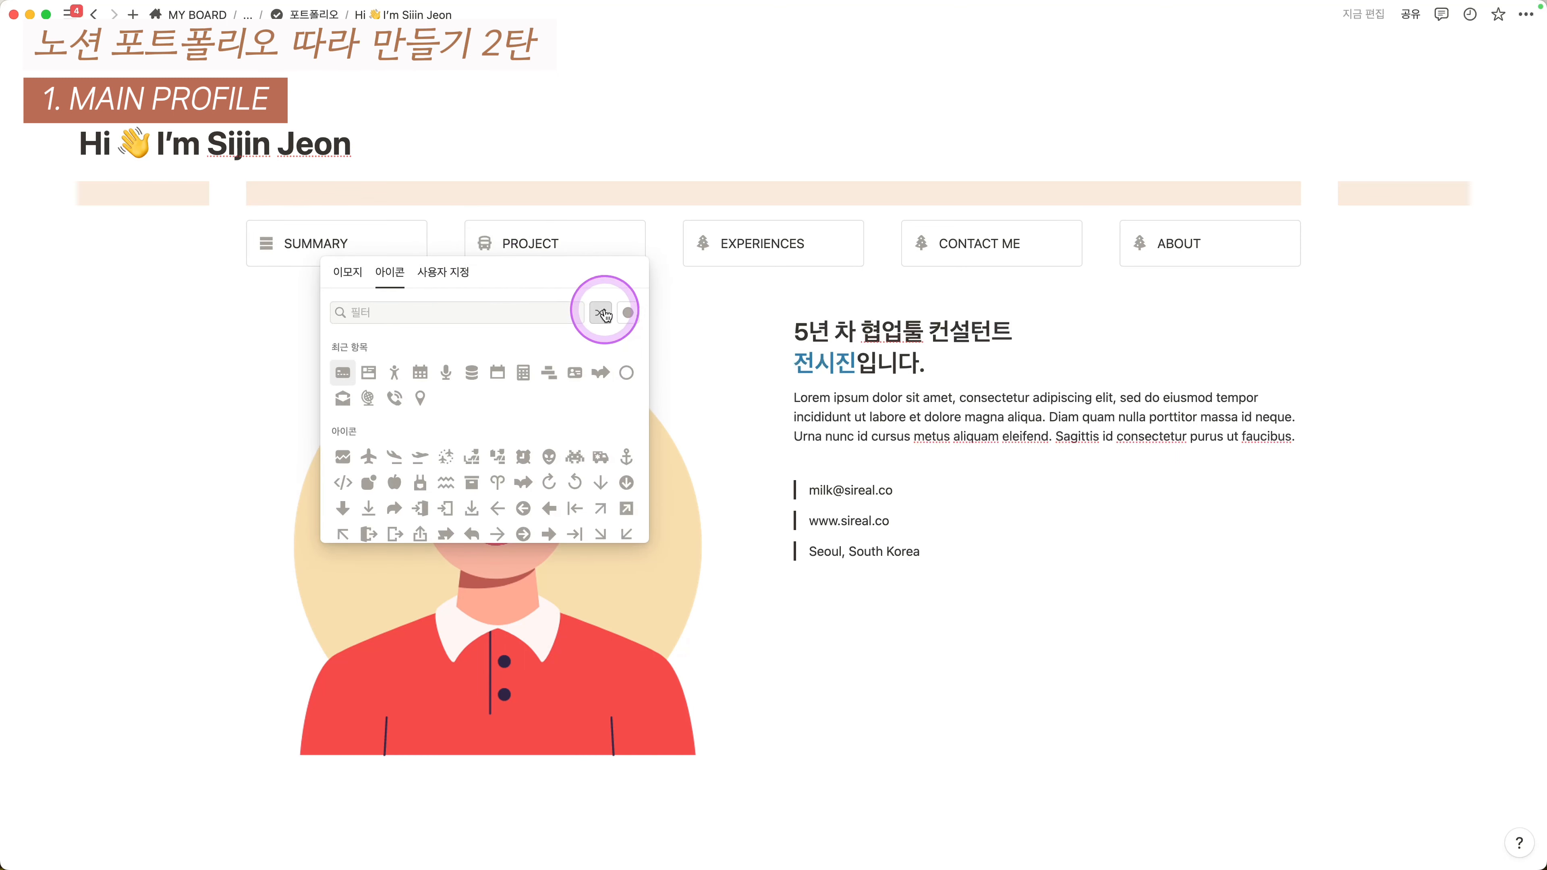
click(707, 244)
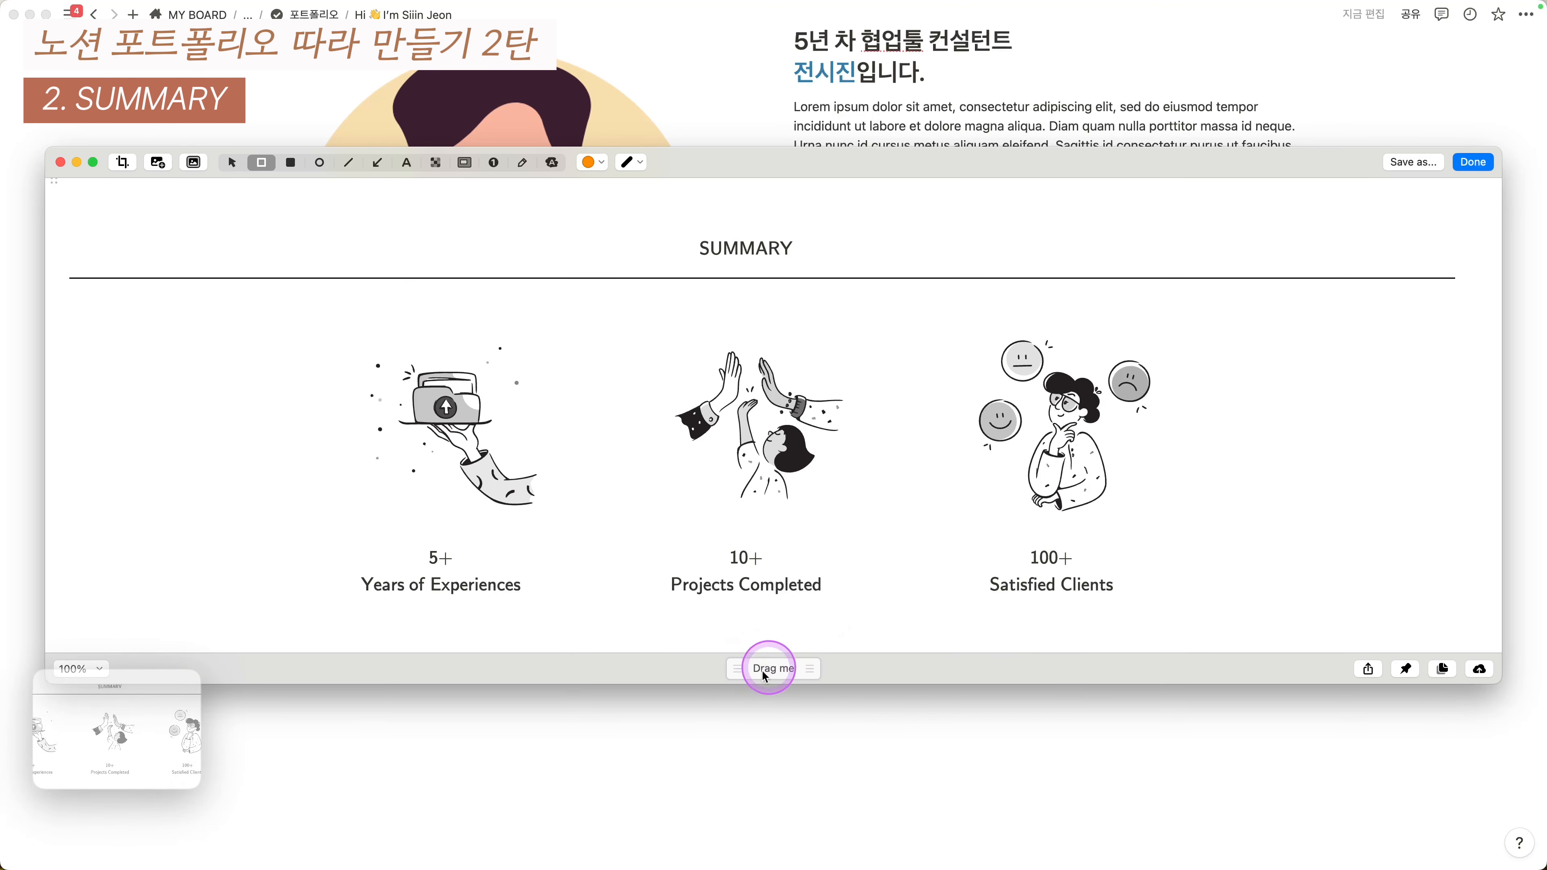
- Drag the SUMMARY screenshot into the page below the profile section
drag(766, 671, 656, 729)
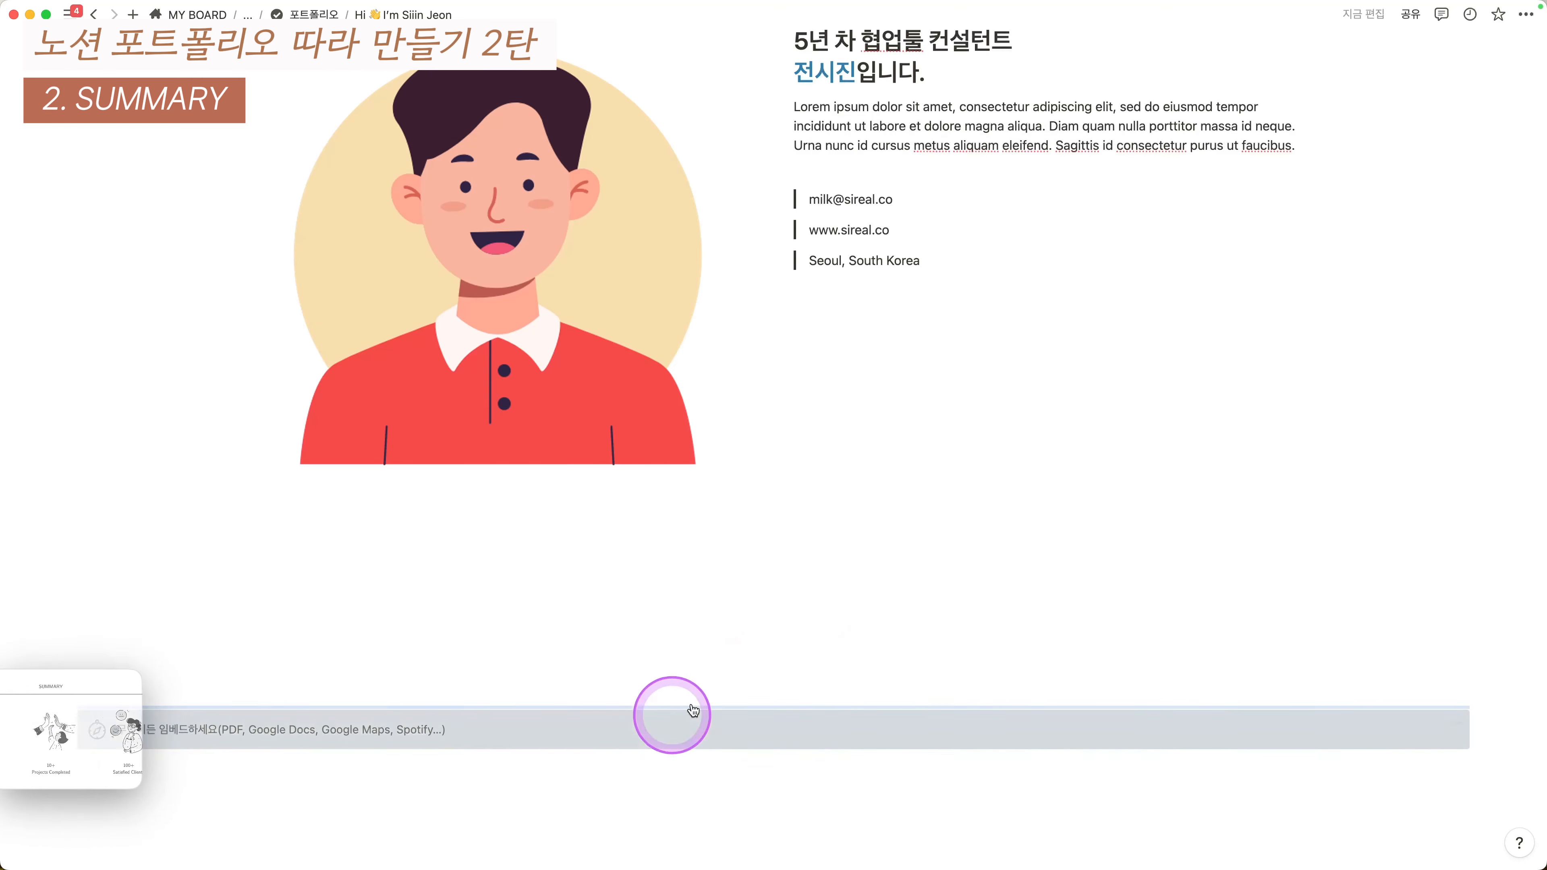
scroll(746, 501, down, 5)
scroll(780, 553, down, 2)
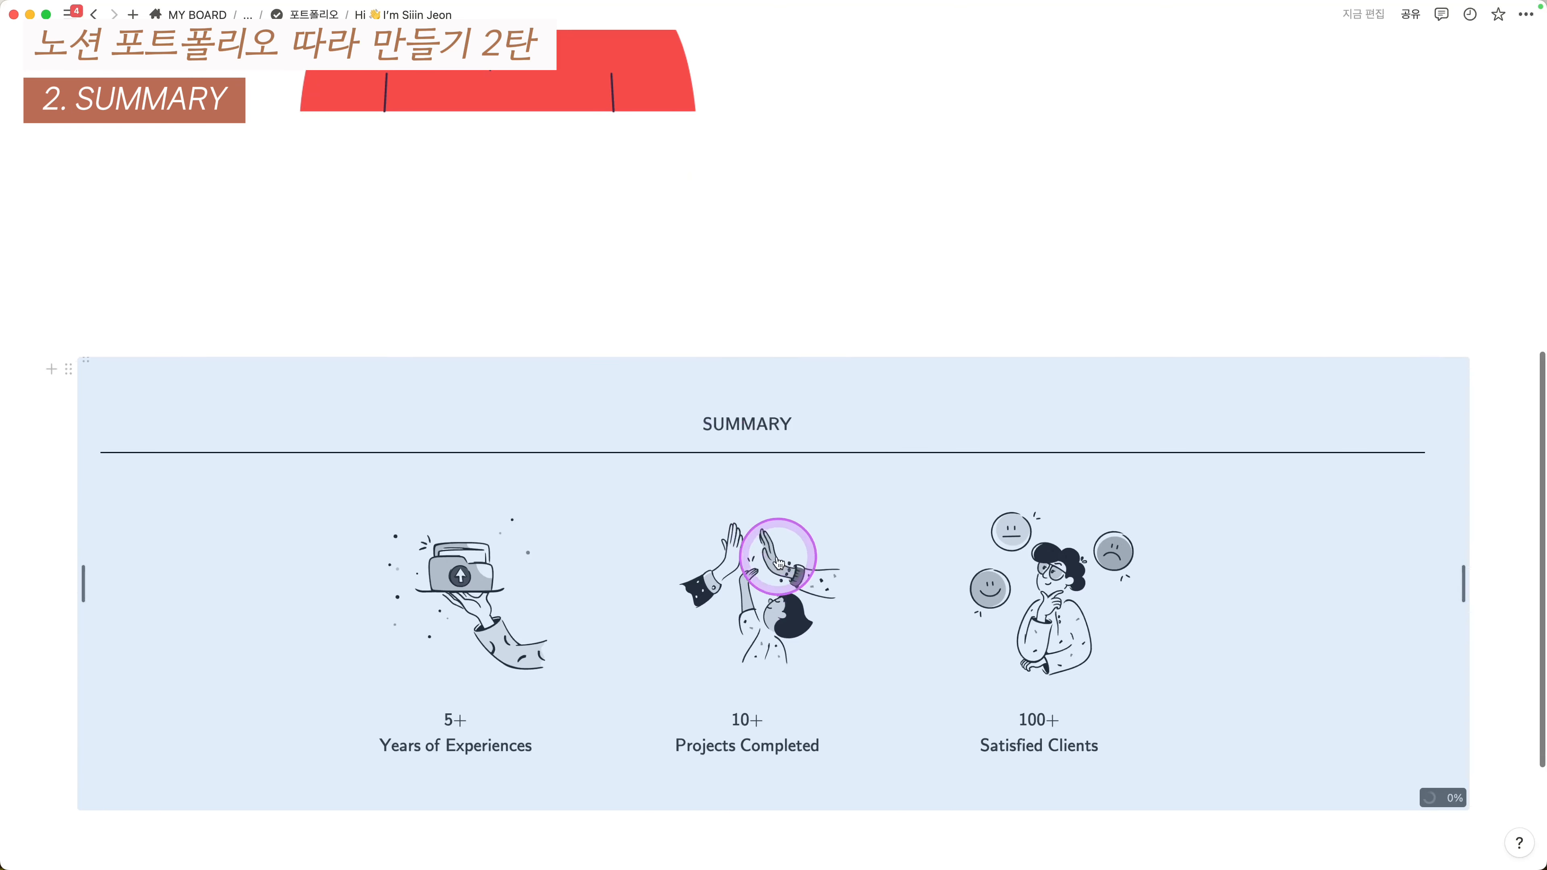
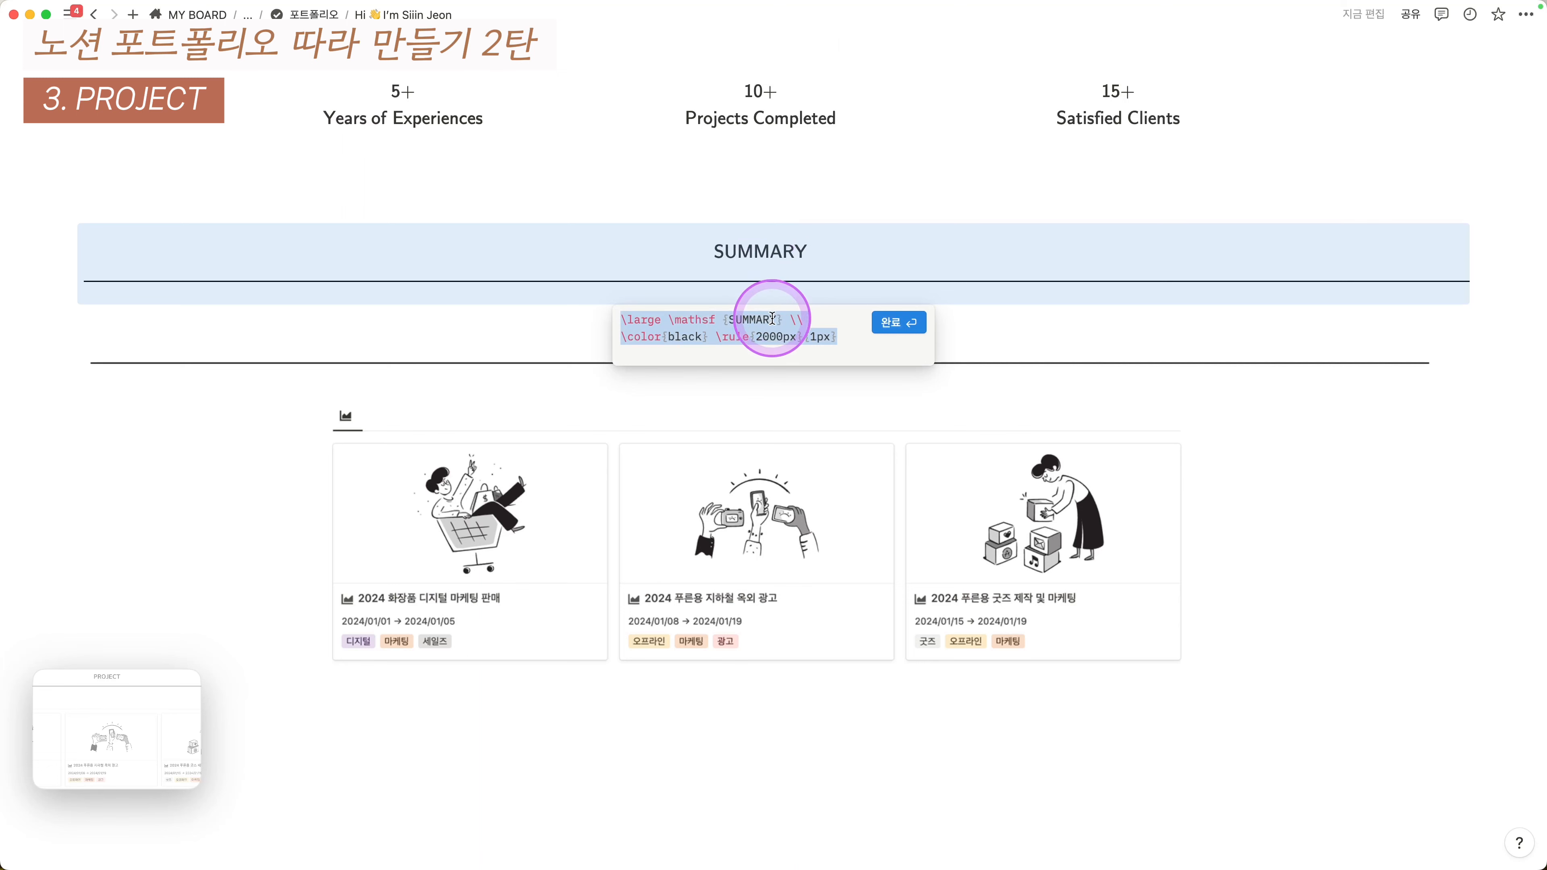
- Change the heading equation's text from SUMMARY to PROJECT
click(772, 318)
key(BackSpace)
key(BackSpace)
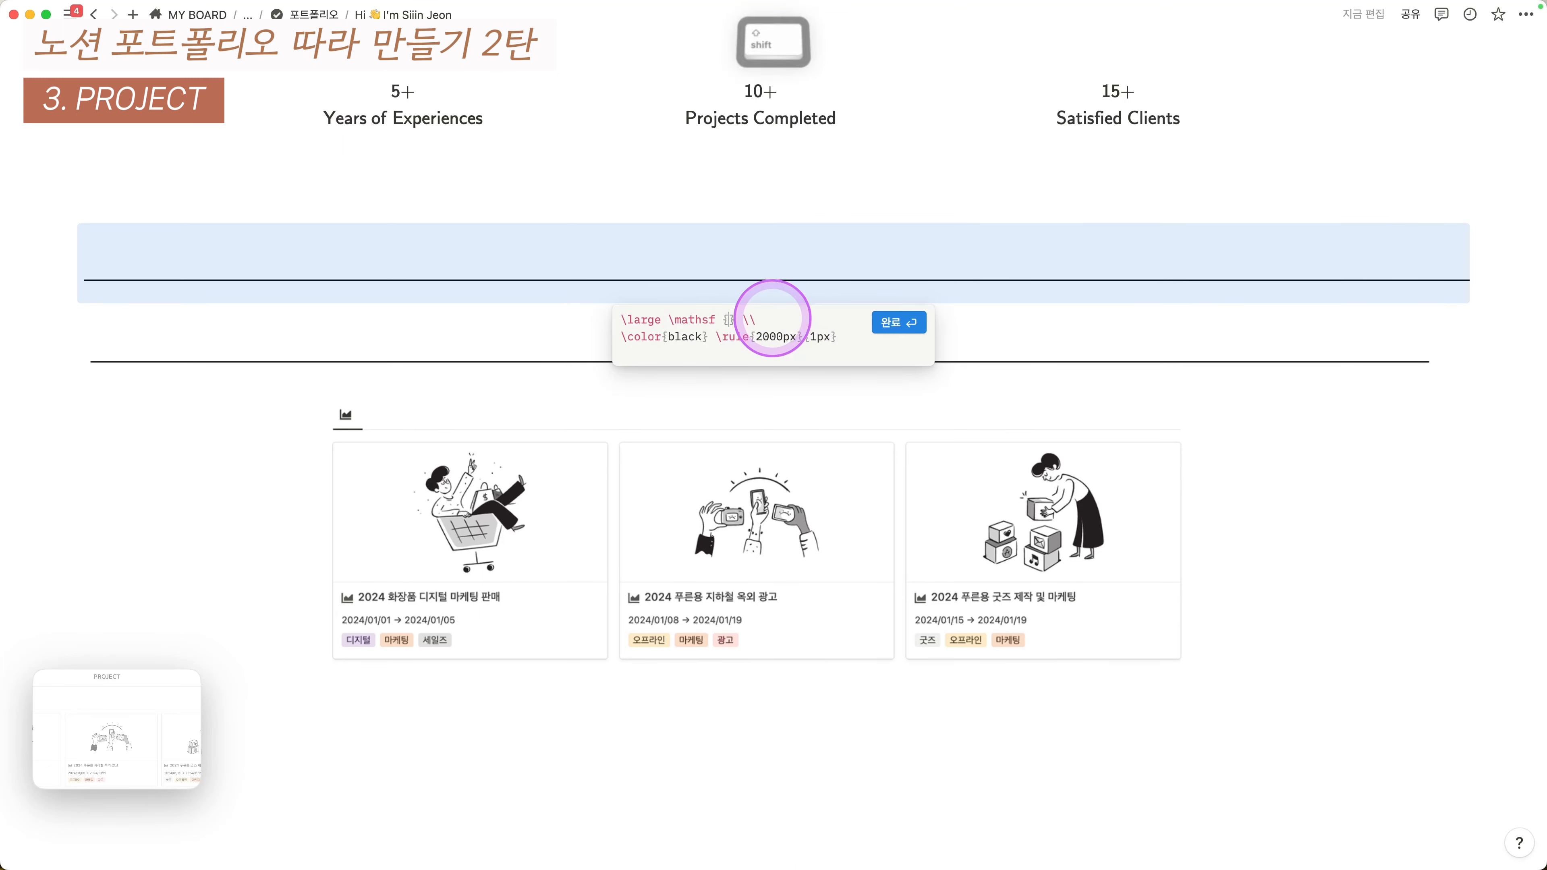
text(PROJE)
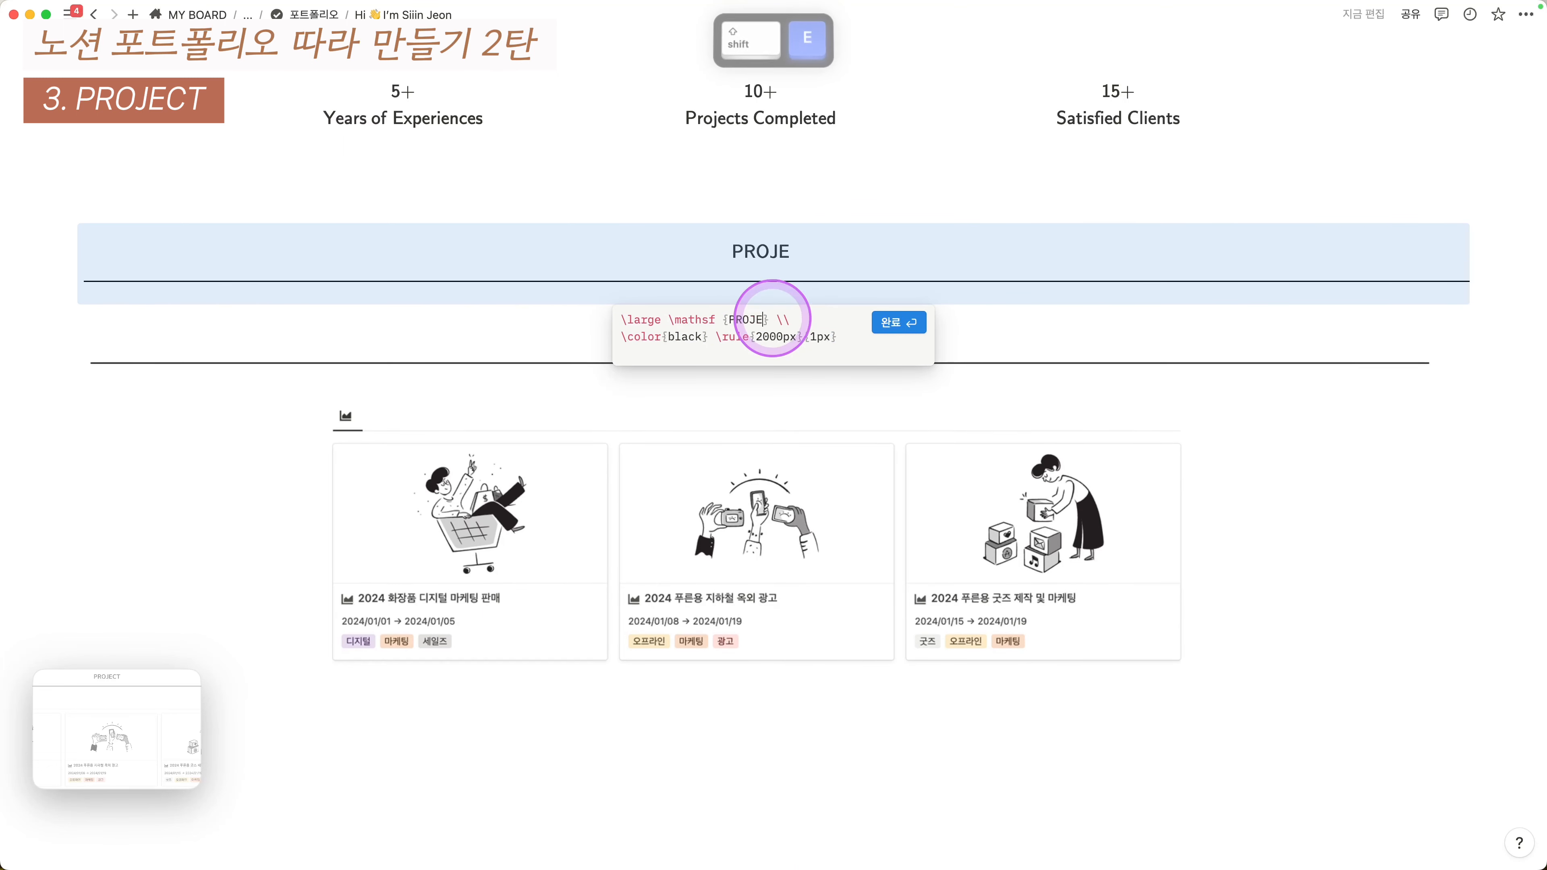
text(CTS)
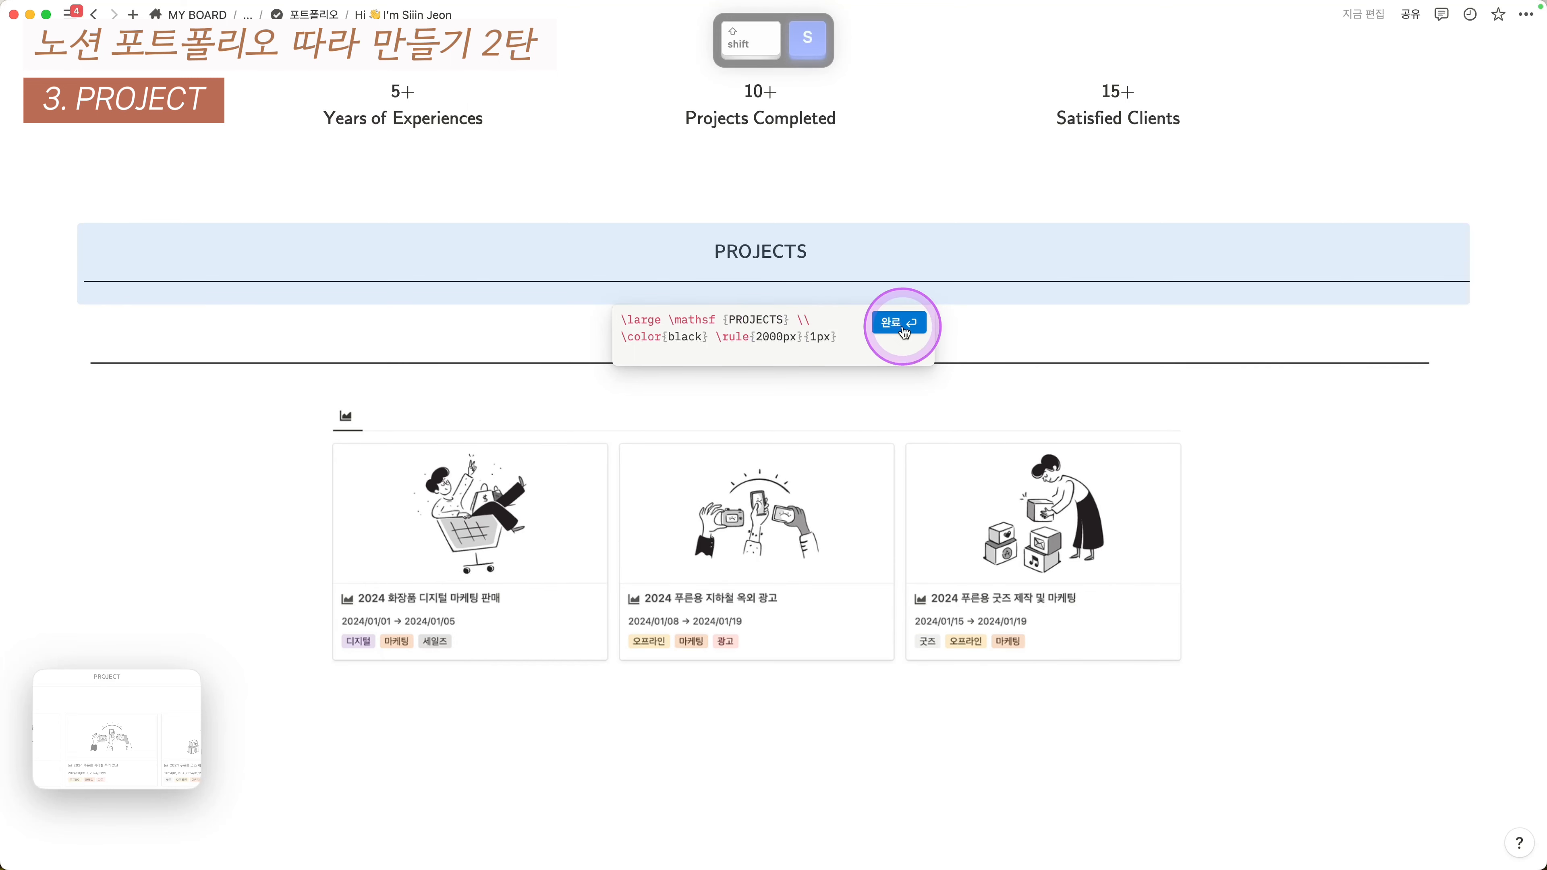
click(902, 322)
click(786, 272)
key(BackSpace)
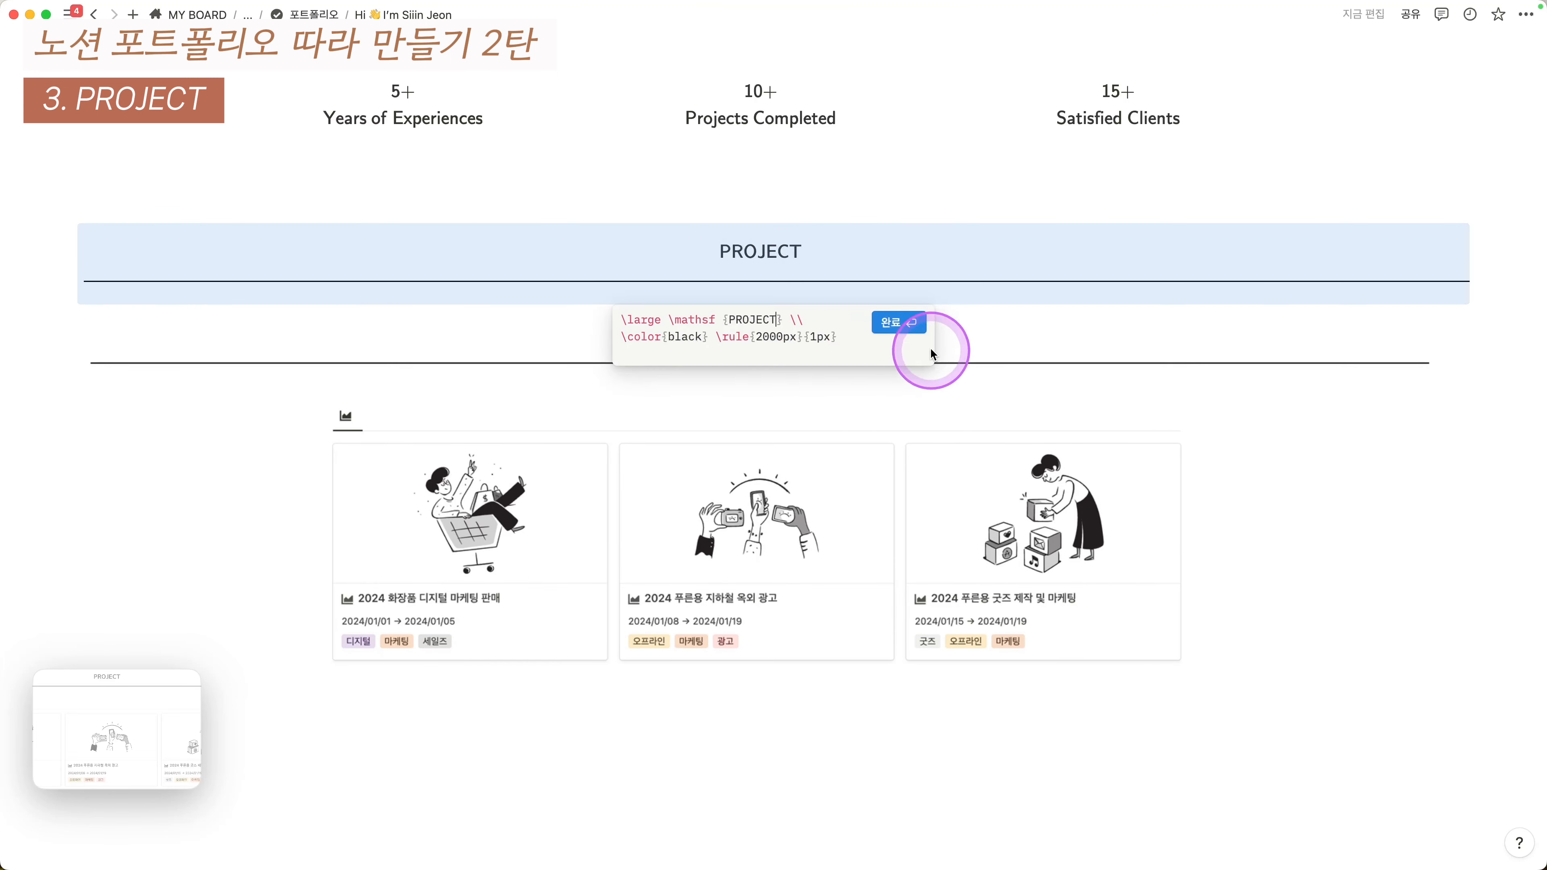
click(914, 326)
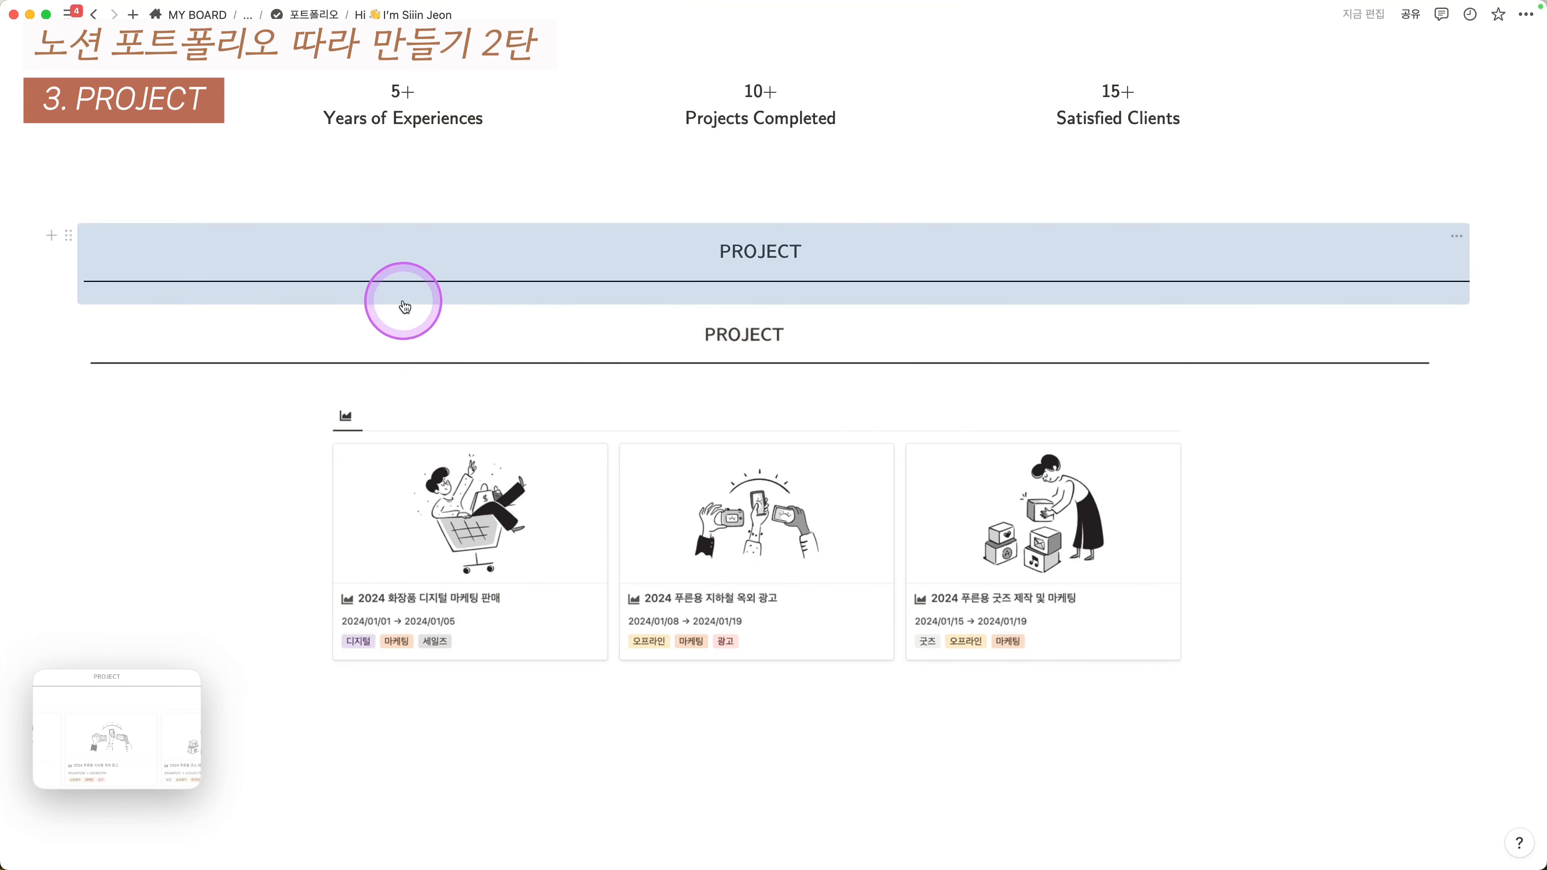
- Add an empty line below the PROJECT heading
click(48, 235)
click(150, 316)
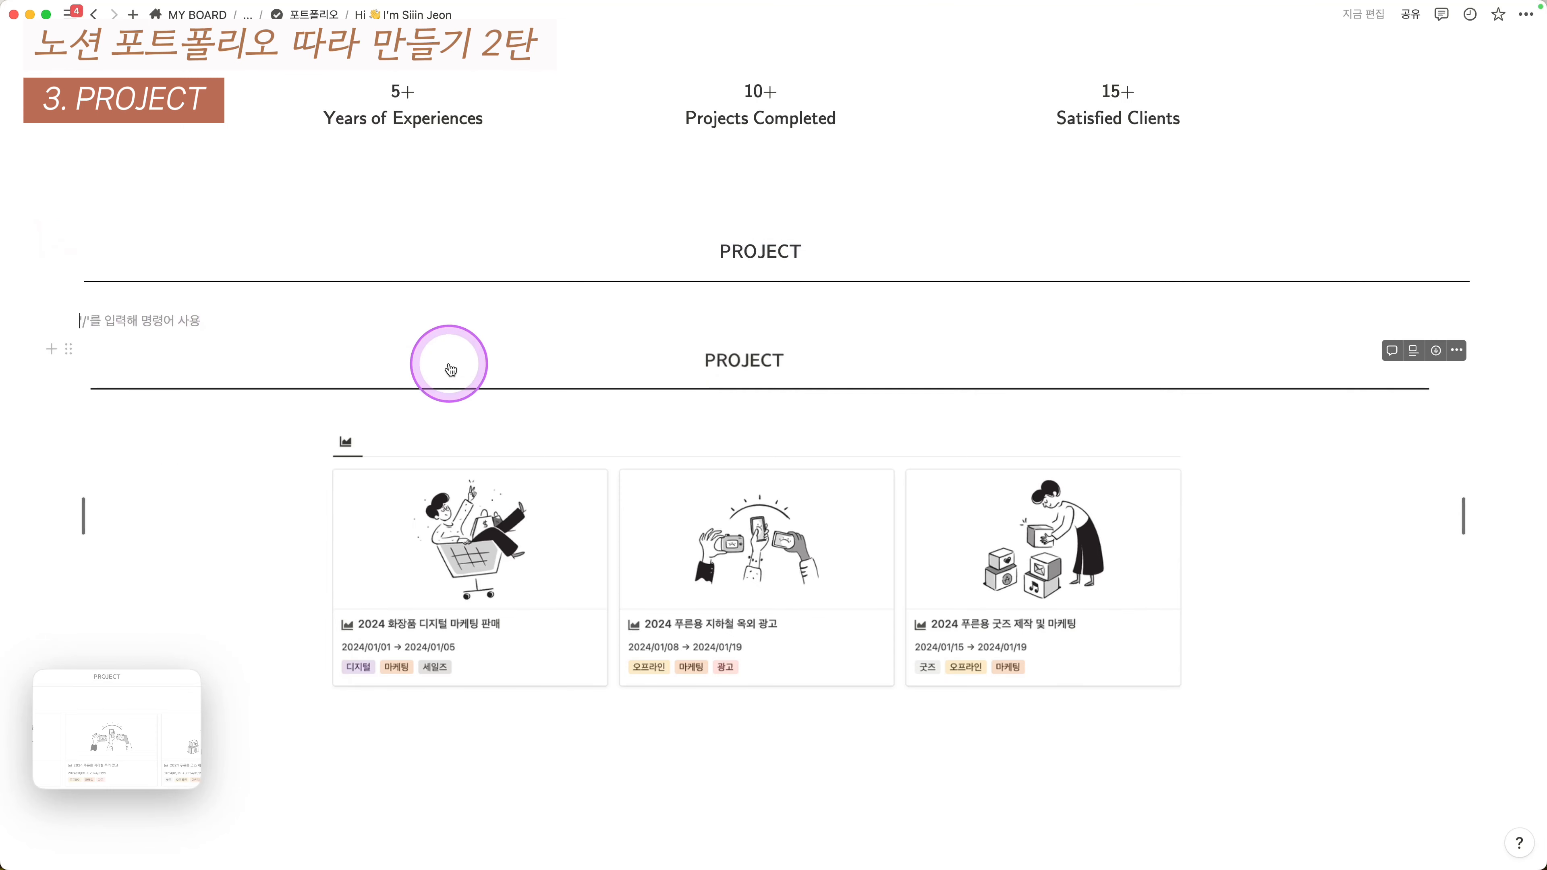
scroll(609, 341, up, 6)
scroll(274, 281, down, 8)
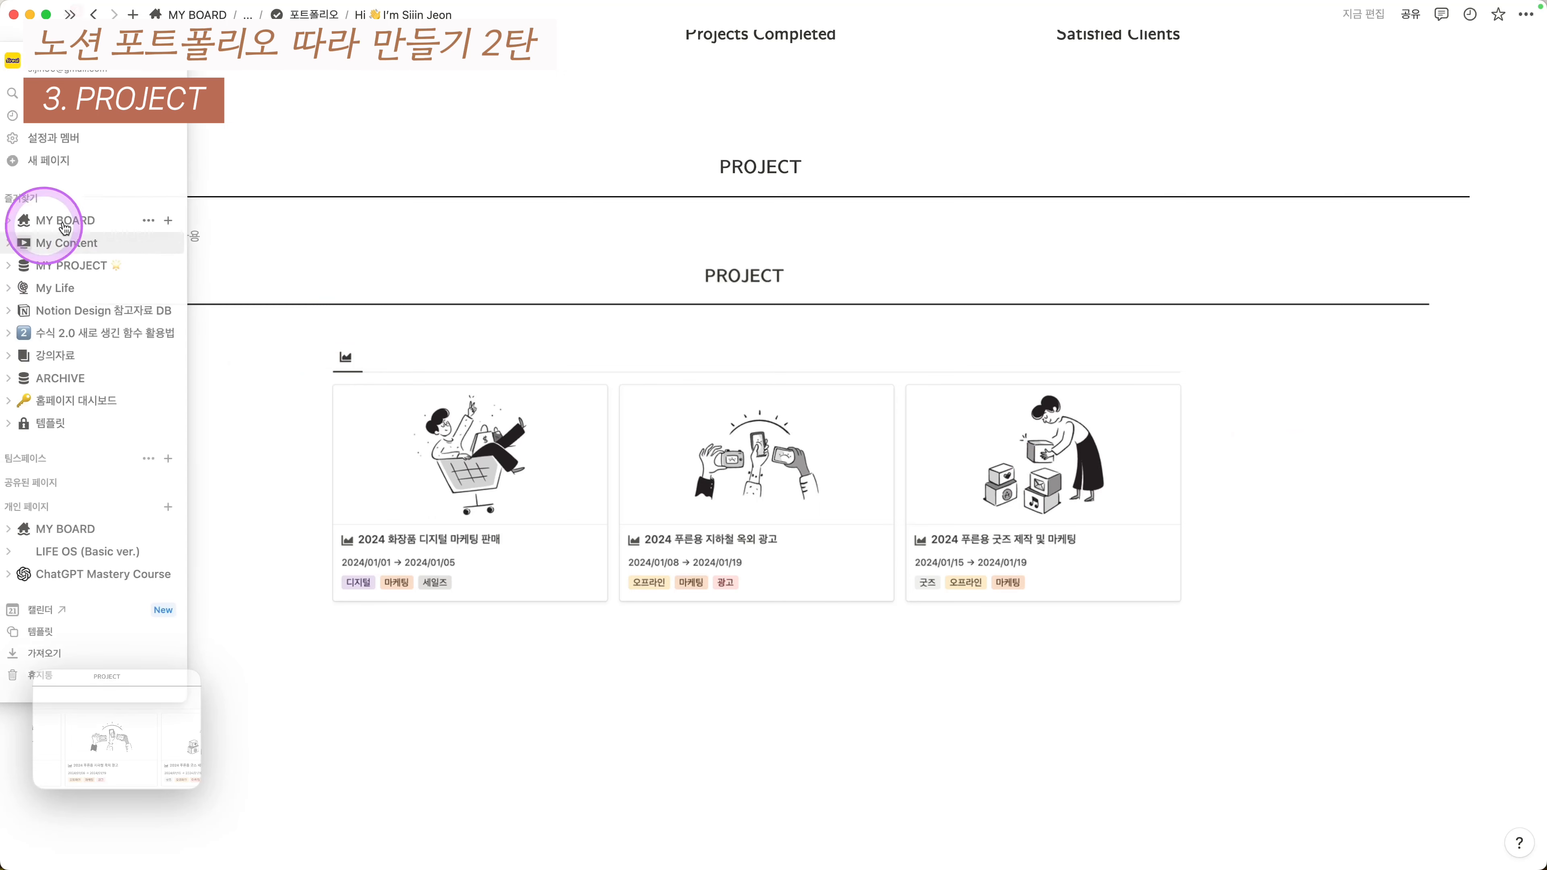
- Shade the empty block, duplicate it and turn the three blocks into side-by-side columns
key(Escape)
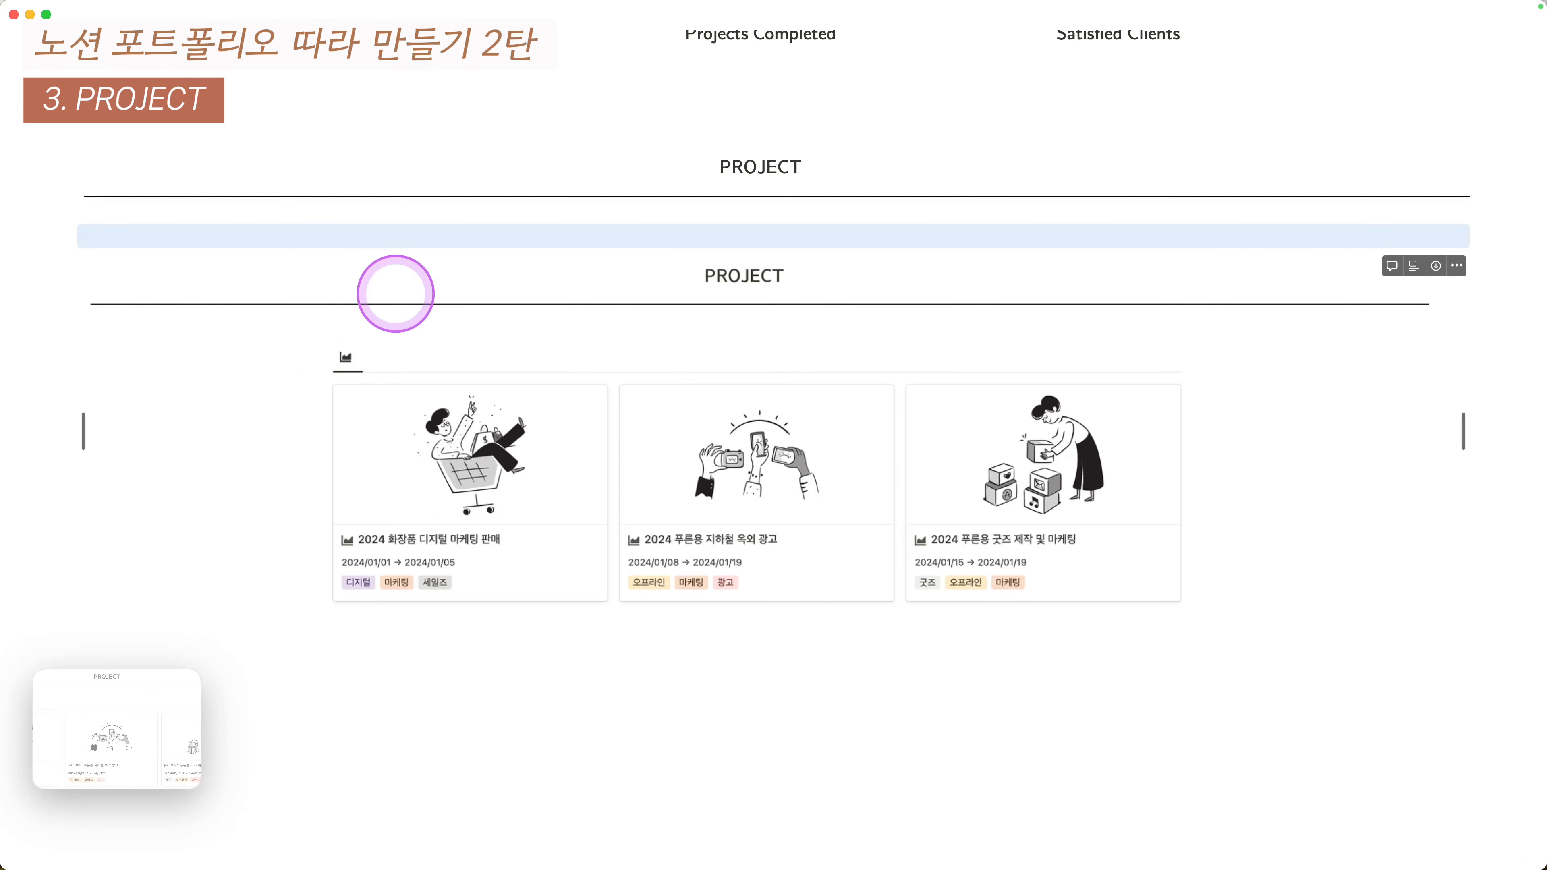
key(super+shift+h)
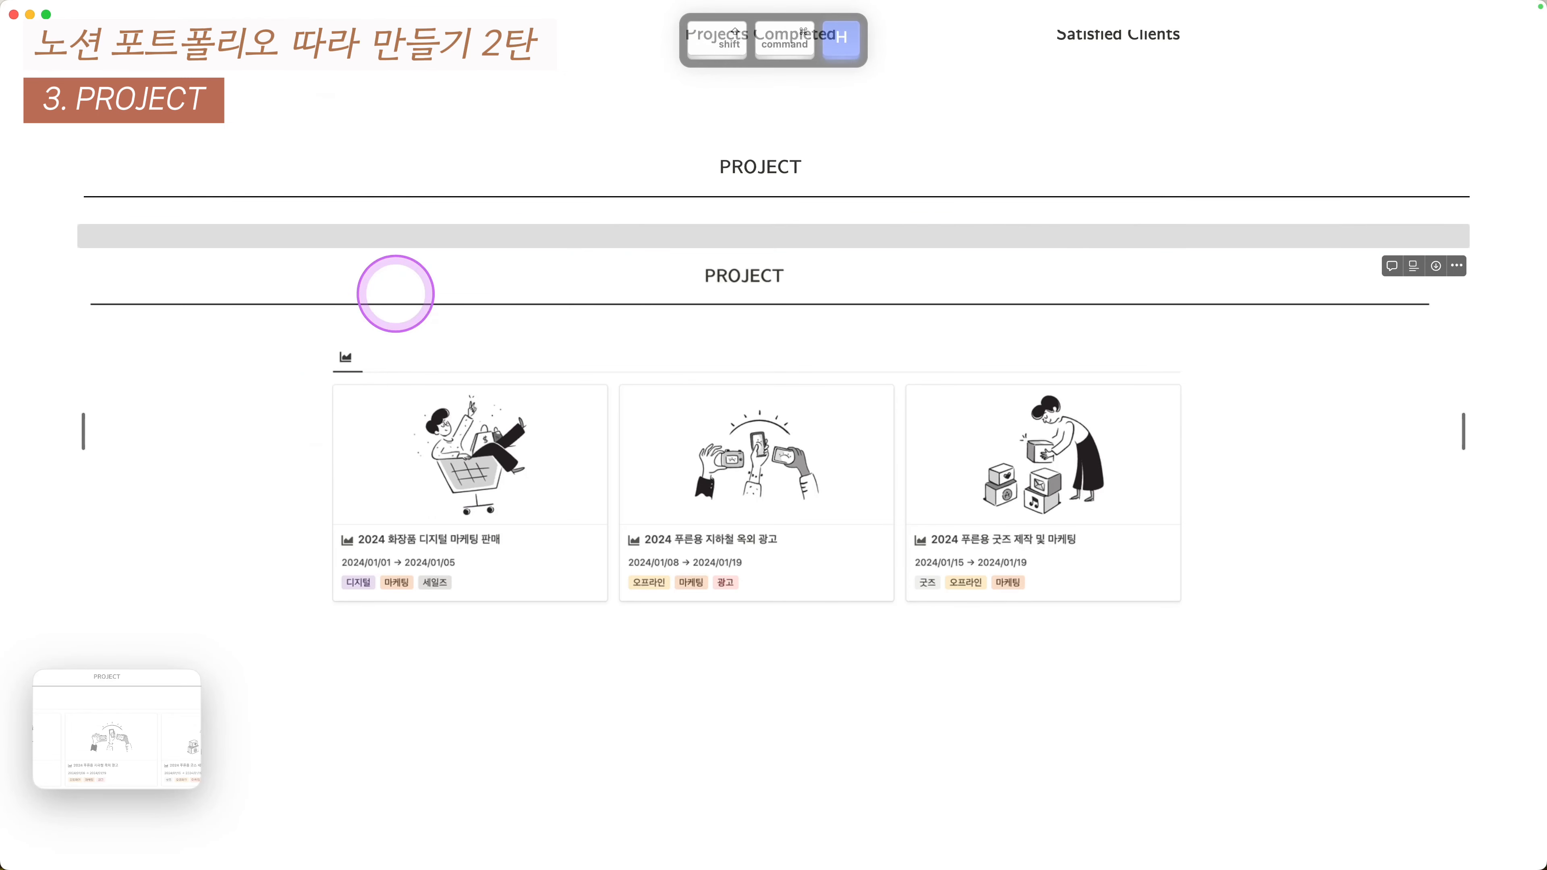
key(super+d)
key(super+d)
key(super+slash)
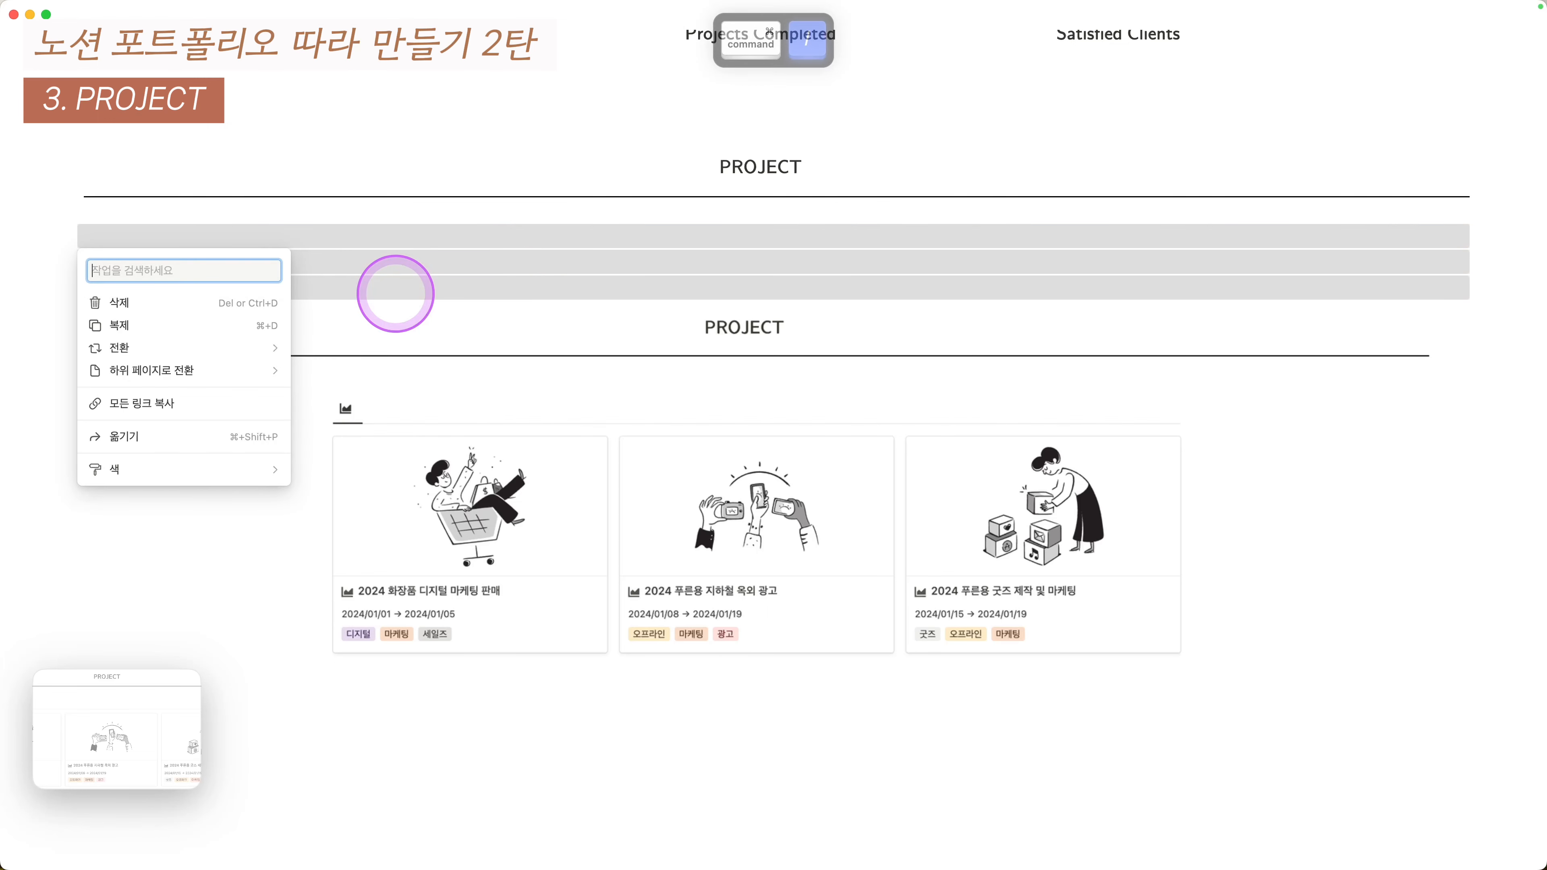
text(duf)
key(BackSpace)
key(BackSpace)
key(BackSpace)
key(ctrl+alt+shift+super+a)
text(여)
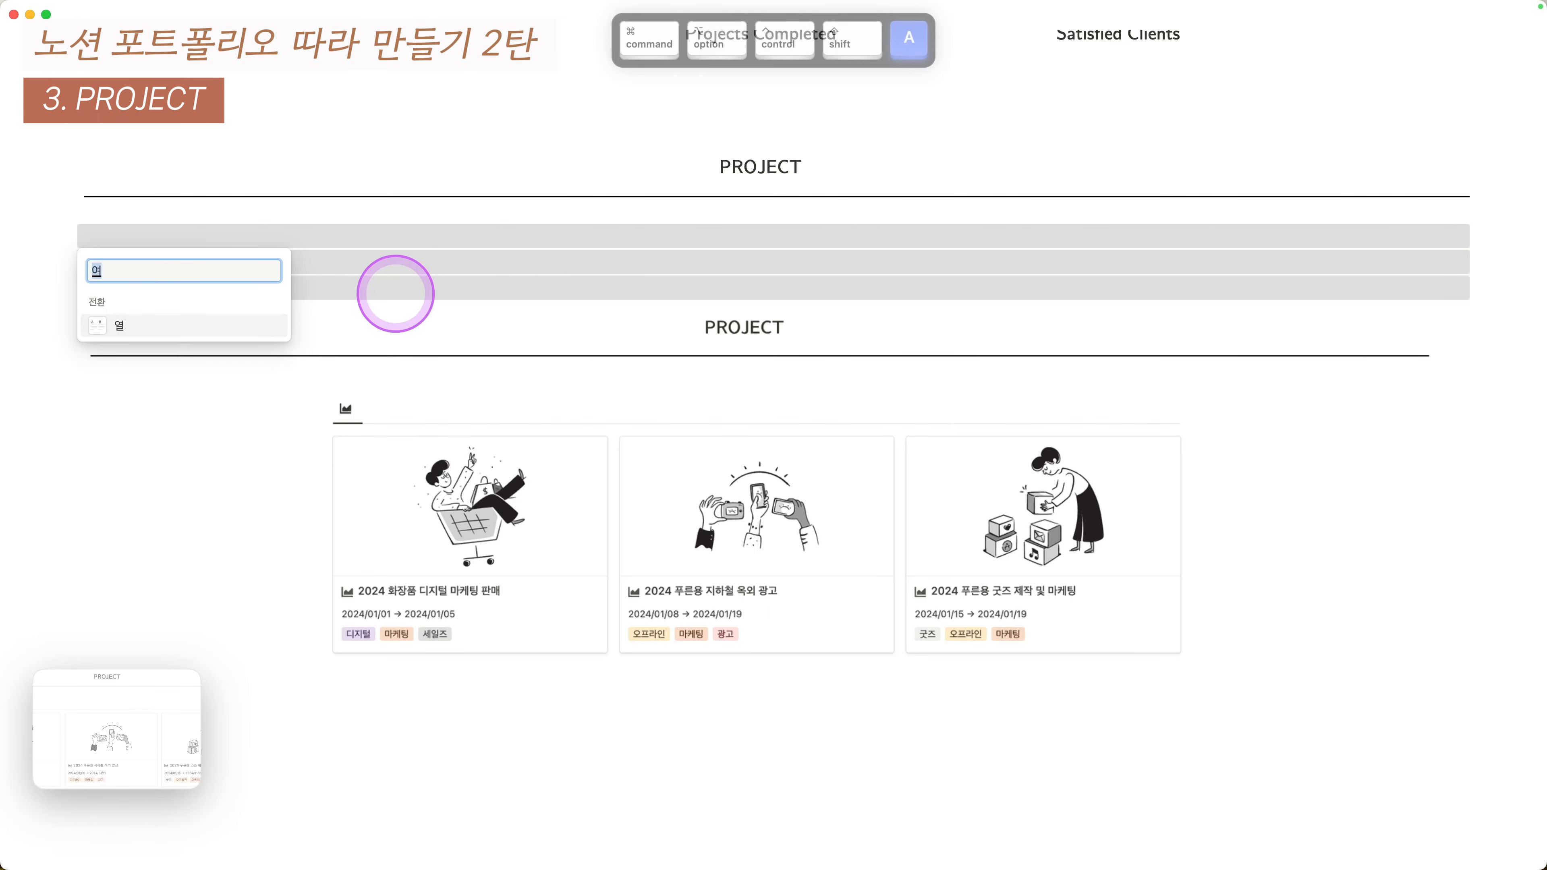
key(Return)
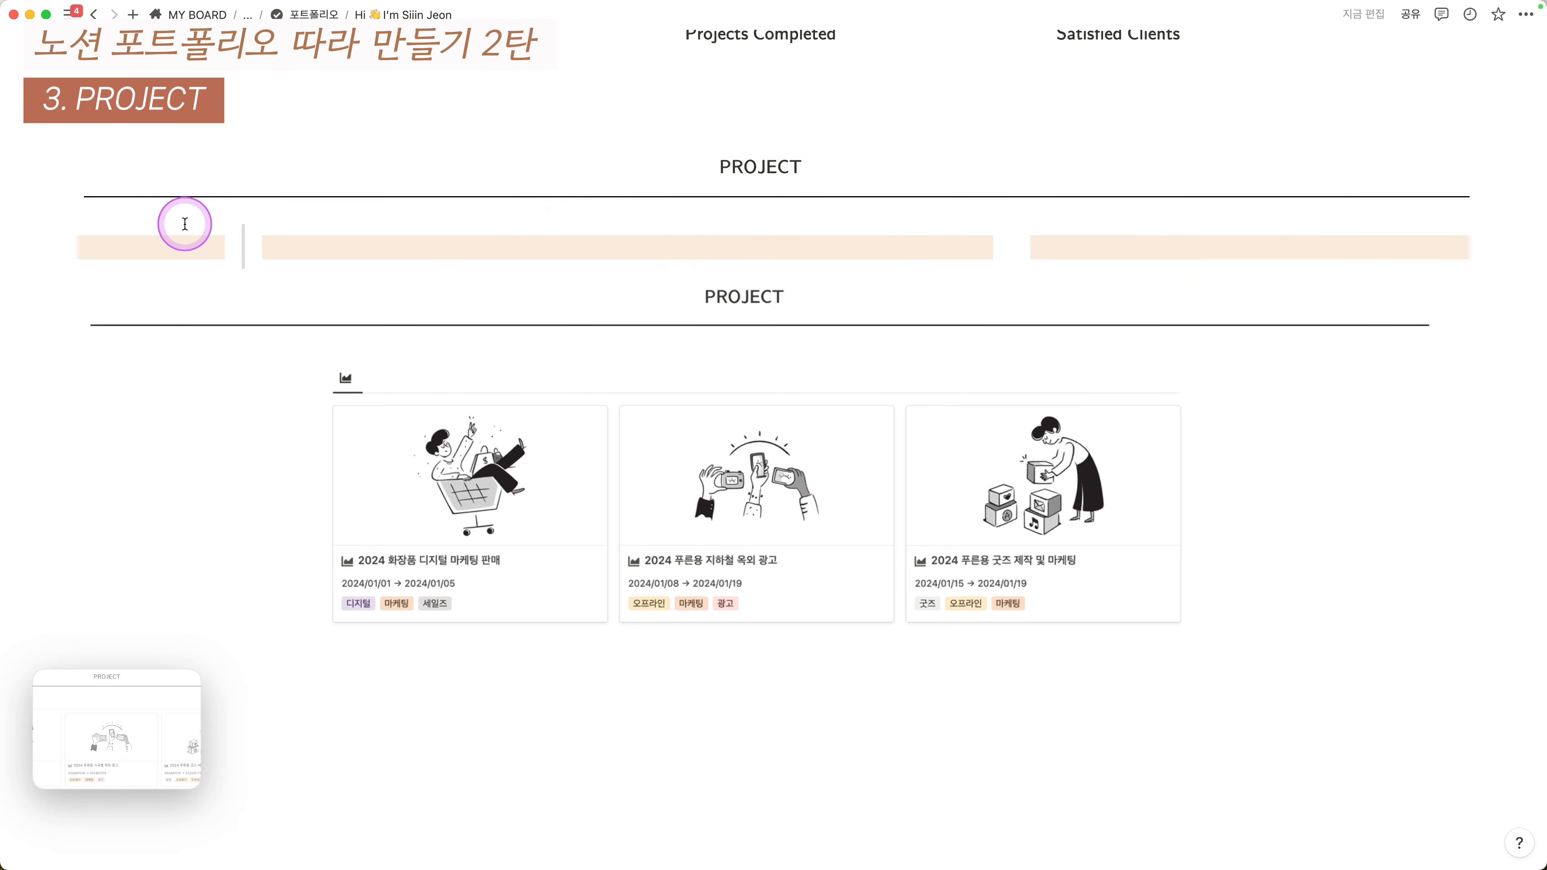
- Narrow the first column, widen the middle one and place the caret in the middle column
drag(184, 224, 183, 241)
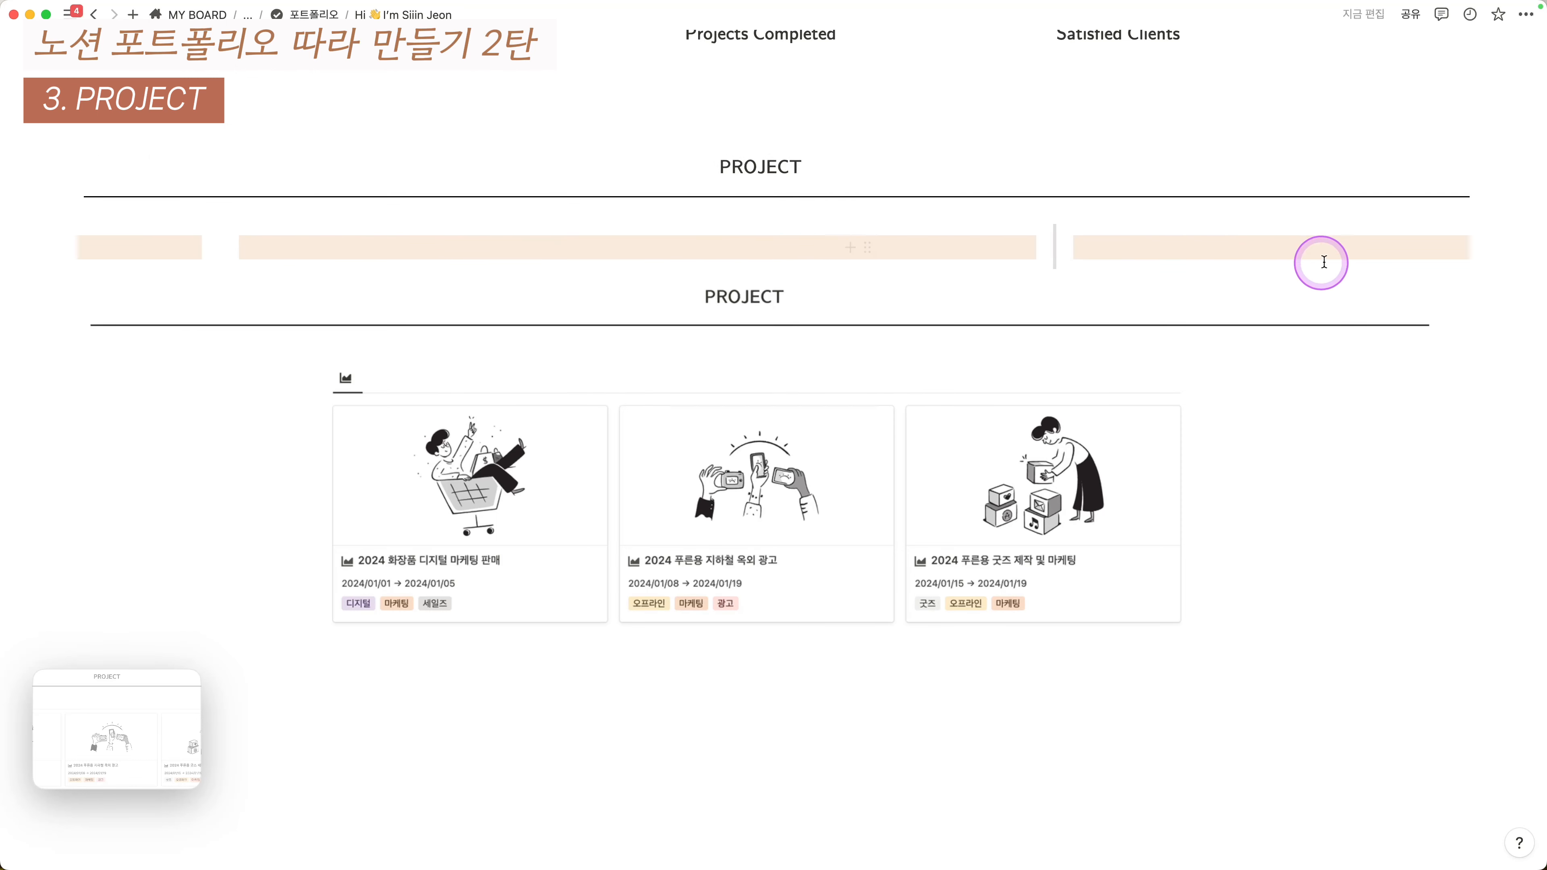
drag(1325, 262, 1325, 262)
click(400, 250)
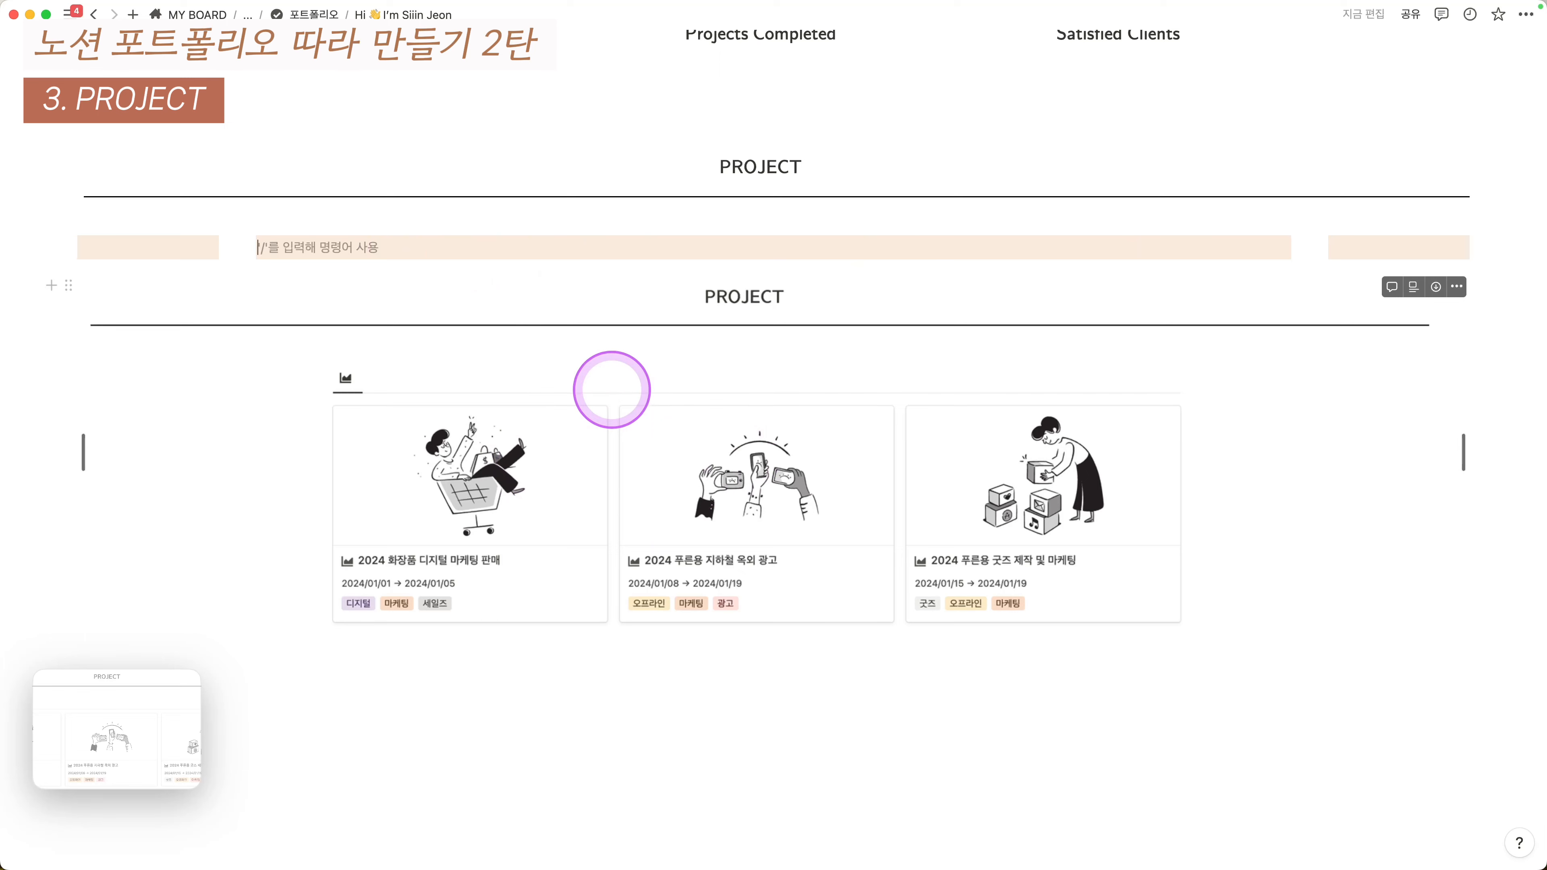
- Insert a /표 table view in the middle column backed by a new empty database
text(/표)
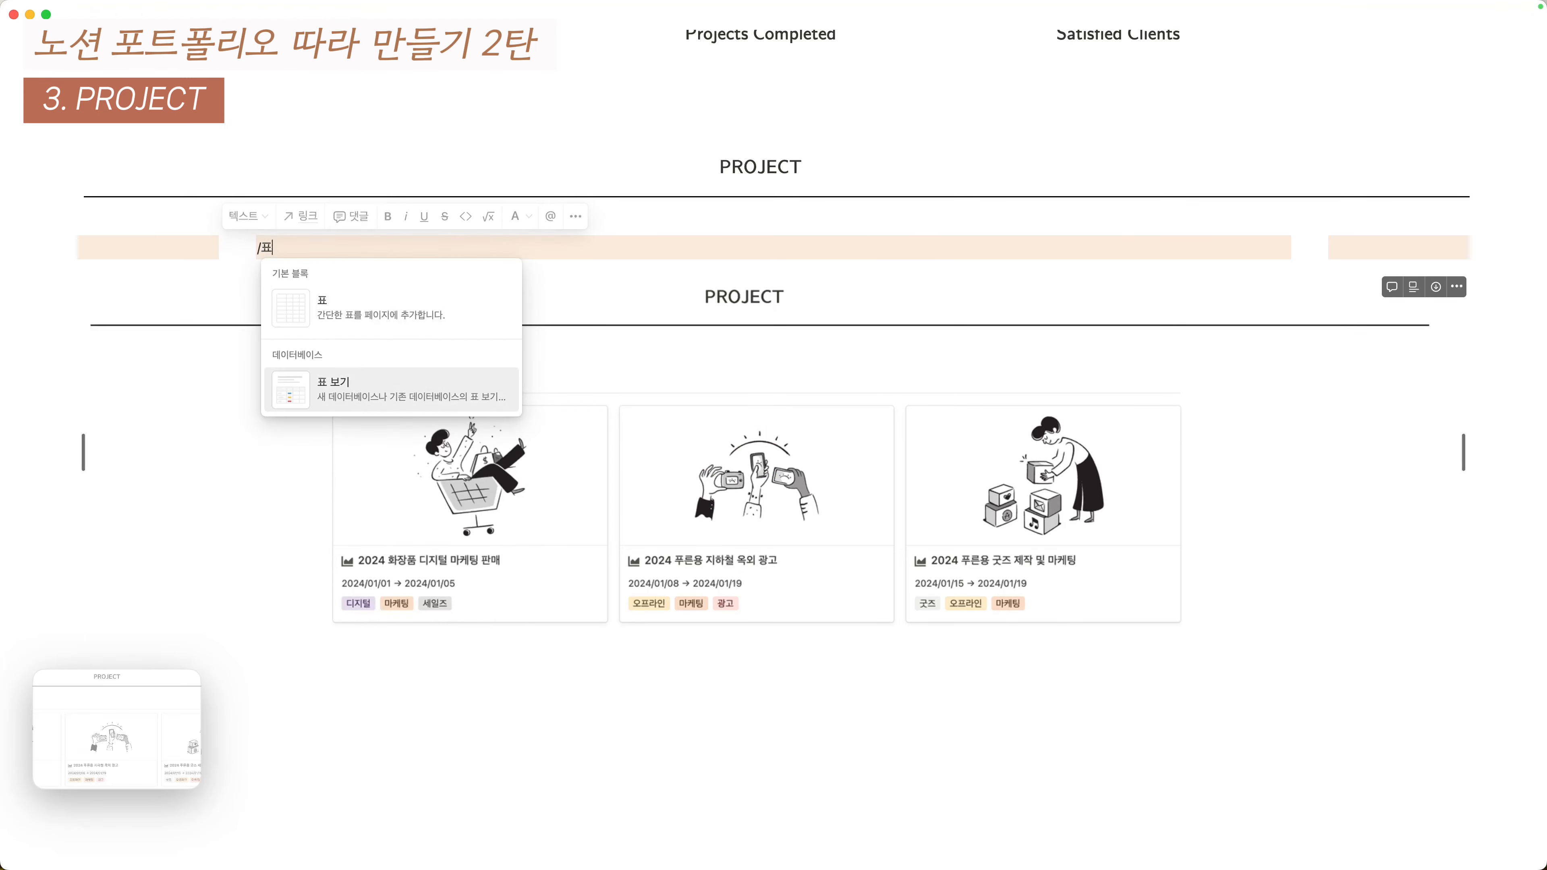
click(396, 389)
click(1130, 561)
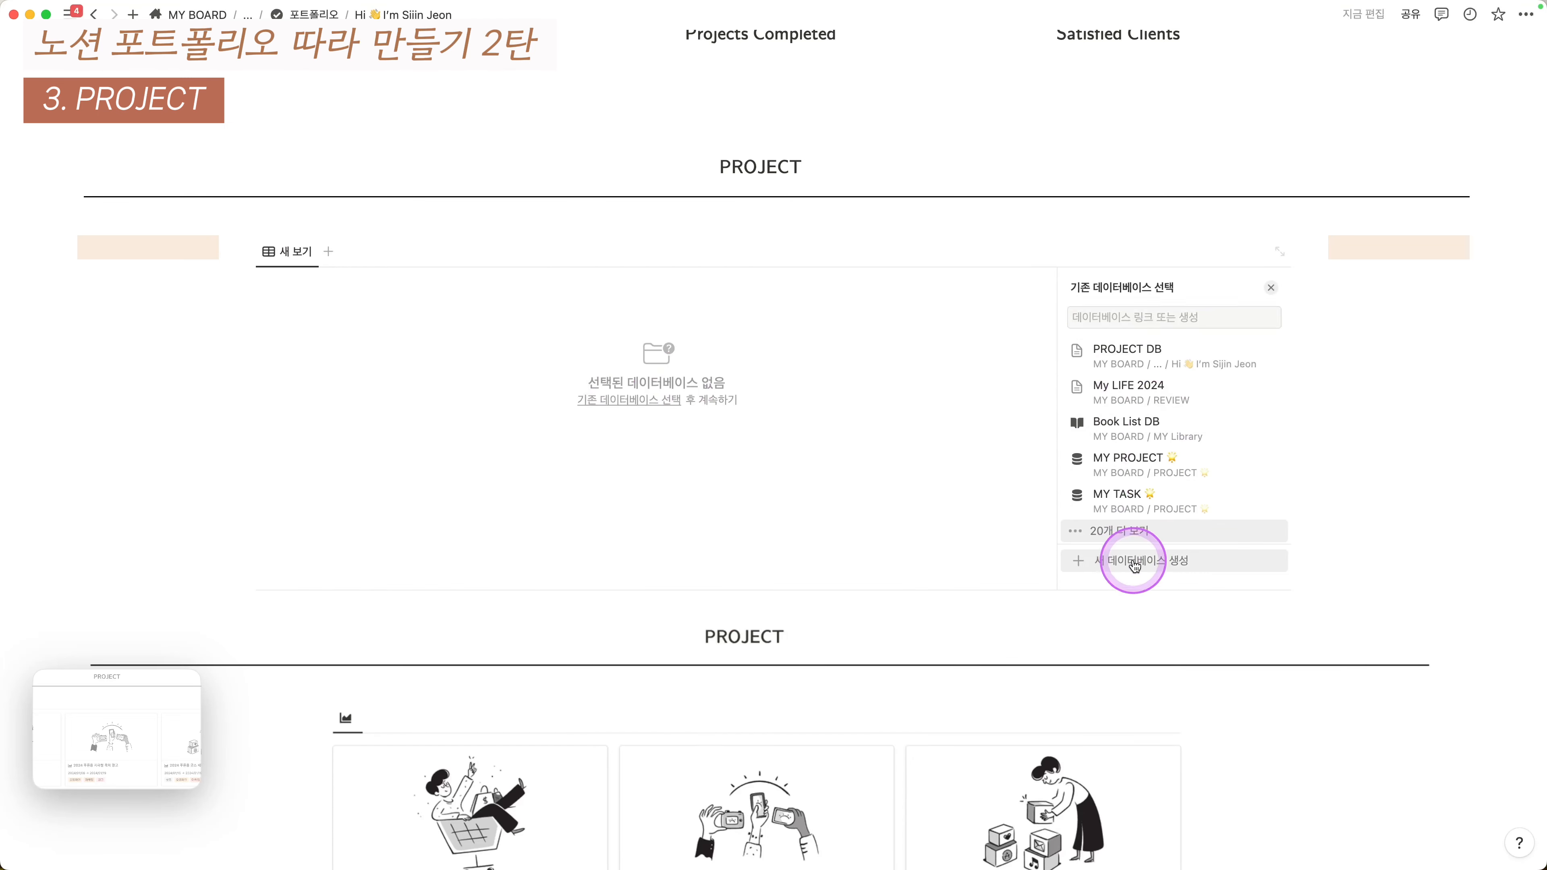
click(463, 313)
- Name the database PROJECT DB and hide its title above the table
click(464, 343)
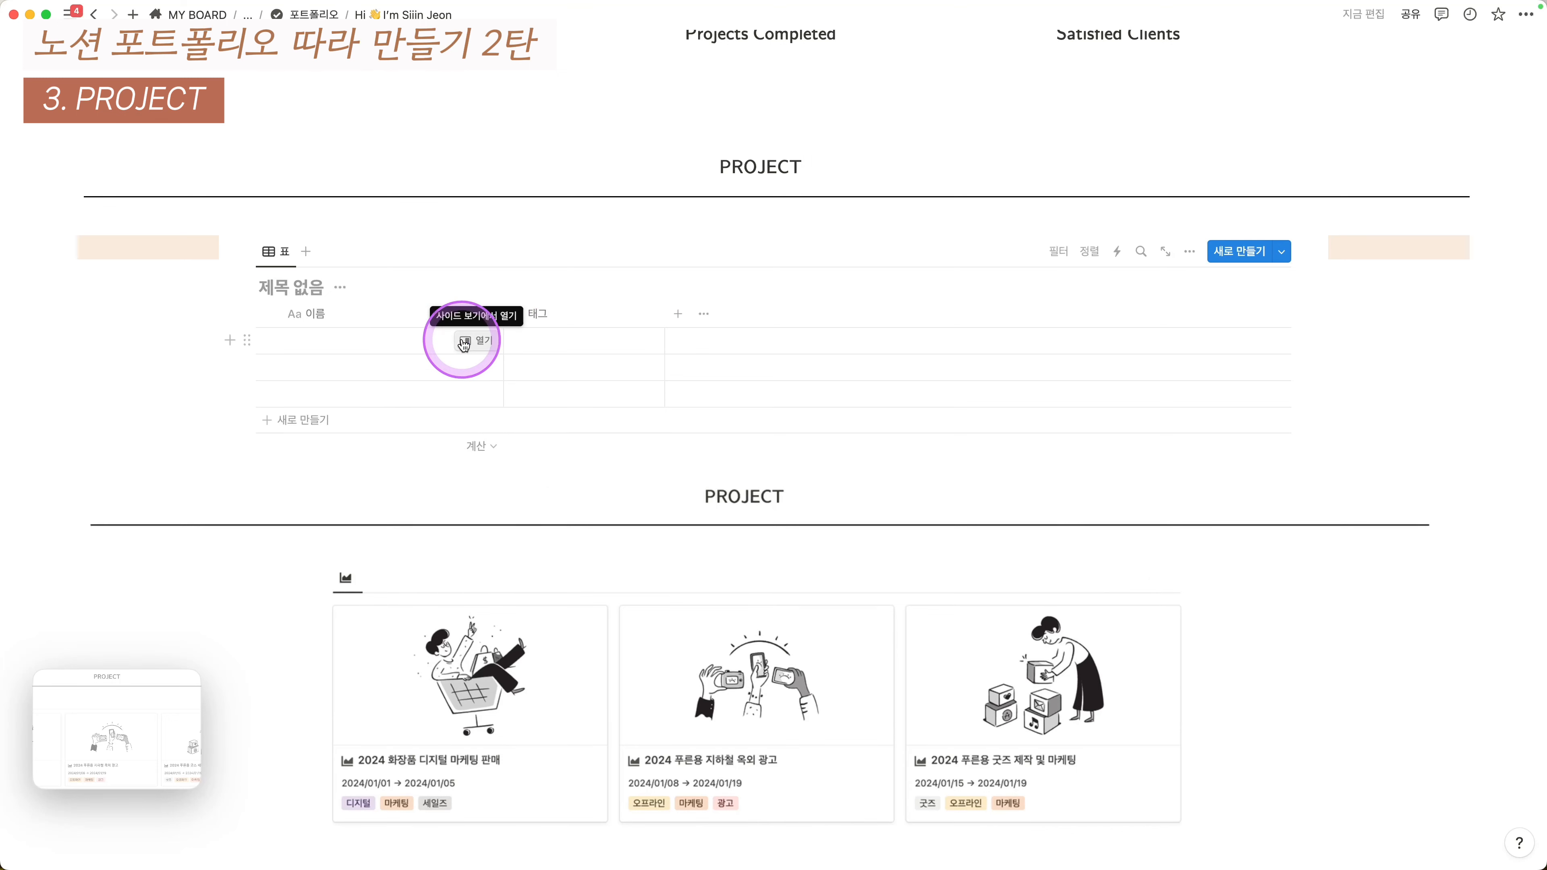
text(P)
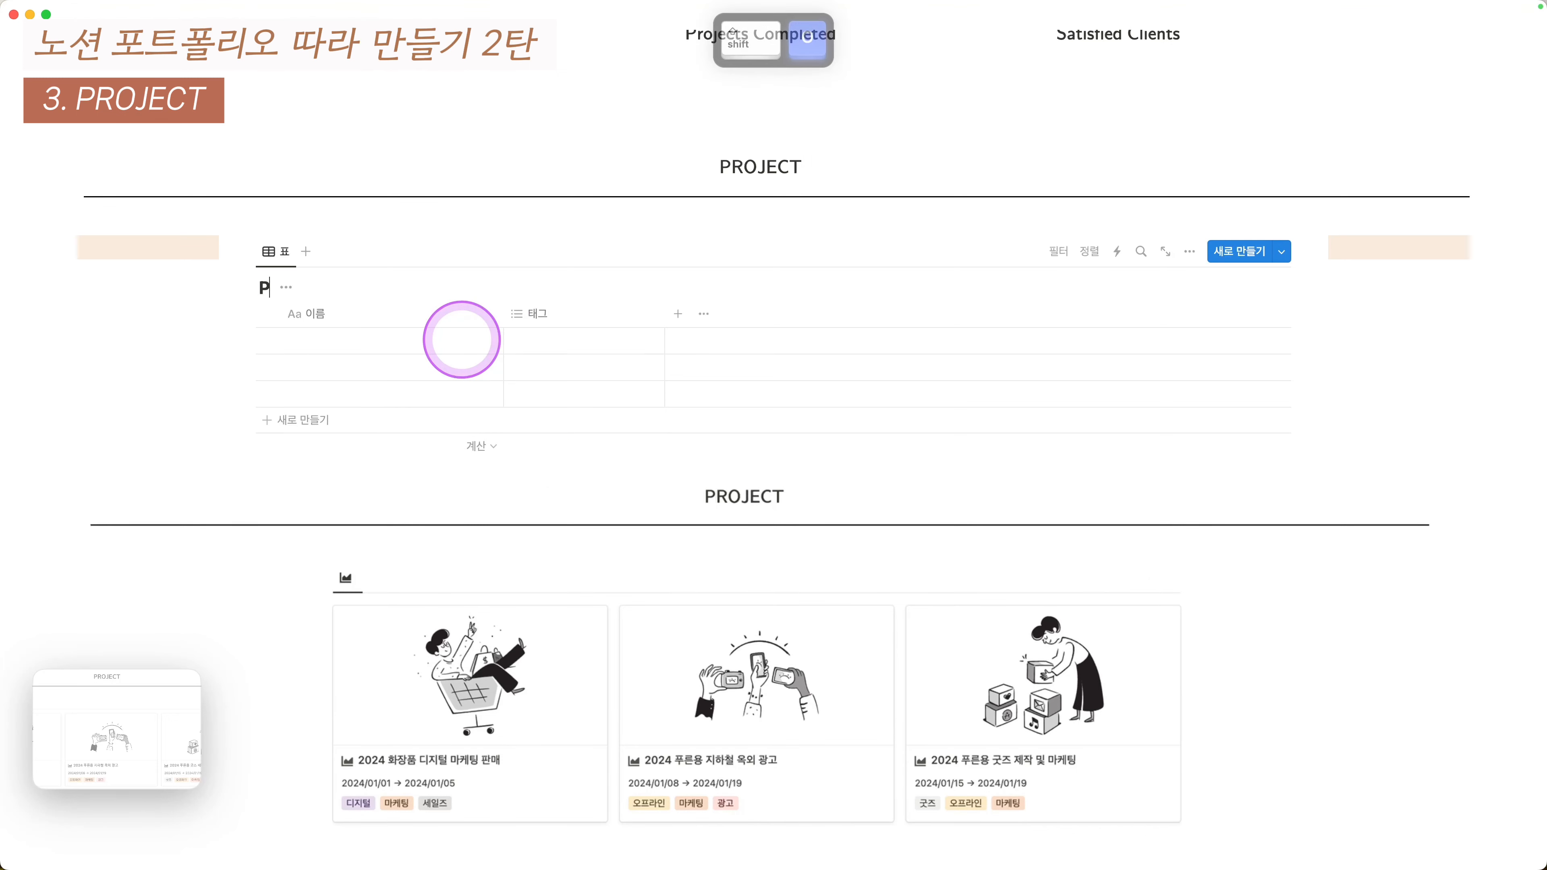
text(ROJECT DB)
click(383, 287)
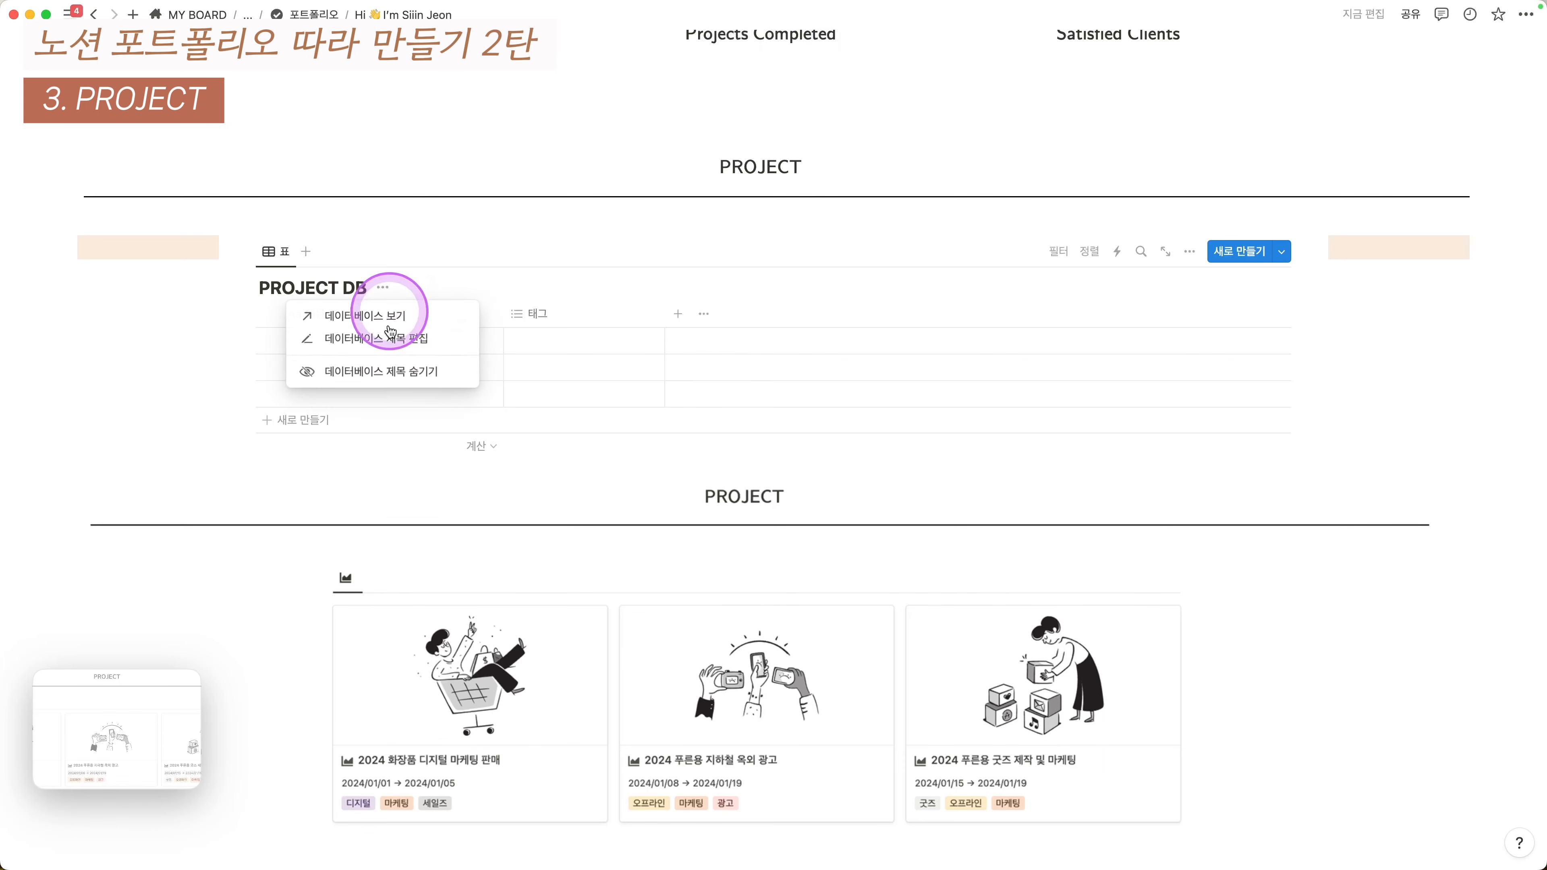
click(395, 378)
scroll(474, 353, down, 2)
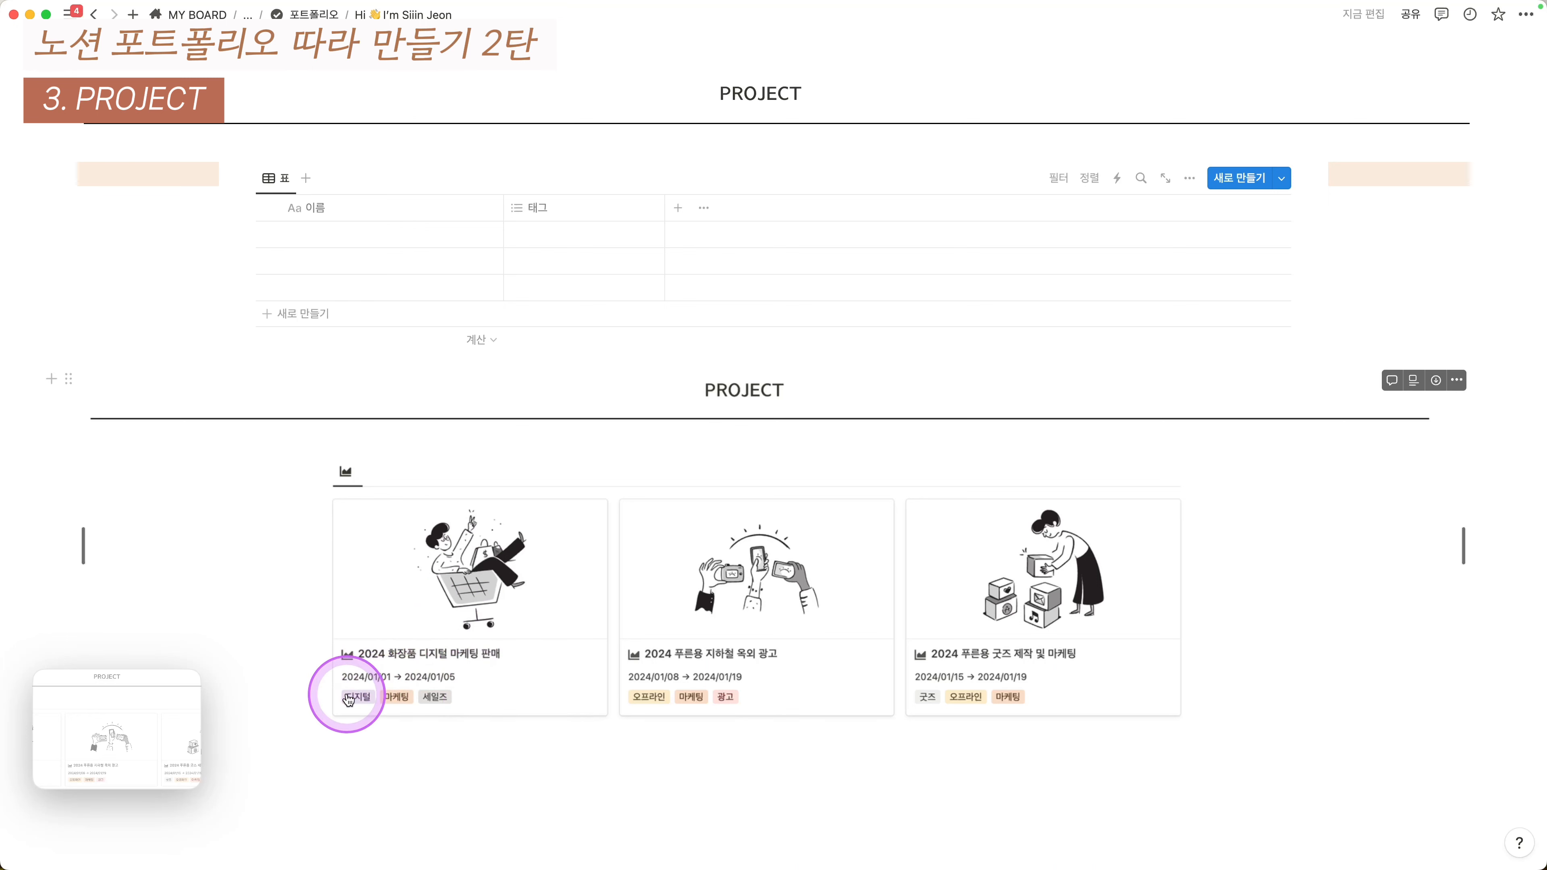
- Rename the table's 이름 and 태그 columns to 프로젝트명 and KEYWORDS
click(370, 211)
key(super+BackSpace)
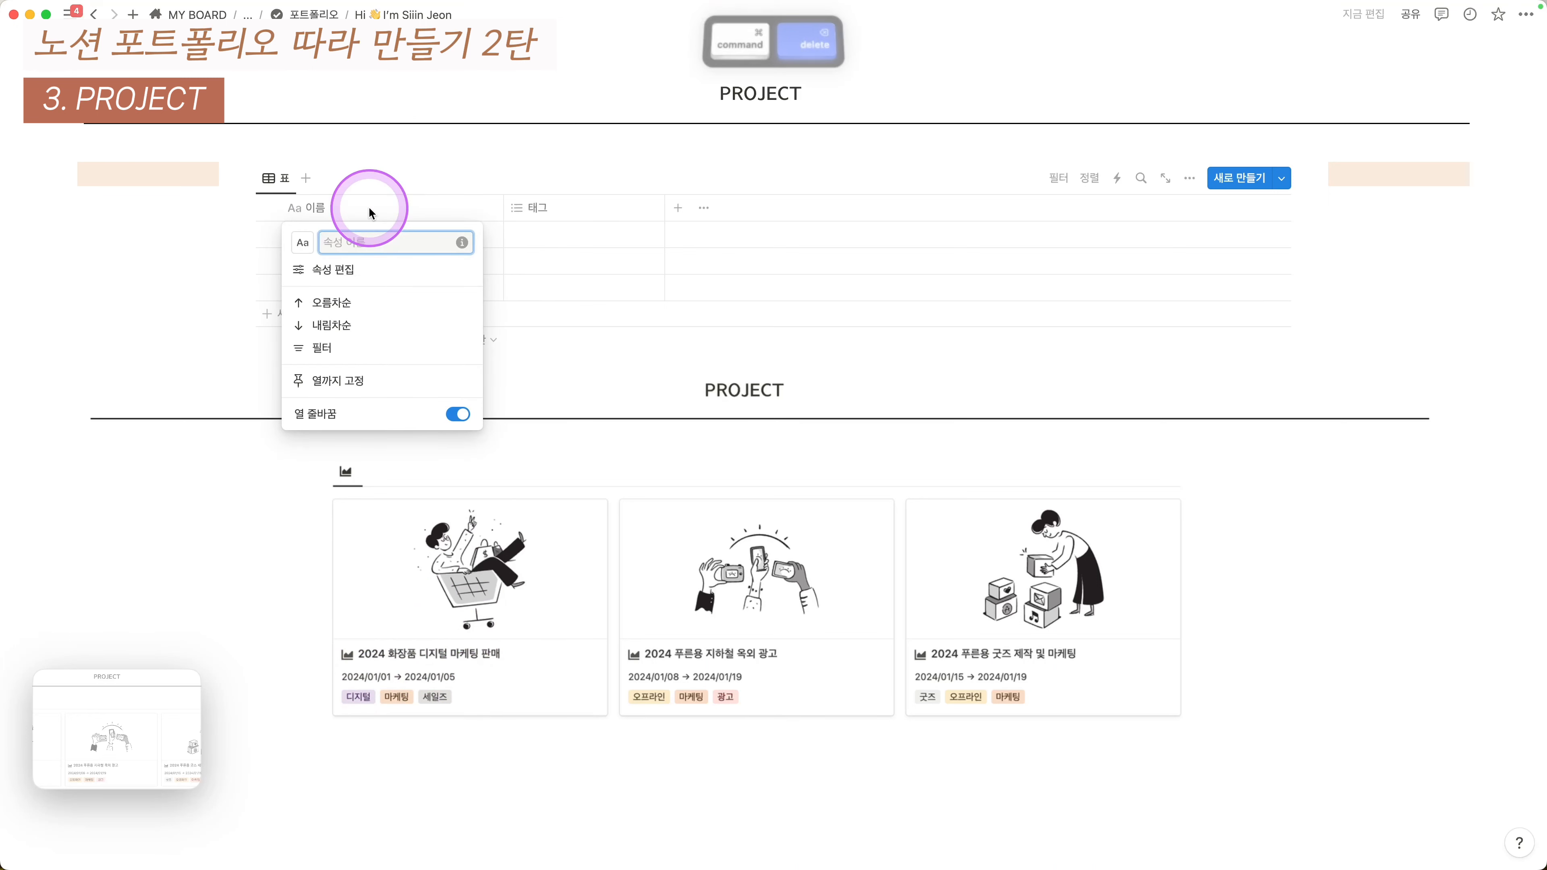
text(플)
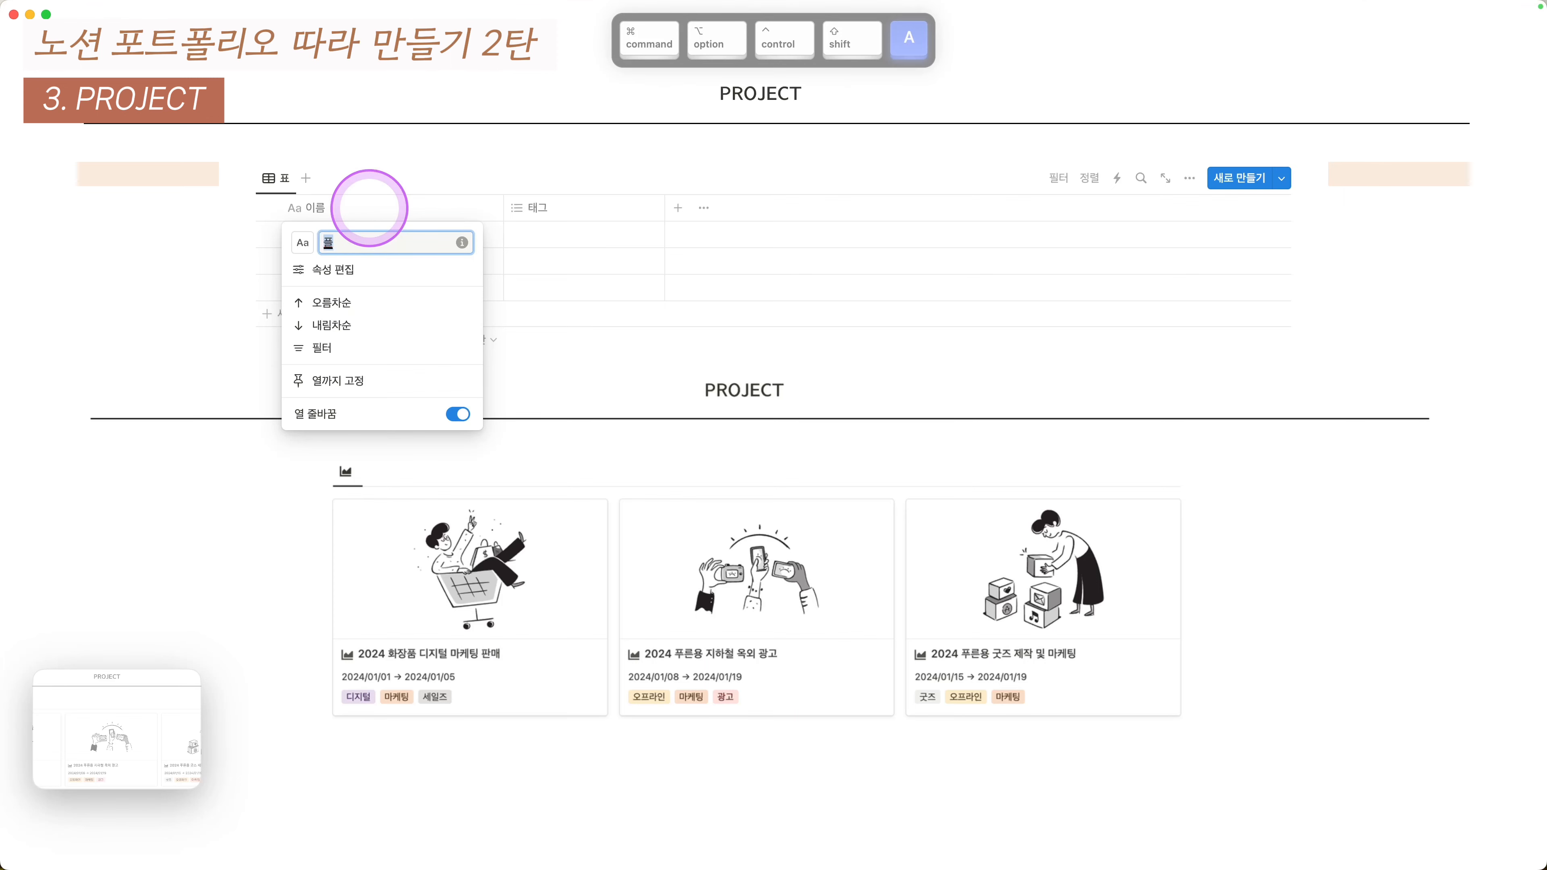
text(로젝트명)
key(Return)
click(535, 209)
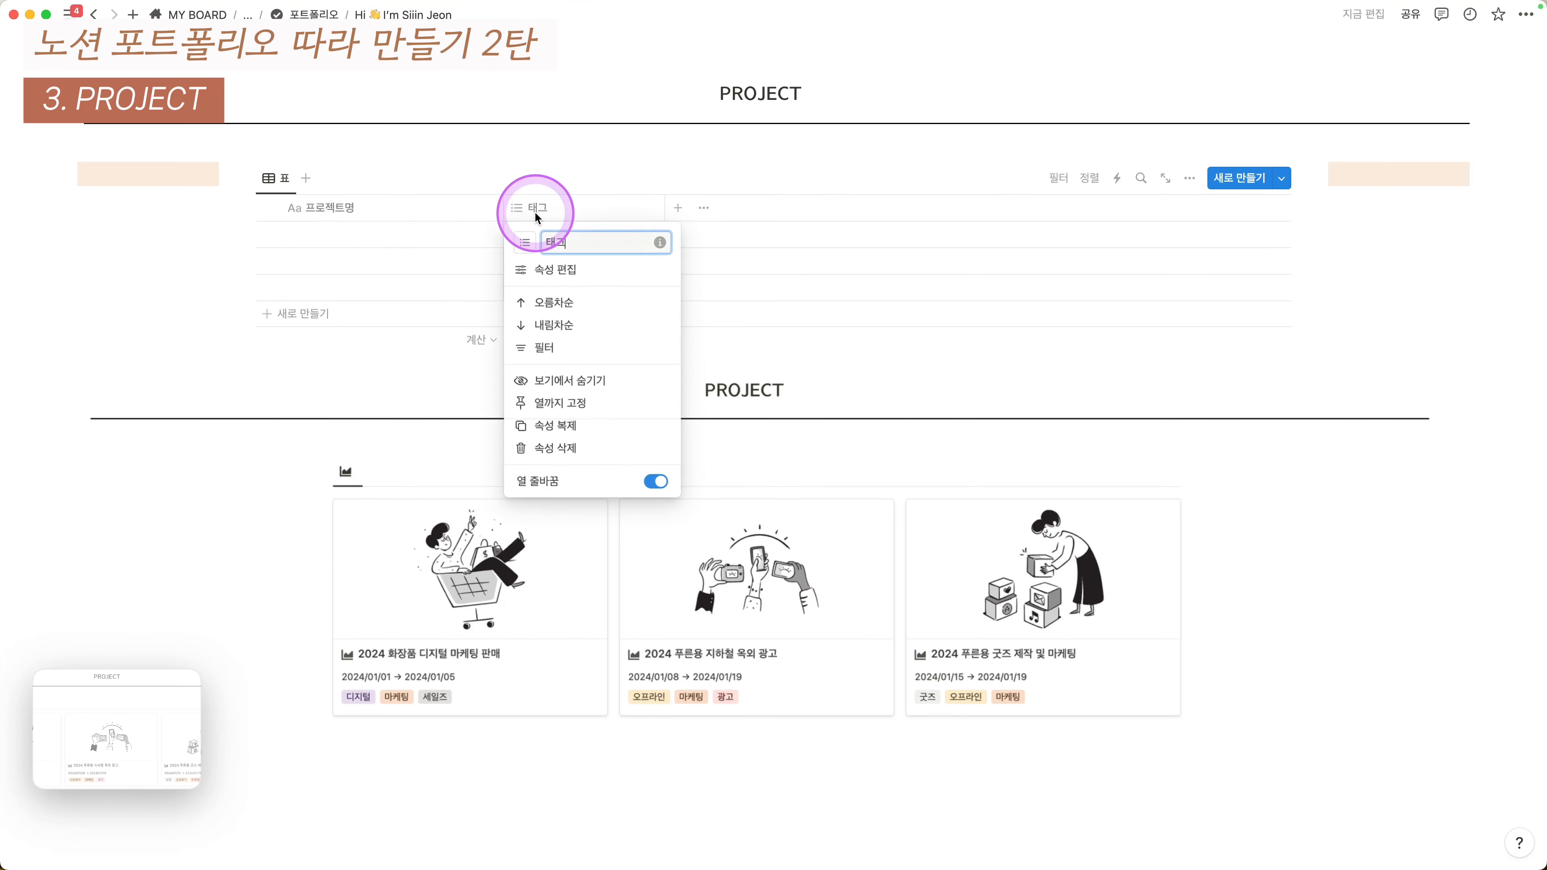
text(ㅏKEYOWRDS)
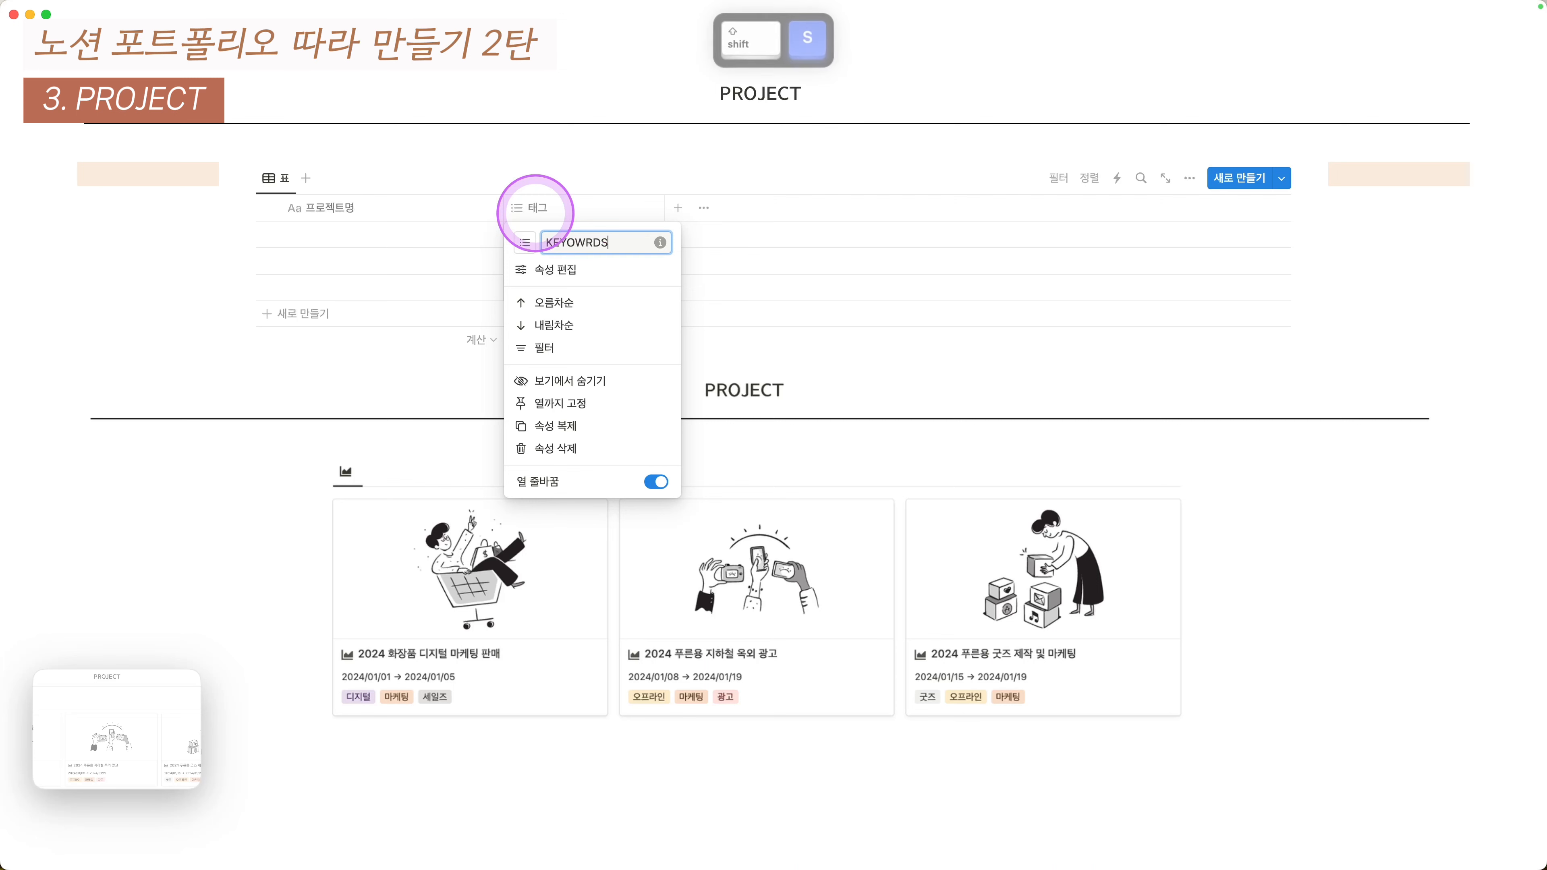
key(Return)
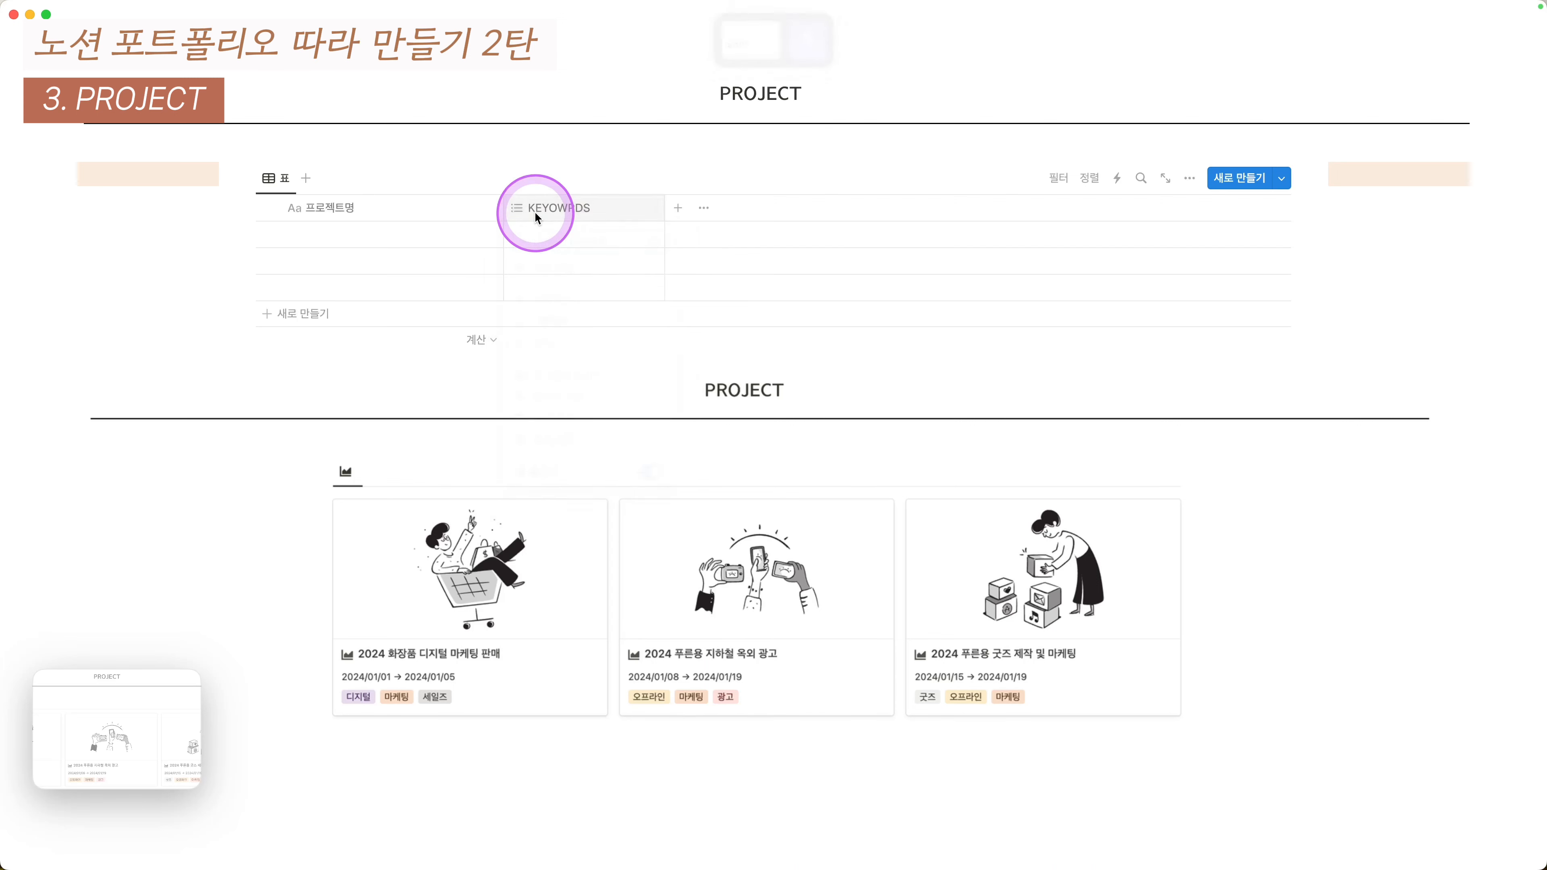
click(535, 209)
key(BackSpace)
key(BackSpace)
text(WO)
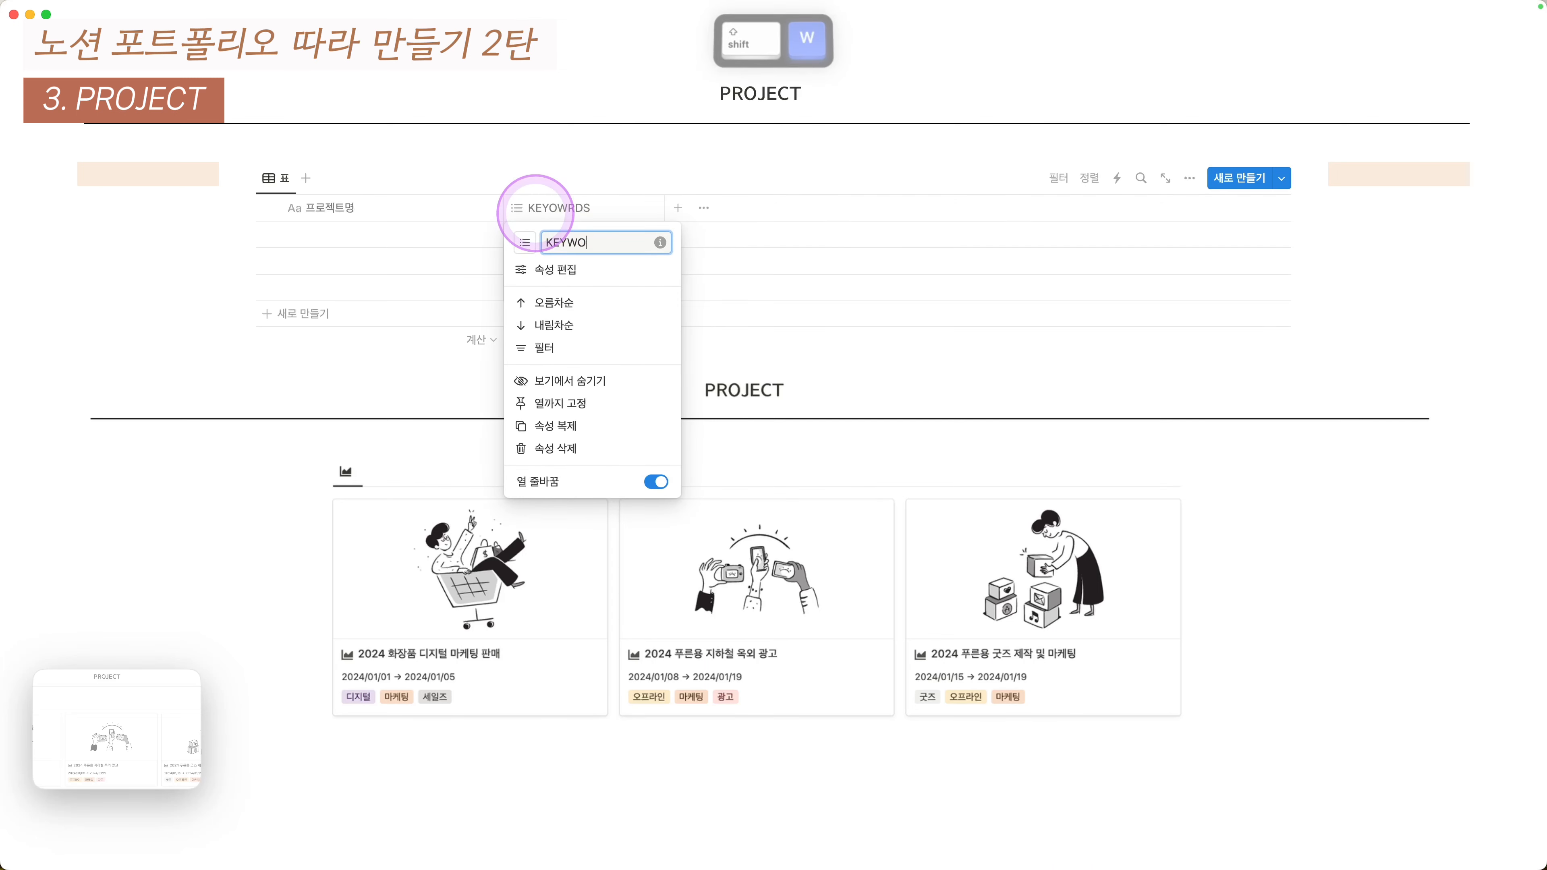
text(RDS)
key(Return)
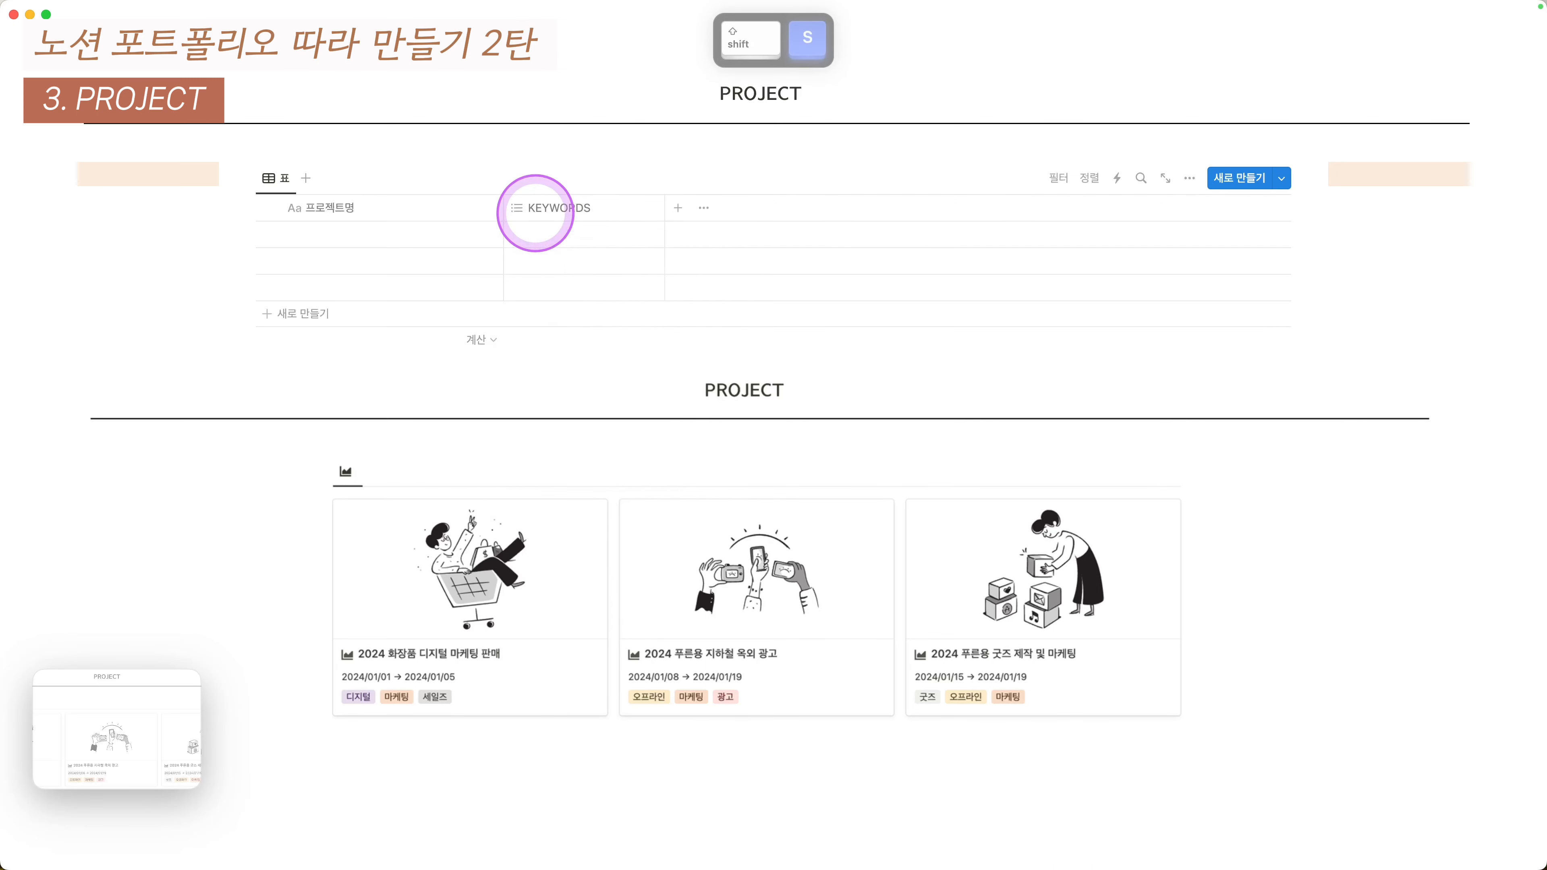
- Add a 날짜 date column in year/month/day format and finish the projects' entries
click(676, 210)
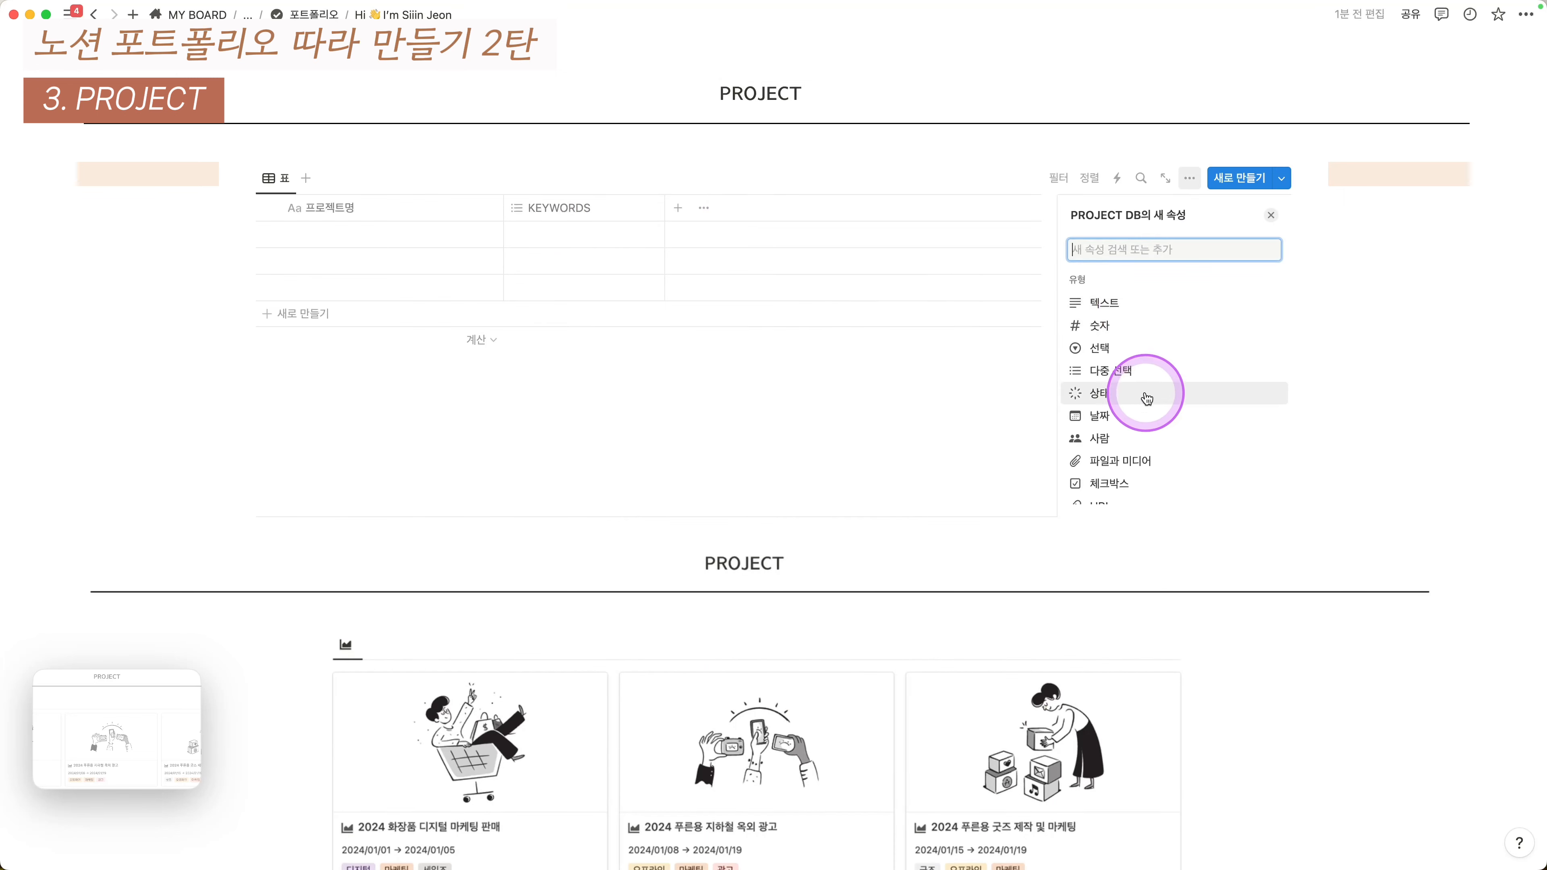
click(1138, 431)
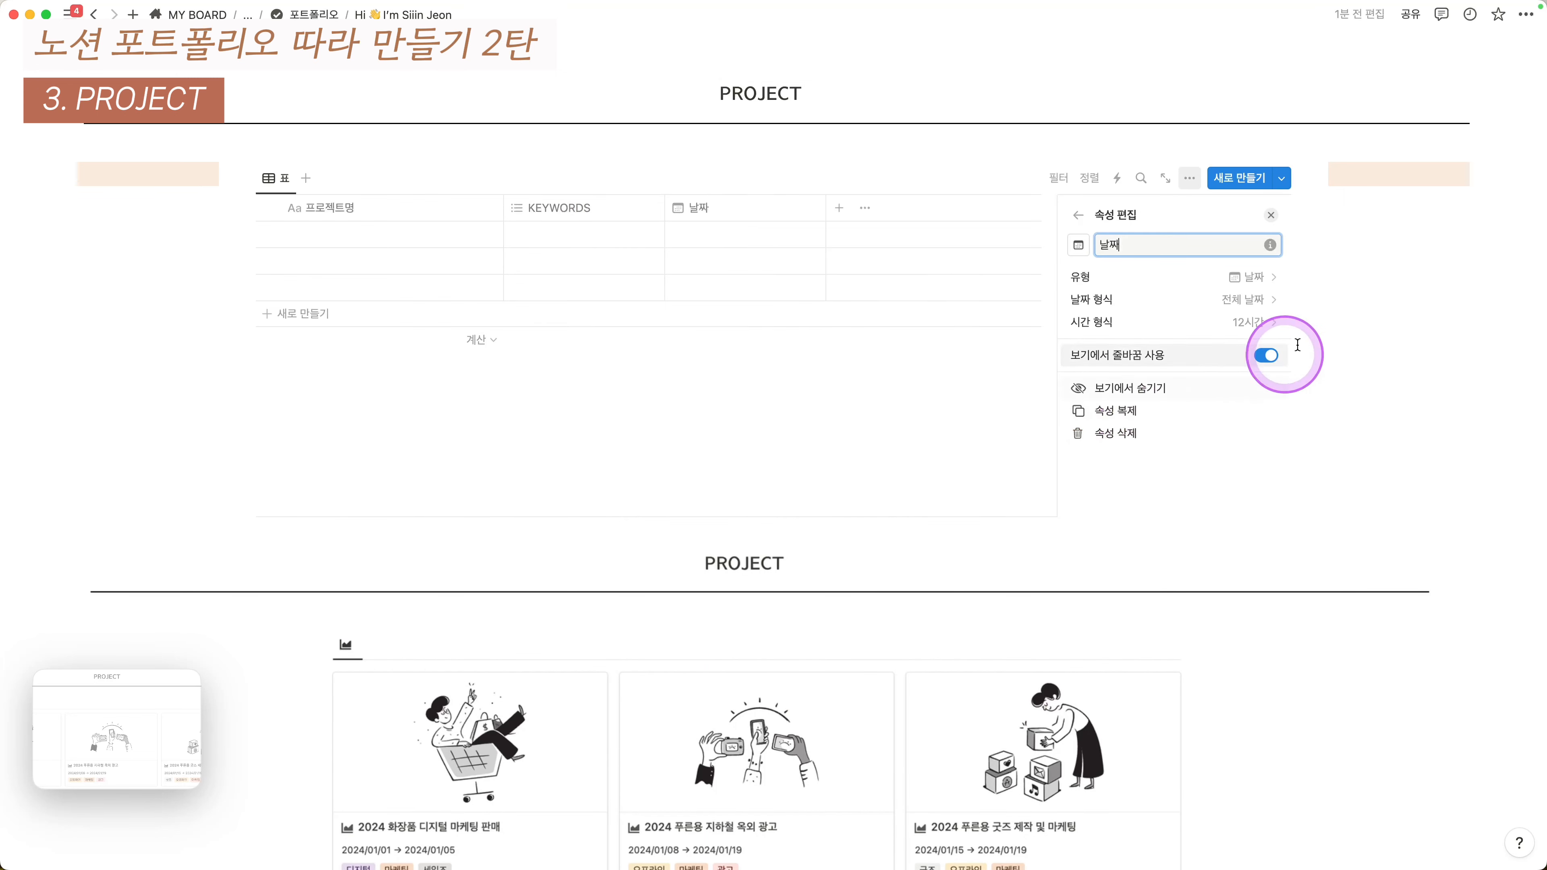
click(1243, 300)
click(1185, 393)
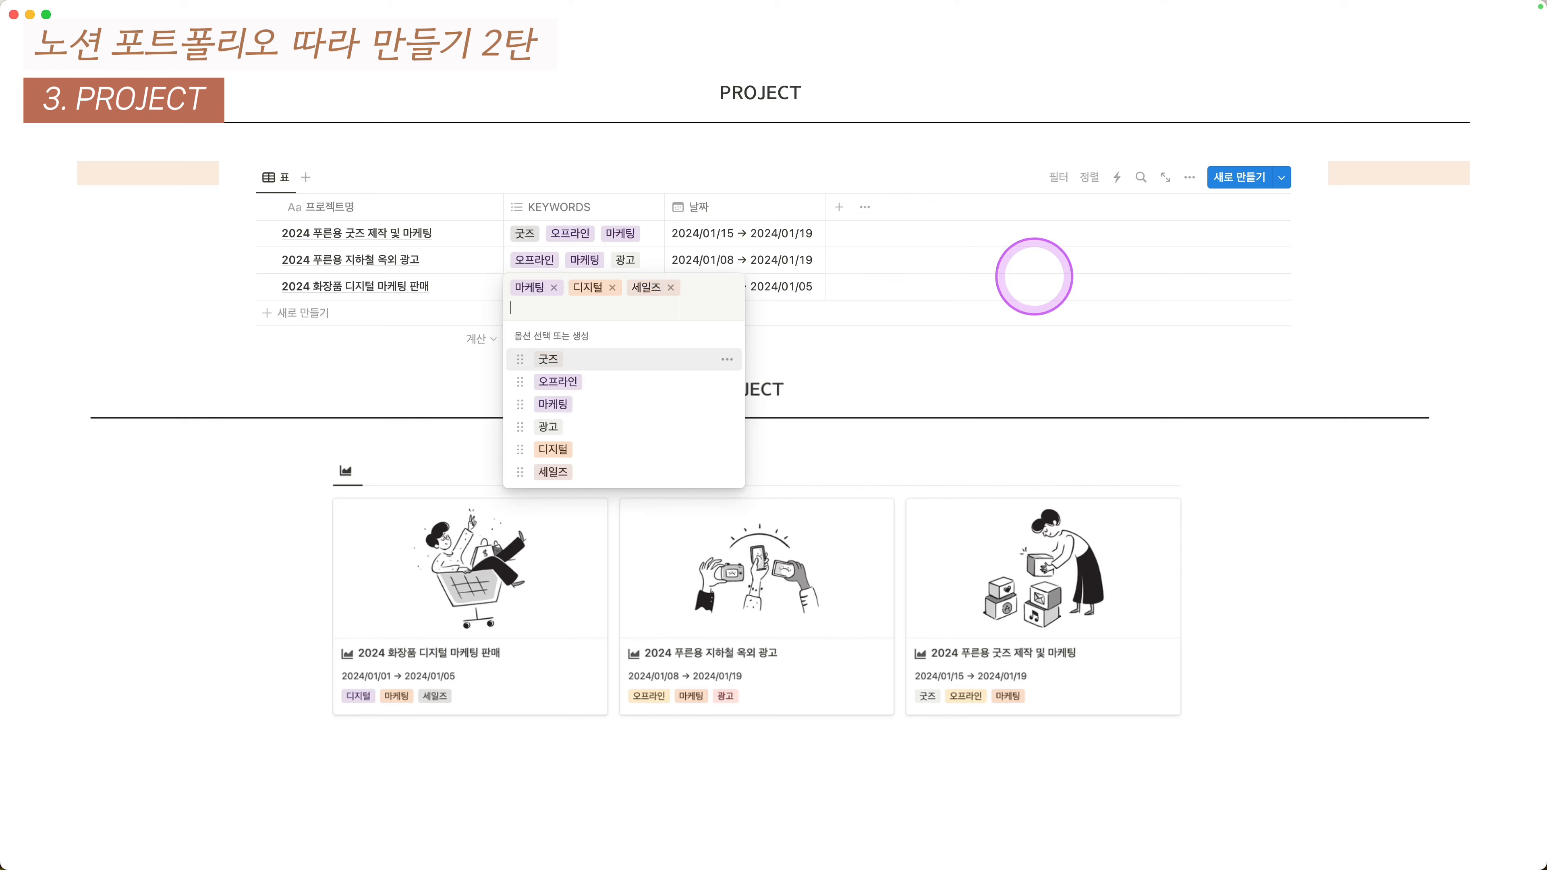
key(Escape)
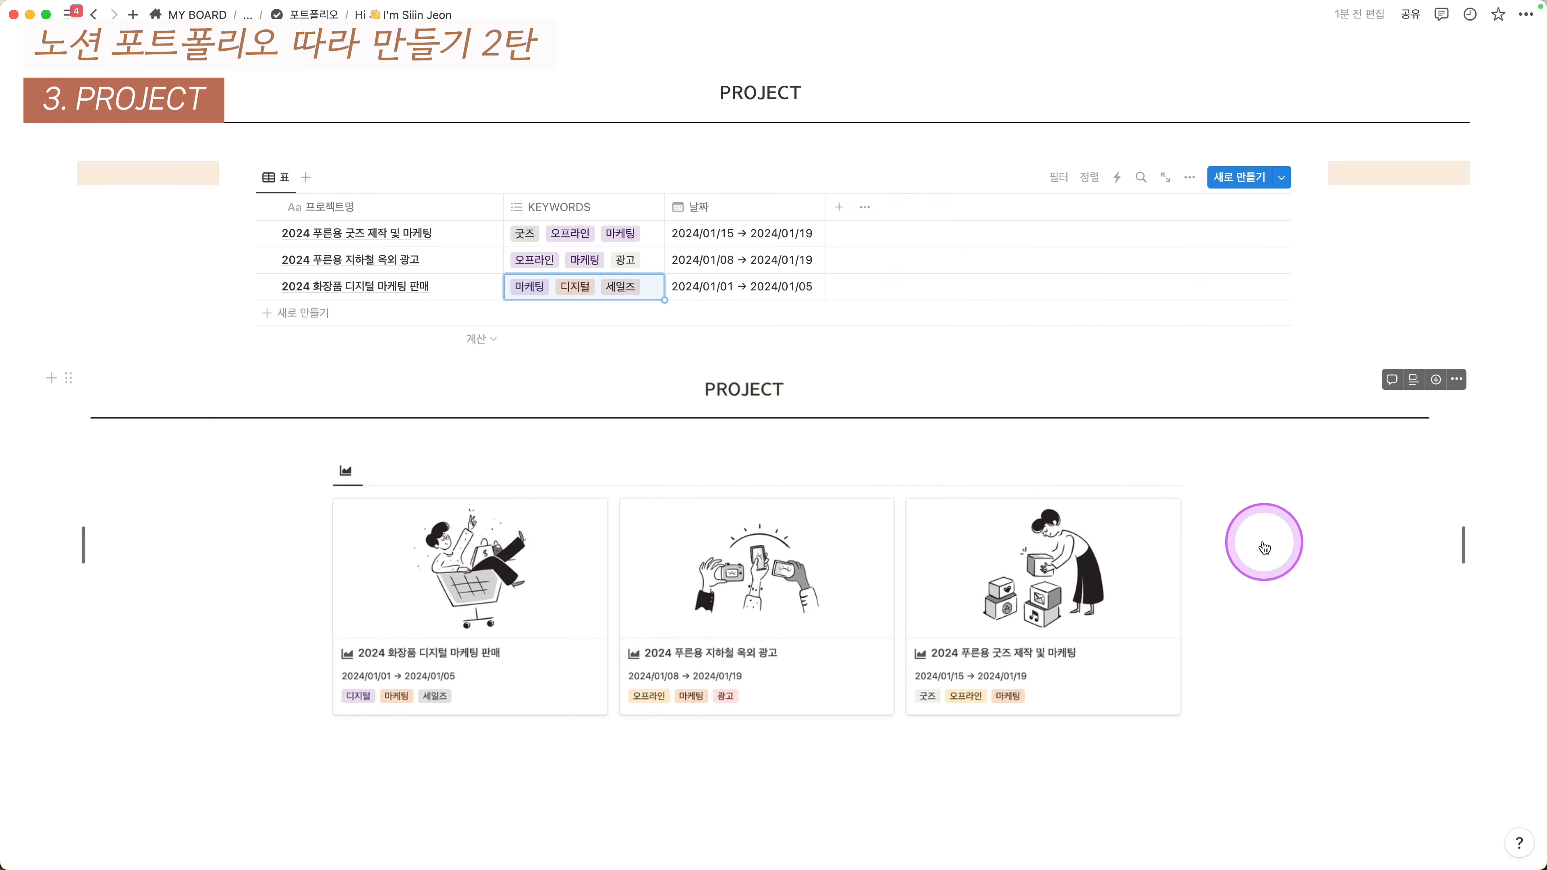
- Add a 파일과 미디어 property after 날짜 in the PROJECT table
click(839, 207)
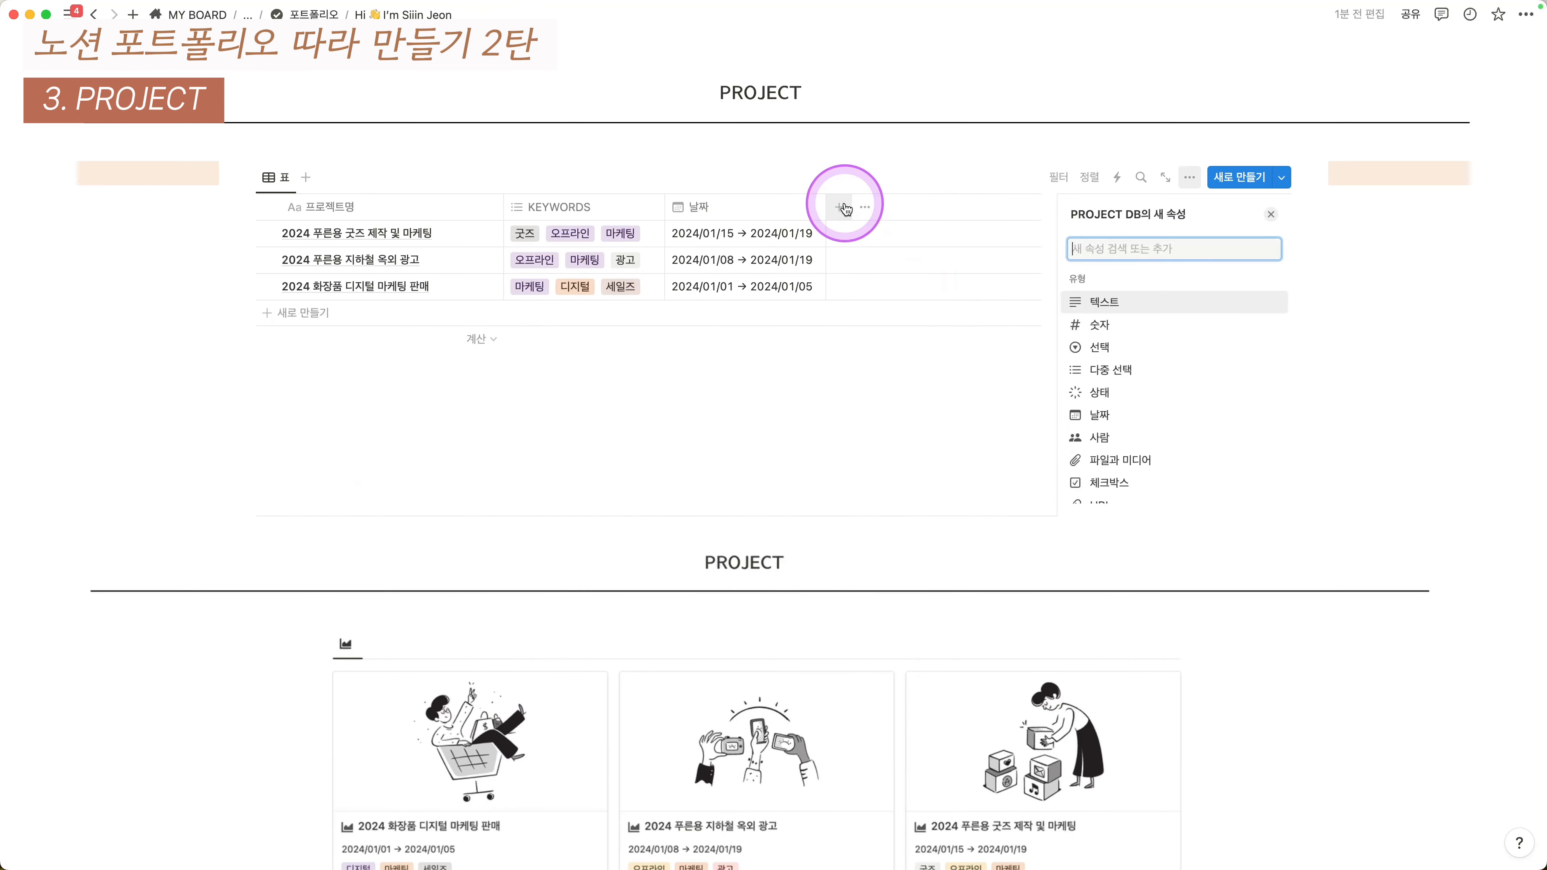
click(1129, 451)
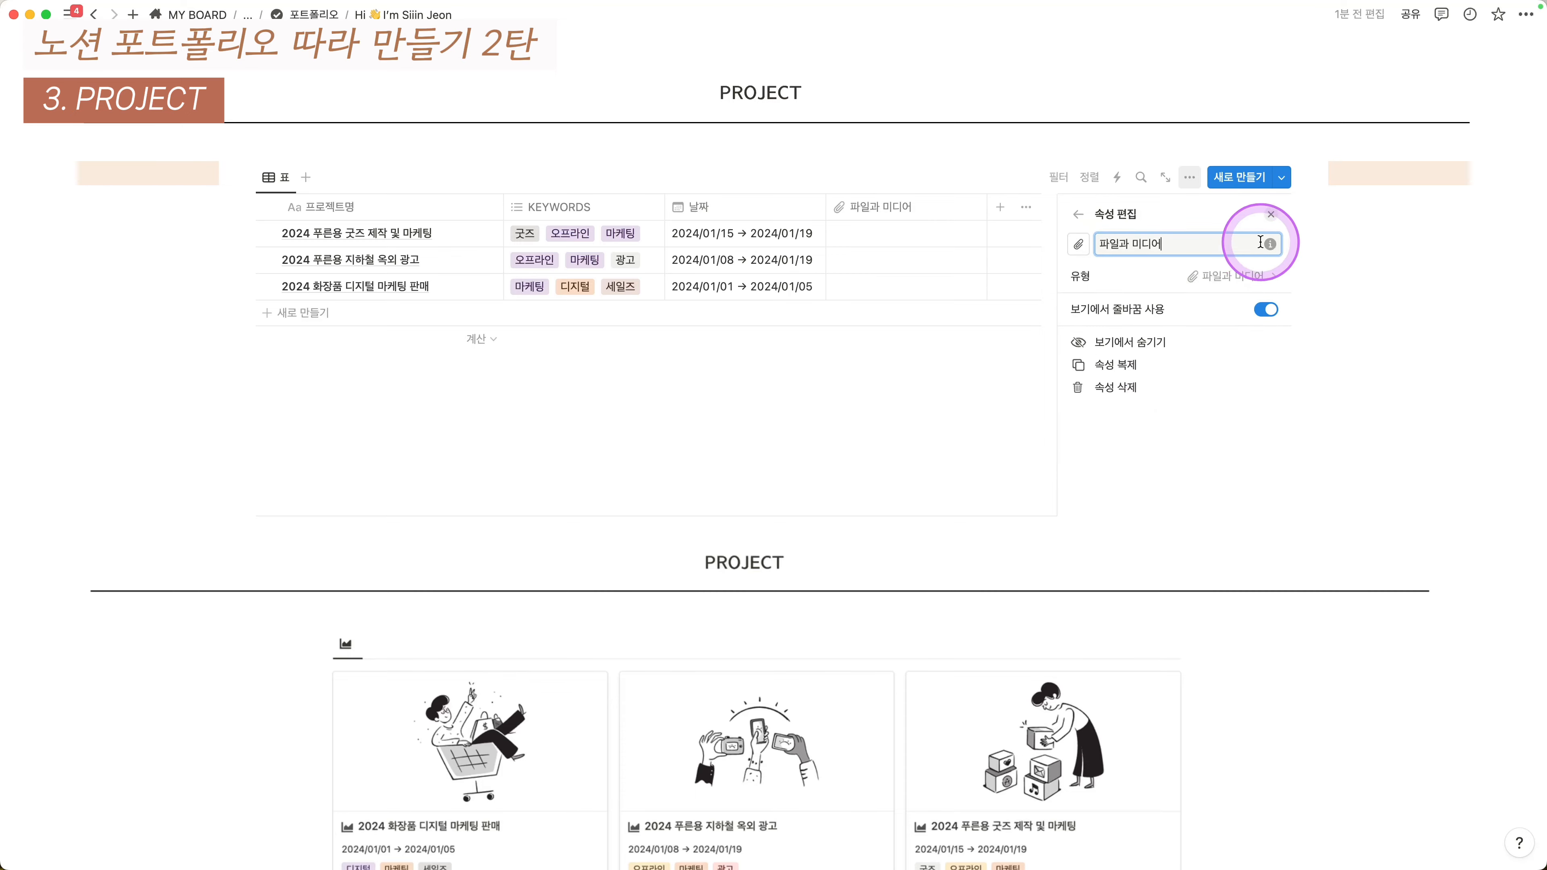
click(1272, 217)
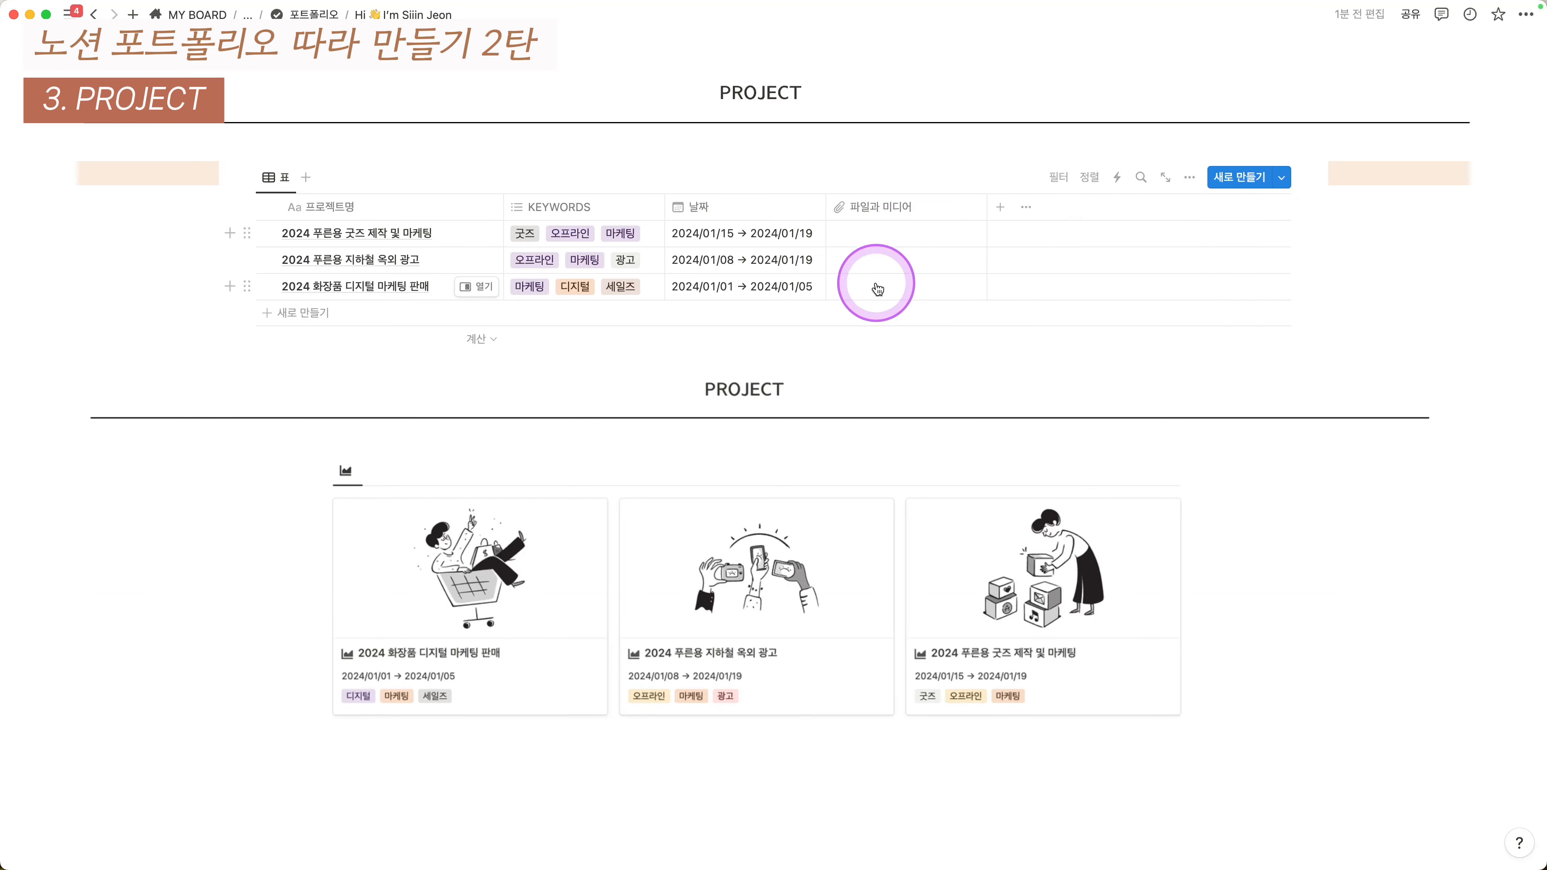
key(F4)
key(Escape)
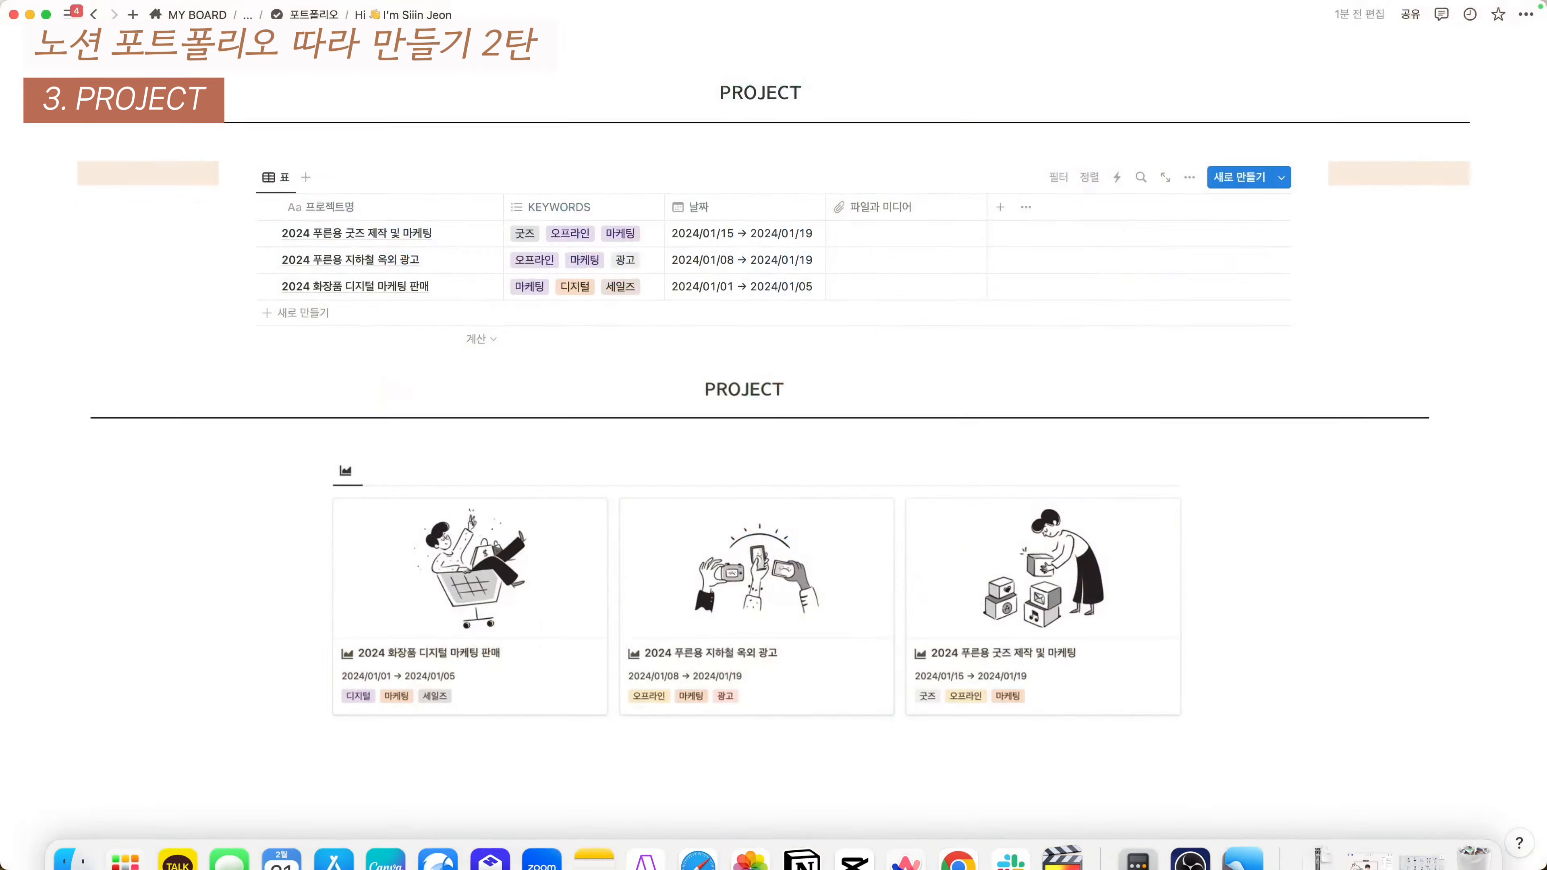
key(ctrl+Up)
key(ctrl+Up)
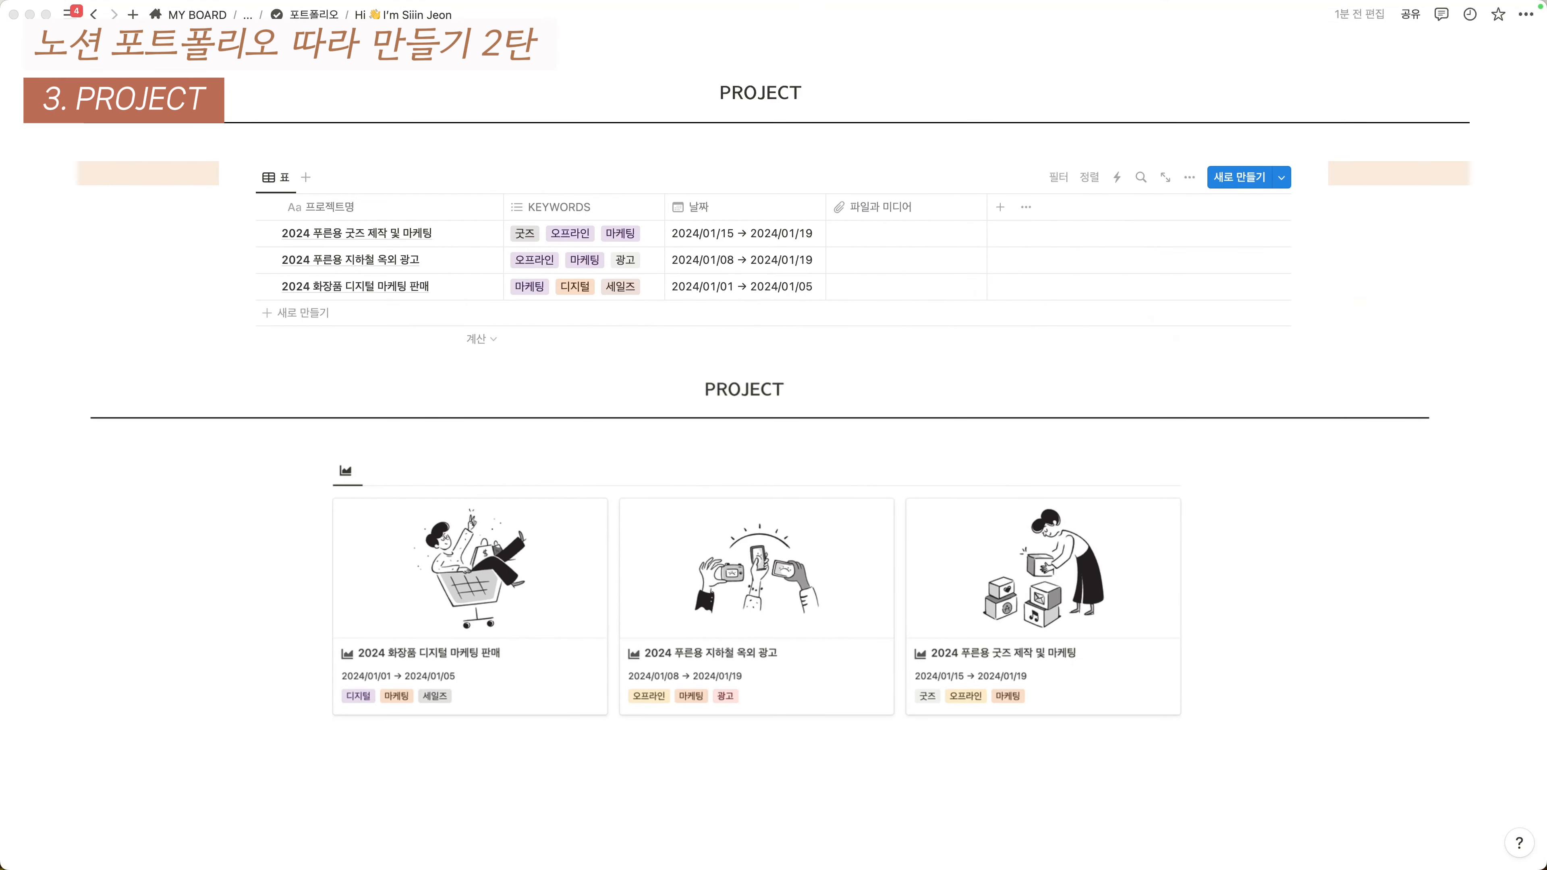
- Drag 11.Wine-tasting.svg from Eagle into the first project's 파일과 미디어 cell
drag(1546, 68, 1402, 54)
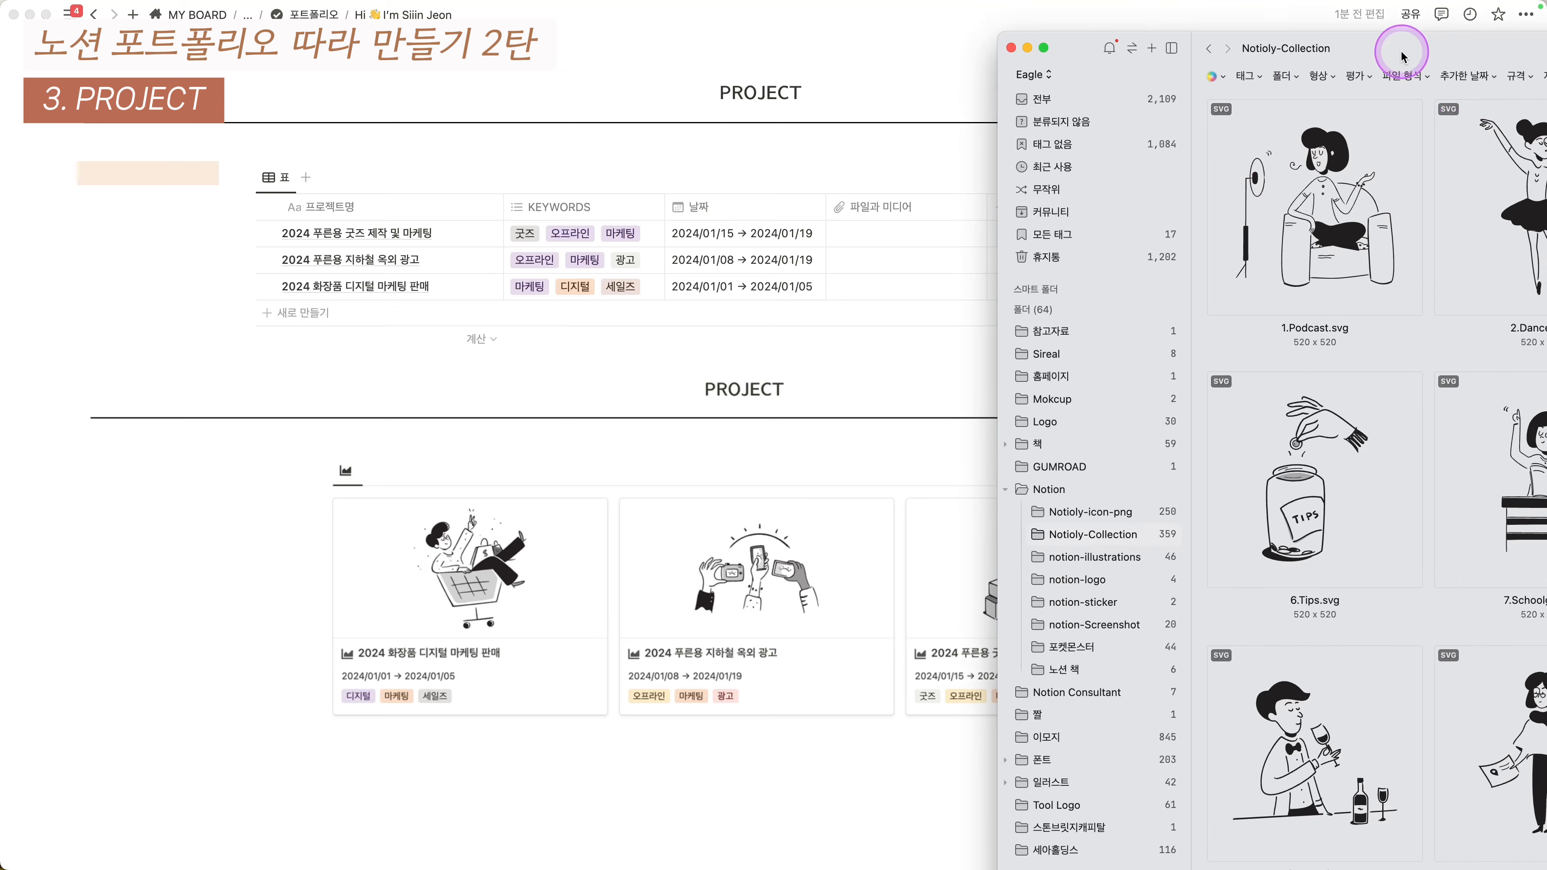
scroll(1399, 328, down, 5)
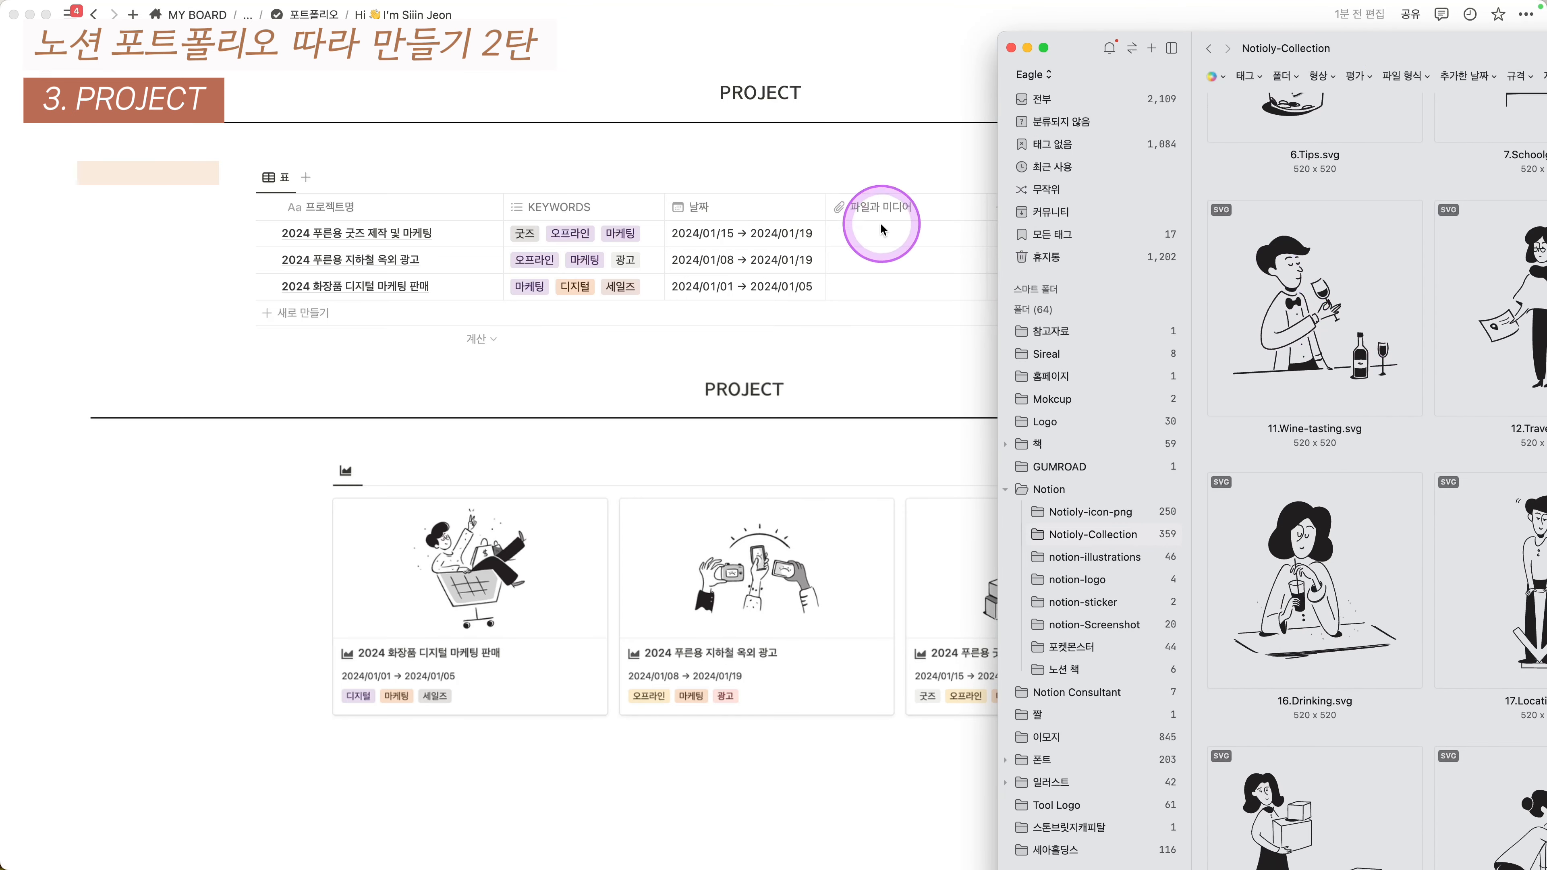
click(1332, 337)
drag(1332, 337, 881, 244)
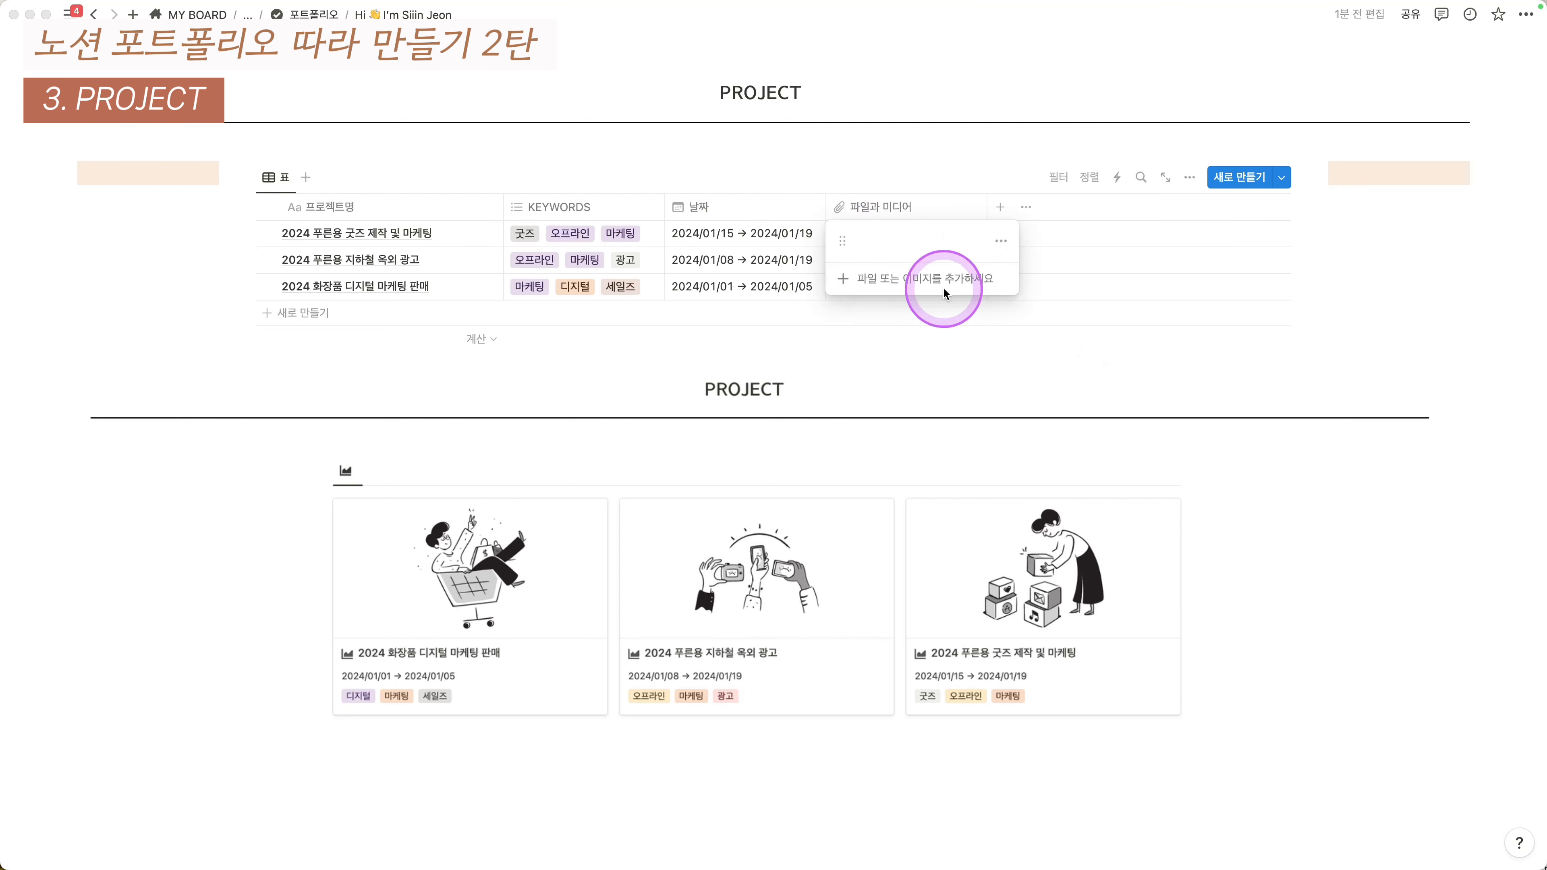
- Attach the Moving-out illustration from Eagle to the second project's 파일과 미디어 cell
click(1041, 133)
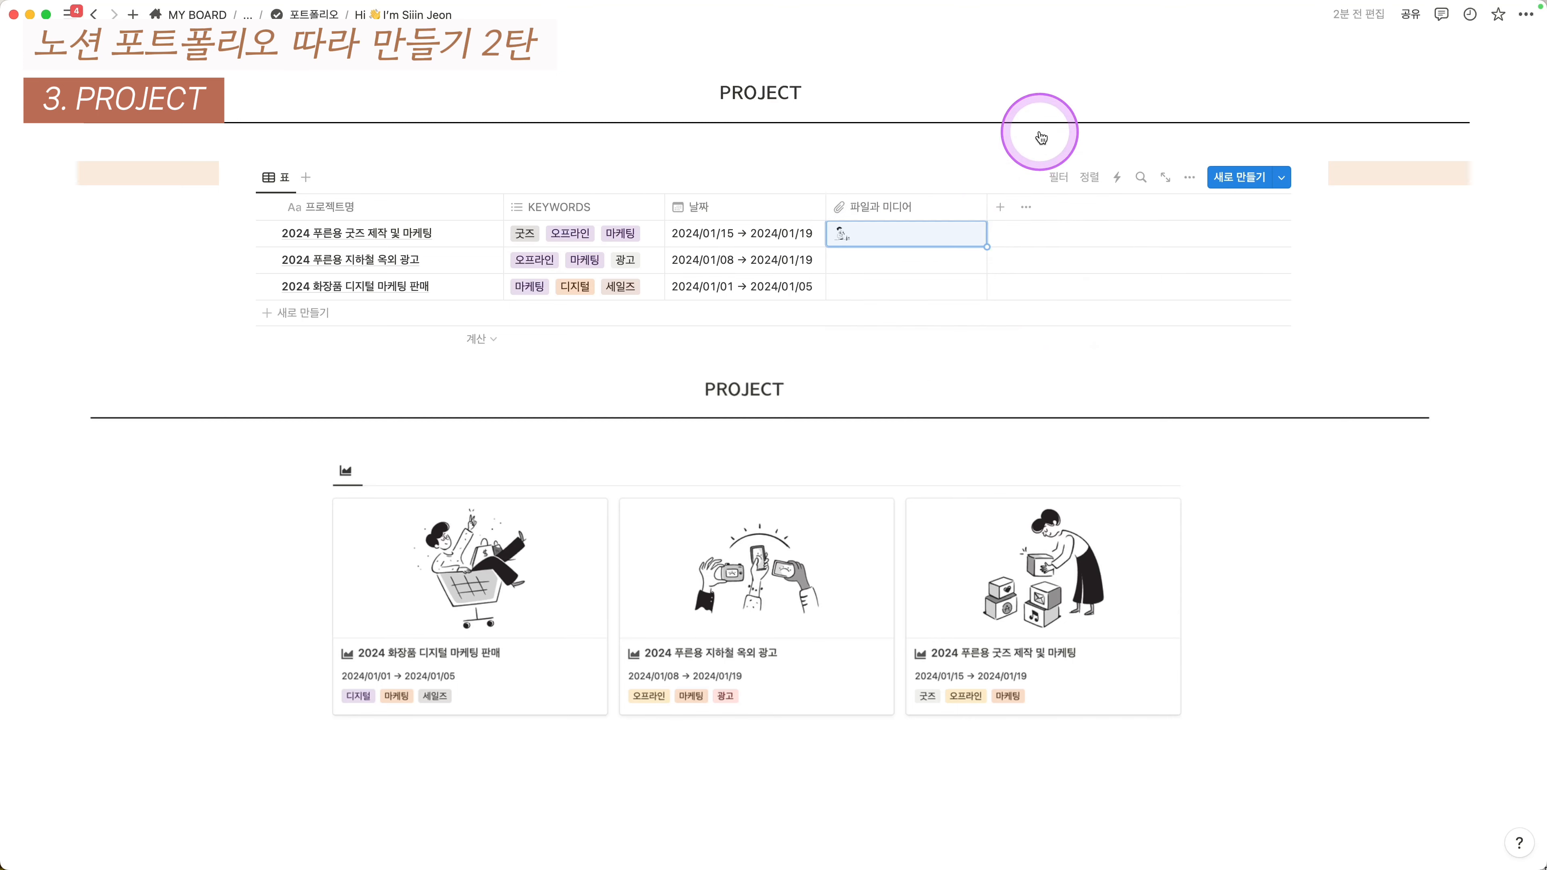
key(super+Tab)
scroll(1312, 311, down, 10)
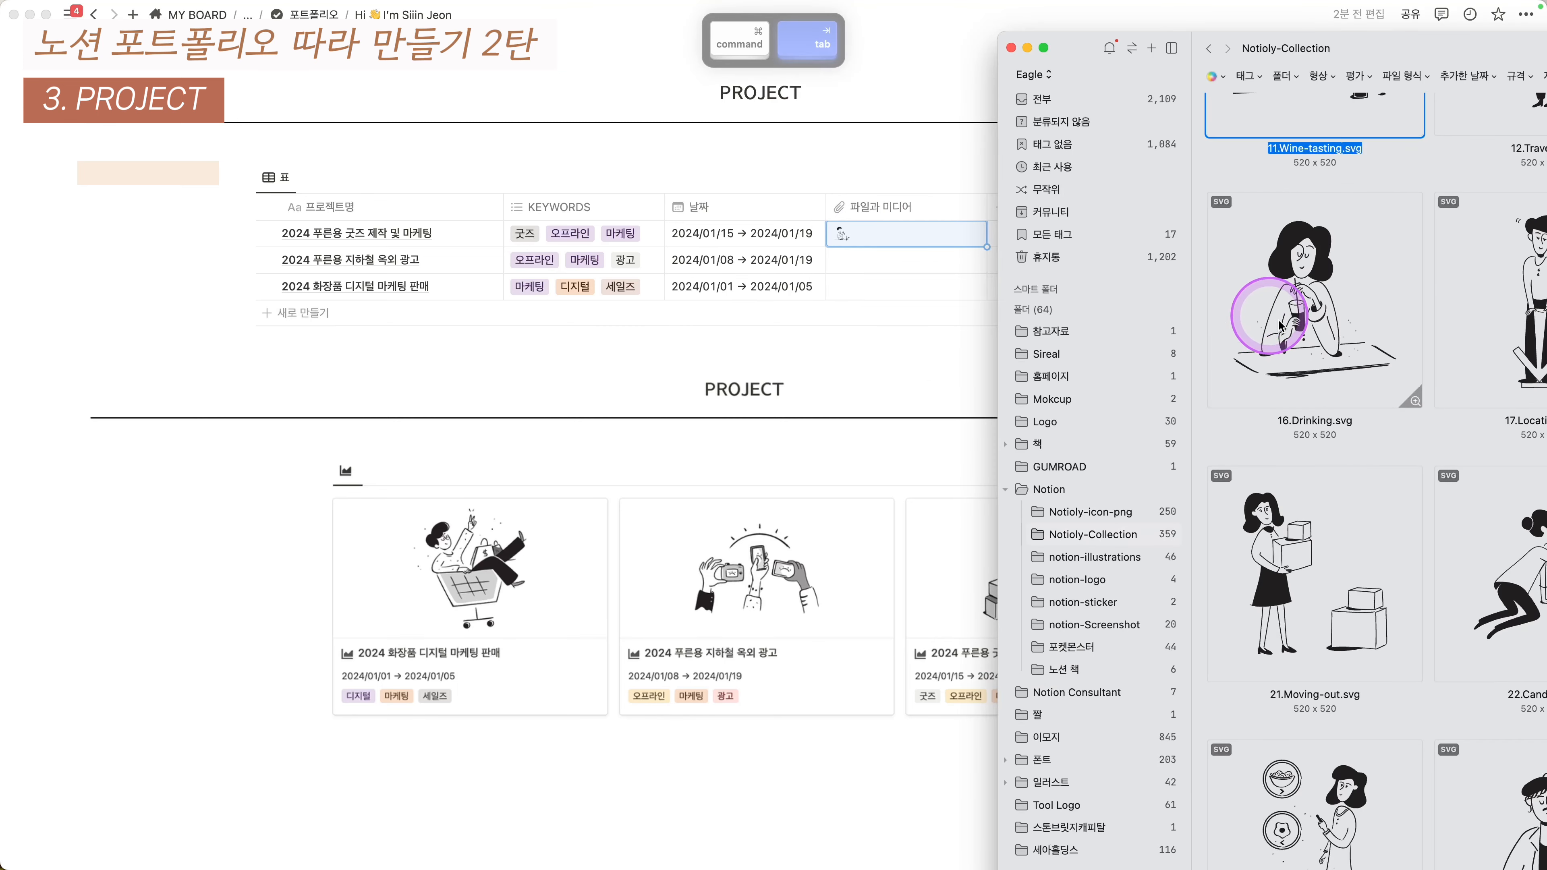
drag(1367, 463, 914, 241)
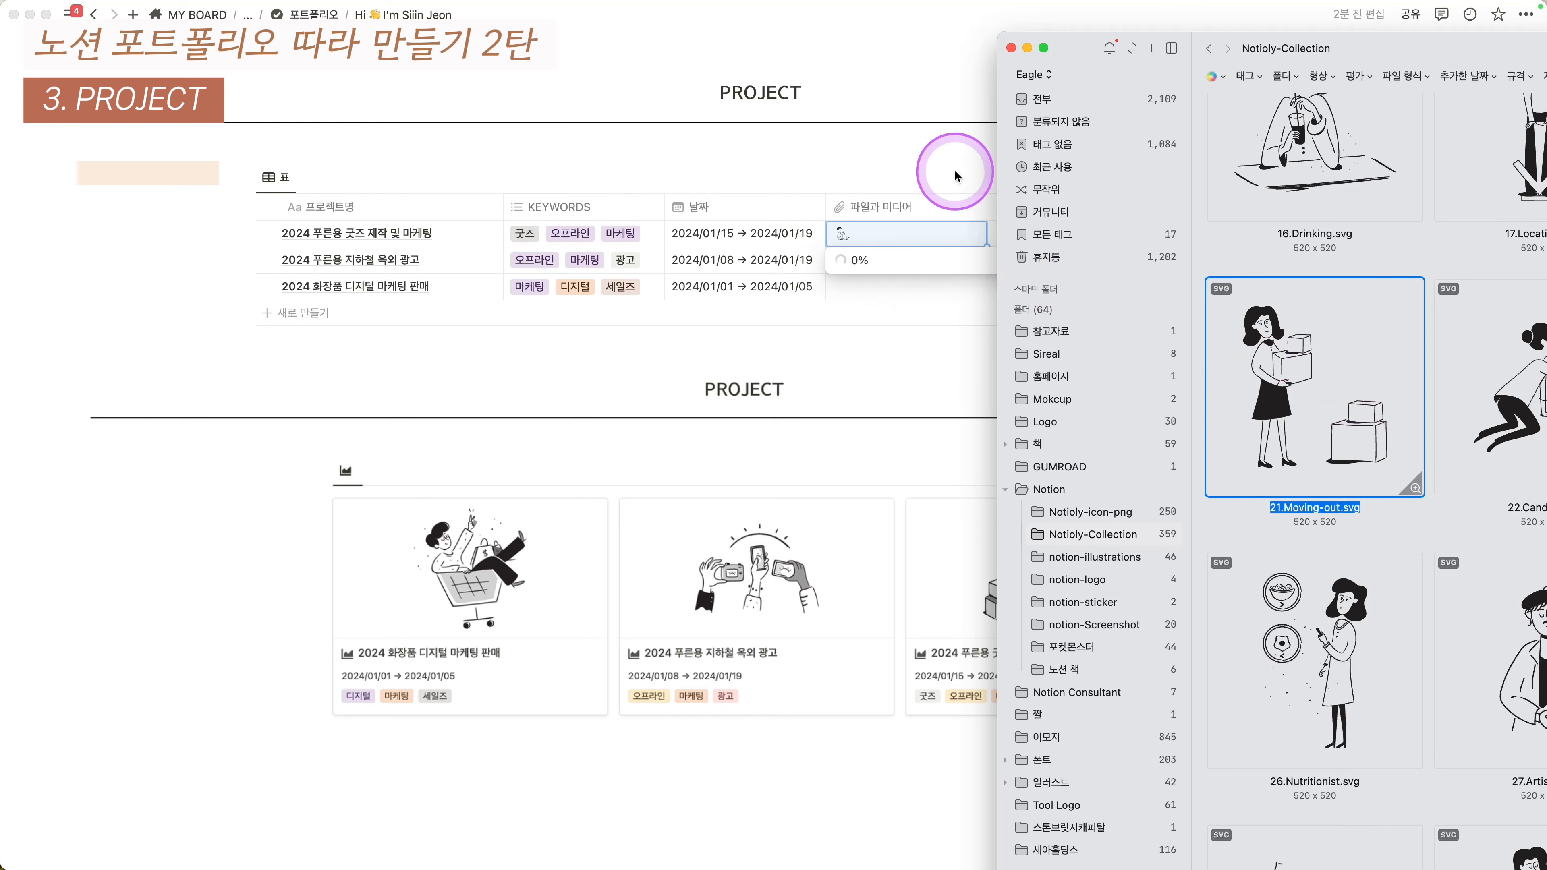
click(988, 166)
- Attach the Fishing illustration to the third project and narrow the 파일과 미디어 column
key(Down)
key(super+Tab)
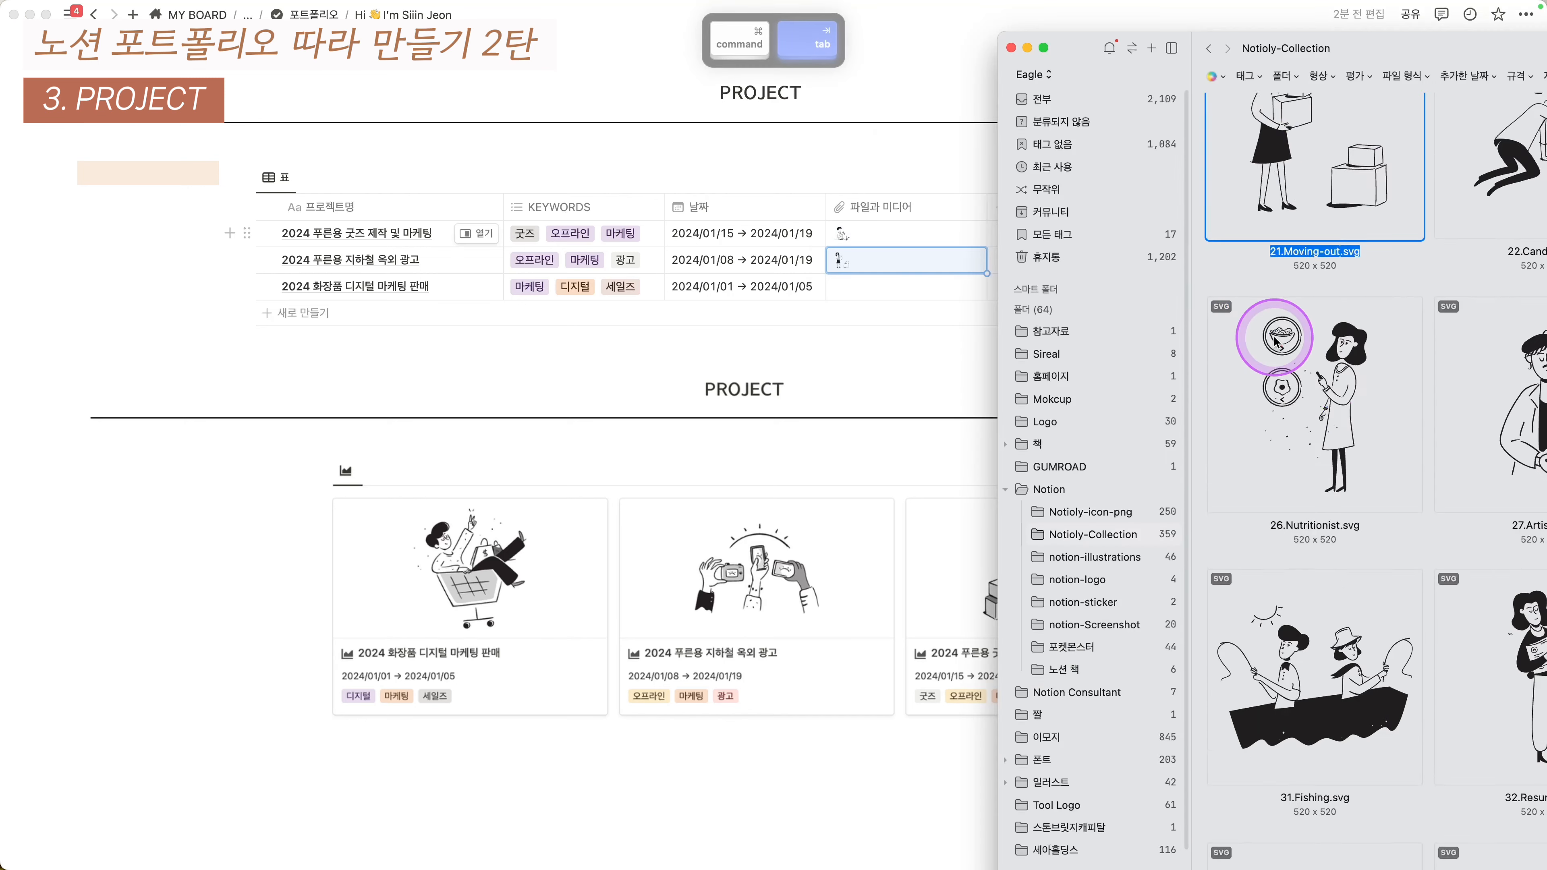
drag(1285, 511, 907, 261)
click(926, 121)
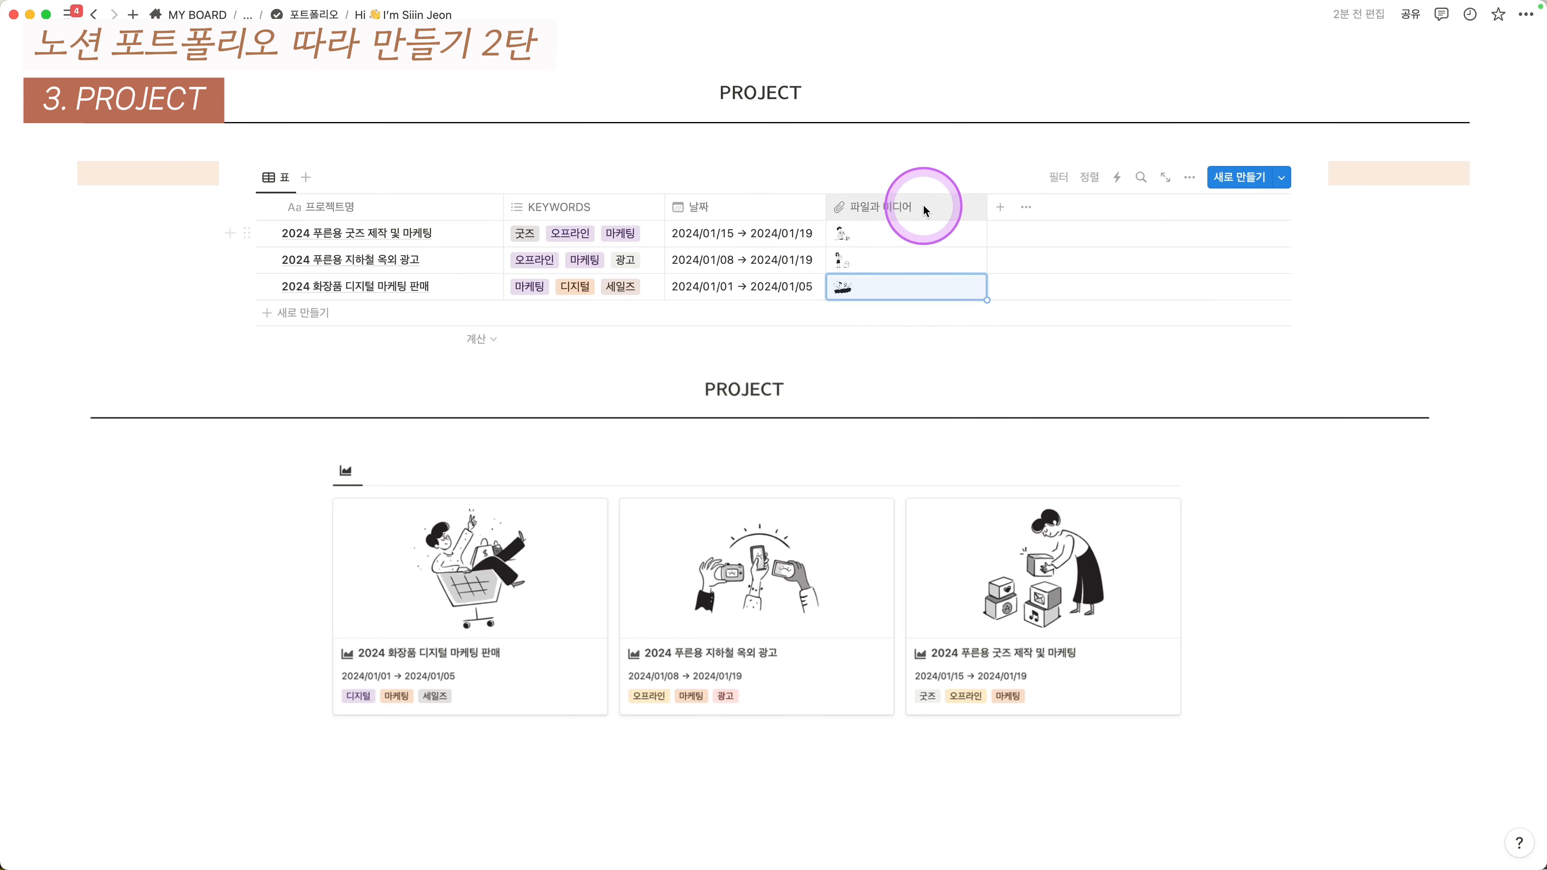
drag(985, 212, 938, 208)
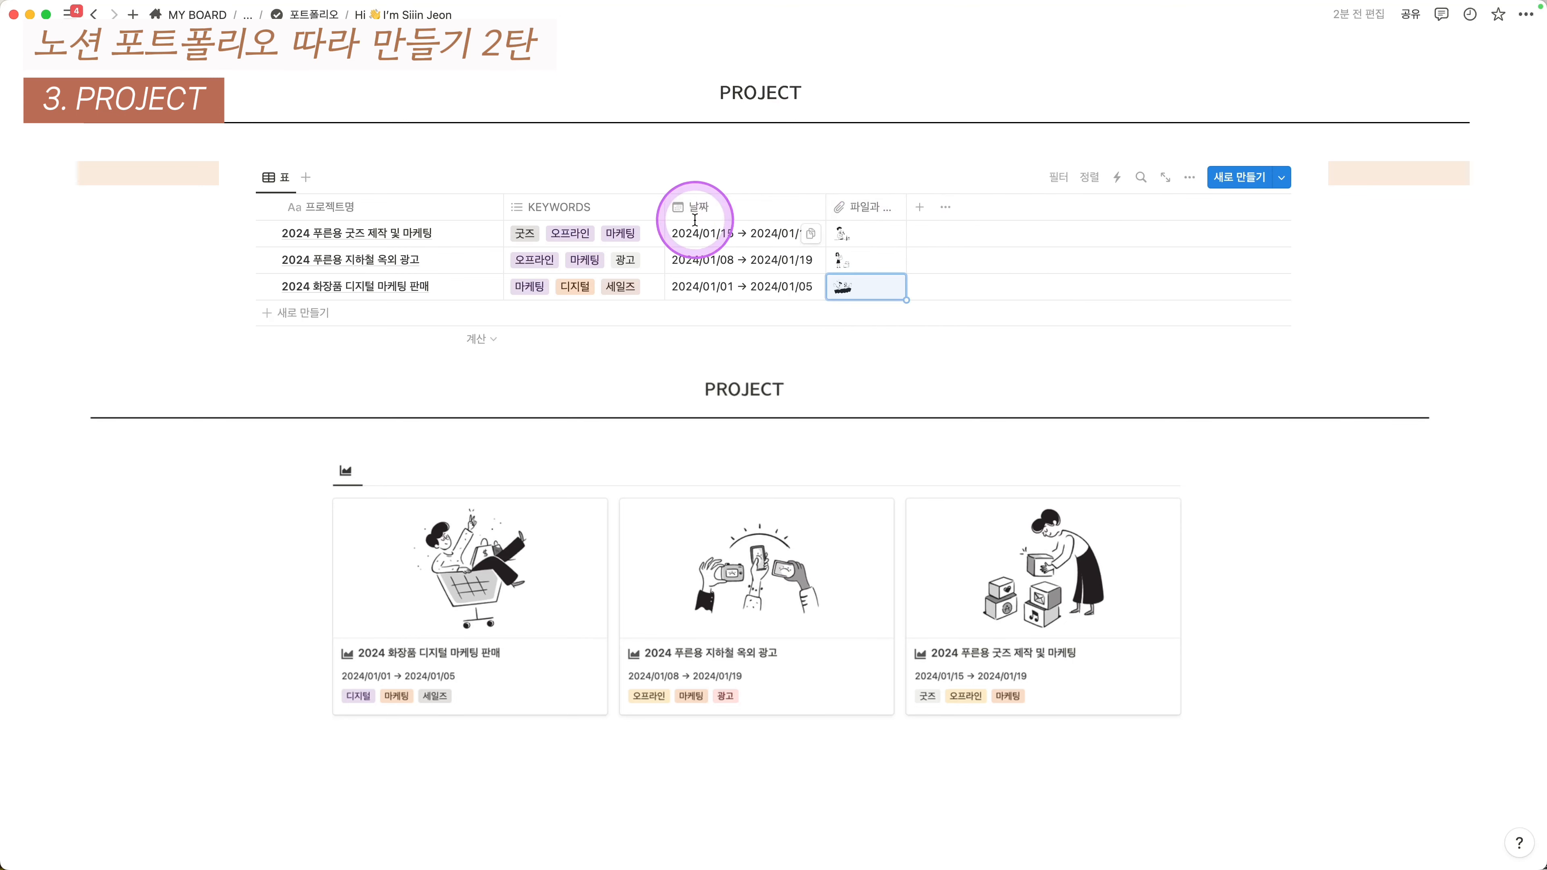
- Remove the beige backgrounds from the blocks left and right of the table
click(115, 171)
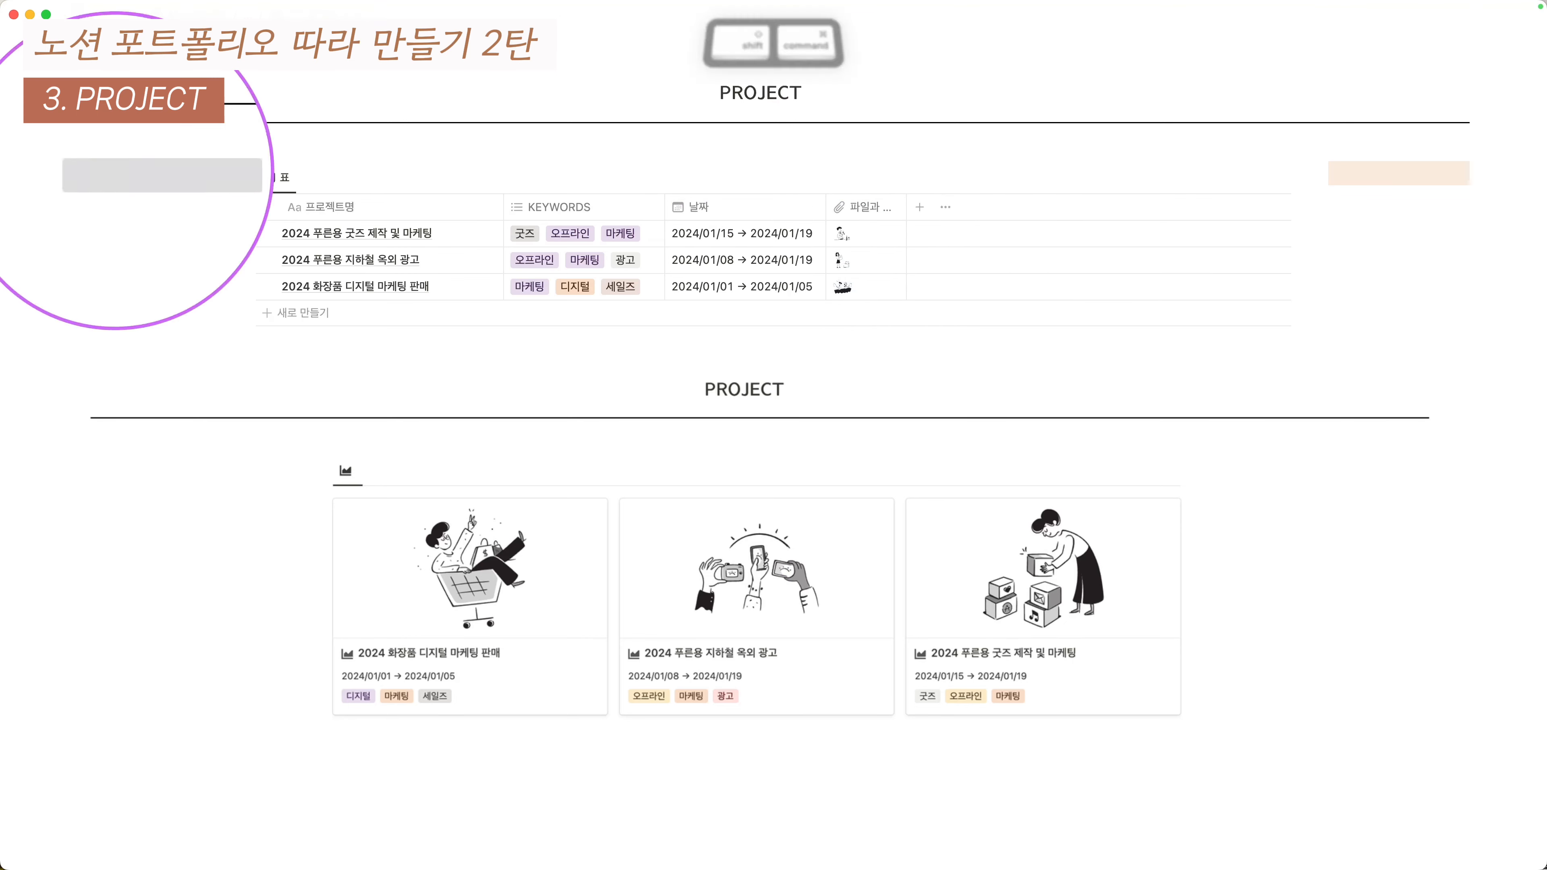
key(shift+super+h)
click(1338, 172)
key(shift+super+h)
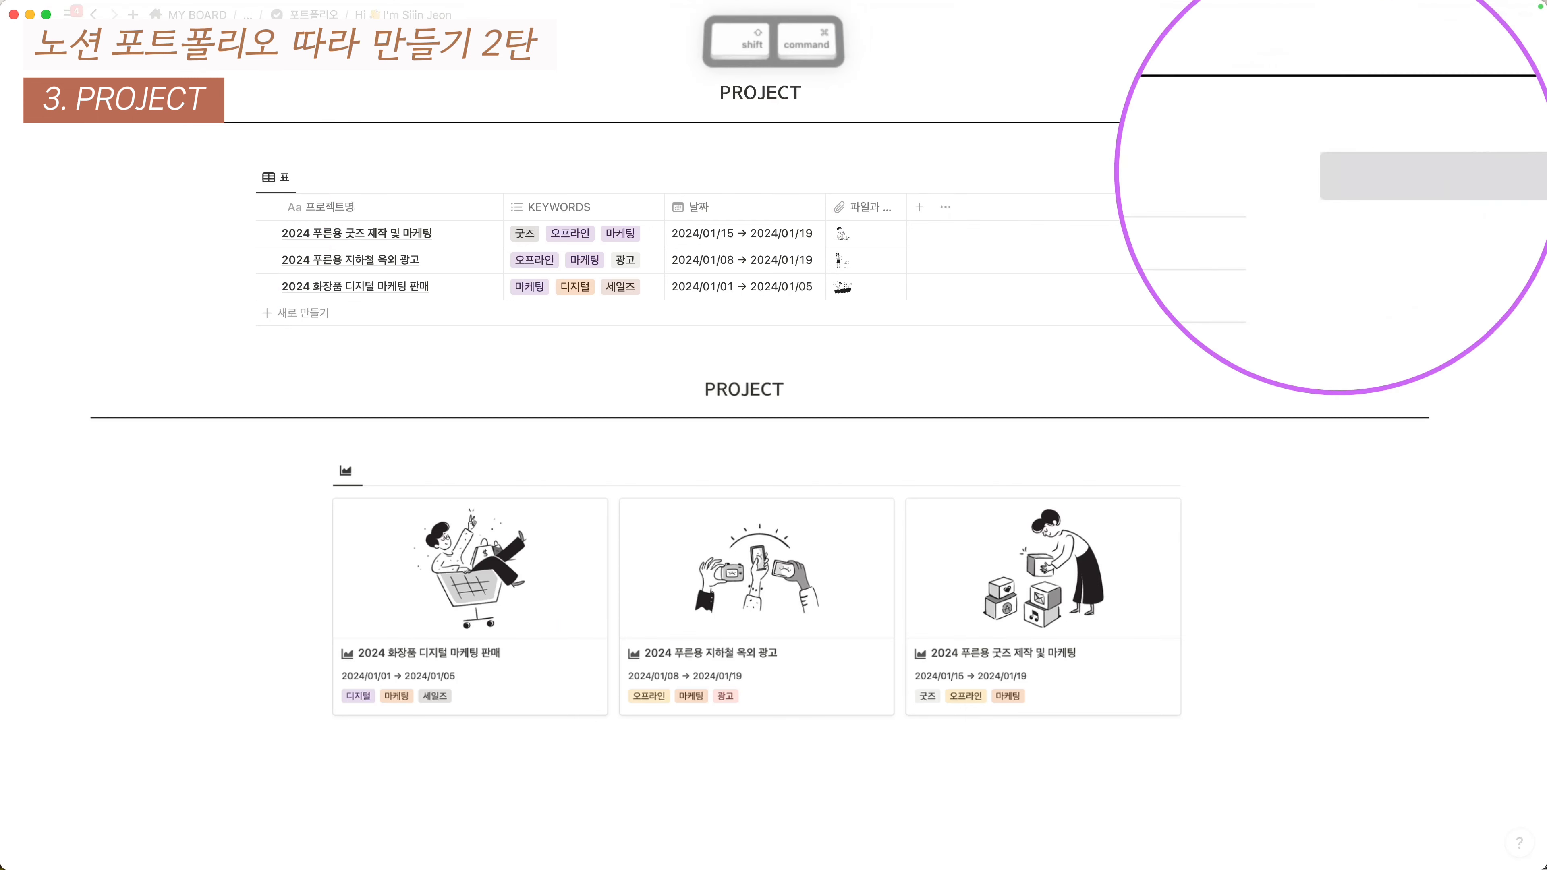
- Switch the view to 갤러리 layout, previewing 파일과 미디어 with 이미지 맞추기 enabled
click(264, 178)
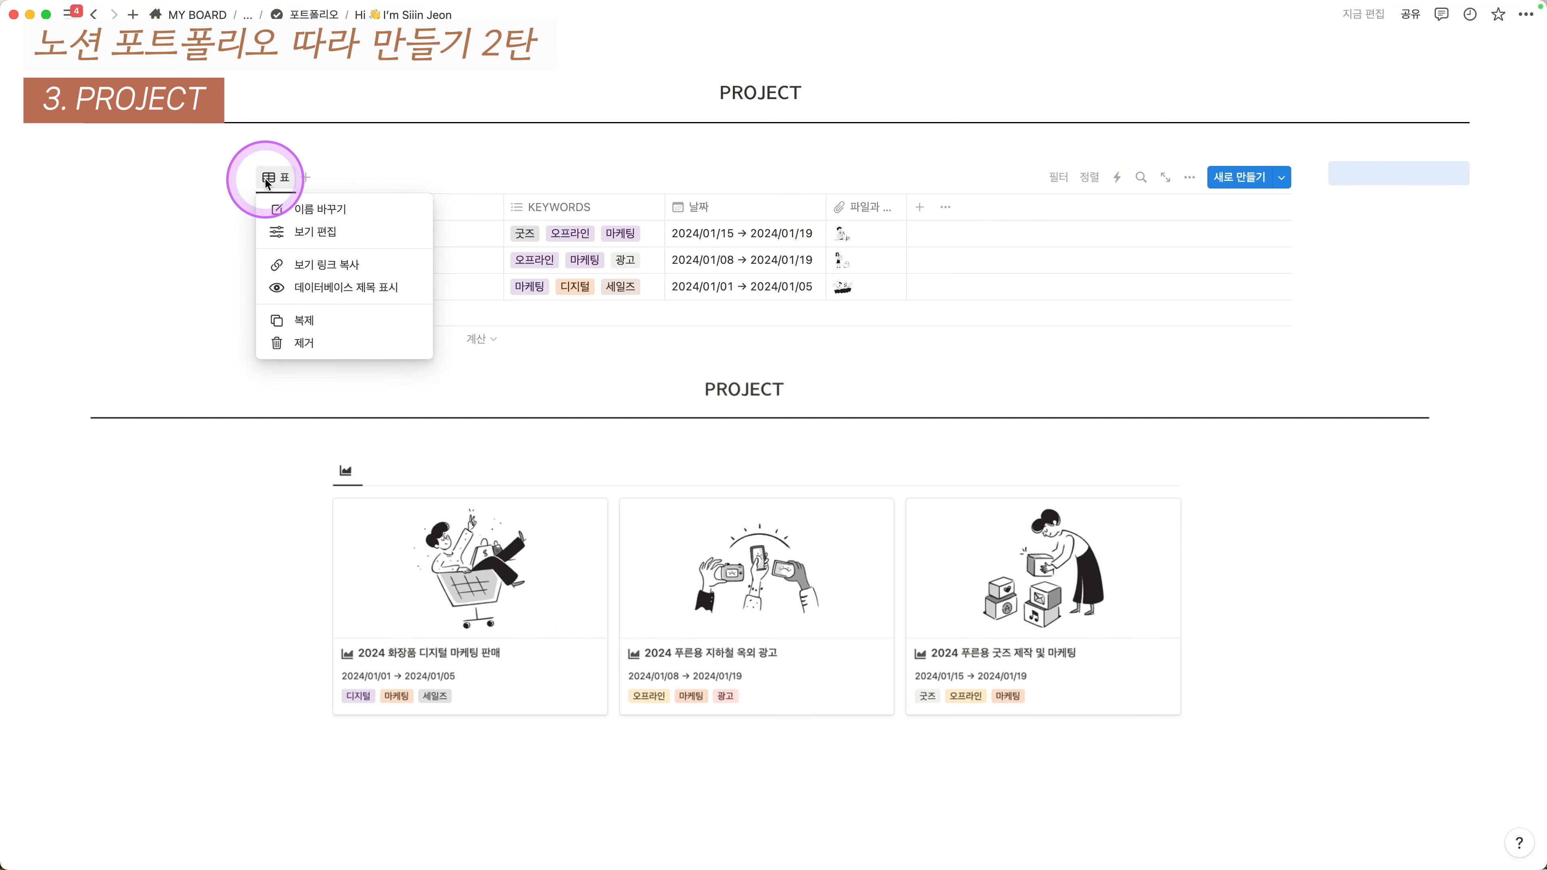
click(314, 233)
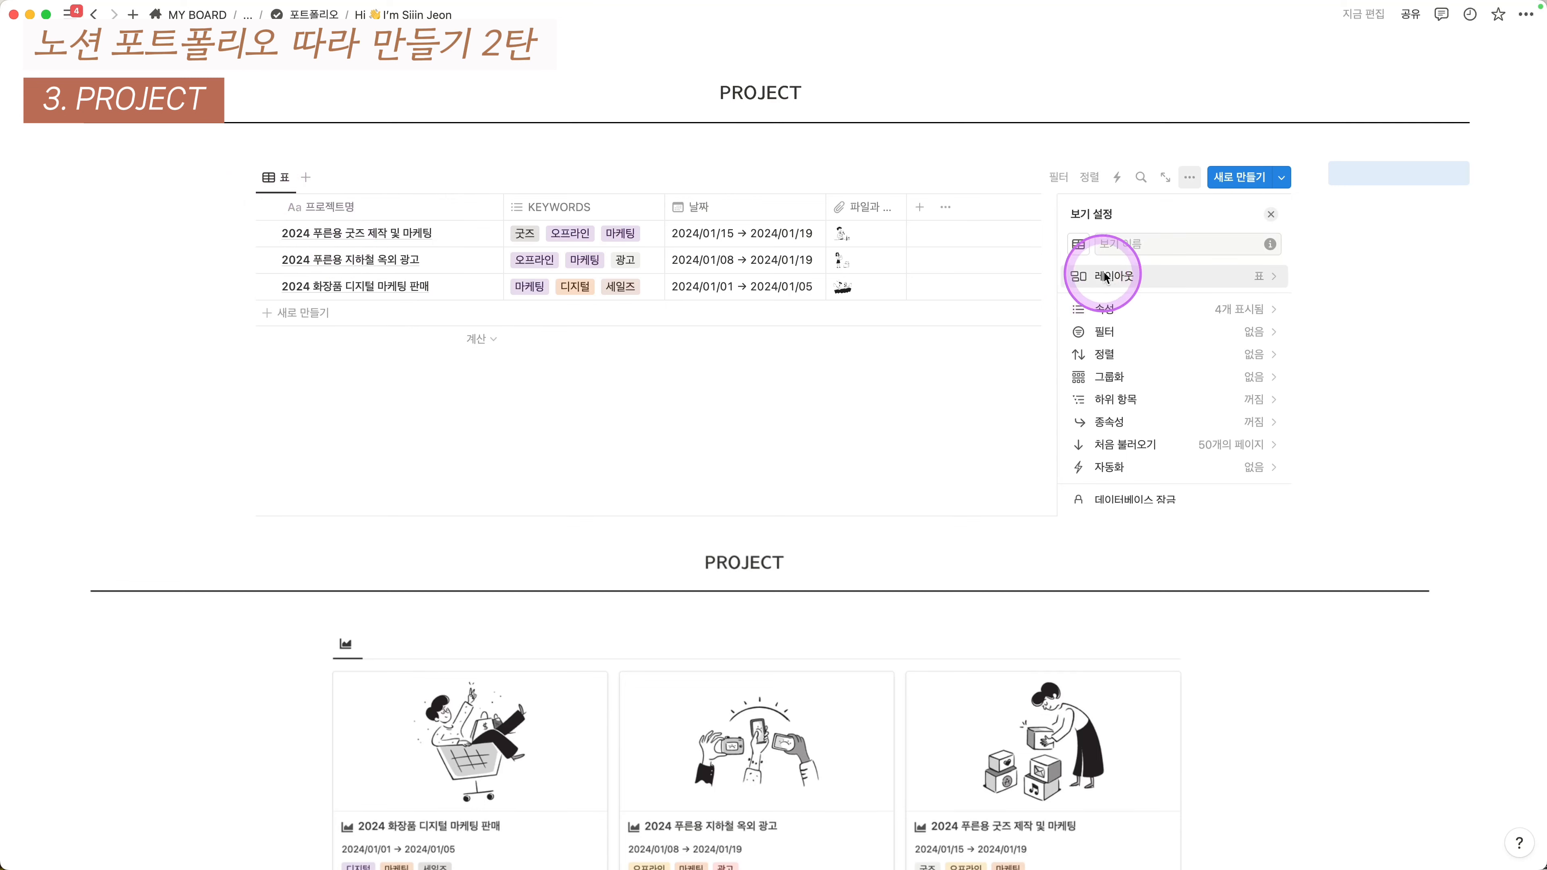
click(1120, 274)
click(1246, 317)
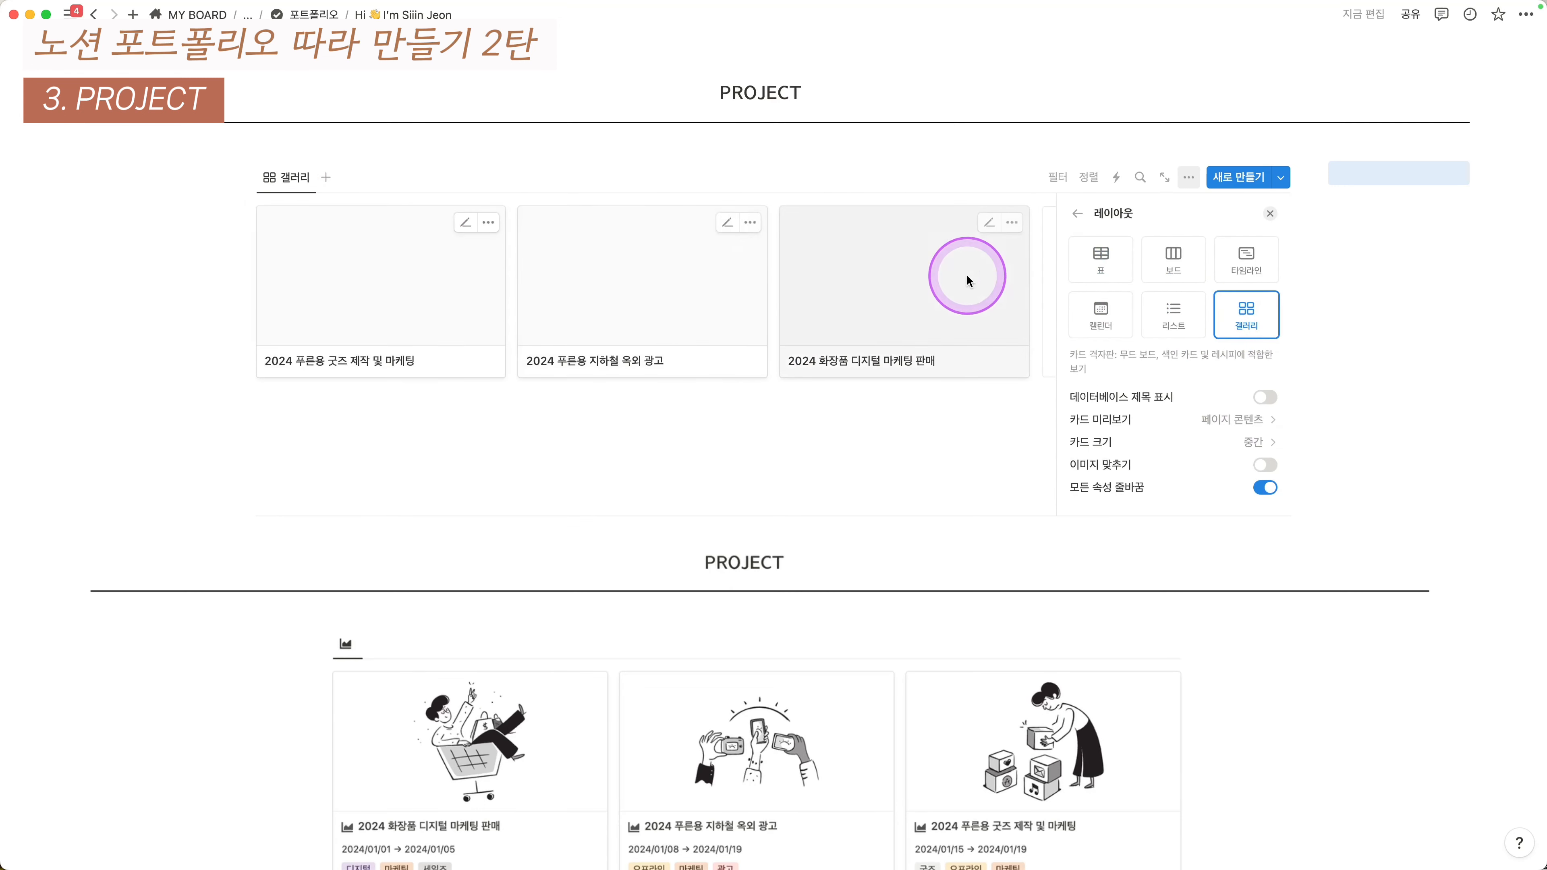
click(1143, 415)
click(1168, 516)
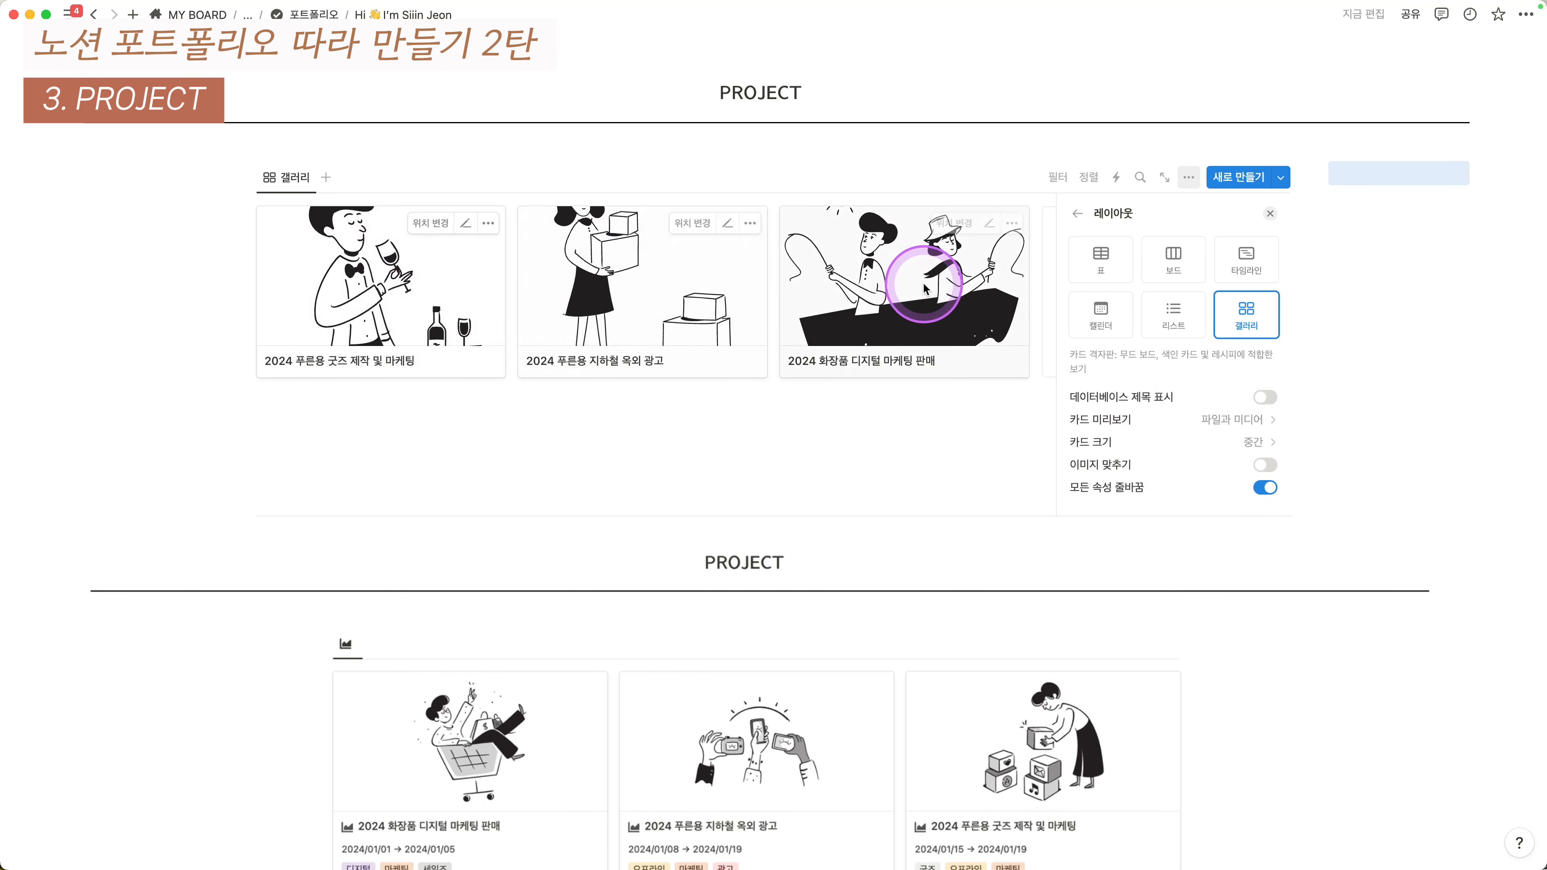
click(1165, 462)
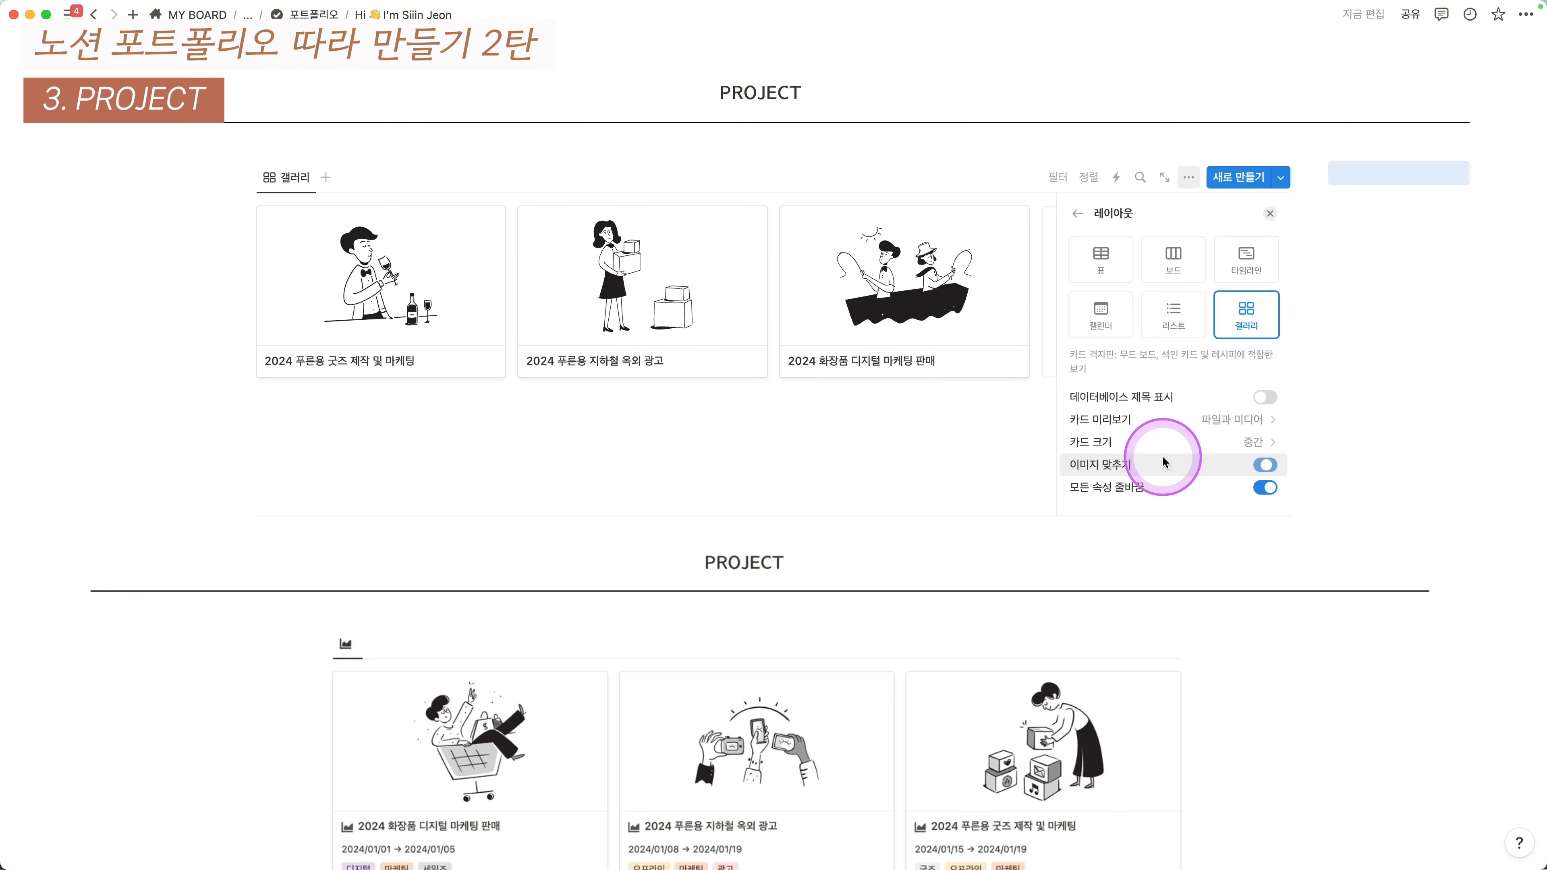
click(1076, 213)
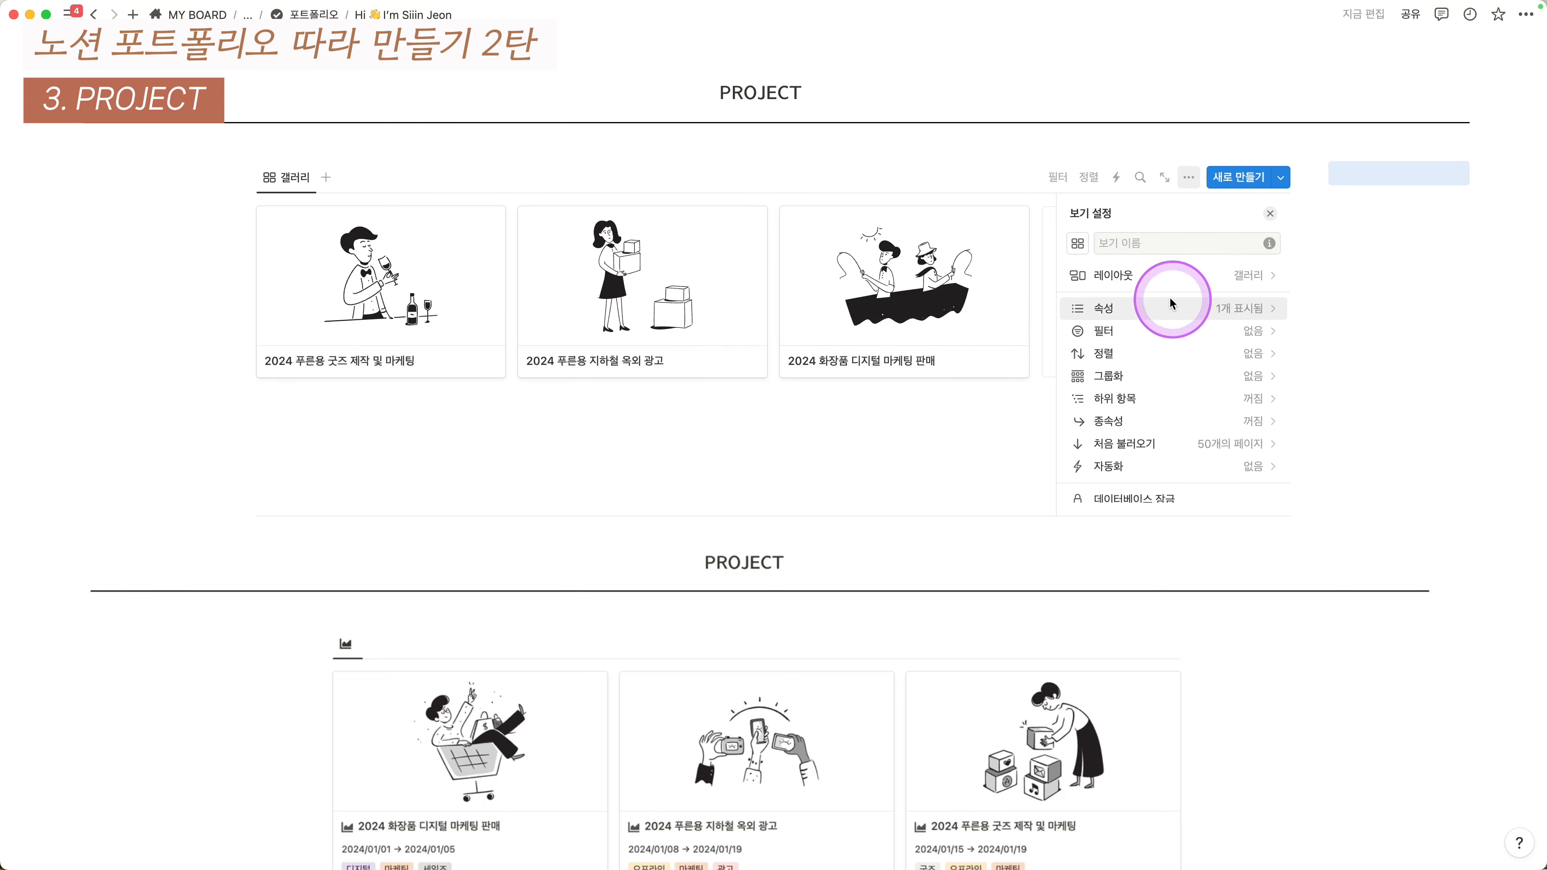
- Show 날짜 and KEYWORDS on the gallery cards, with the date listed first
click(1148, 313)
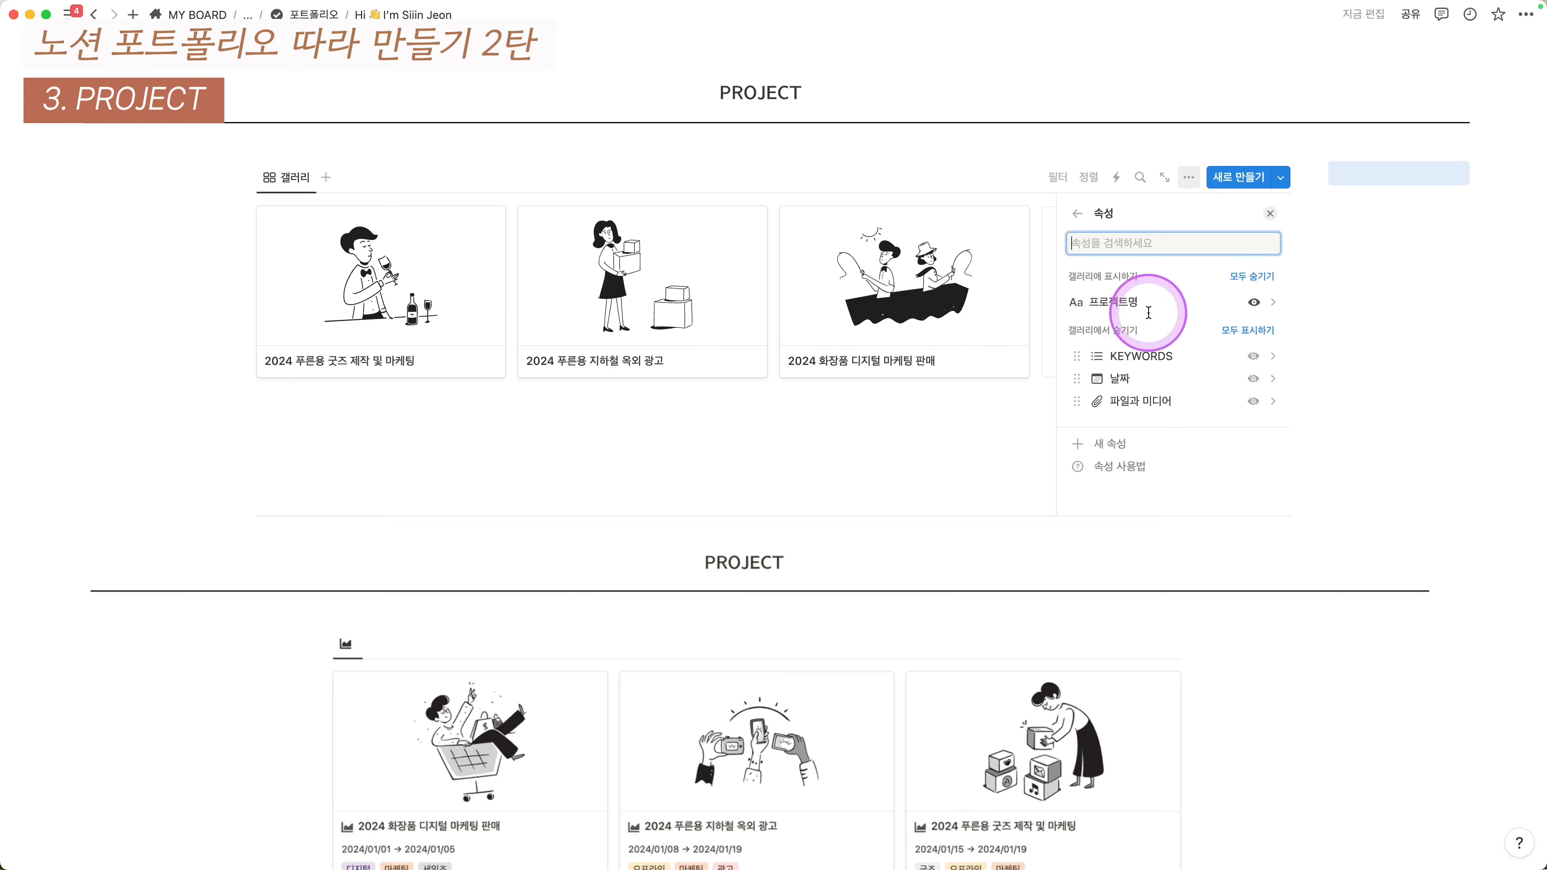
click(1253, 356)
click(1253, 378)
drag(1157, 346, 1157, 321)
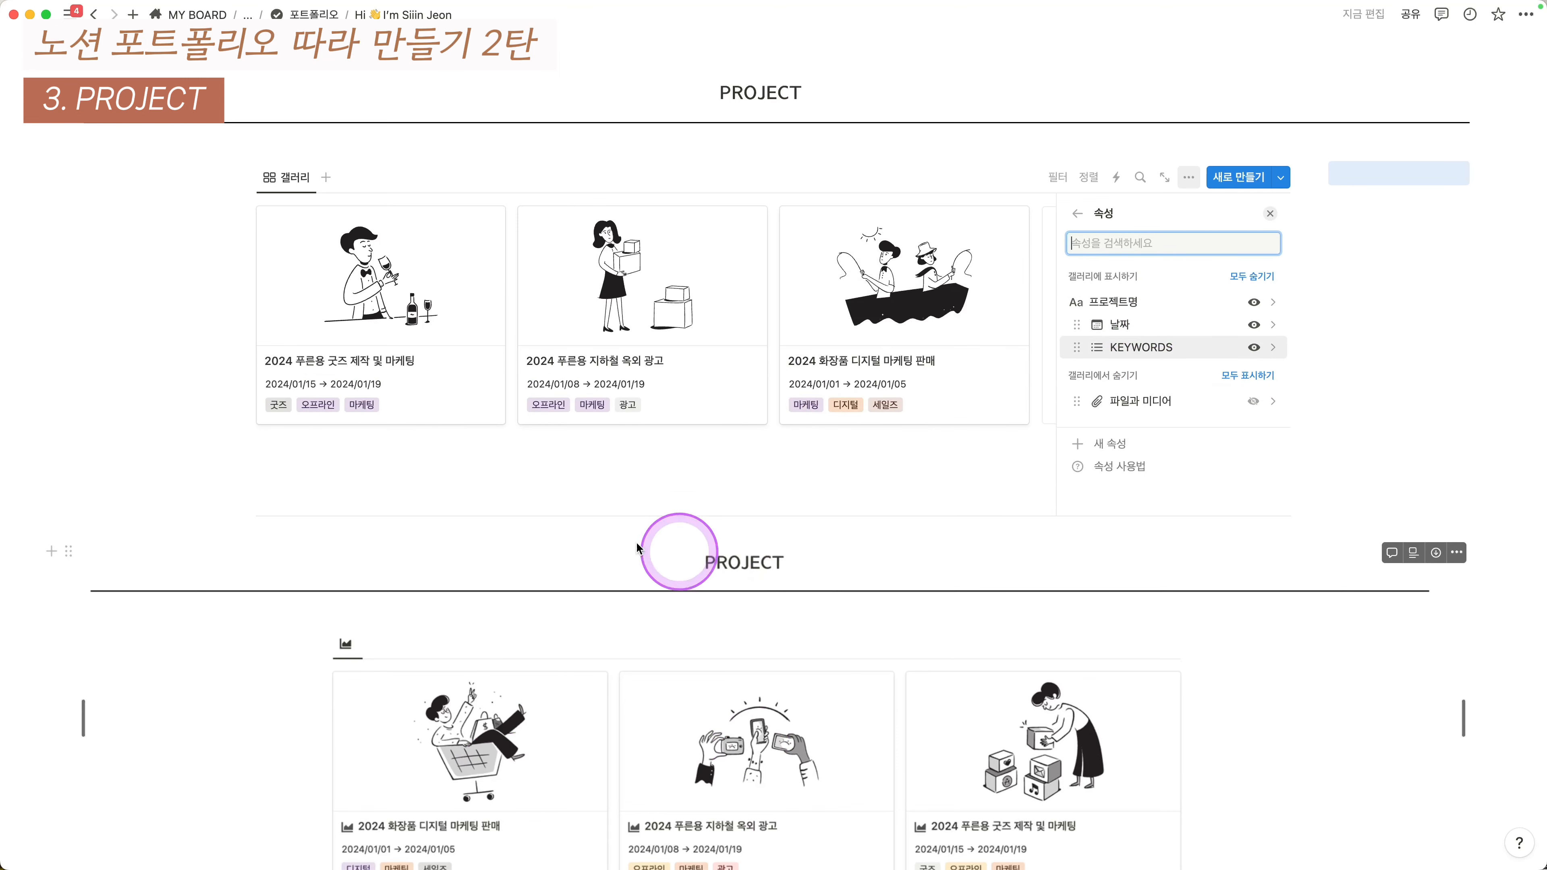
click(1079, 213)
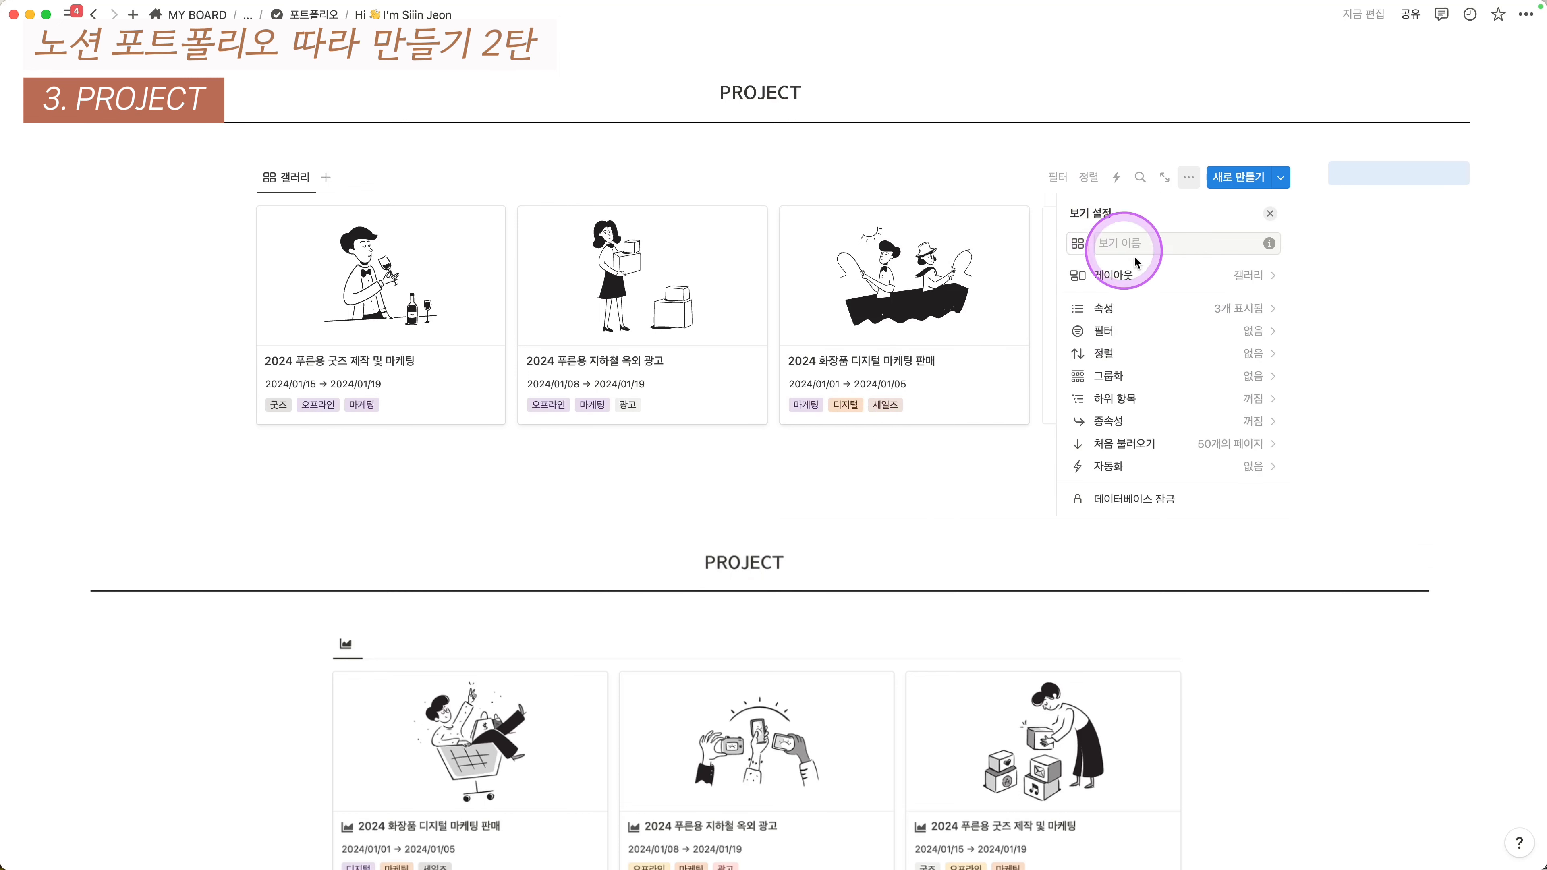
- Pick a new icon for the gallery view and close the view settings
click(1078, 242)
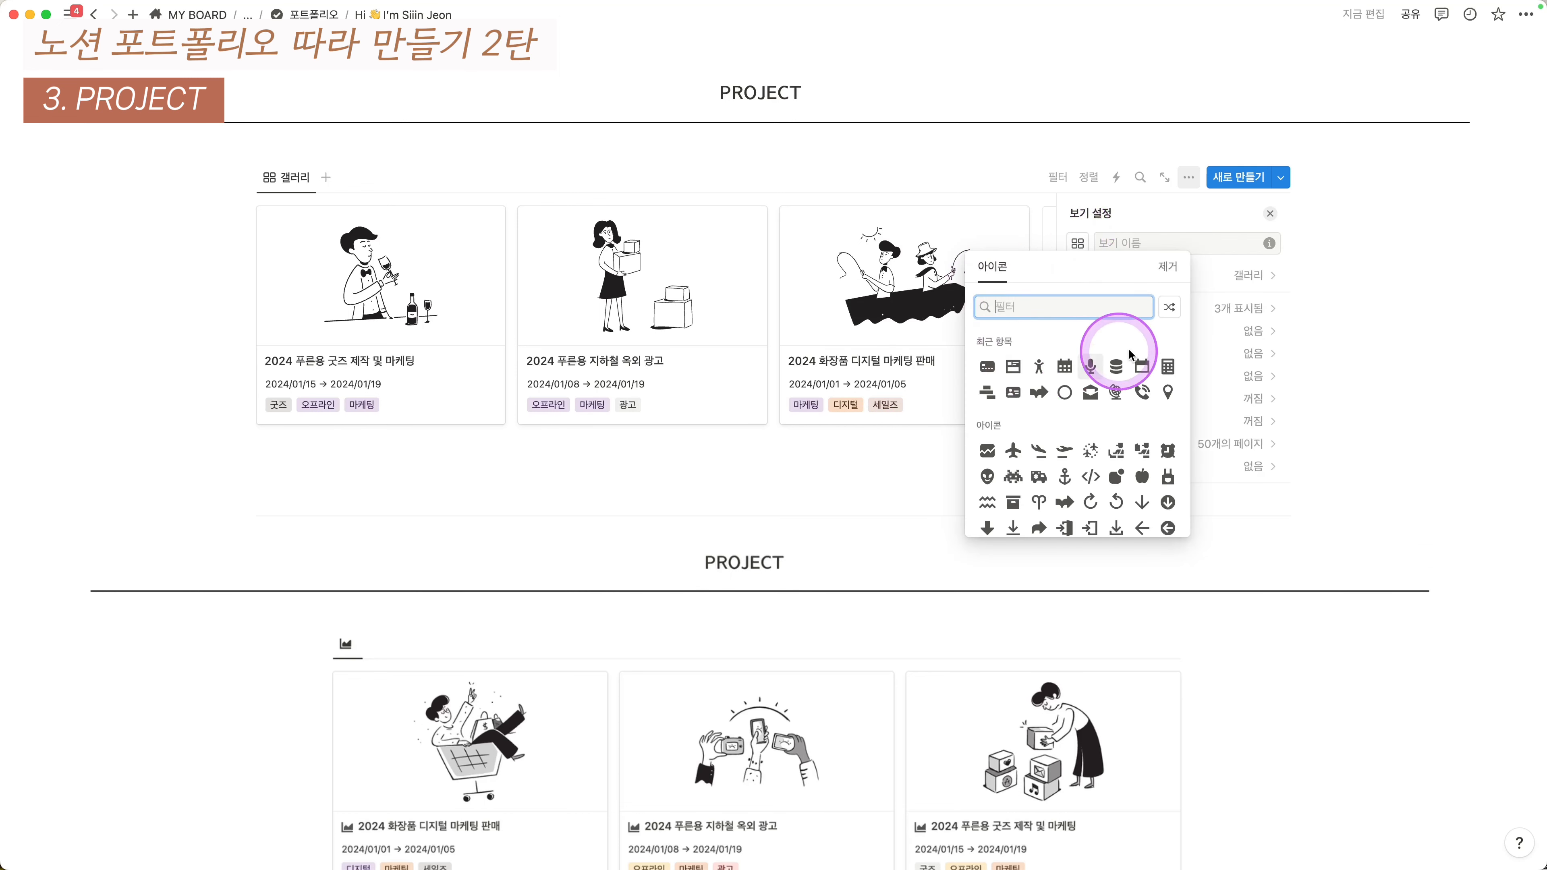
click(987, 394)
click(1152, 242)
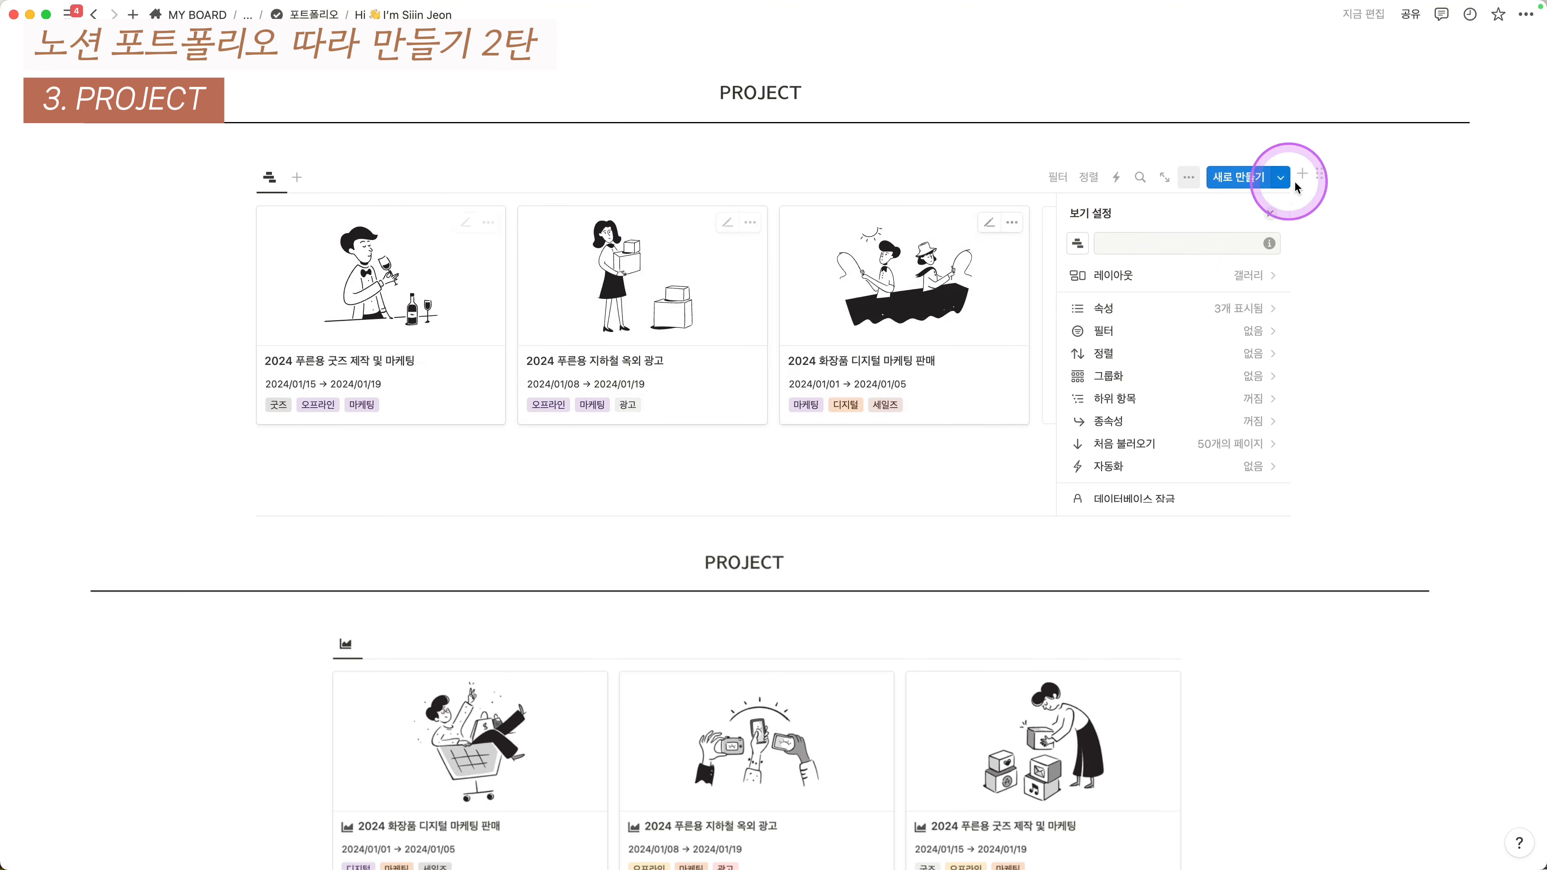
click(1271, 215)
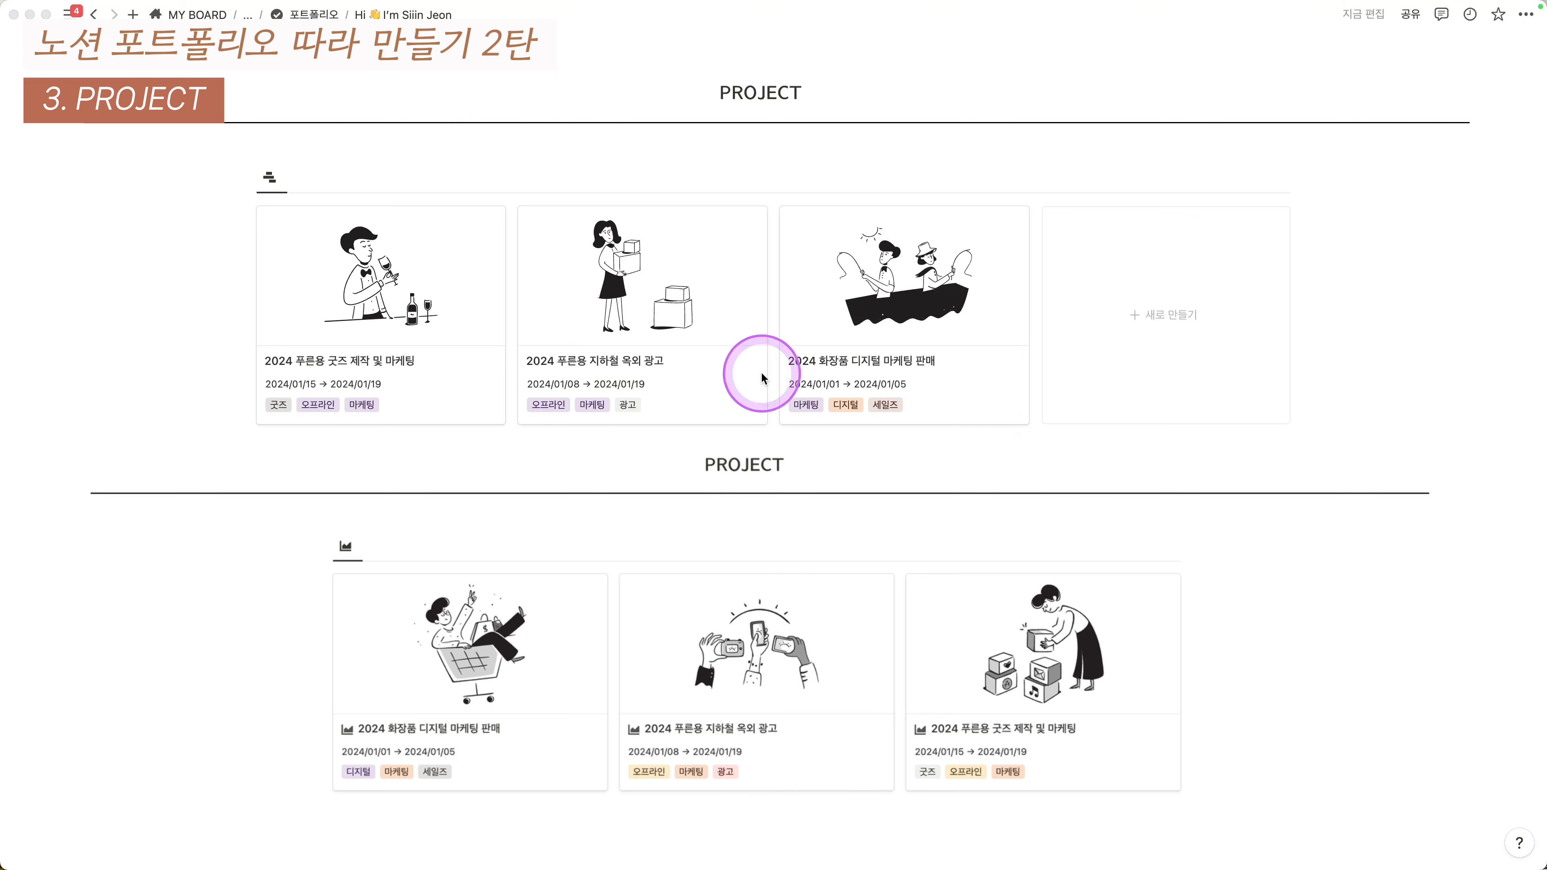
click(1008, 164)
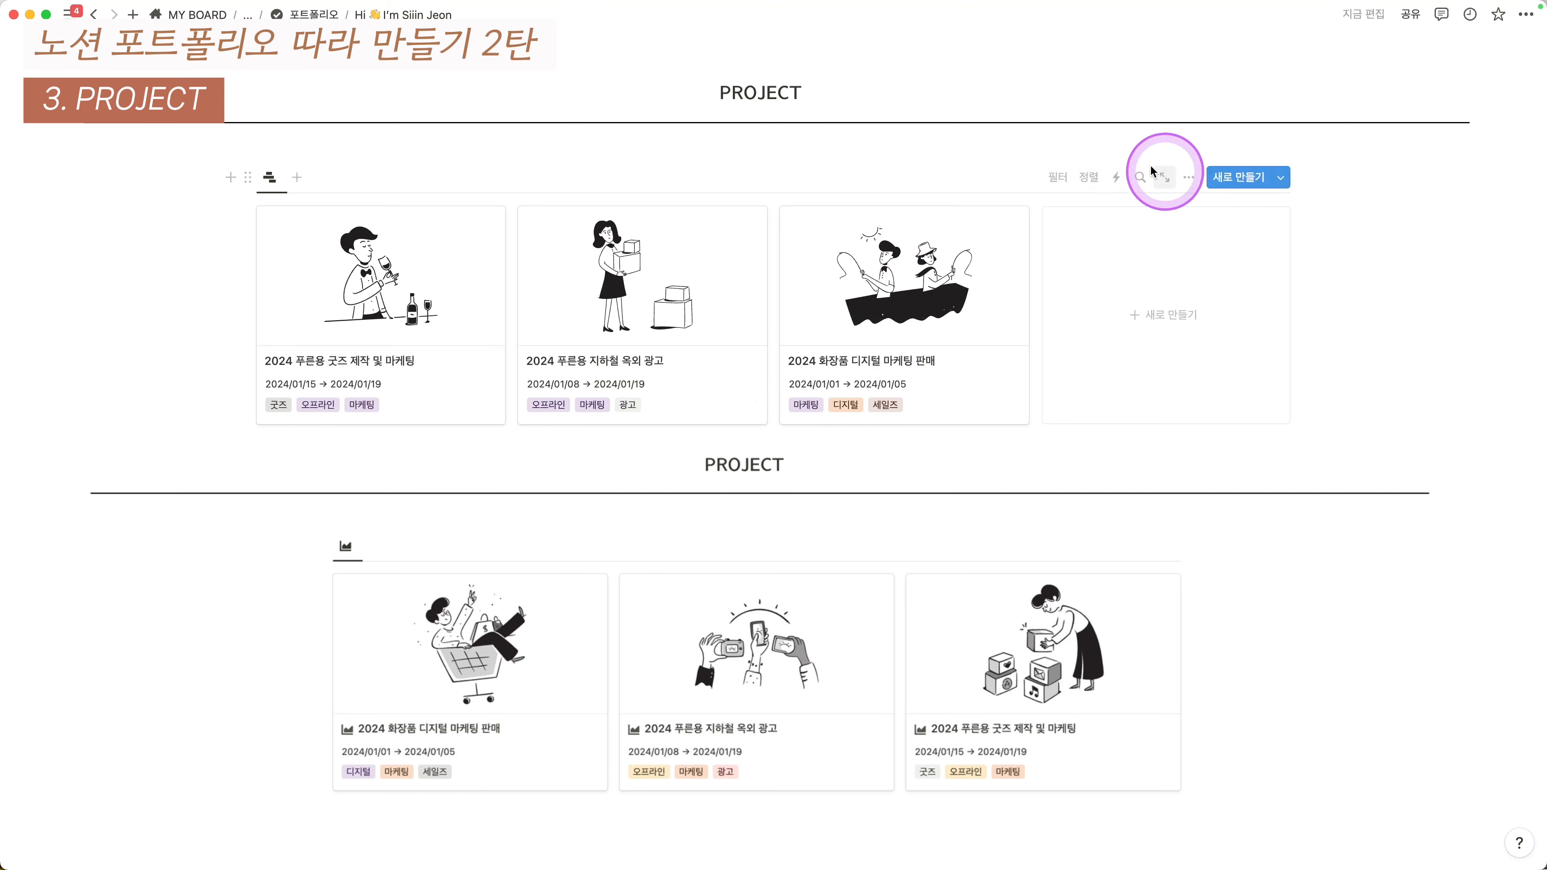
- Create a new template for the PROJECT DB database
click(1280, 178)
click(1075, 350)
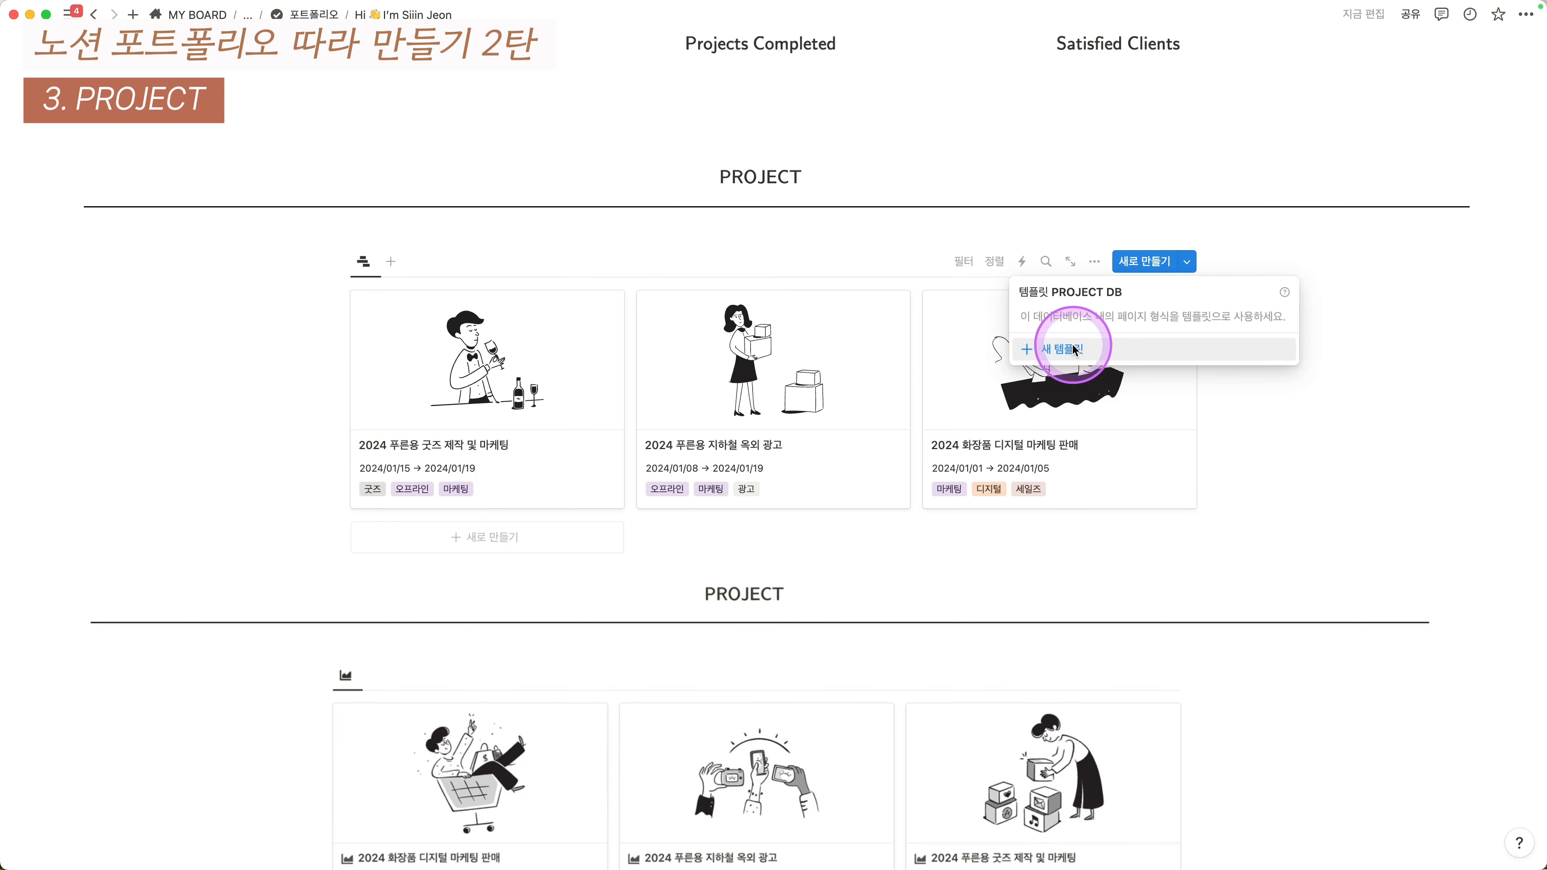
click(1175, 245)
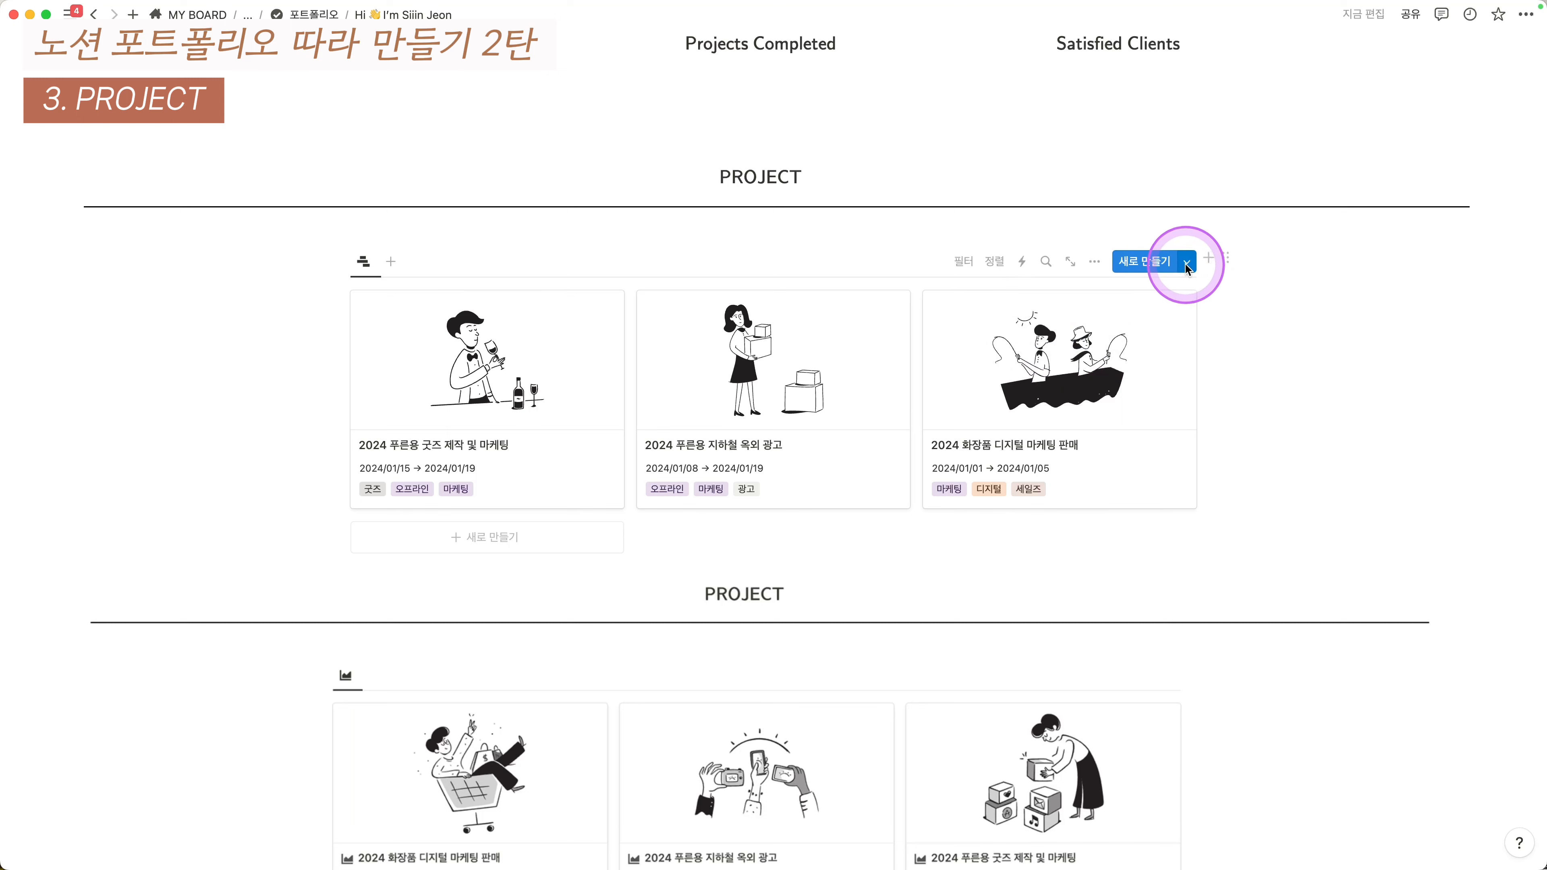
click(1186, 262)
click(1085, 360)
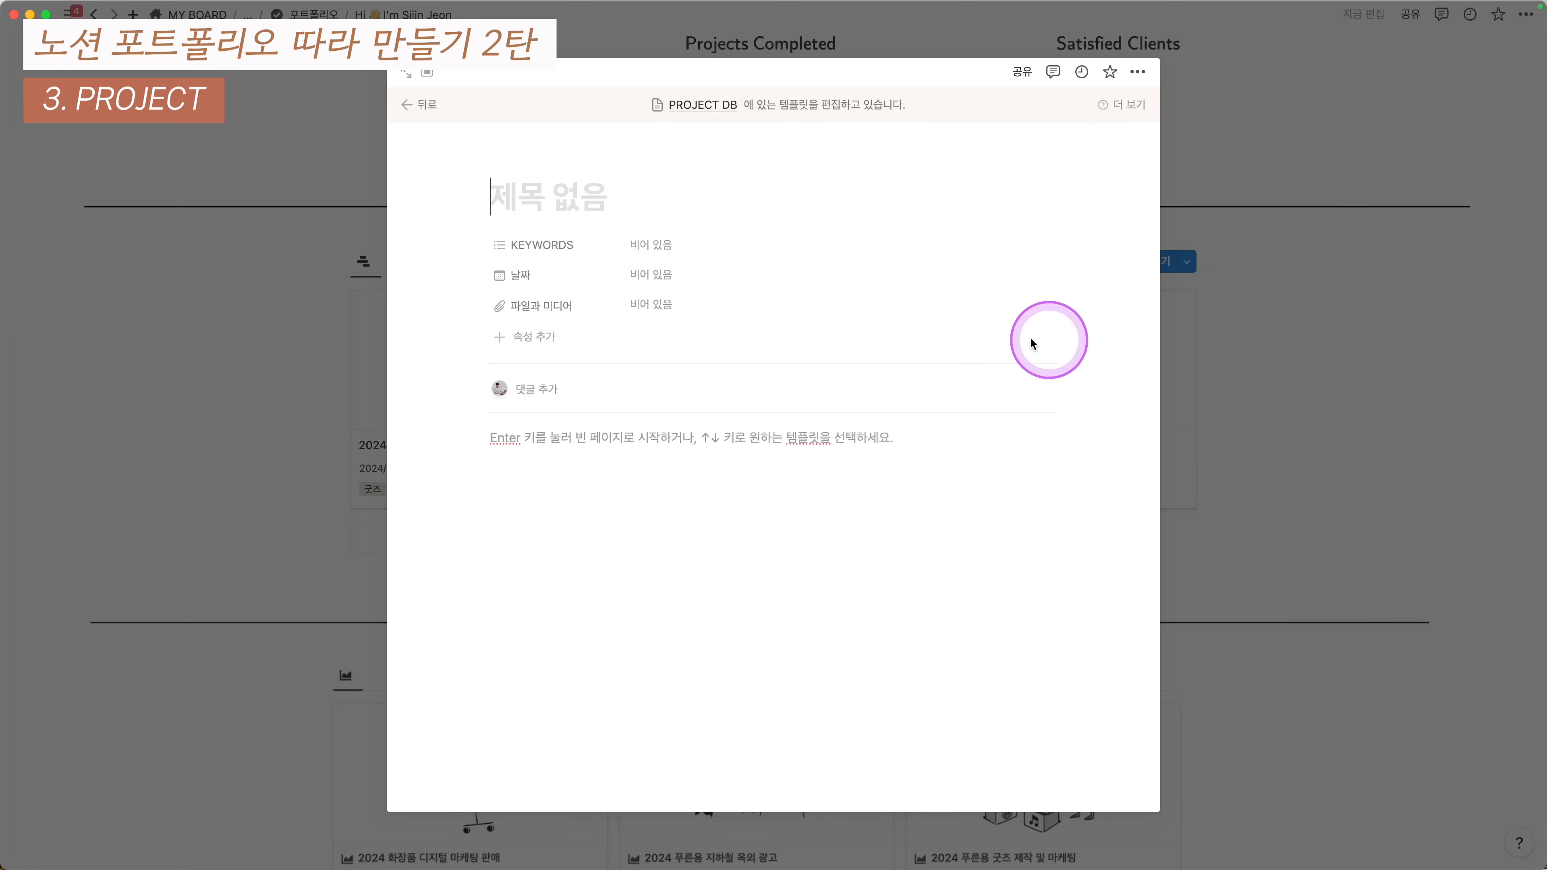
- Write Background, Approuch and Outcomes lines in the template body
click(675, 450)
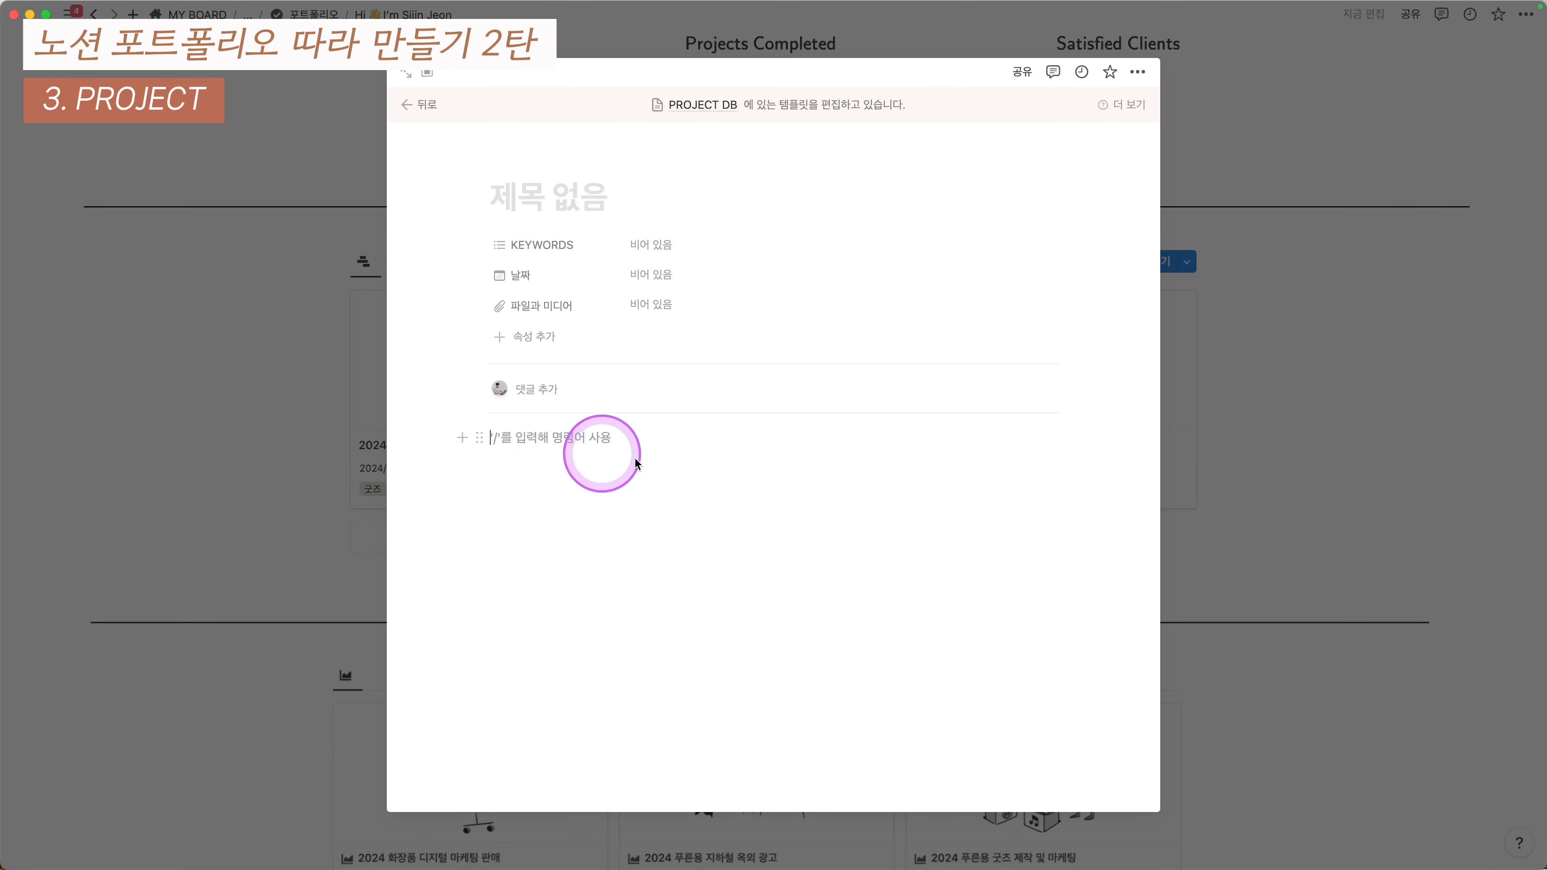
text(B)
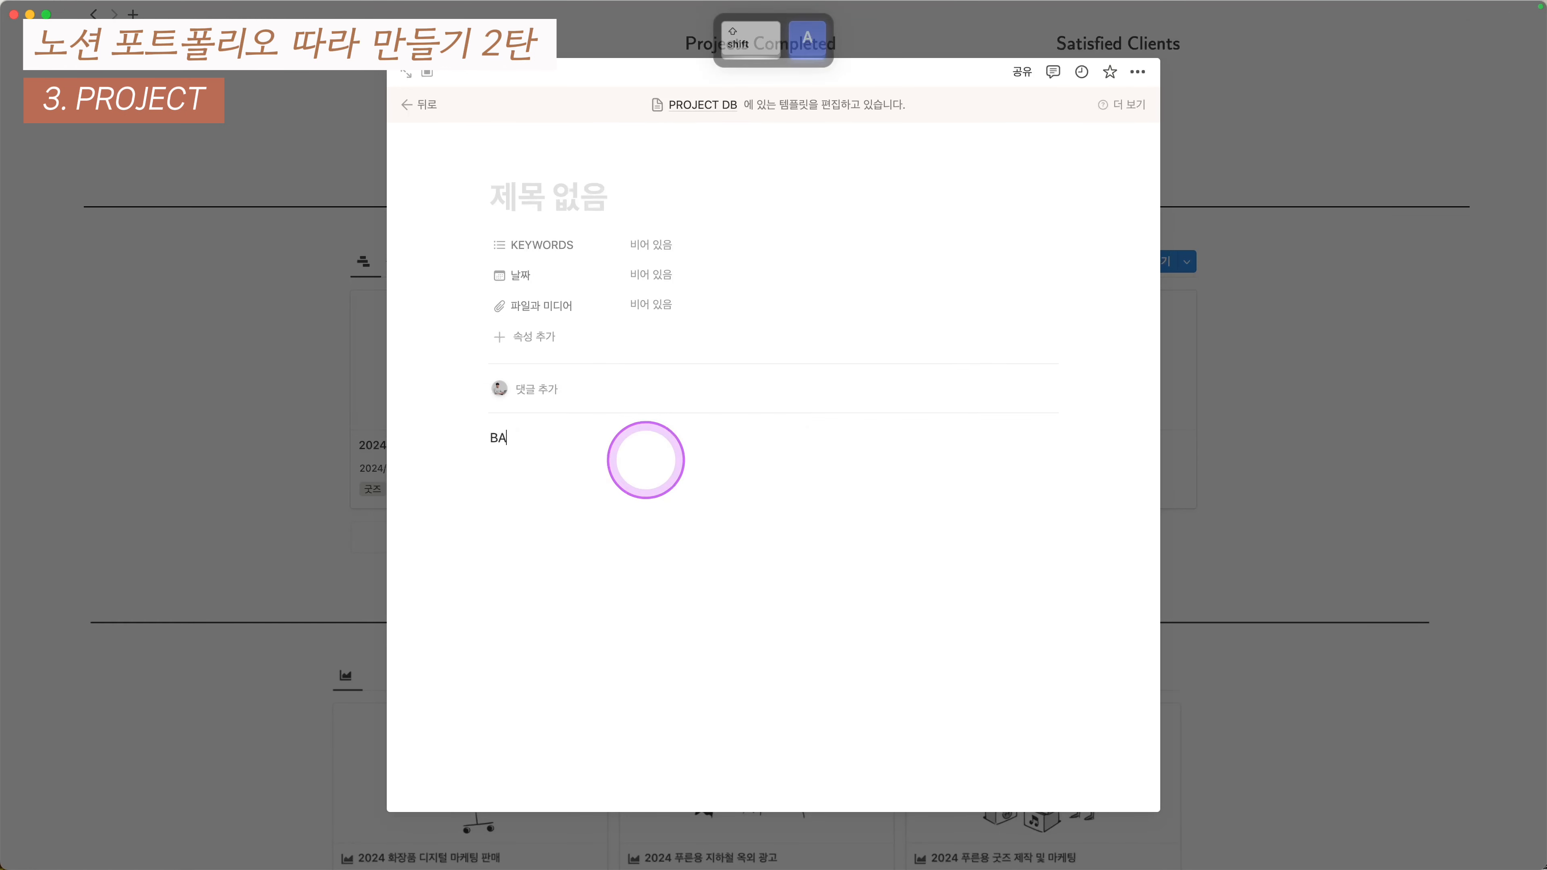
text(ackground)
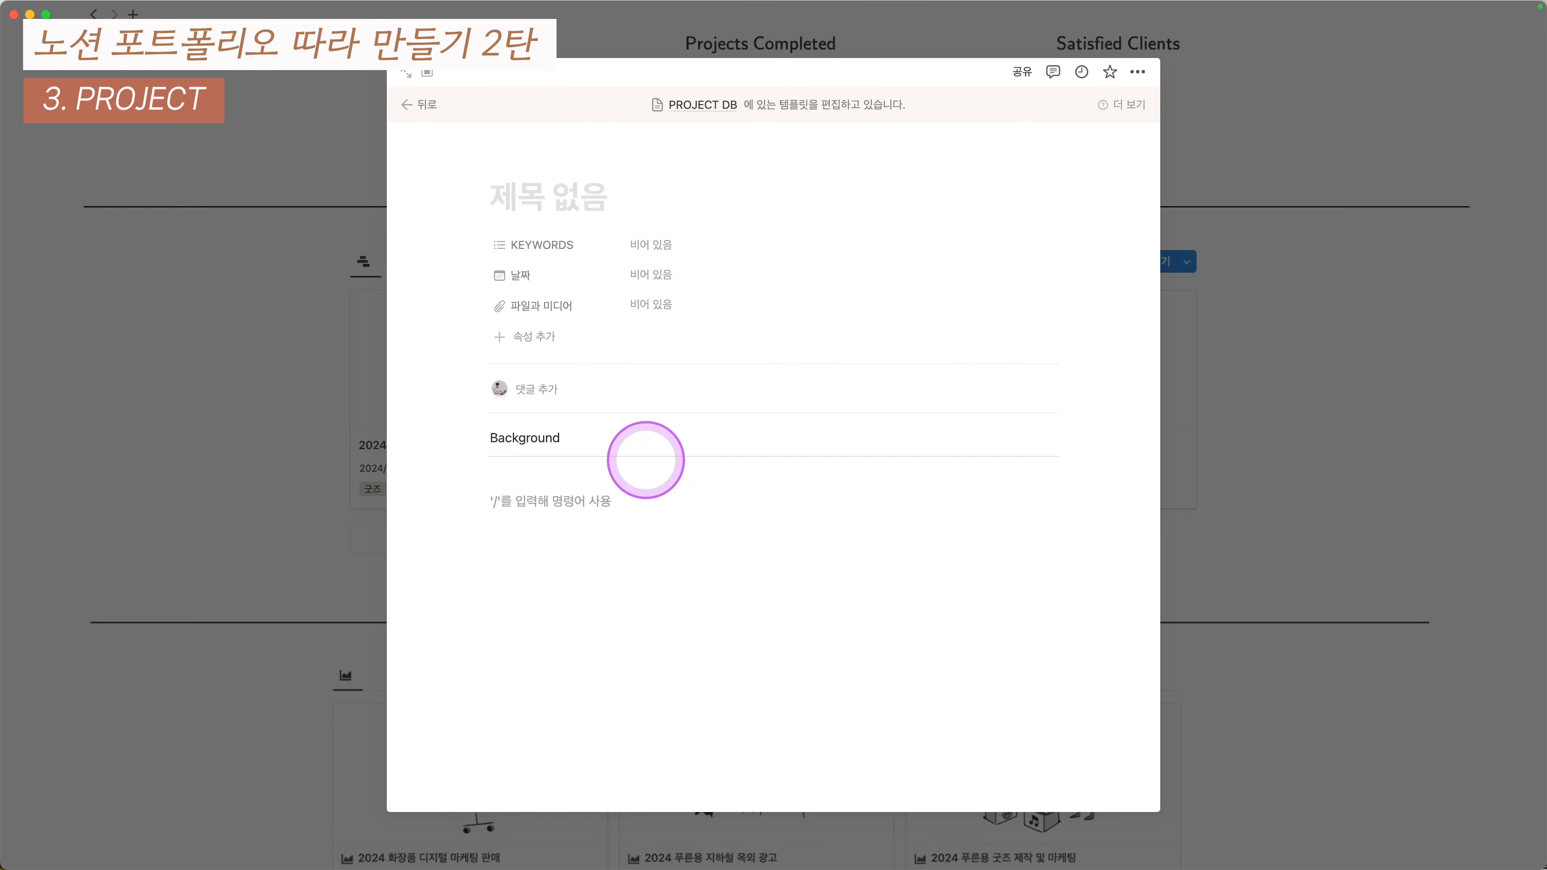
text(Approuch)
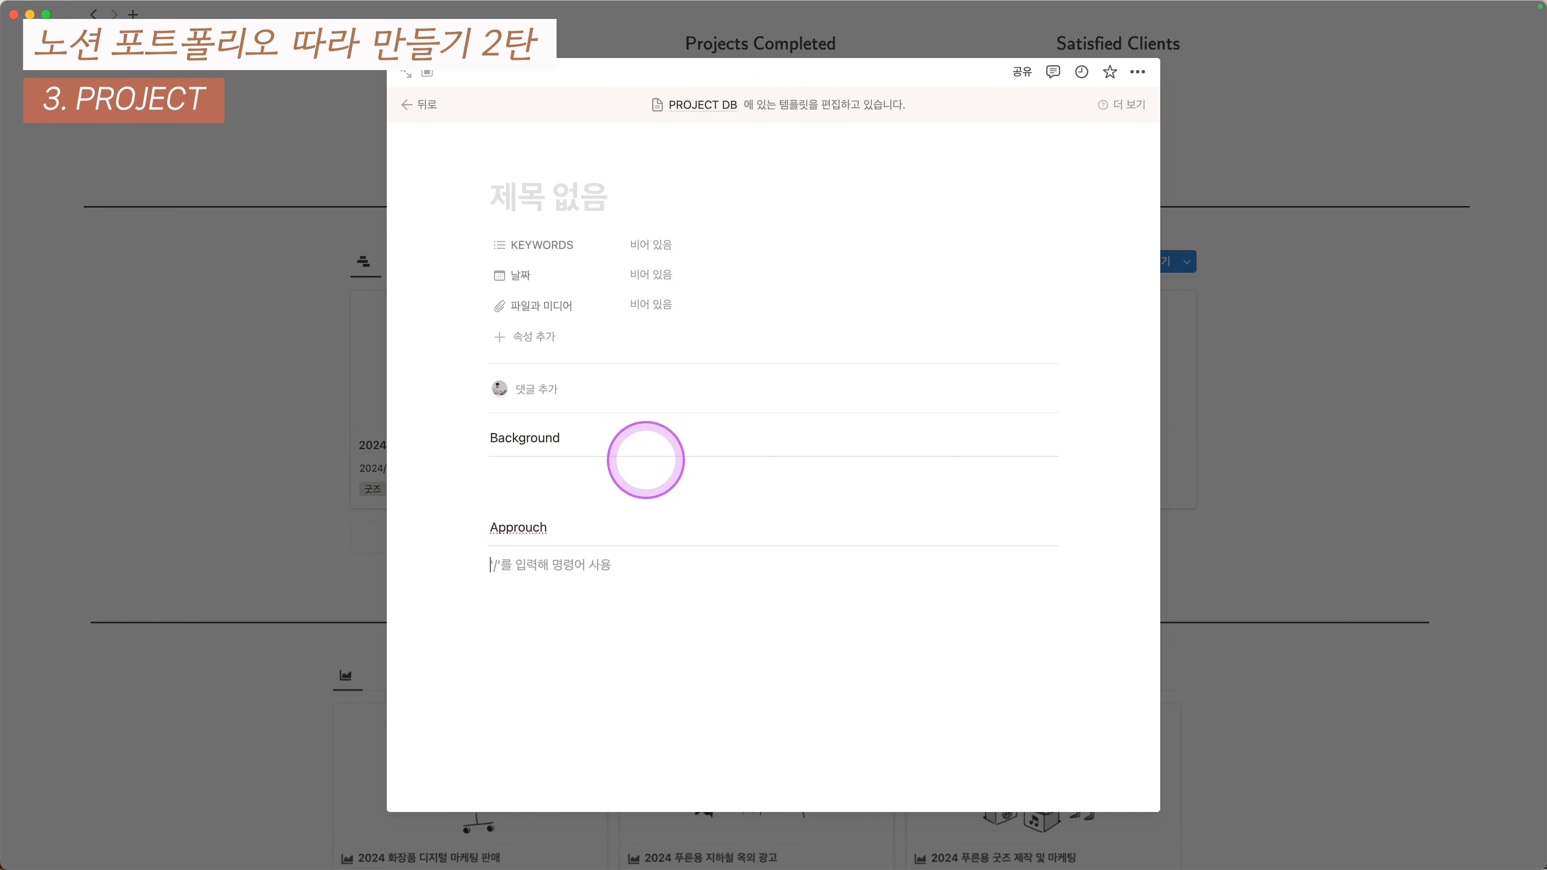
text(Out)
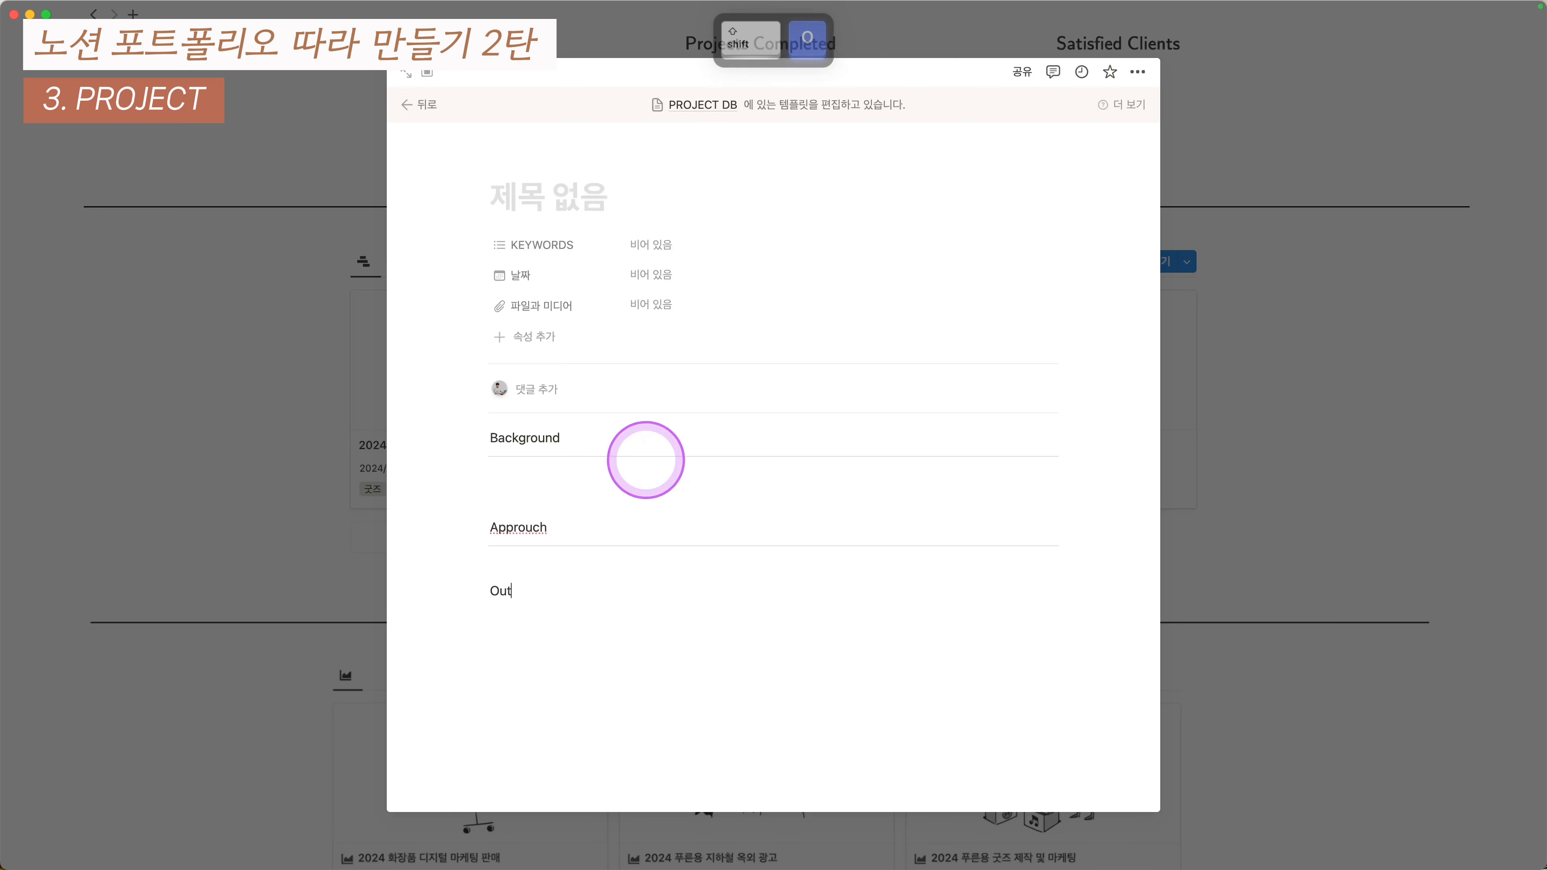
text(comes)
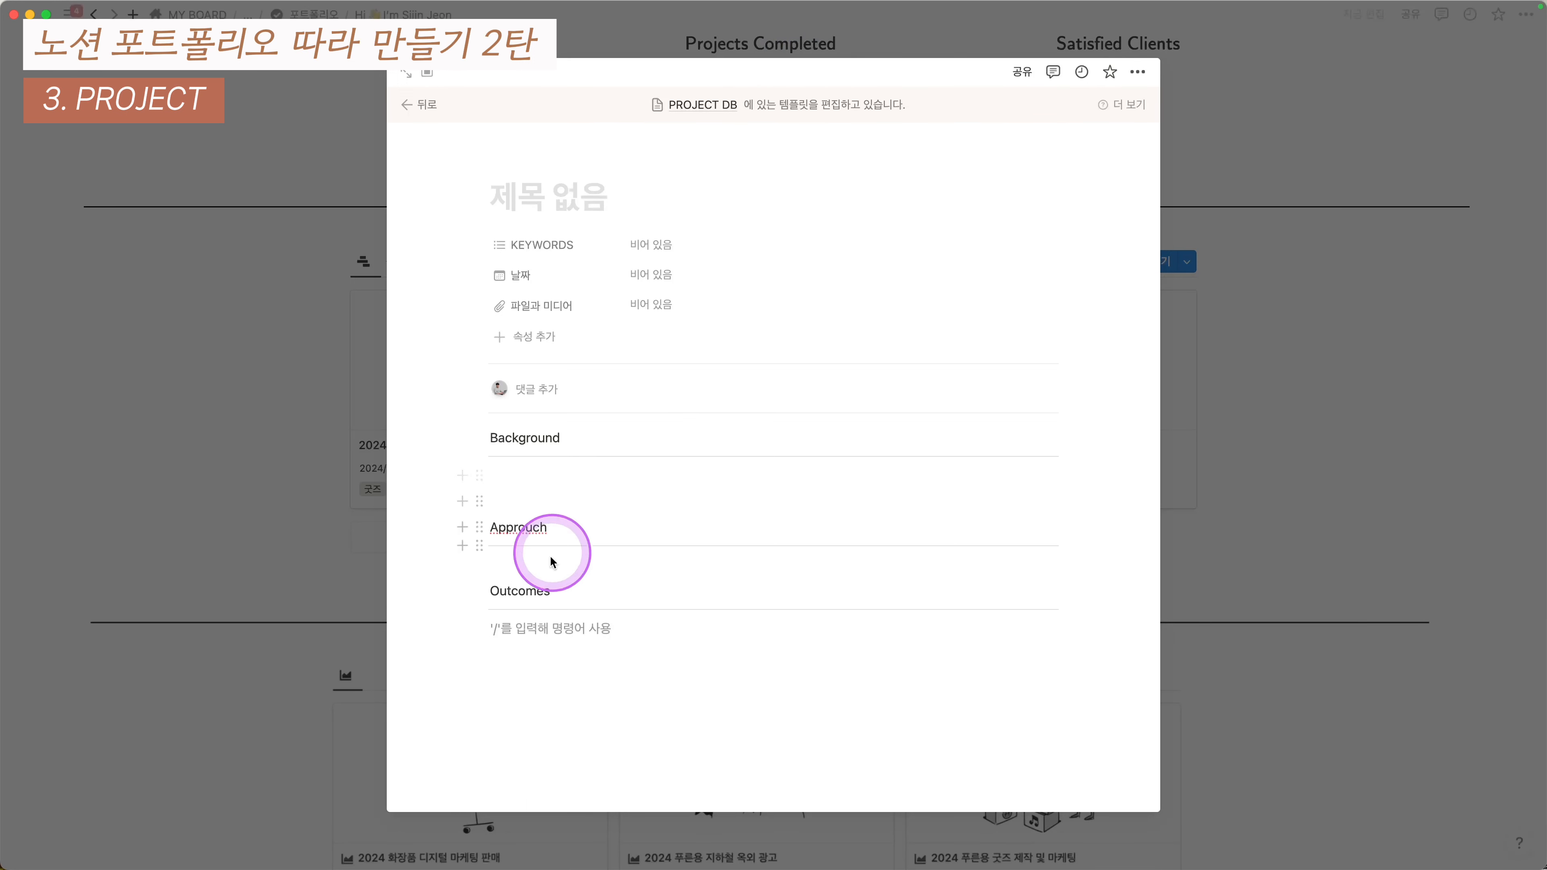
key(super+shift+Up)
- Make Background, Approuch and Outcomes second-level headings
click(560, 440)
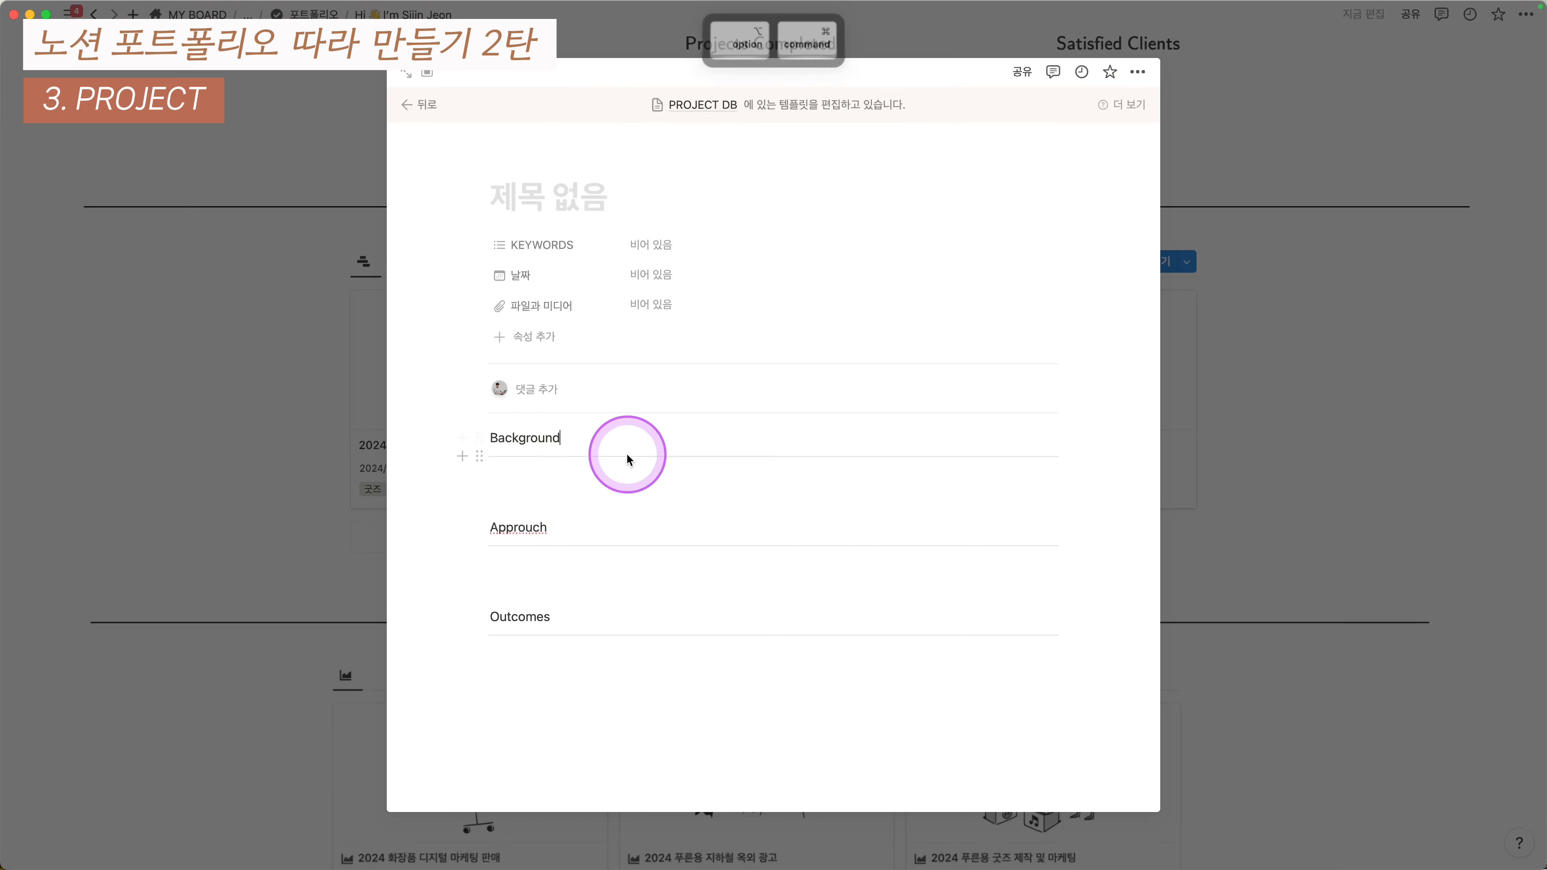
key(super+alt+2)
click(581, 525)
key(super+alt+2)
click(563, 652)
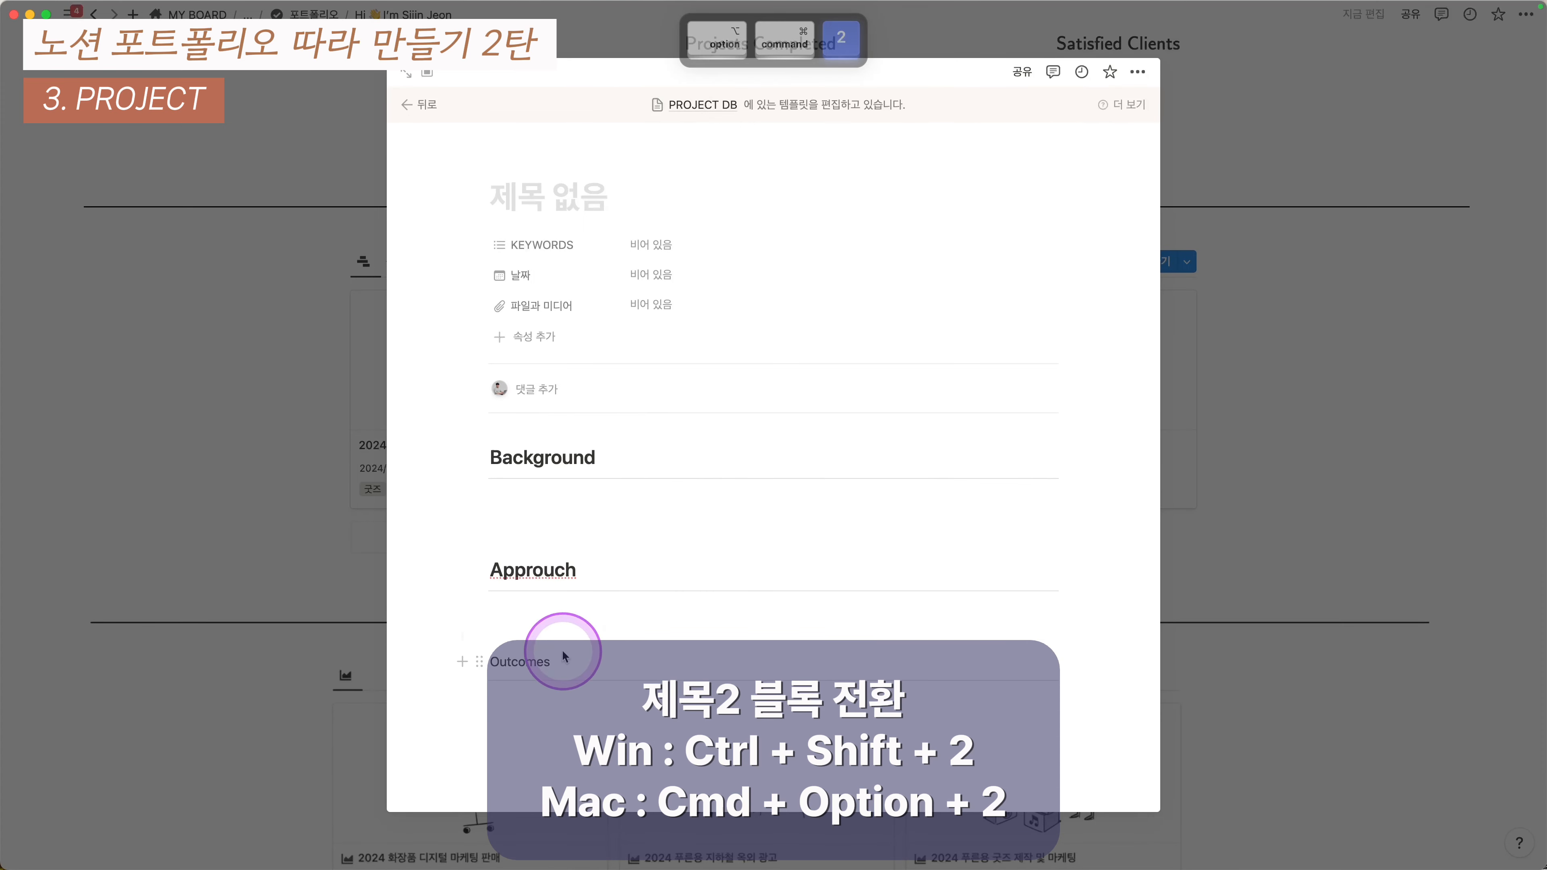
key(super+alt+2)
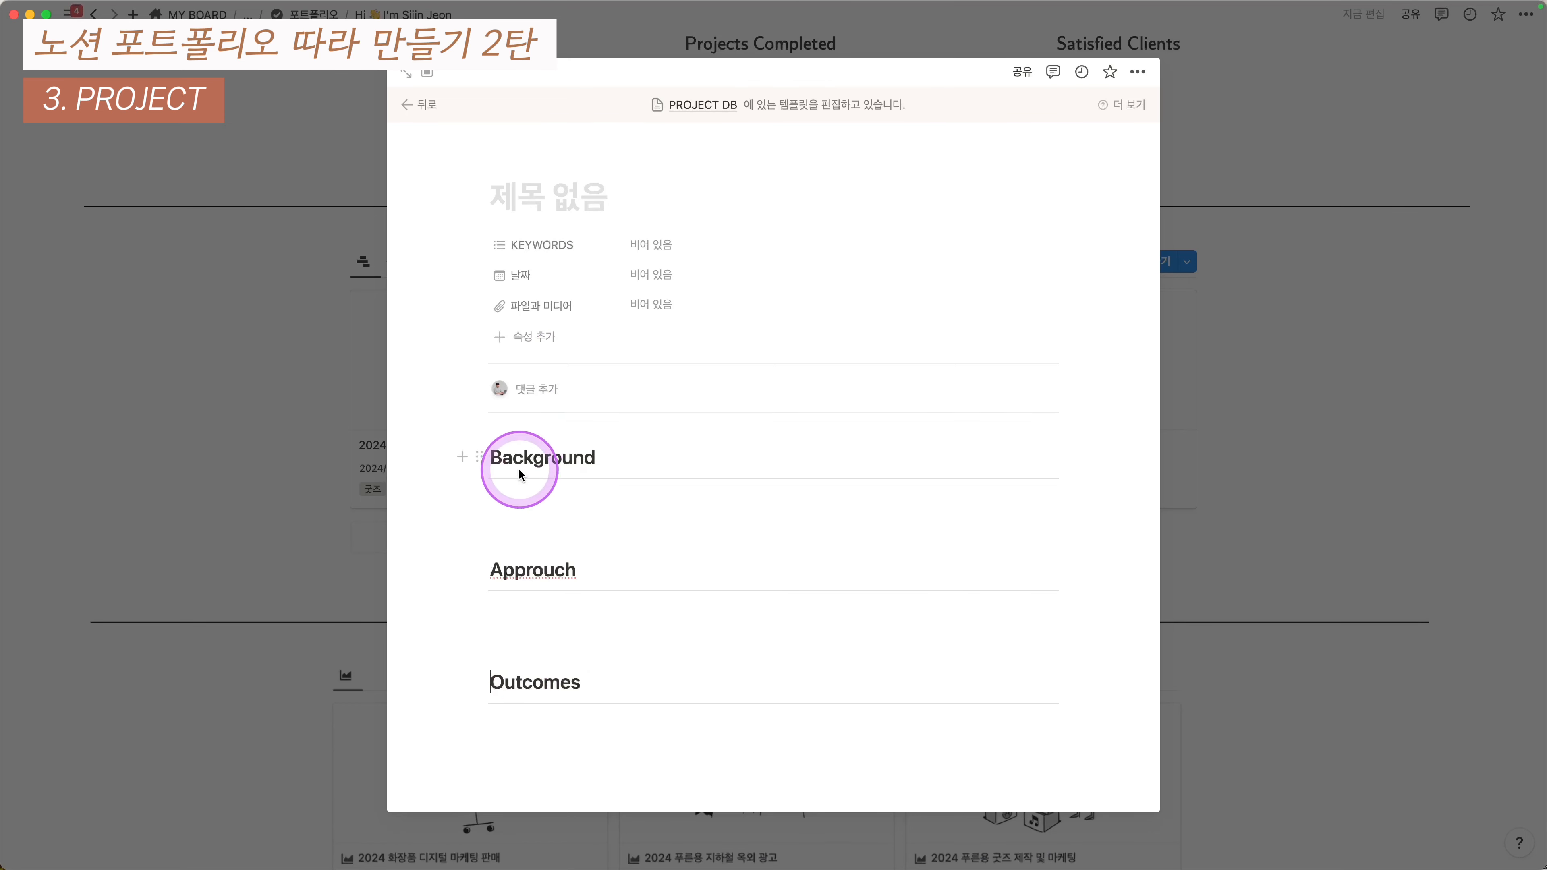
click(505, 434)
- Insert an empty image block above Background using /image
text(/image)
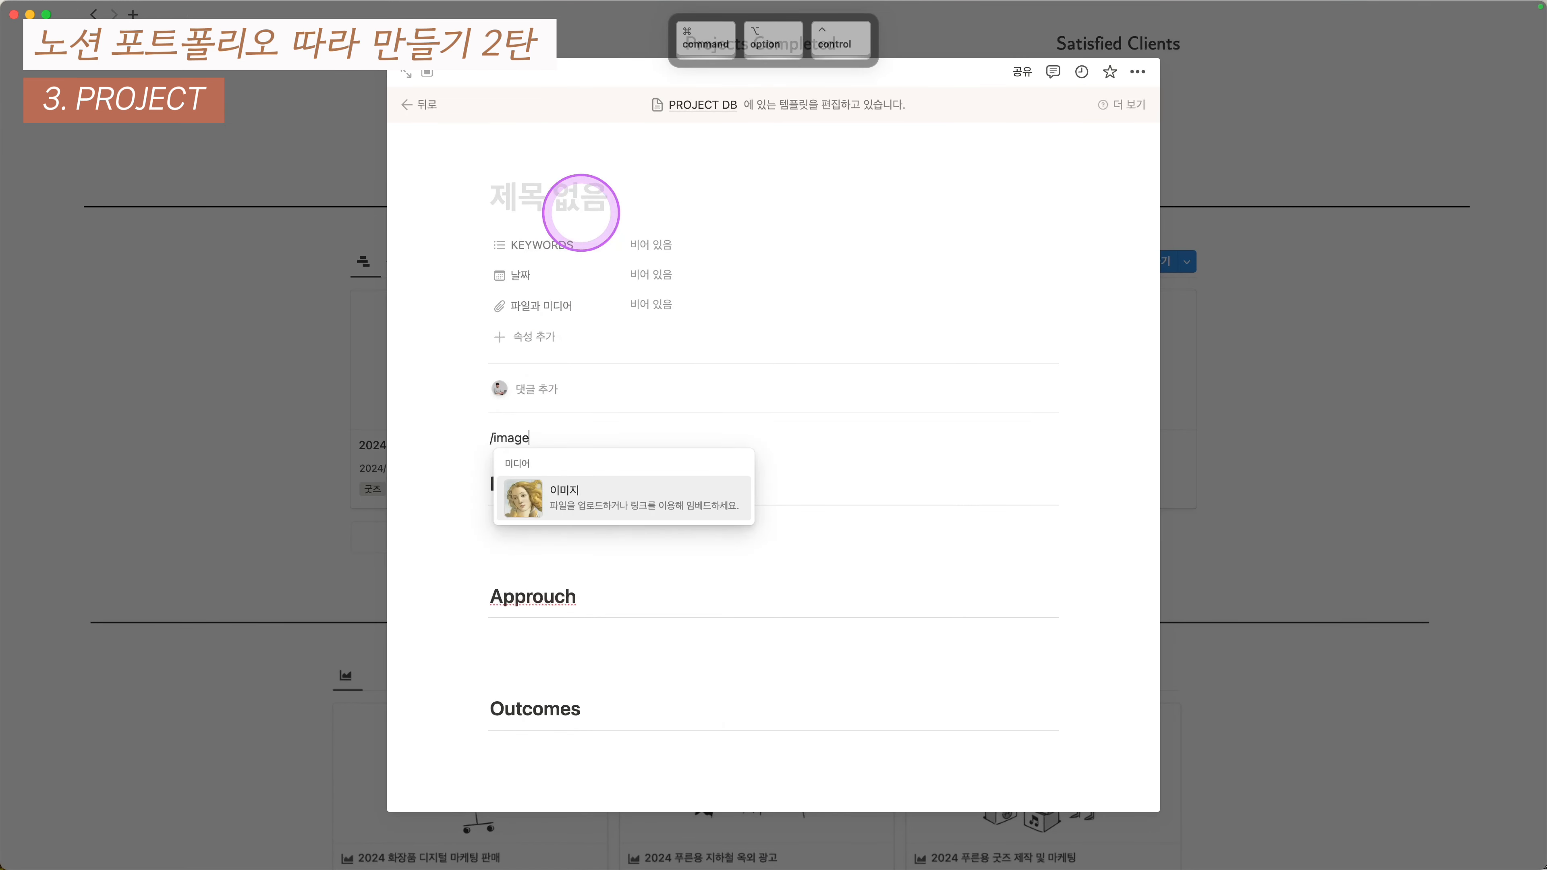
key(Return)
click(450, 390)
- Copy the empty image block and paste two copies under the Approuch heading
scroll(432, 387, down, 1)
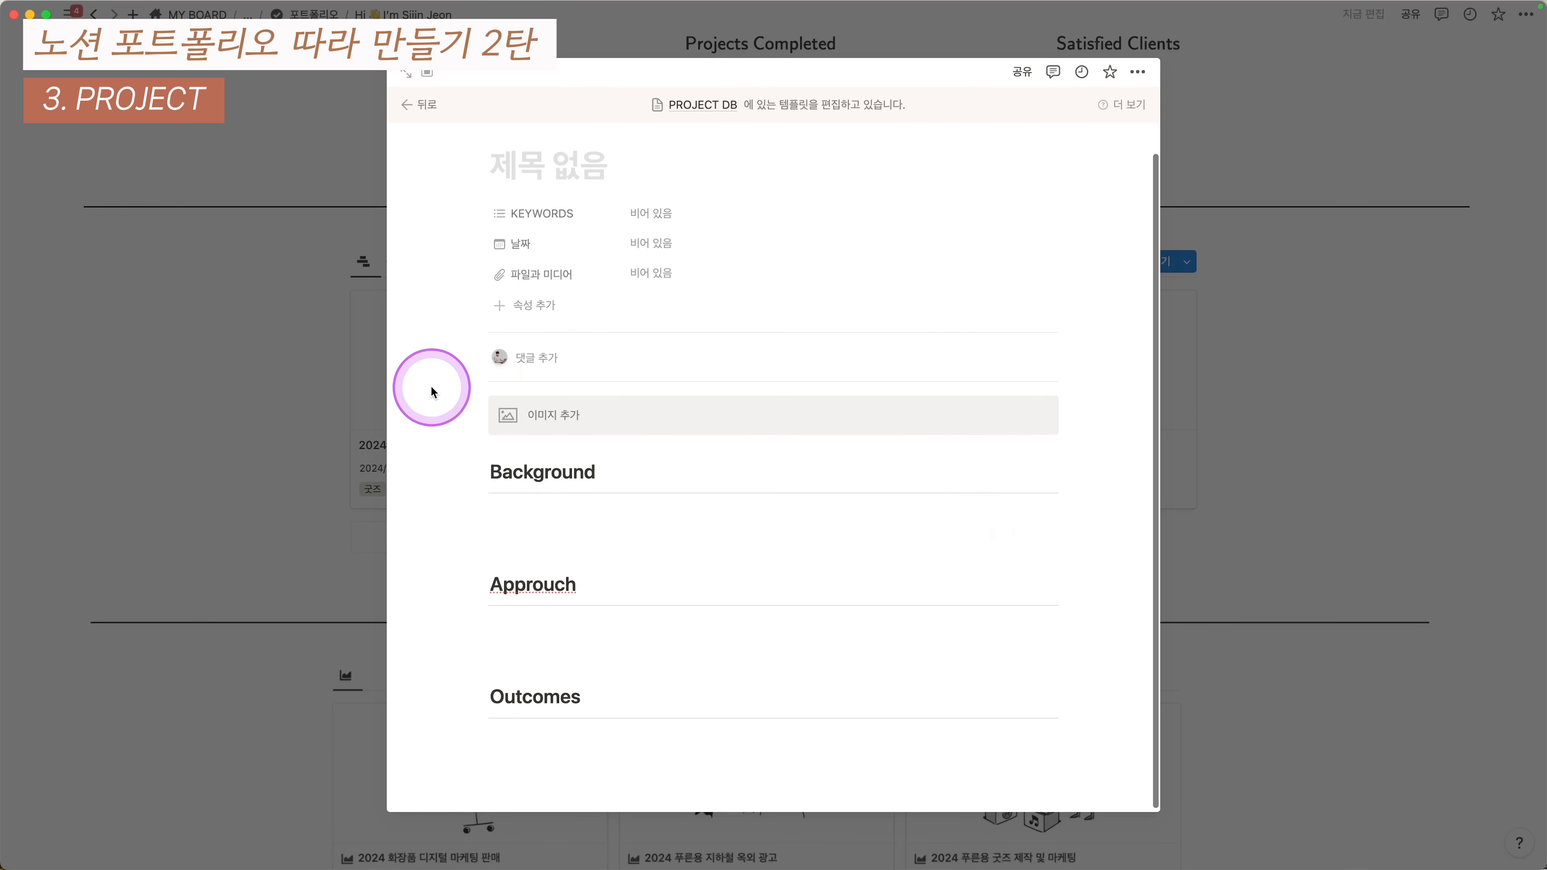
drag(431, 400, 566, 416)
key(super+c)
click(521, 541)
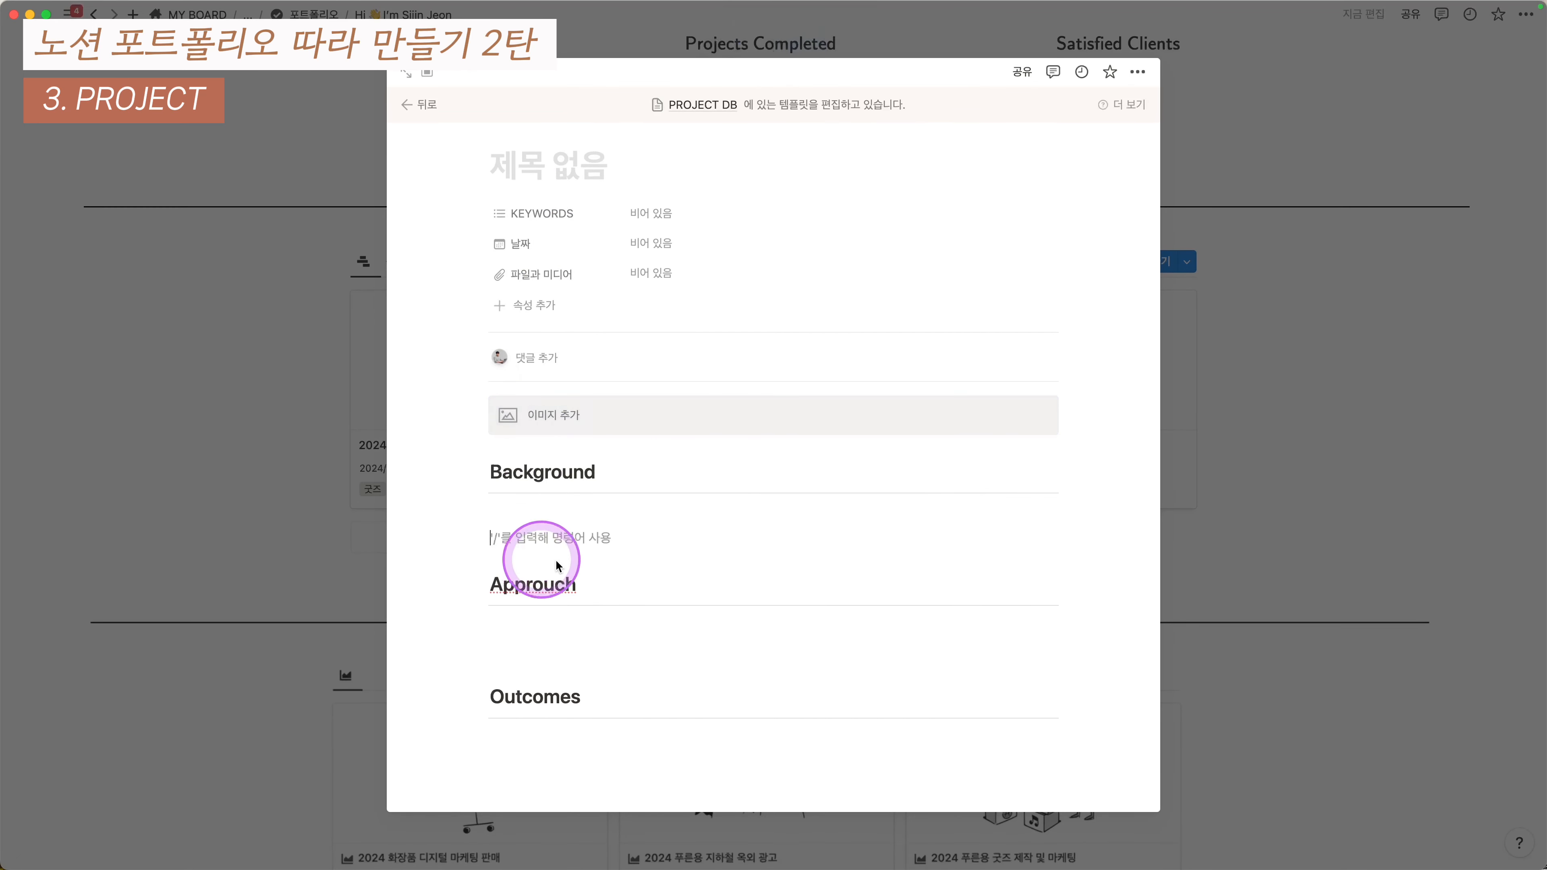
click(637, 637)
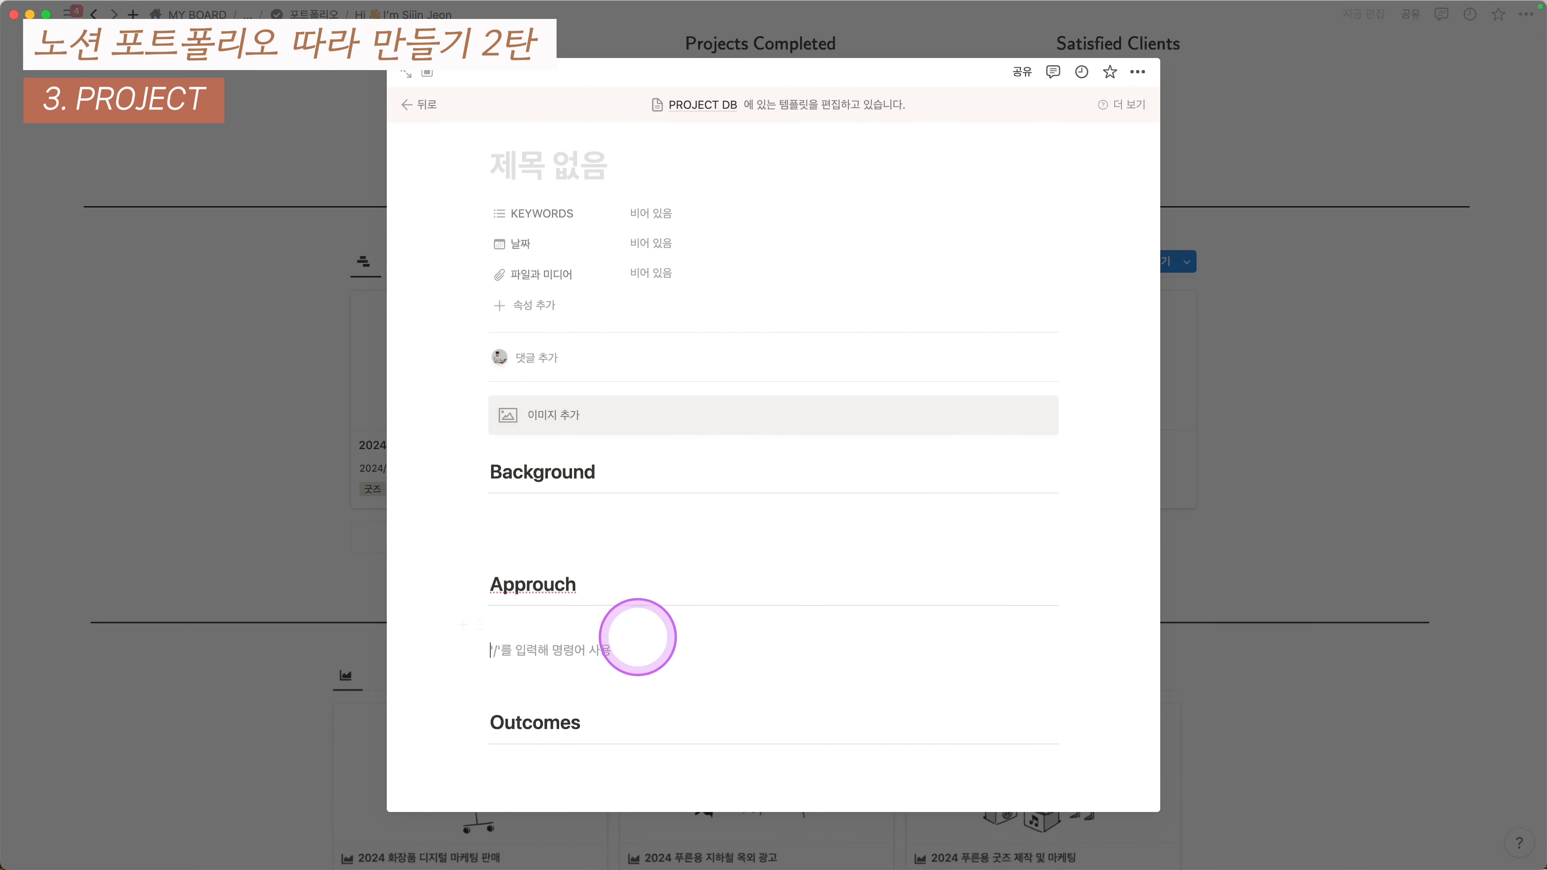
key(super+v)
scroll(647, 642, down, 1)
key(super+v)
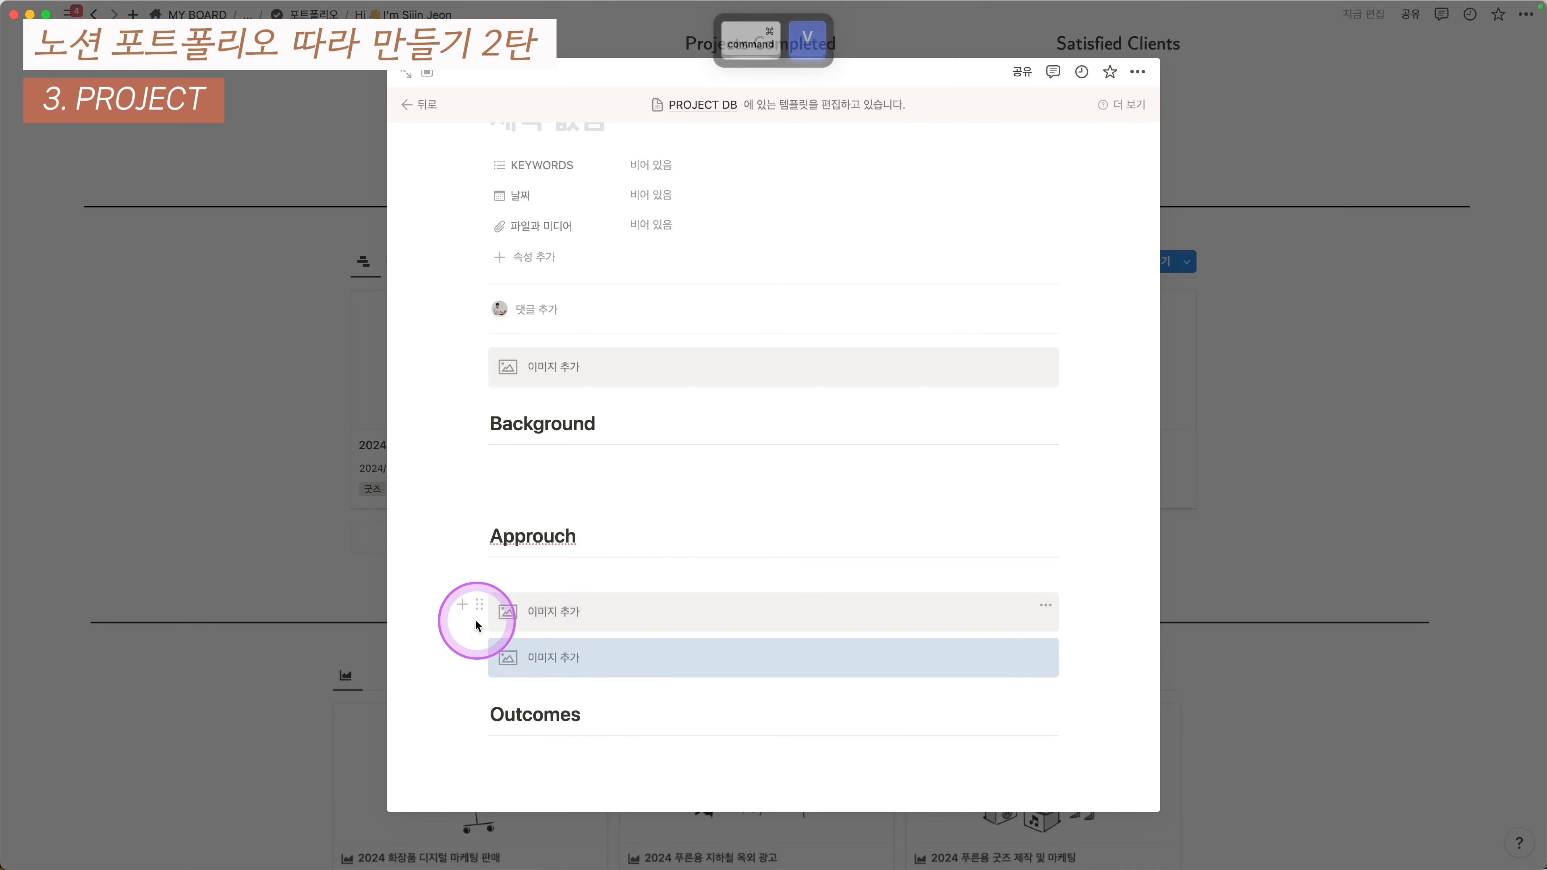
- Turn the two Approuch image blocks into side-by-side columns
drag(437, 622, 634, 645)
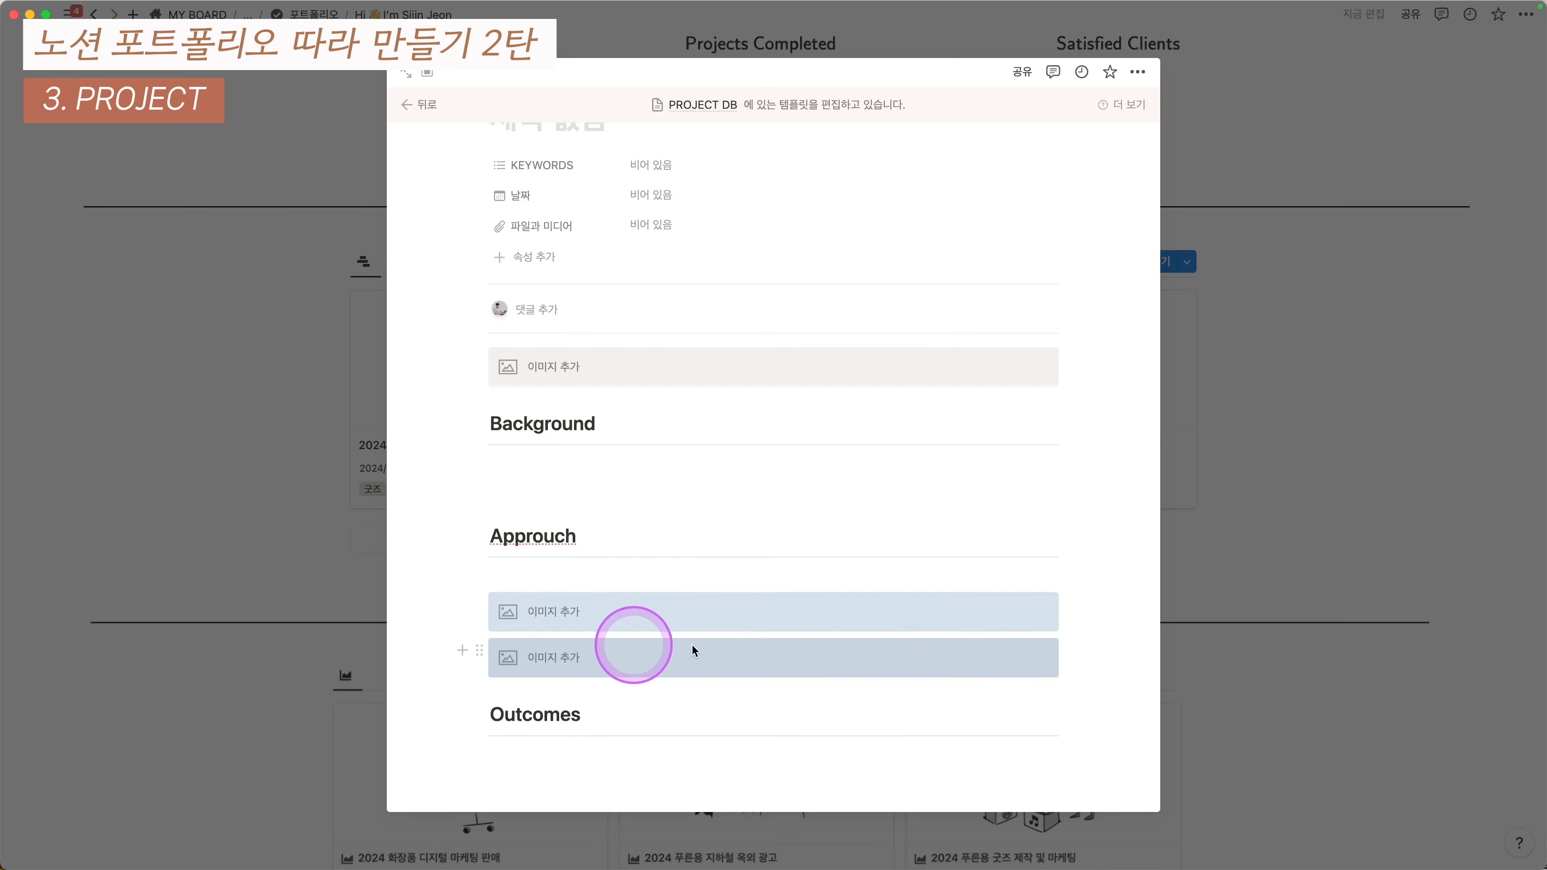
right_click(819, 648)
text(dd)
key(BackSpace)
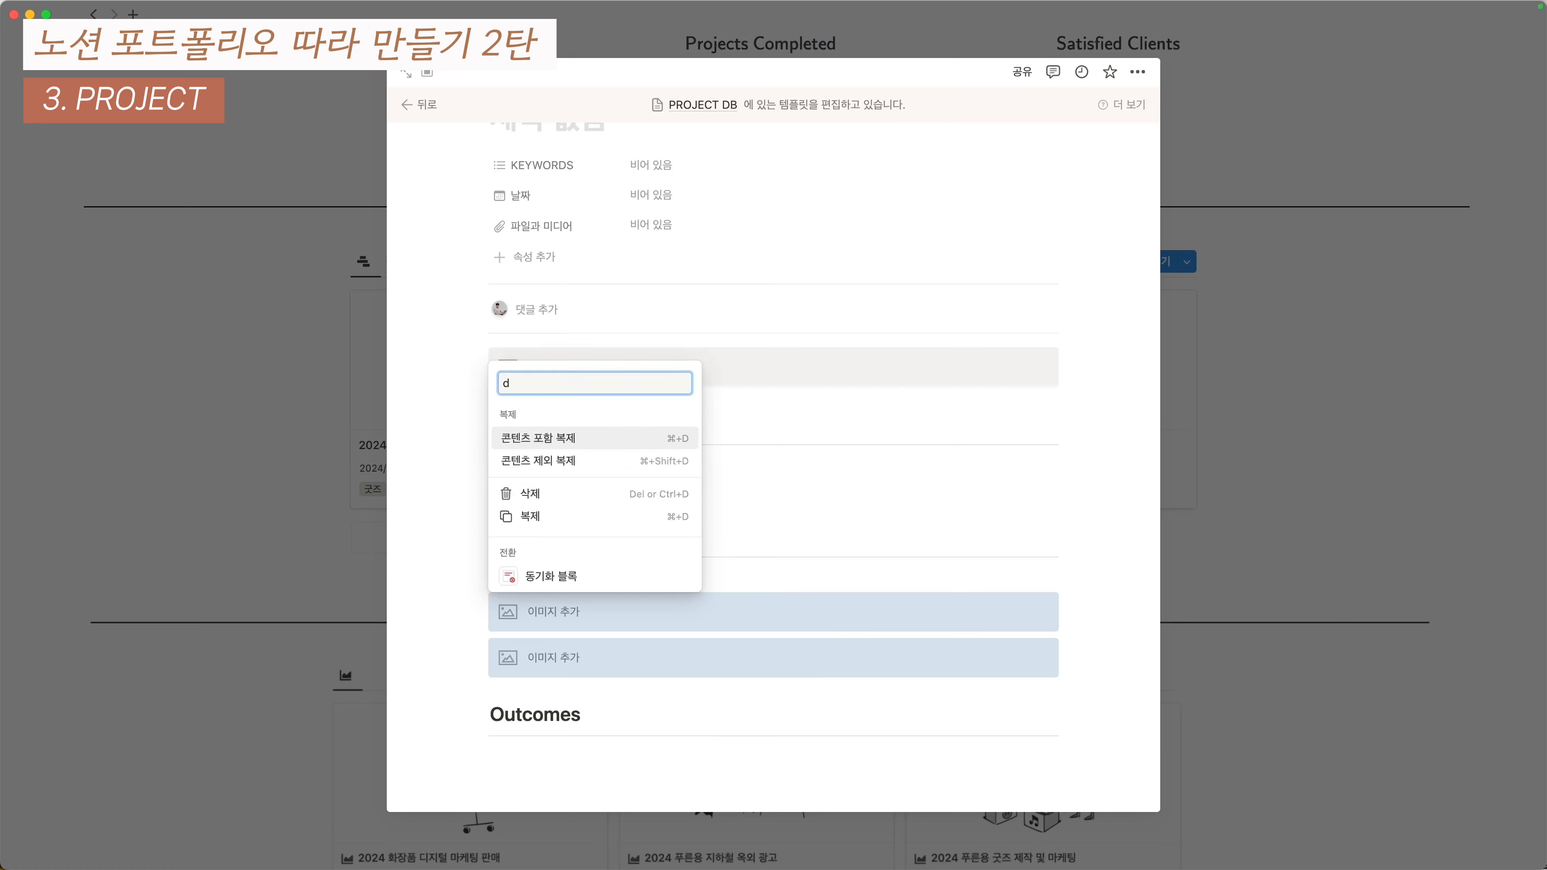
key(BackSpace)
text(여)
key(Return)
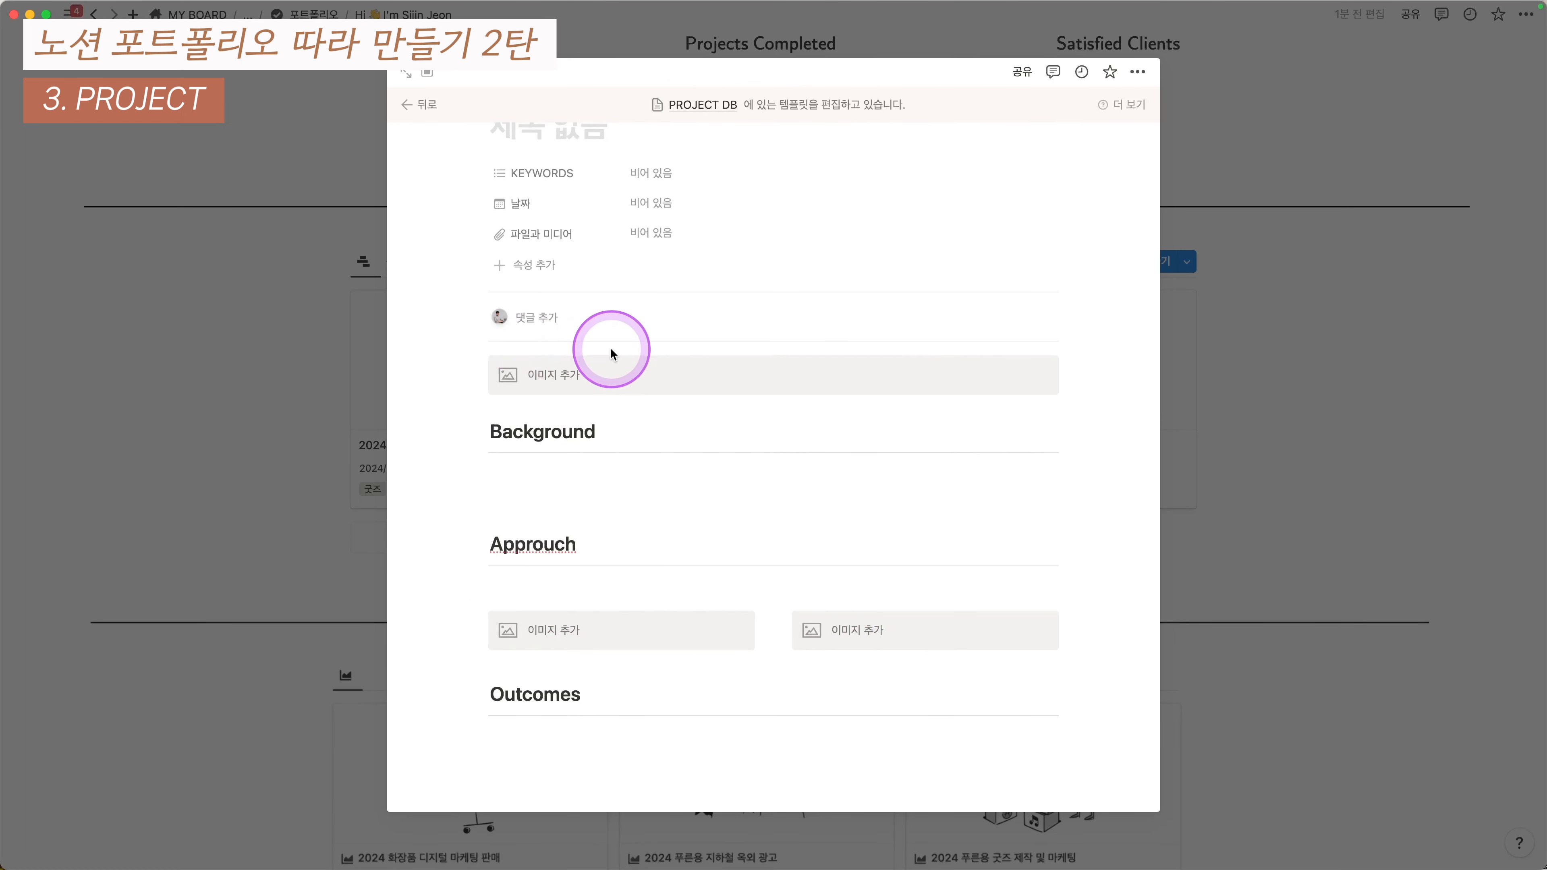
- Apply the new untitled template to the 2024 푸른용 굿즈 제작 및 마케팅 project page
click(255, 495)
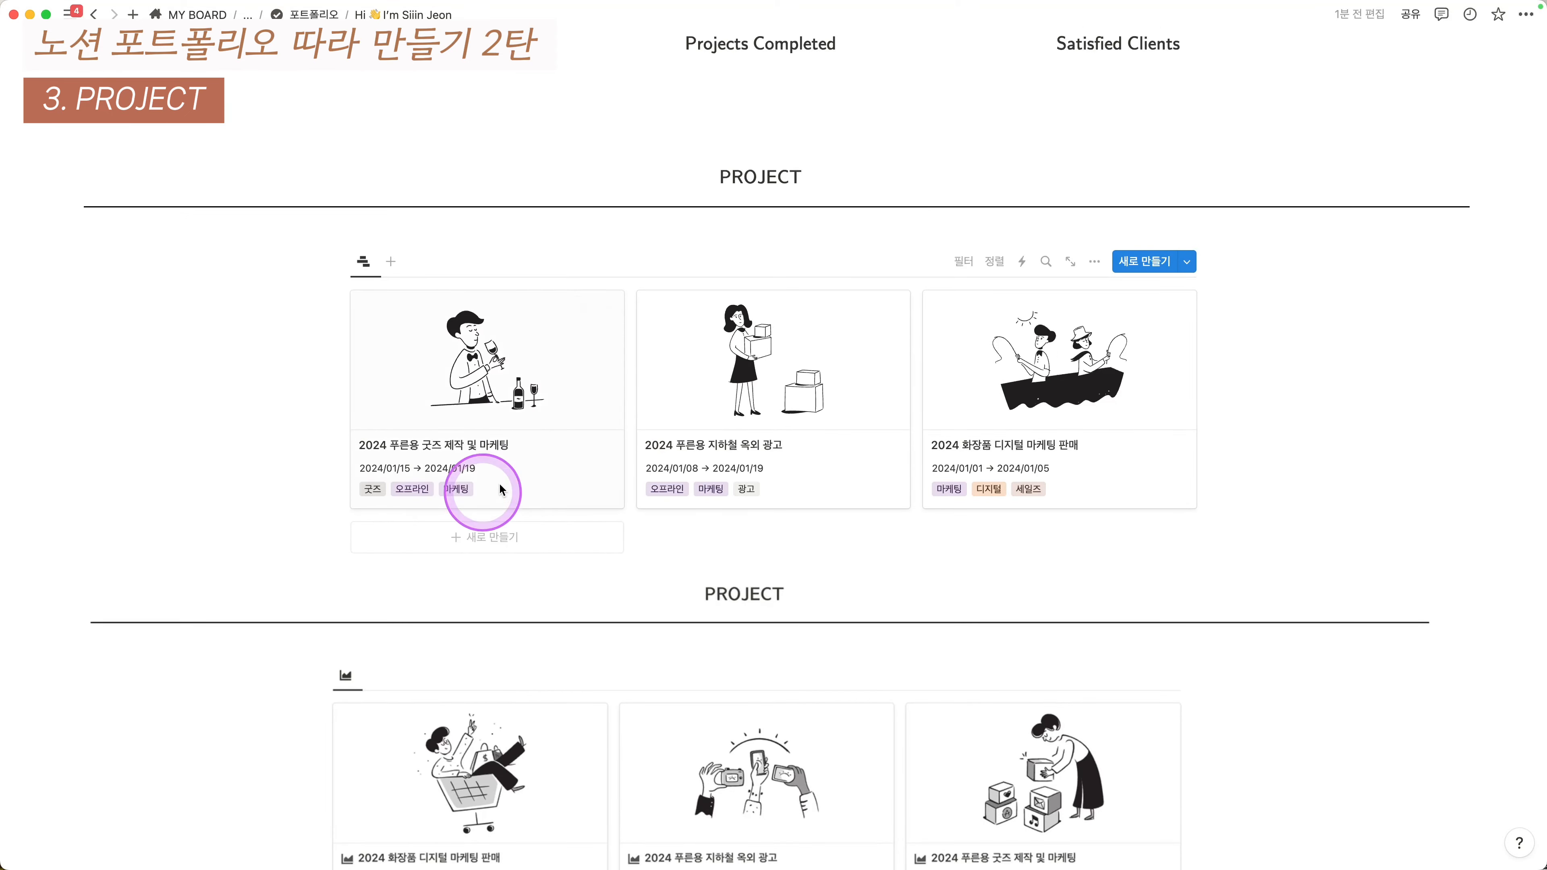
click(531, 371)
click(569, 444)
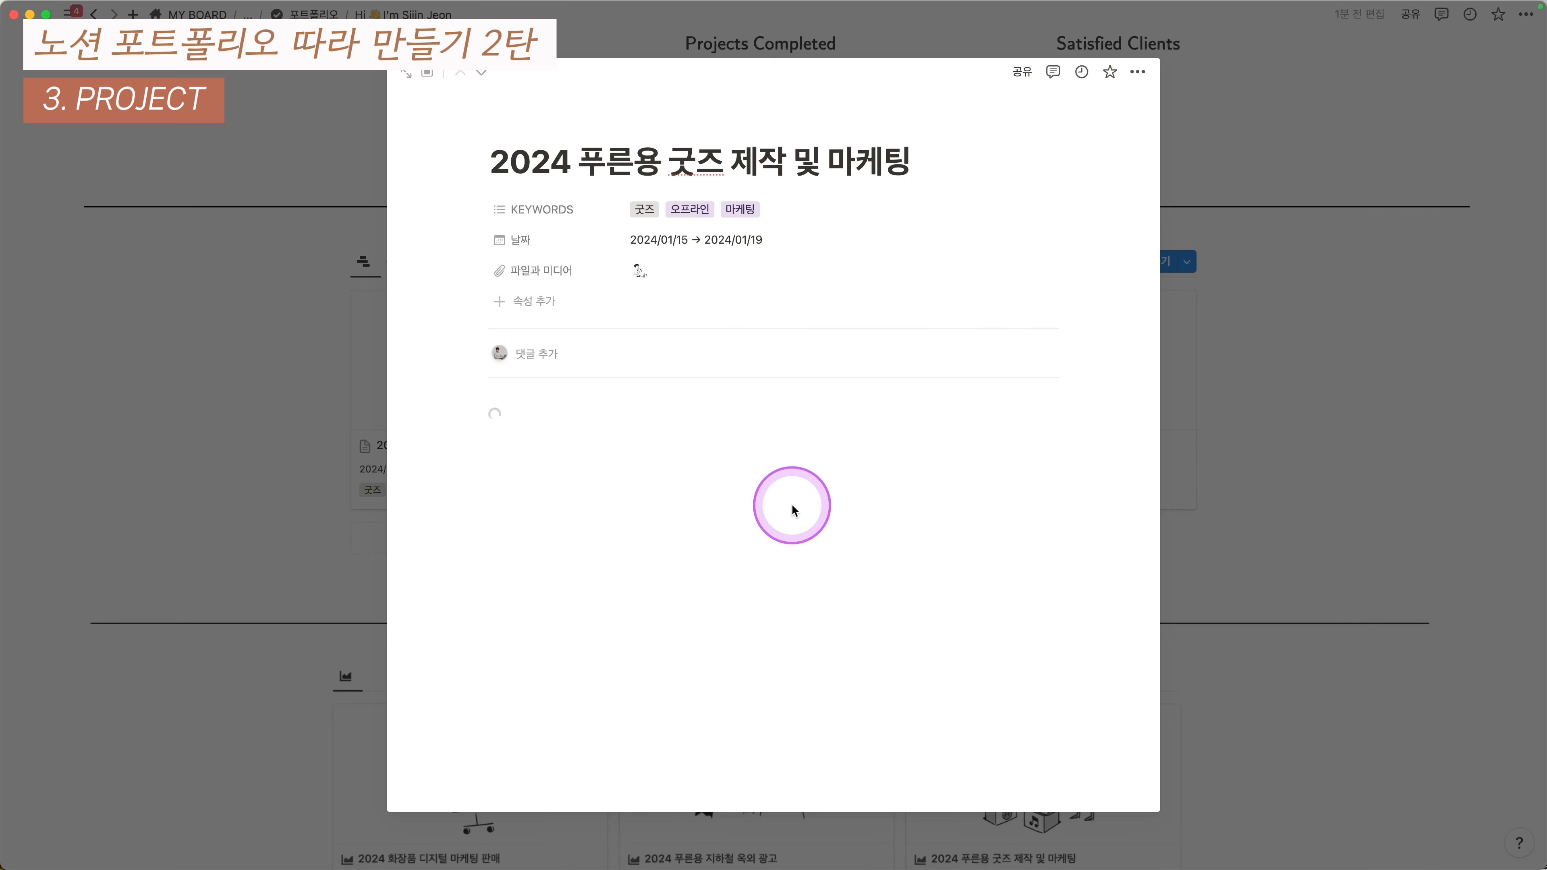
- Hide the 파일과 미디어 property and move 날짜 above KEYWORDS
click(514, 268)
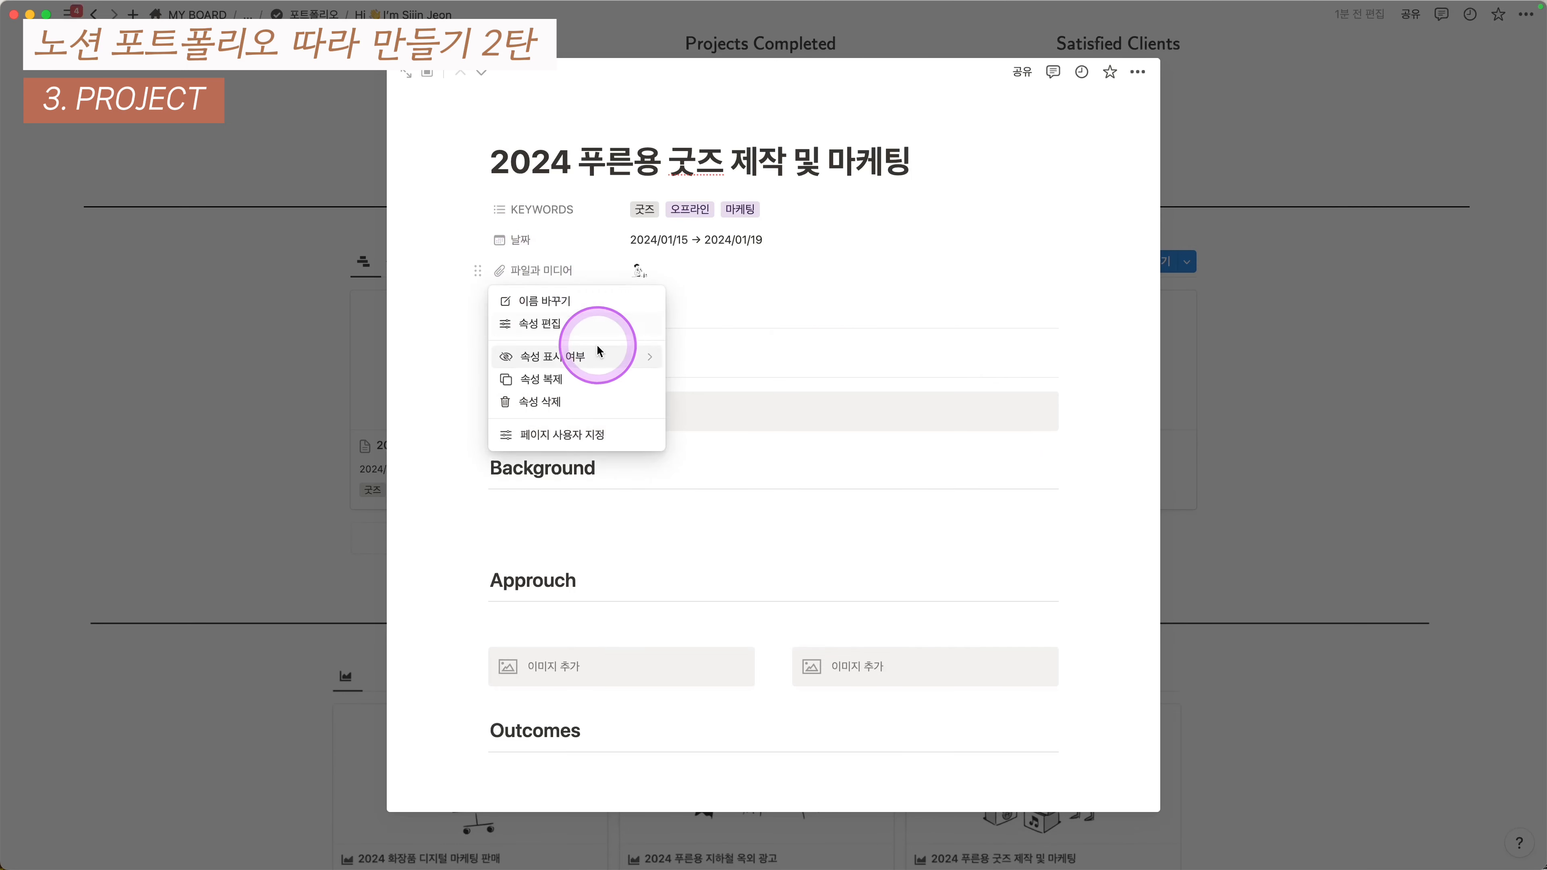
mouse_move(633, 357)
click(702, 378)
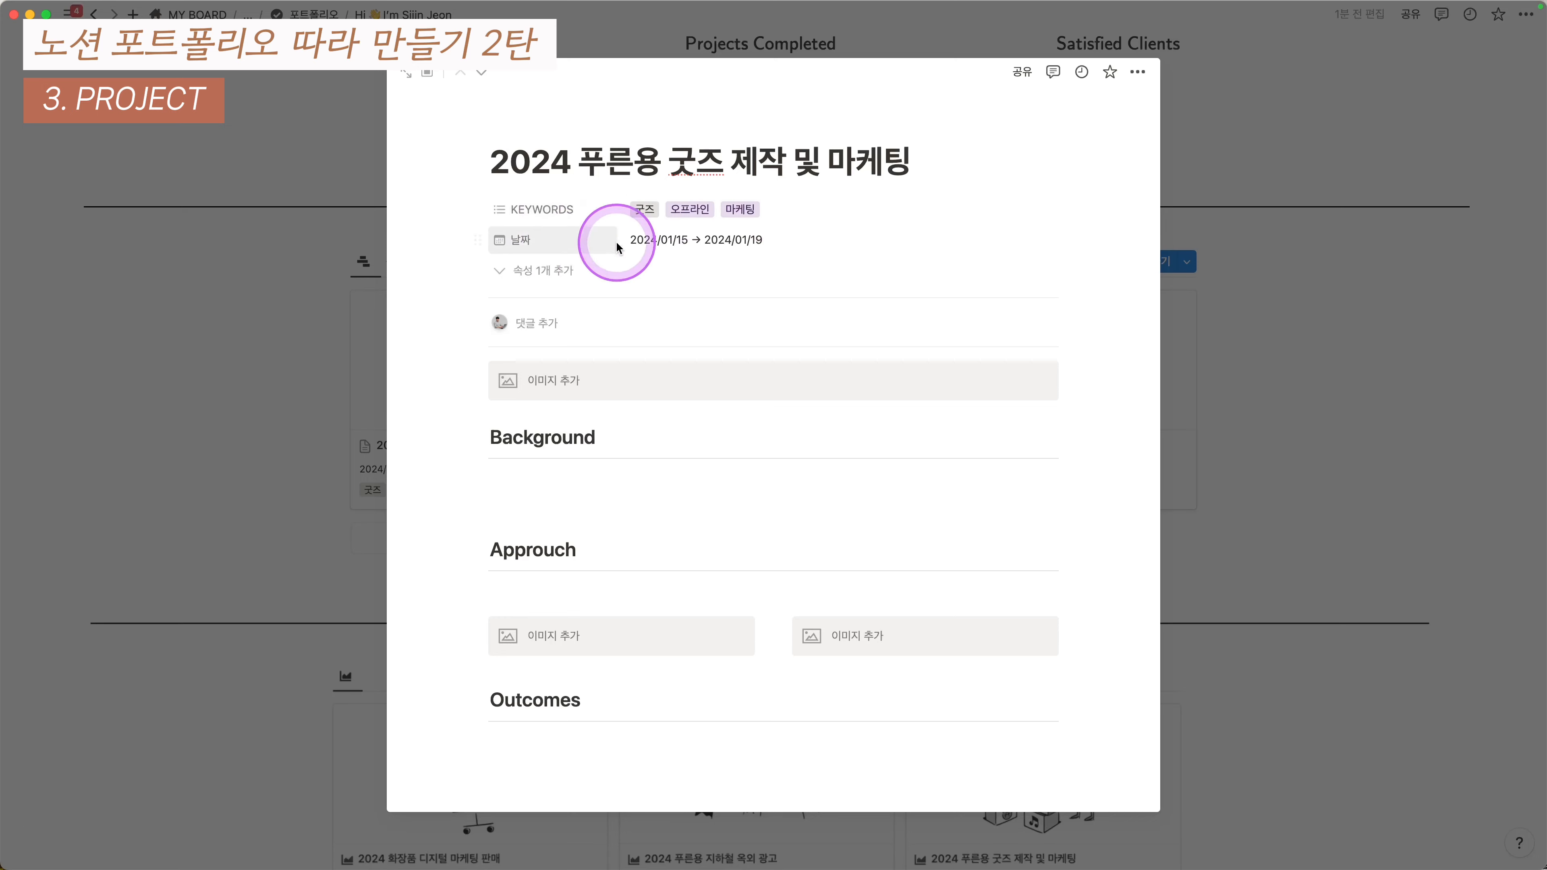
drag(579, 234, 528, 197)
- Close the project page and select the duplicate second PROJECT section
click(346, 473)
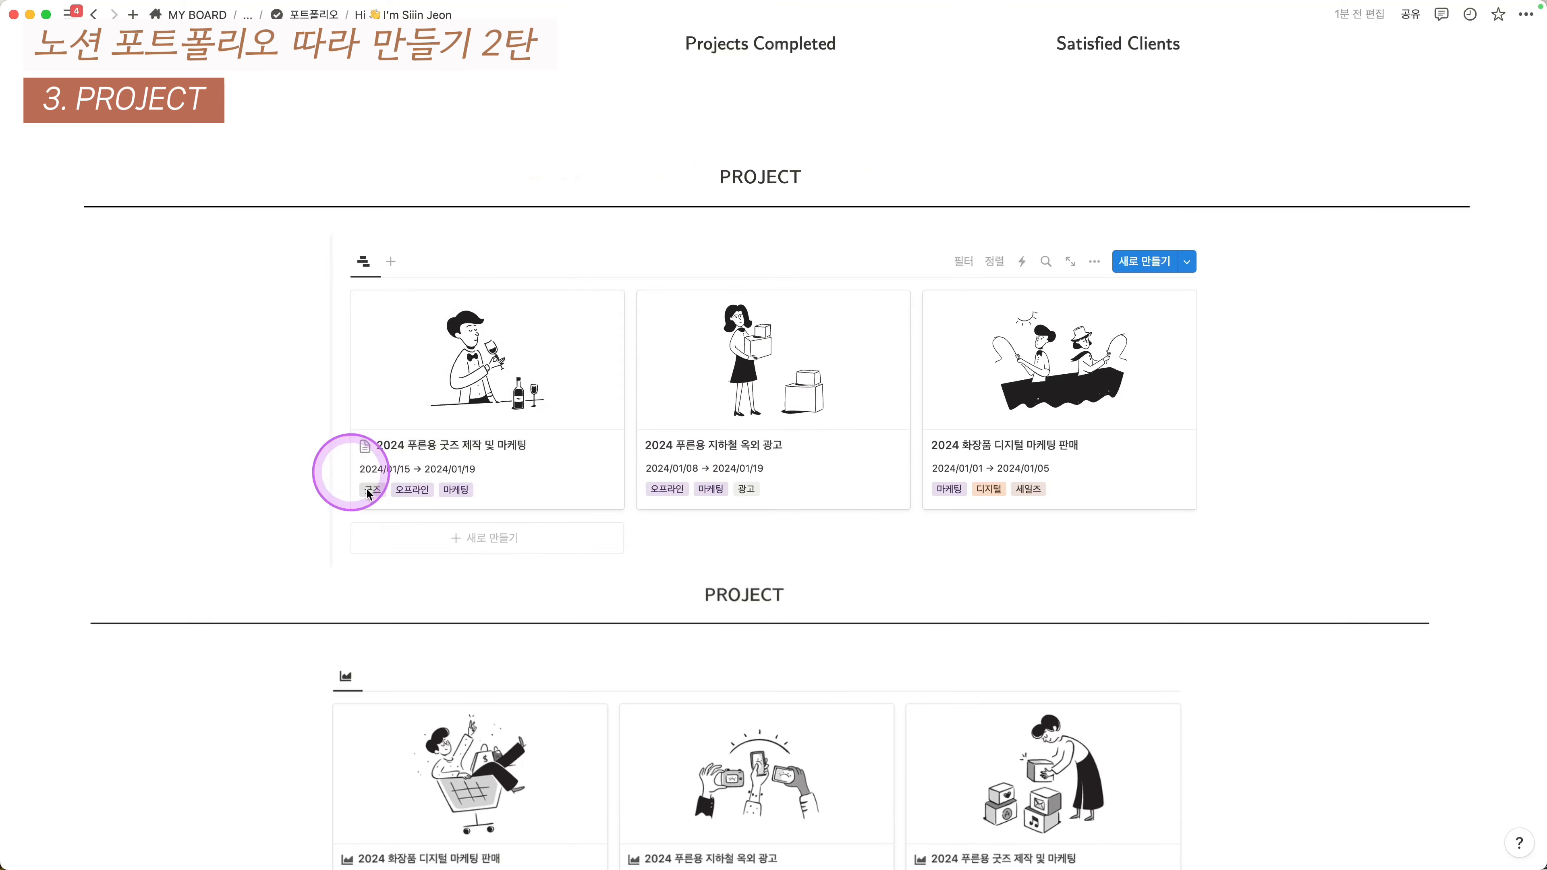
scroll(463, 344, down, 1)
scroll(463, 344, down, 3)
click(758, 484)
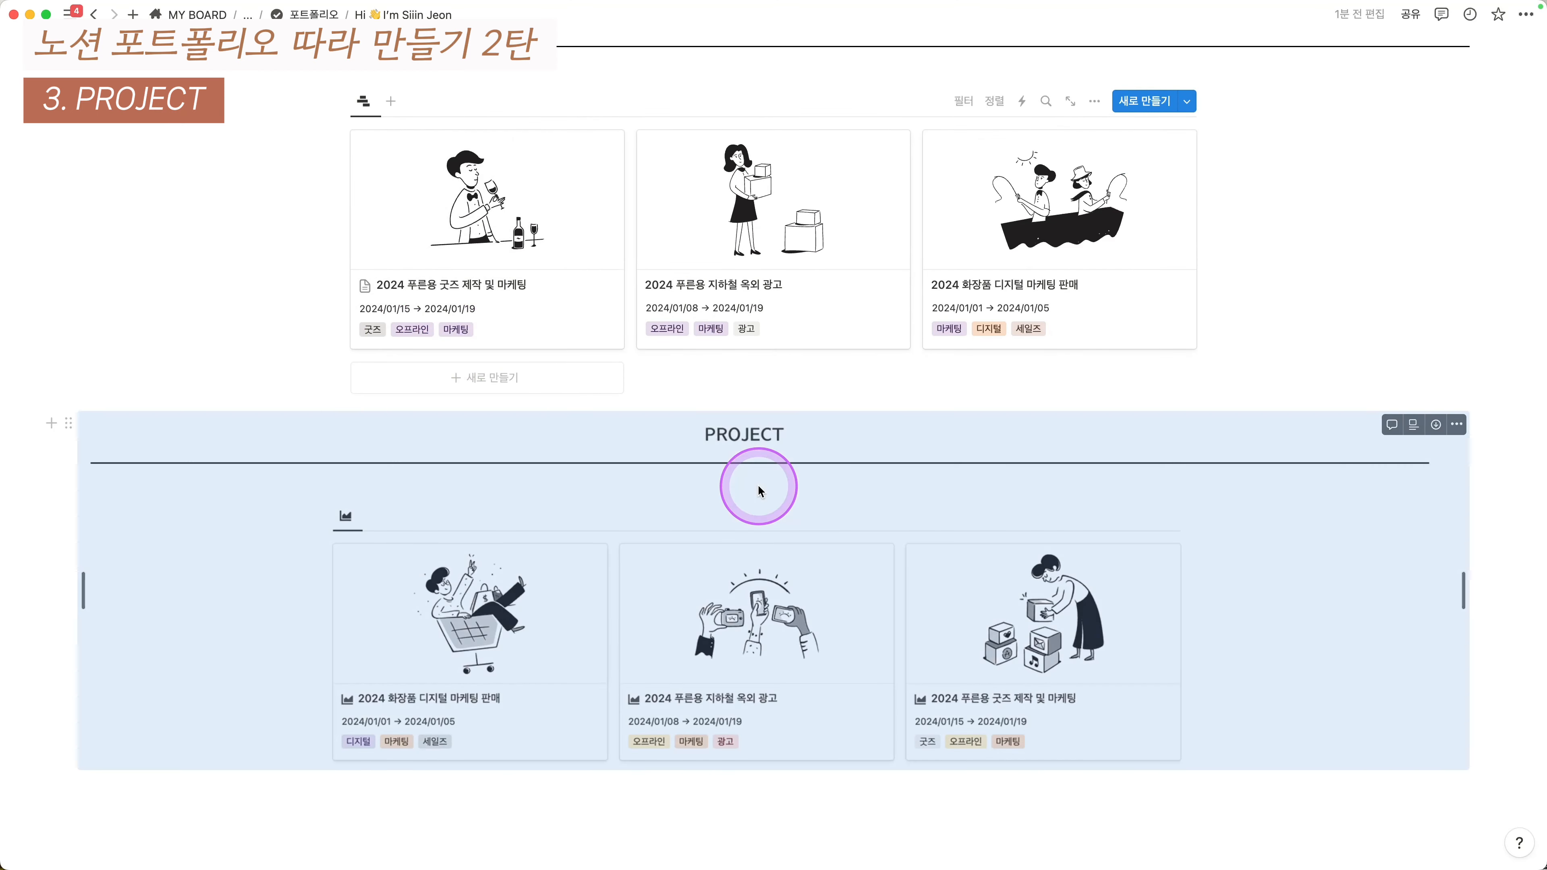
- Delete the duplicate PROJECT section
key(BackSpace)
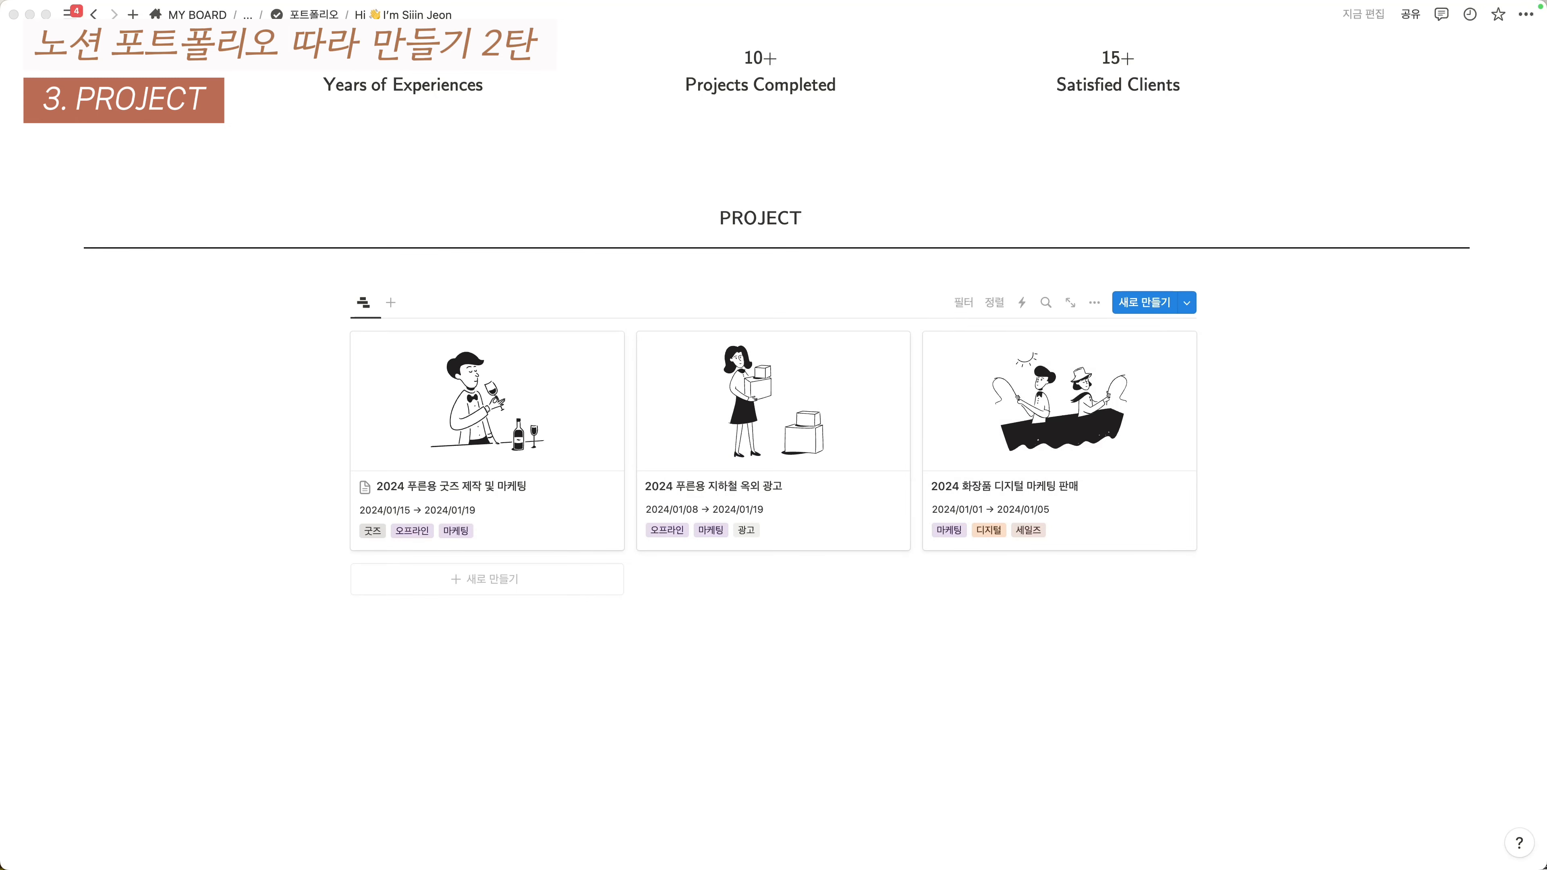
key(ctrl+alt+shift+super+4)
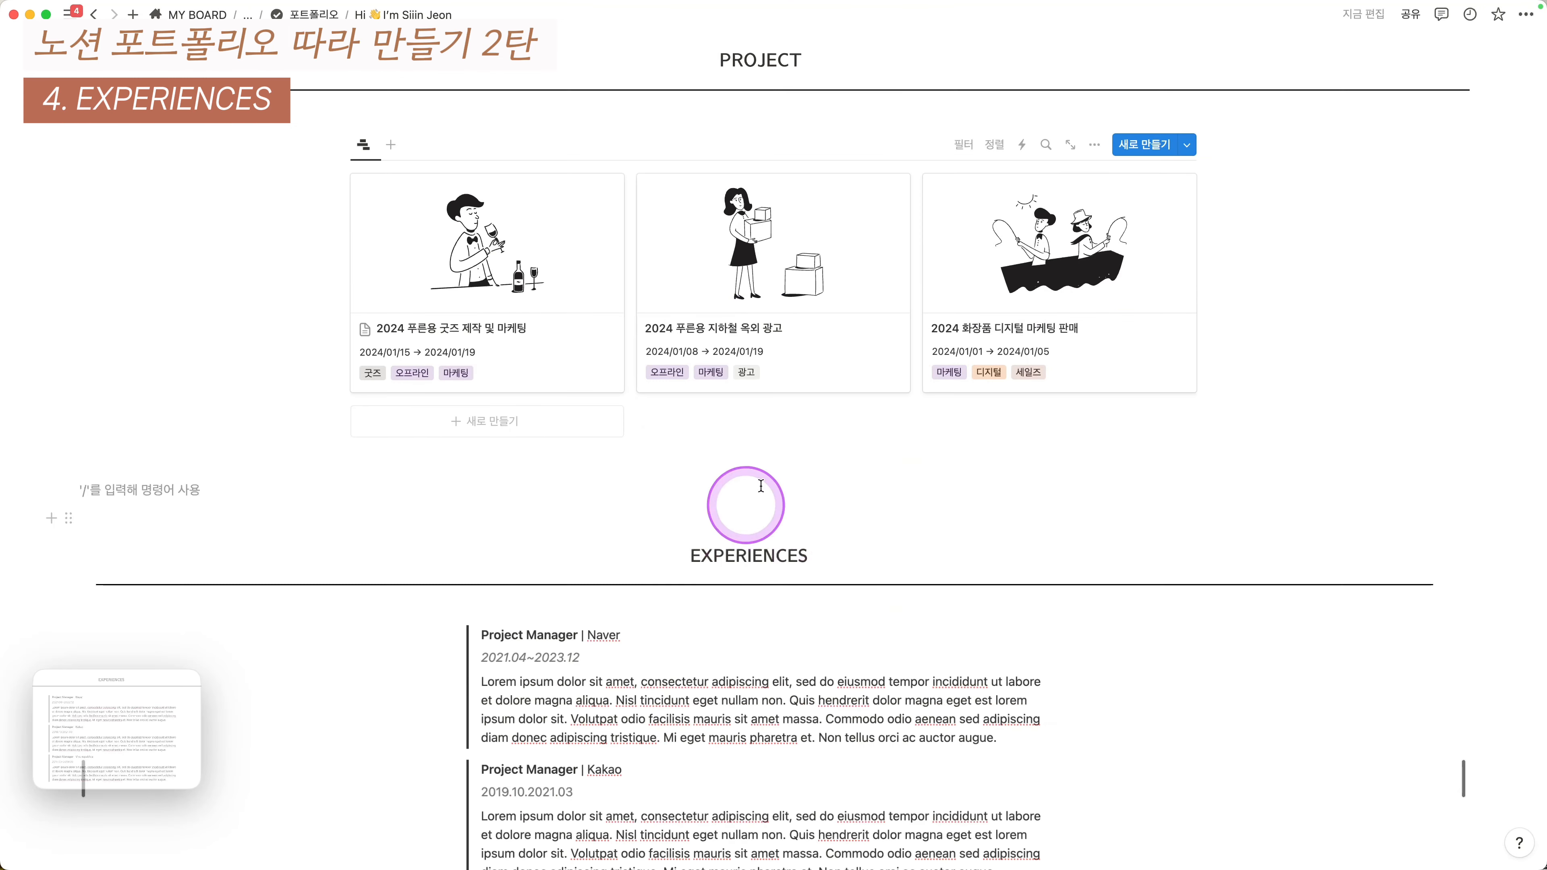
scroll(756, 493, up, 3)
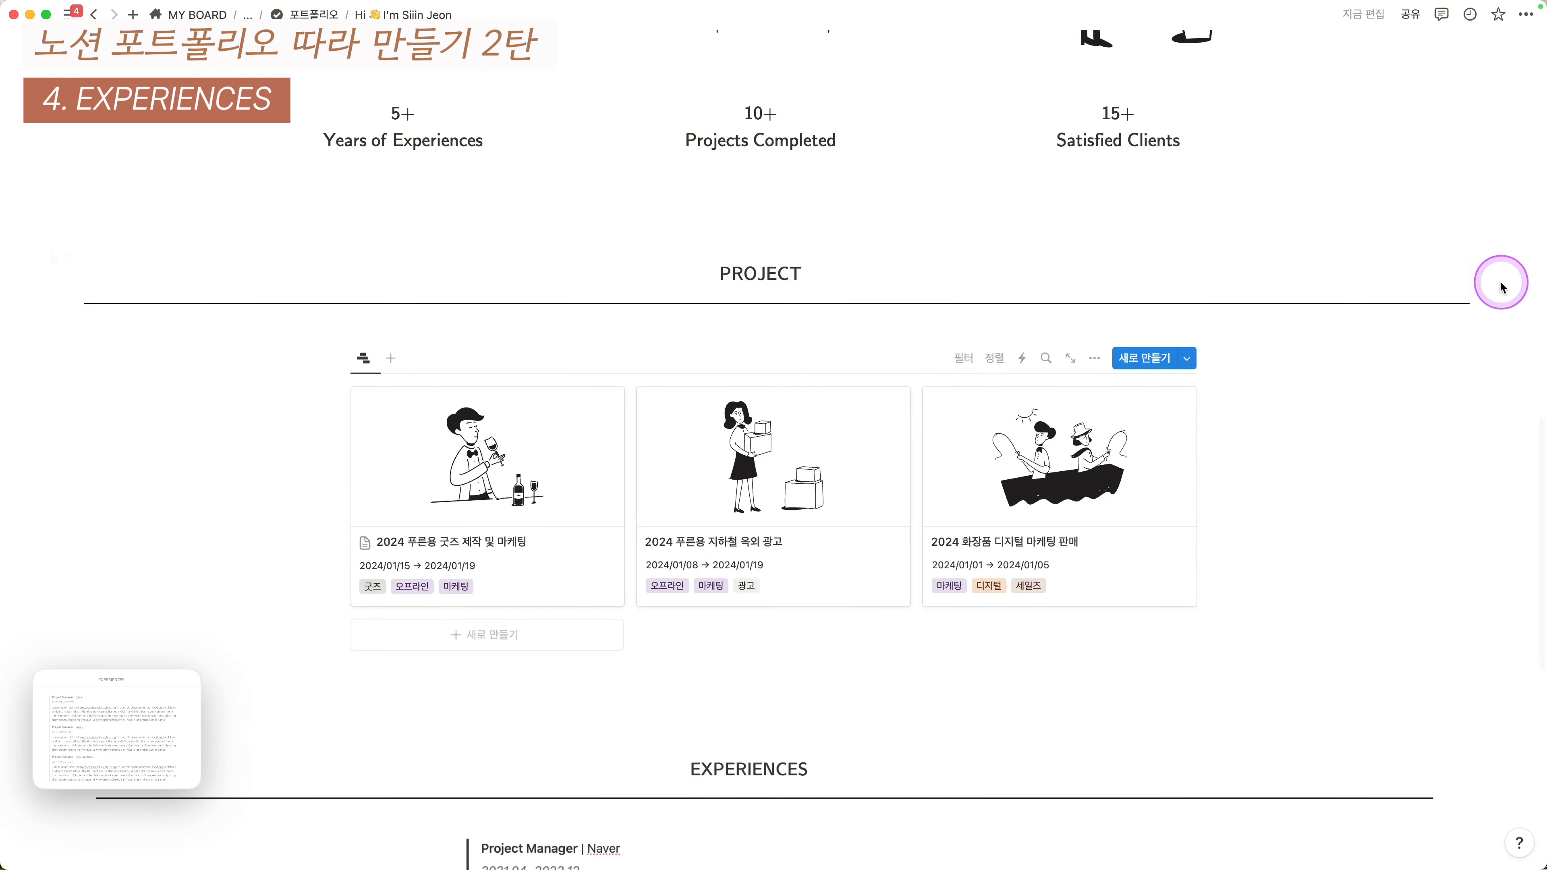
- Copy the PROJECT heading block and paste it above the experiences section
drag(1502, 282, 746, 319)
key(super+c)
scroll(762, 332, down, 3)
click(474, 549)
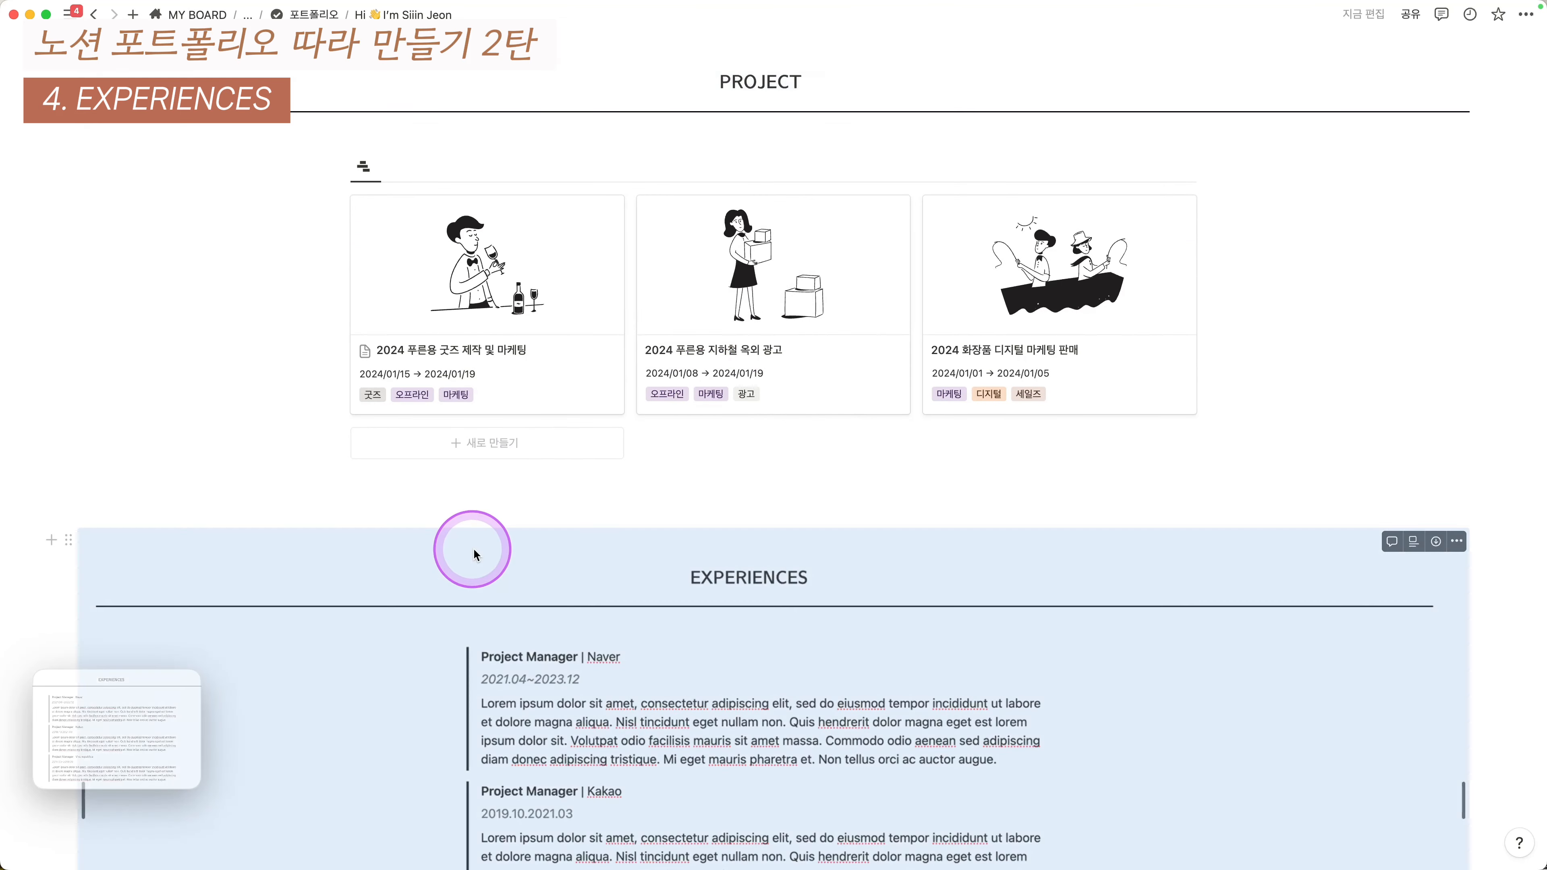
click(474, 488)
key(super+v)
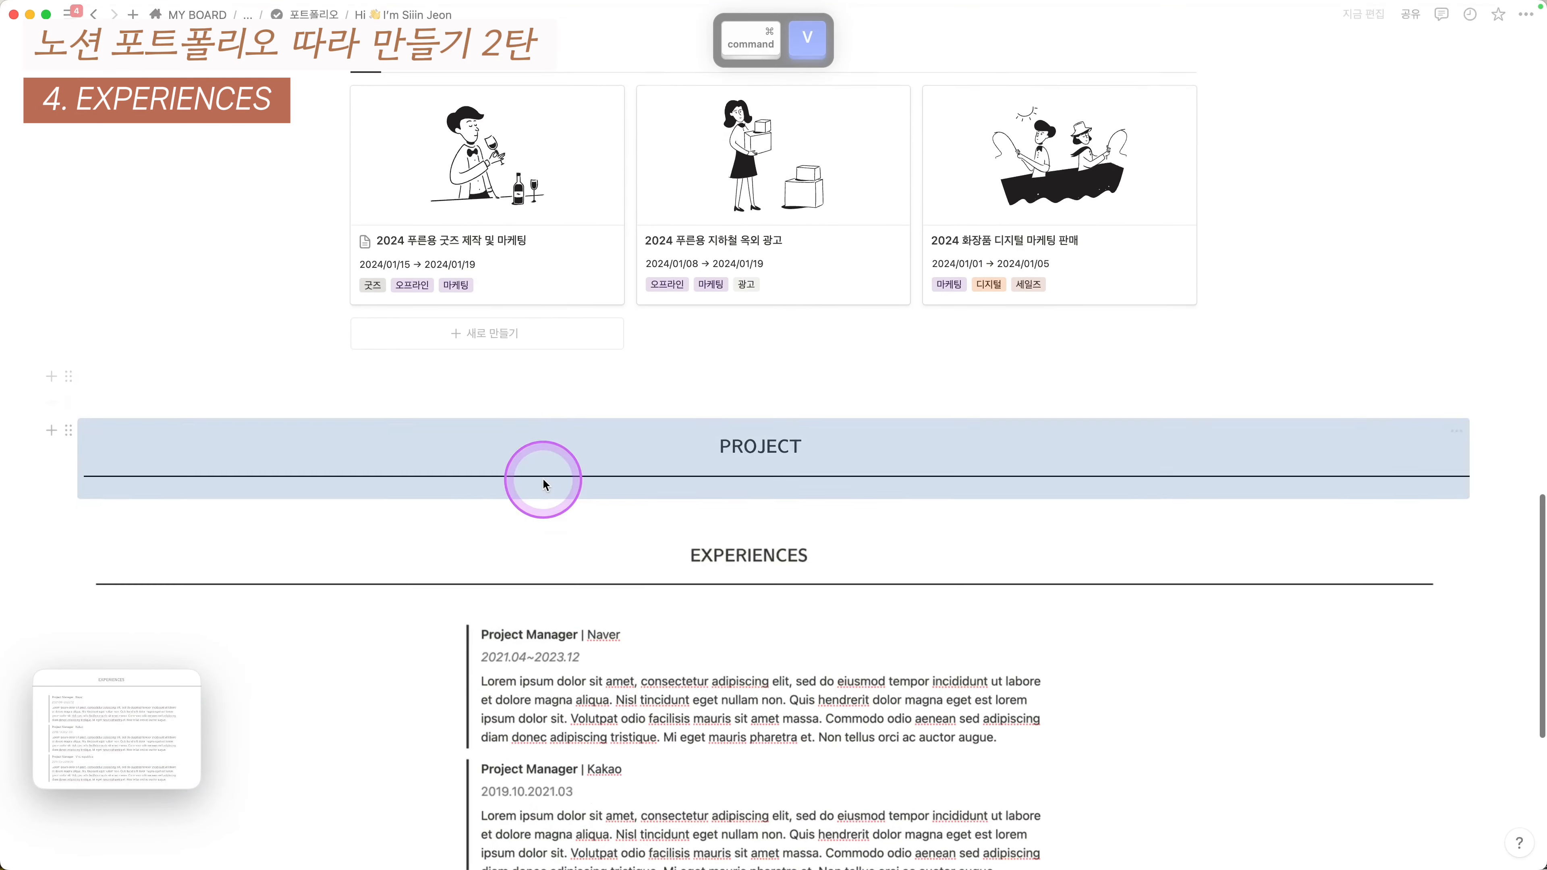
- Edit the pasted heading's equation so PROJECT reads EXPERIENCES
scroll(544, 485, down, 1)
click(766, 432)
click(771, 456)
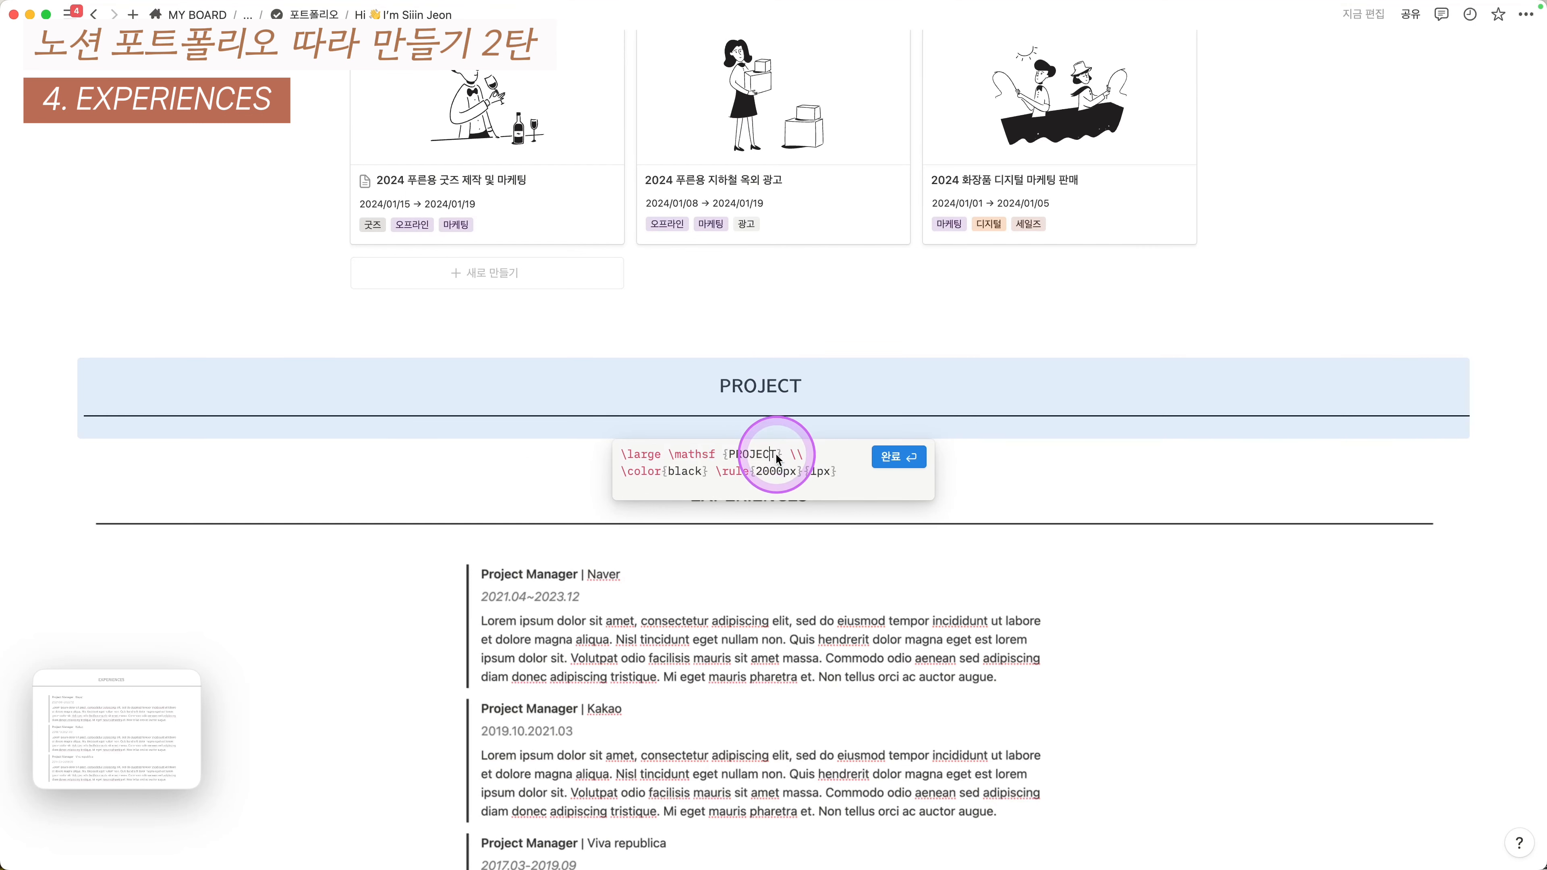
key(shift+Left)
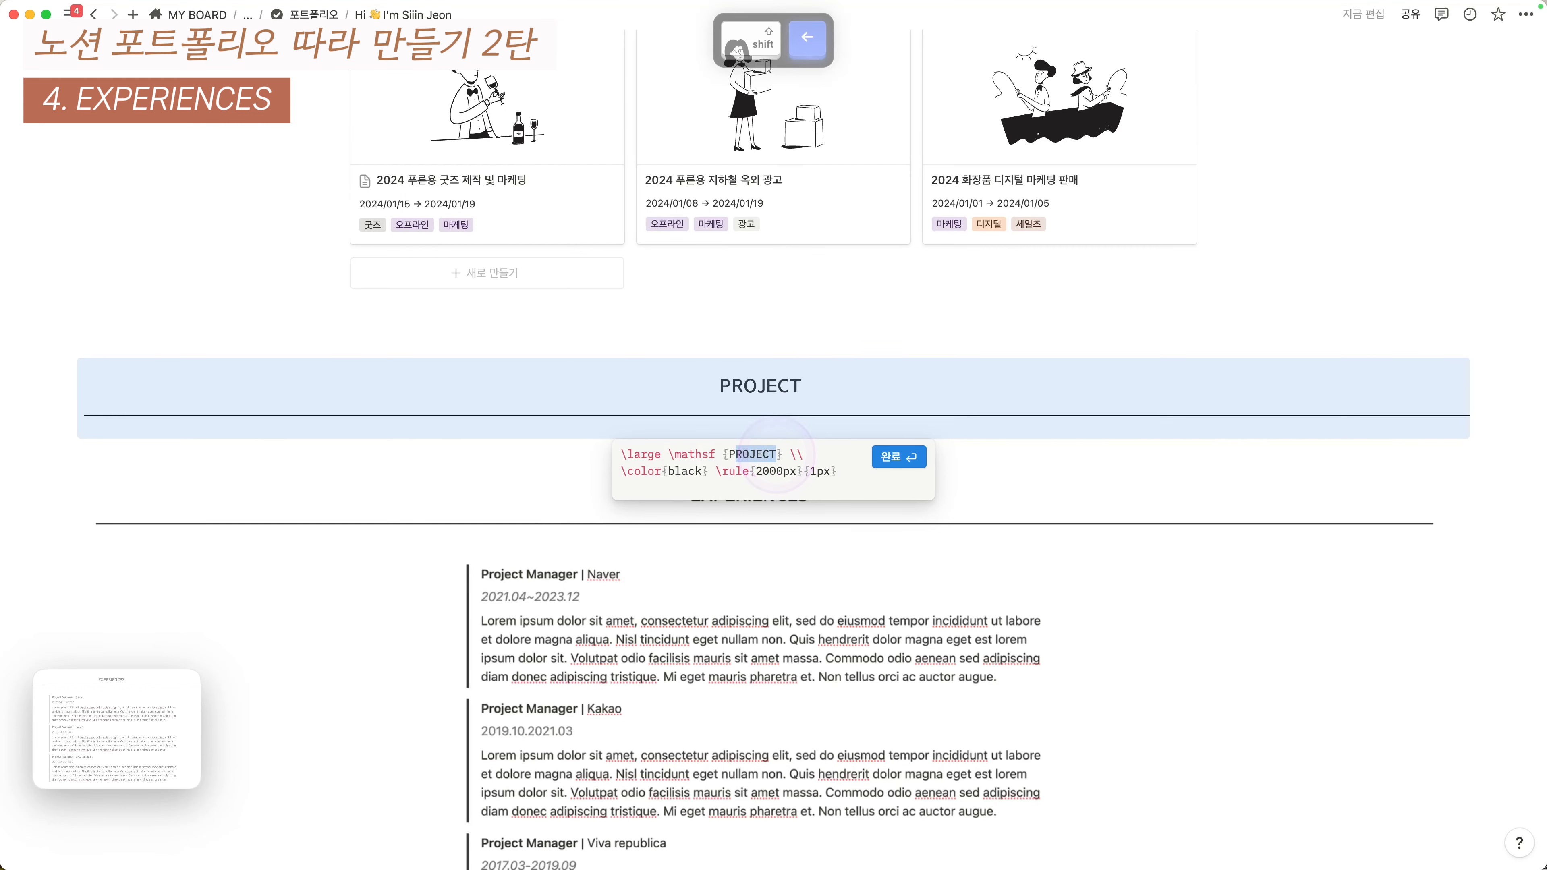
text(EX)
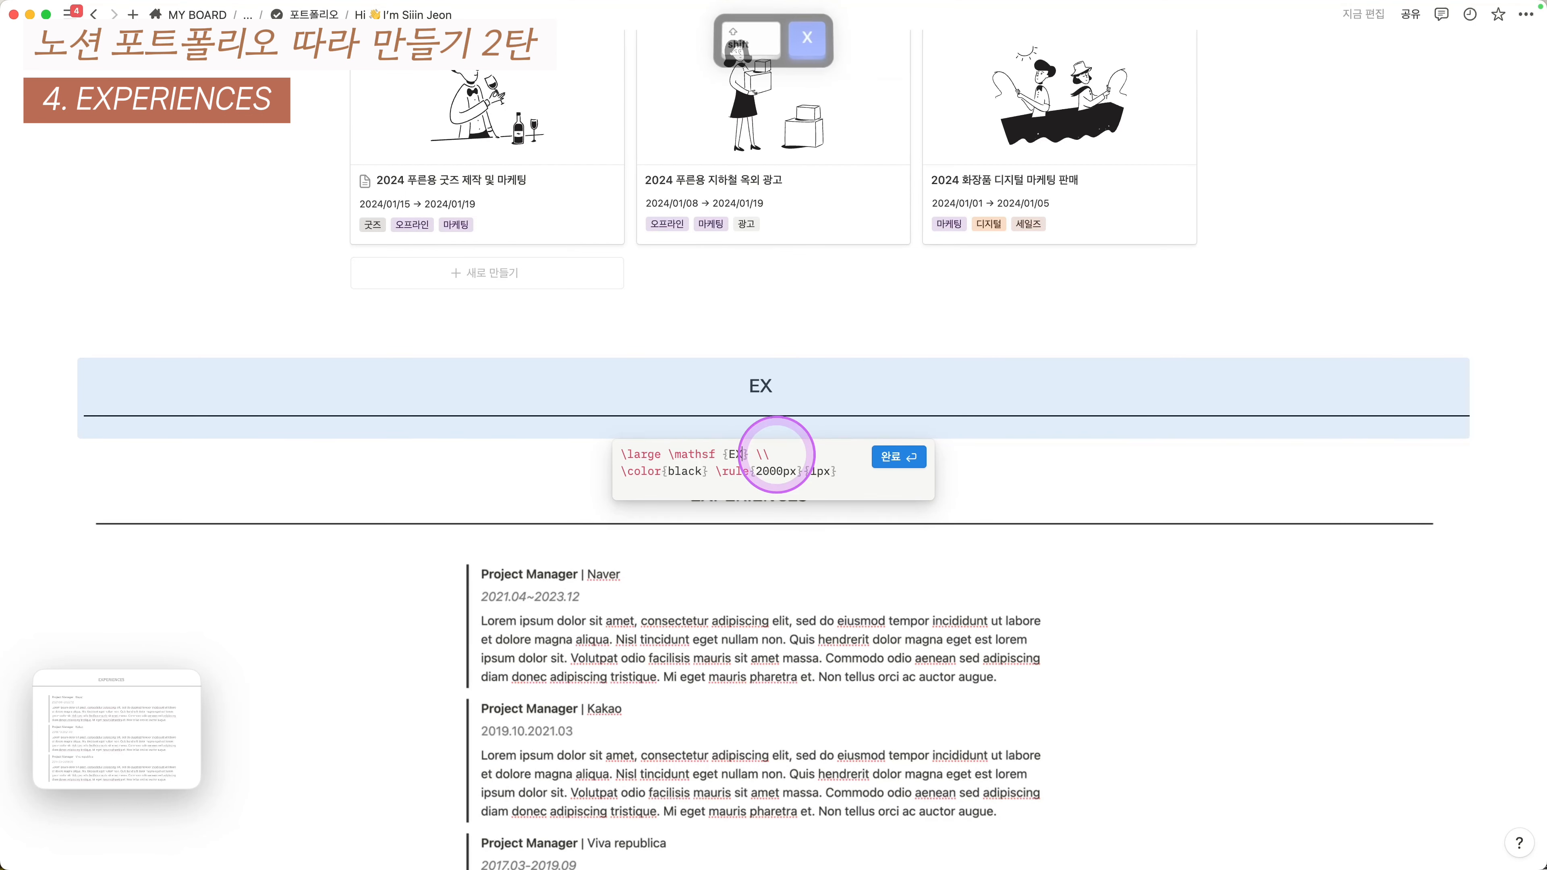
text(PERIENCES)
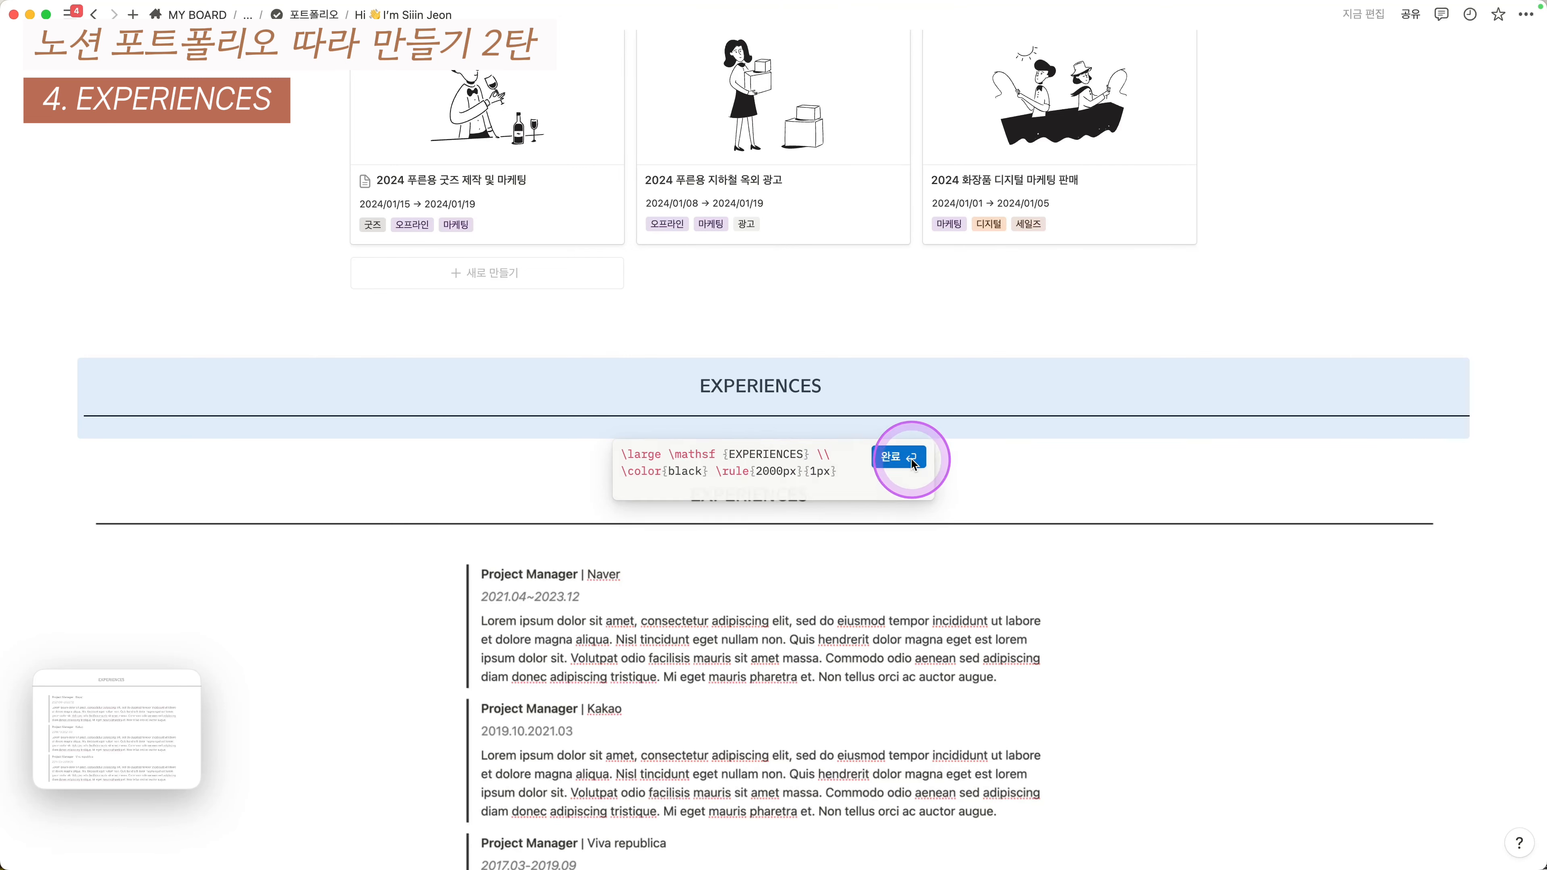
click(899, 457)
scroll(856, 470, down, 2)
scroll(506, 445, up, 1)
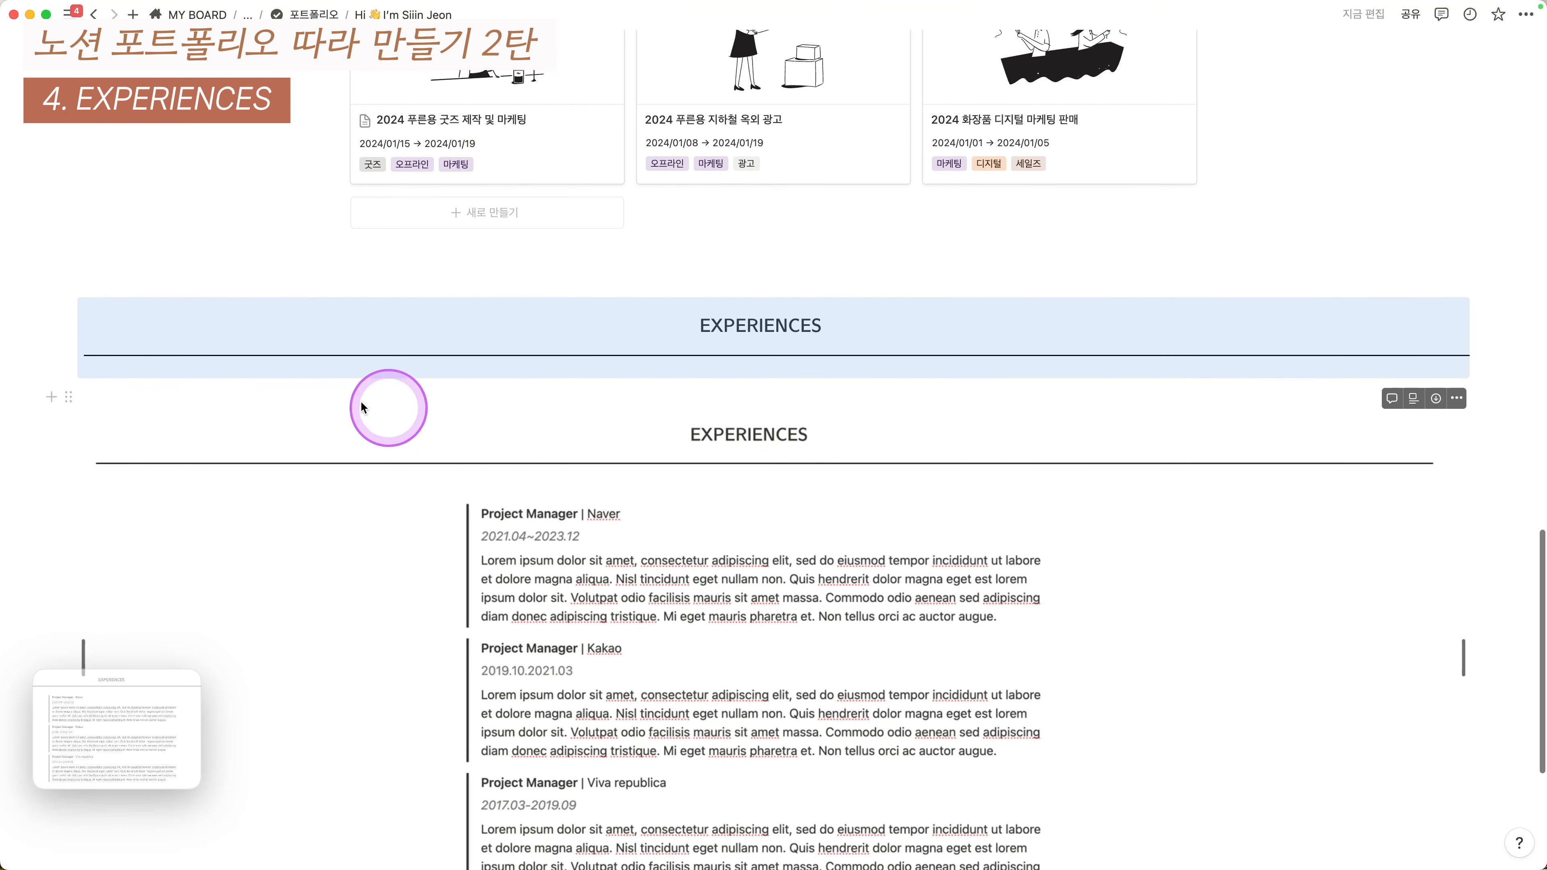
- Add an empty text line above the experiences section and duplicate it into three rows
click(118, 396)
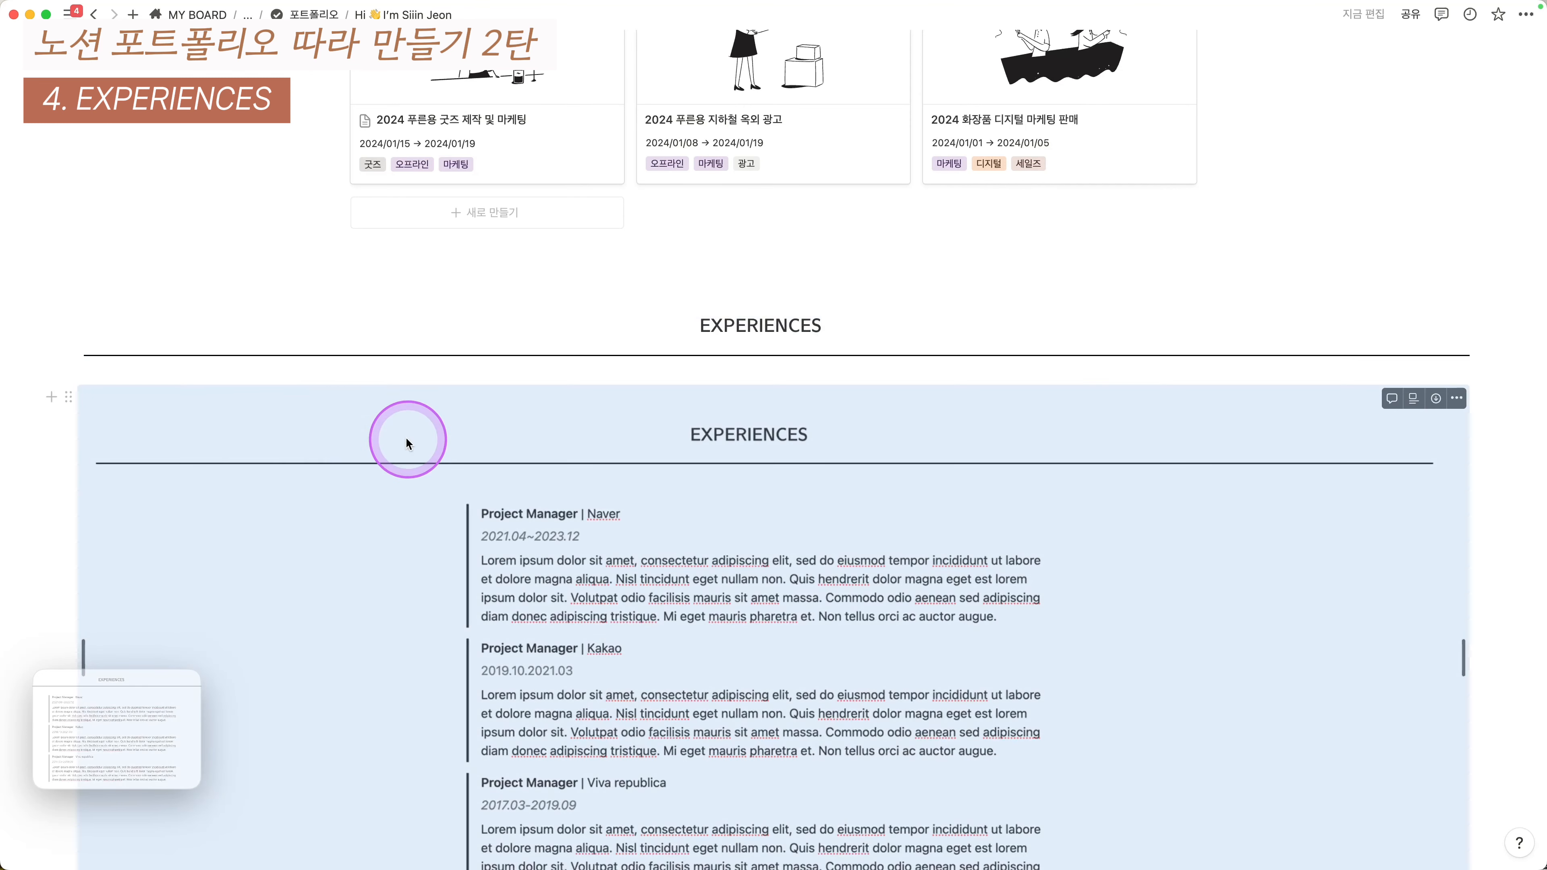
click(55, 311)
click(207, 394)
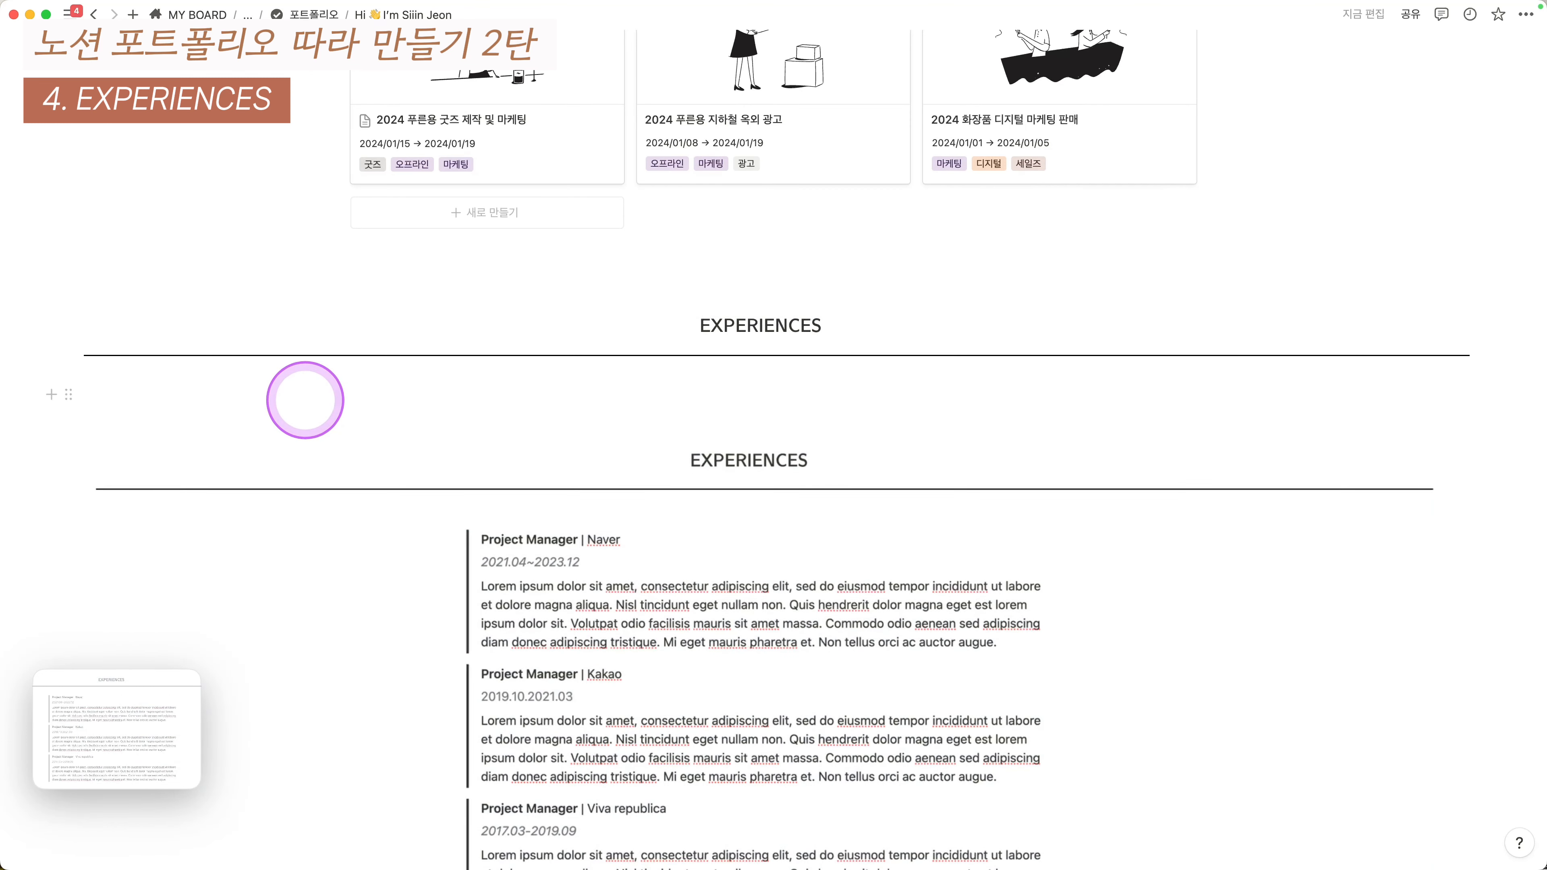
key(Escape)
key(super+d)
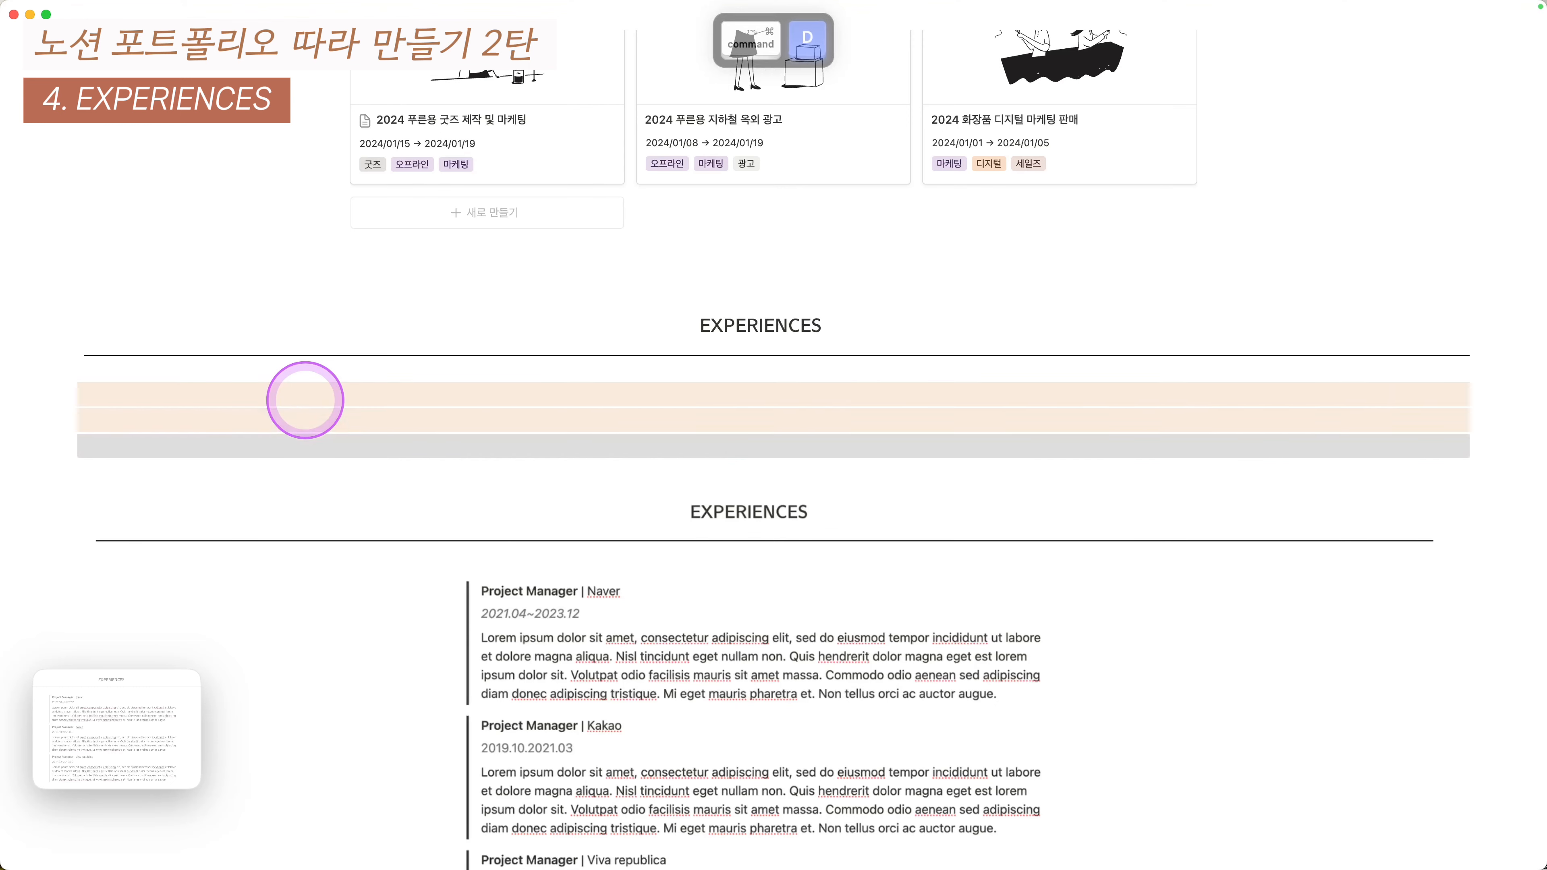
- Convert the three empty rows into three columns with the 열 option
key(super+slash)
text(duf)
key(BackSpace)
key(BackSpace)
key(BackSpace)
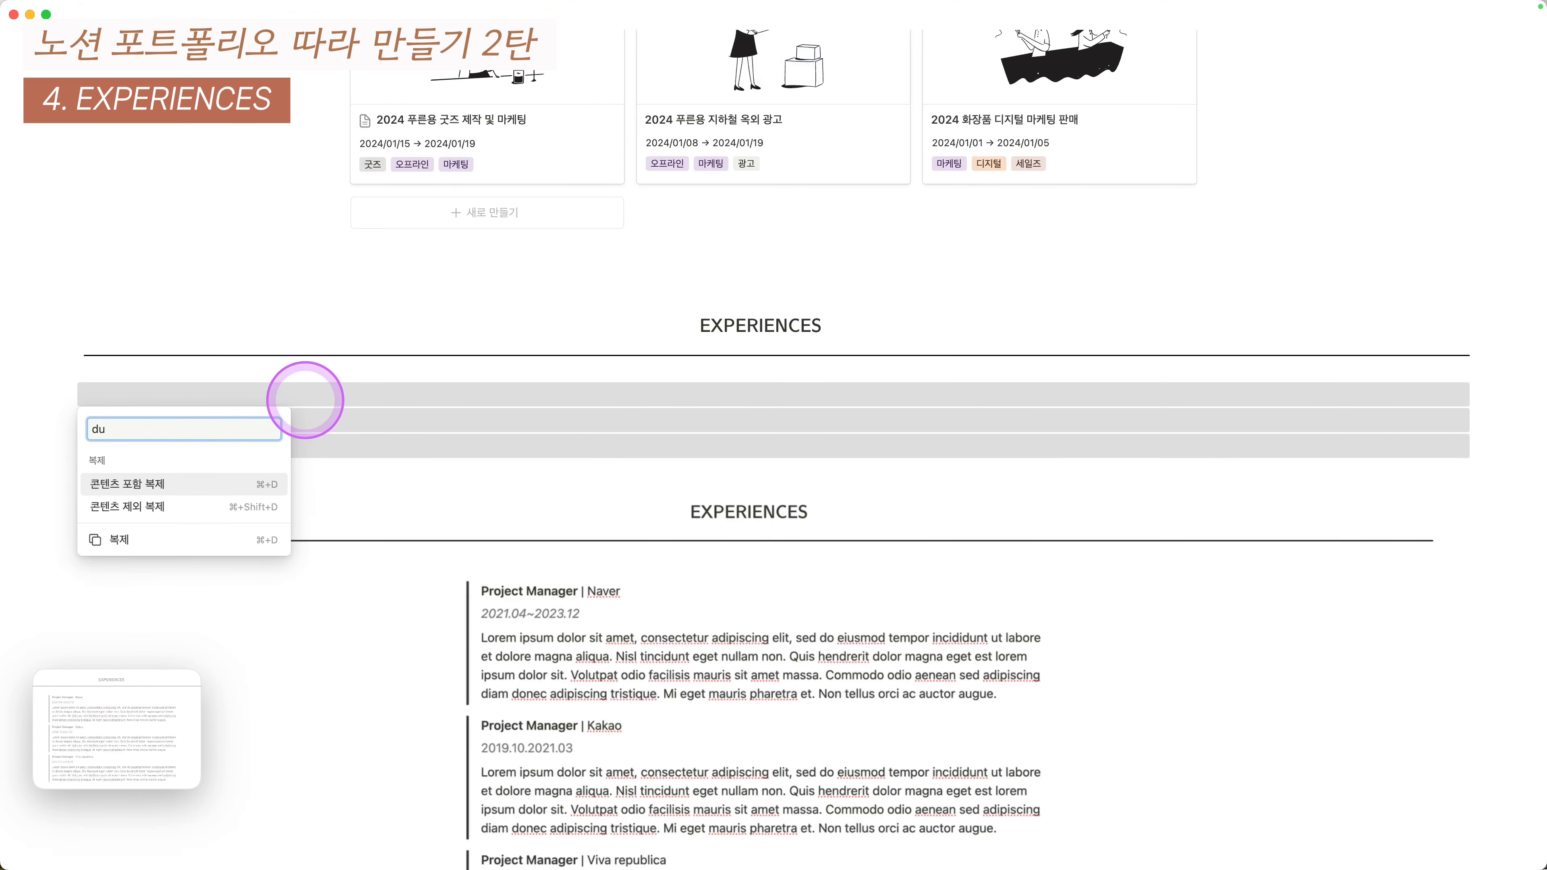
key(ctrl+alt+shift+super+a)
text(여)
key(BackSpace)
key(BackSpace)
text(열)
key(Return)
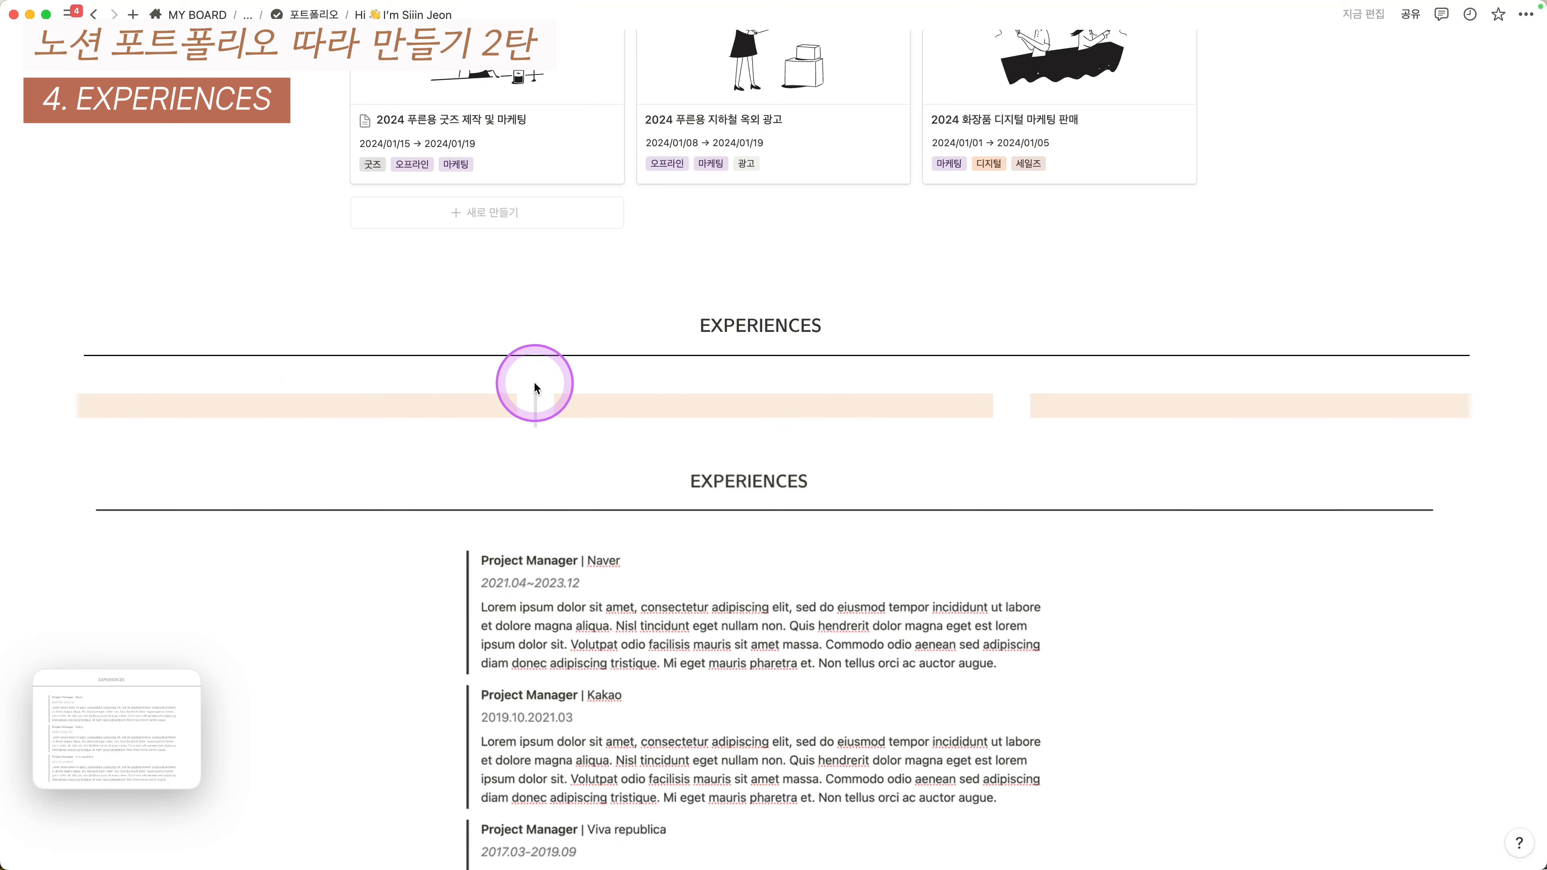
- Resize the column dividers so the middle column is widest
drag(431, 387, 431, 387)
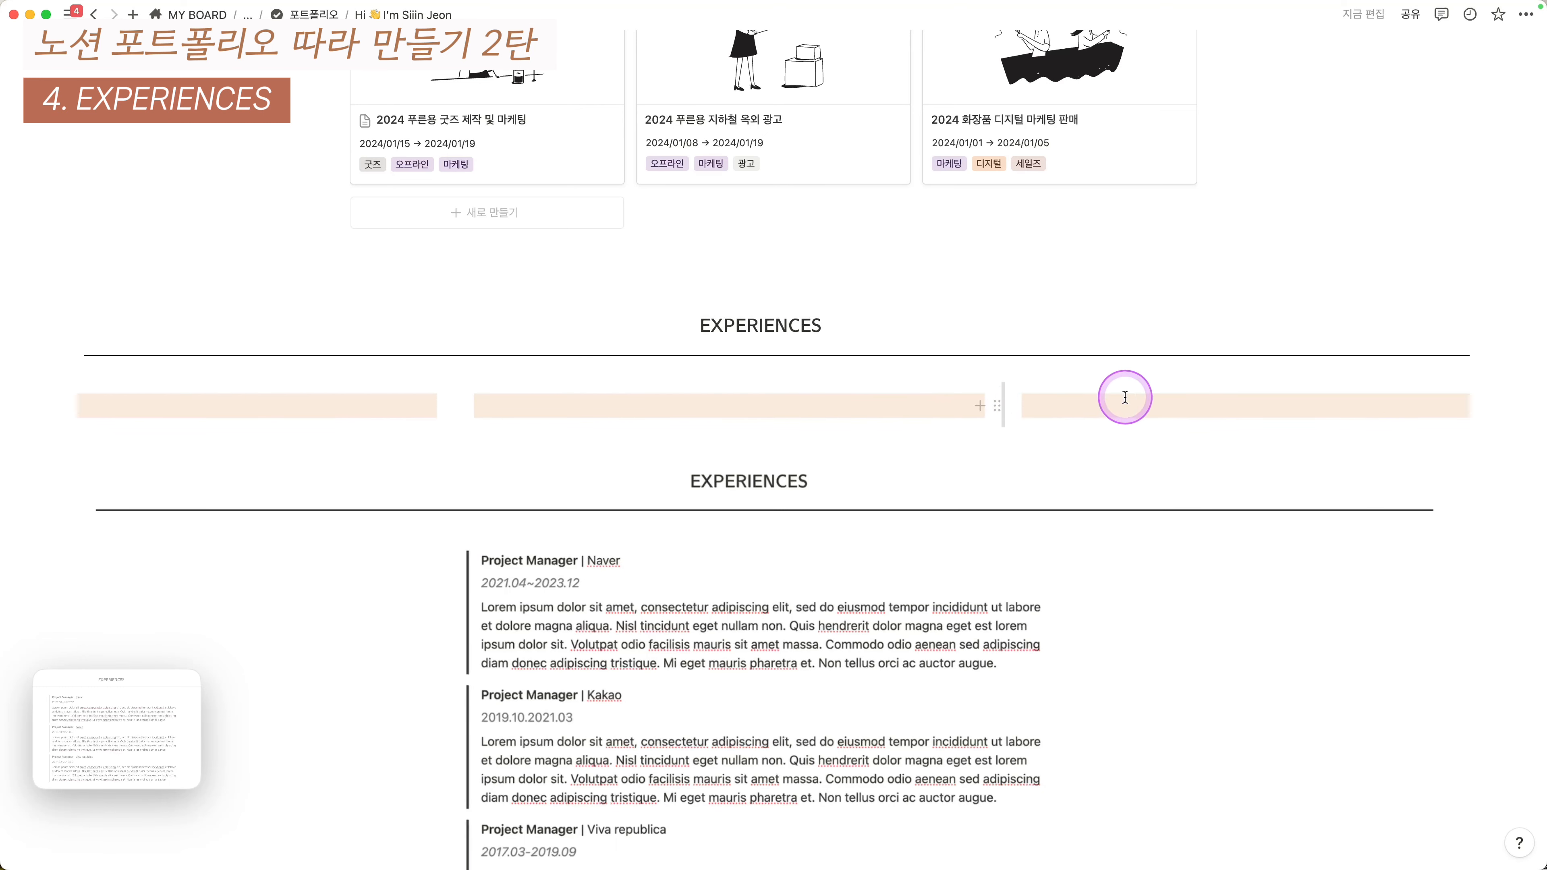
drag(1125, 398, 1127, 398)
scroll(830, 440, down, 1)
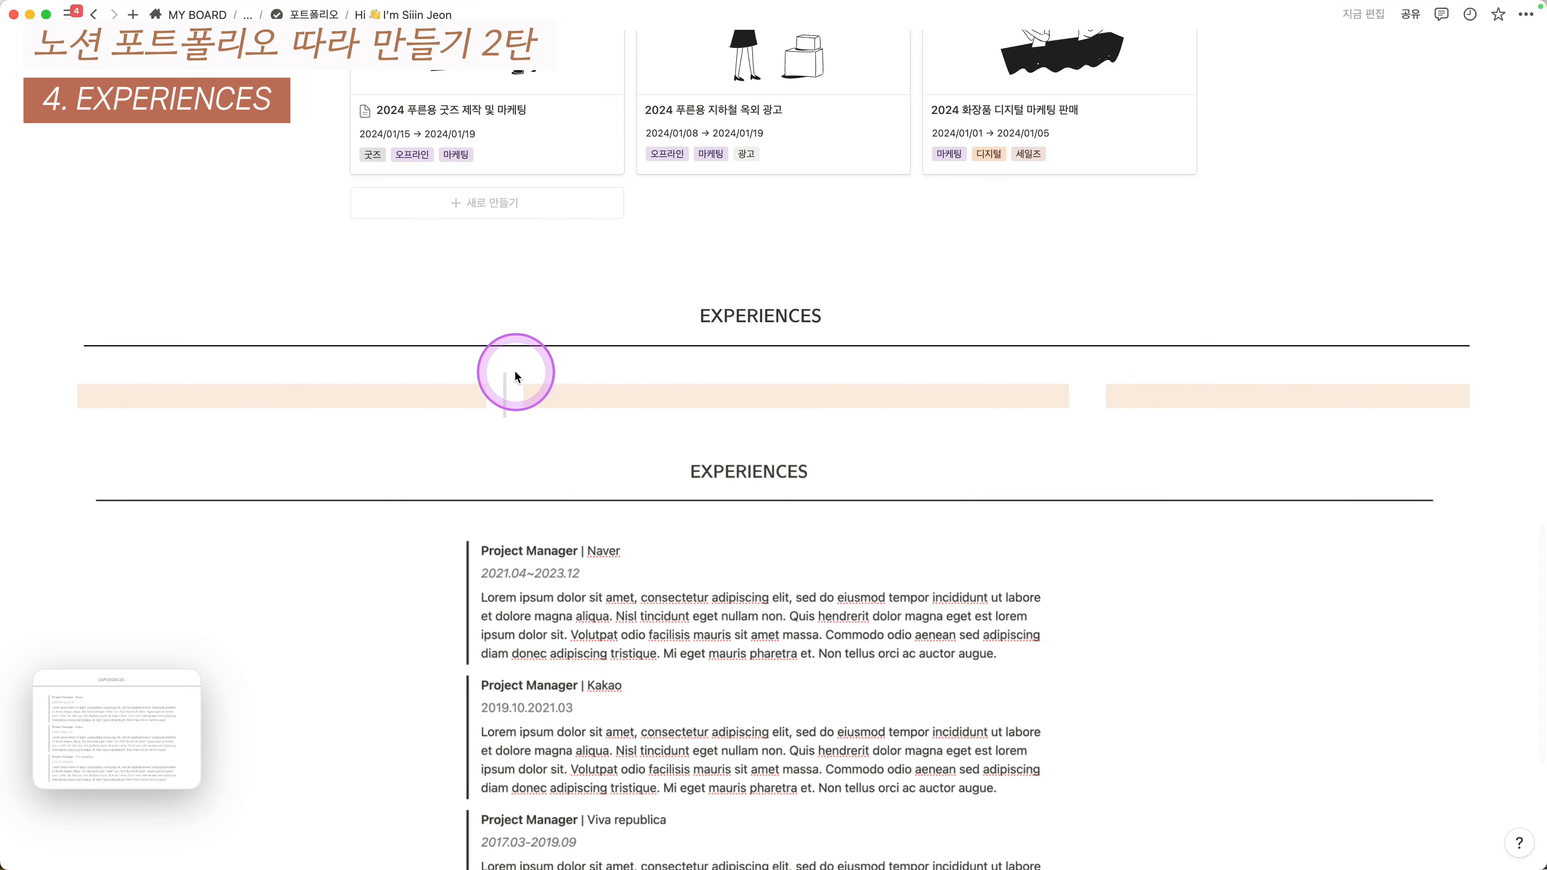
drag(507, 372, 457, 372)
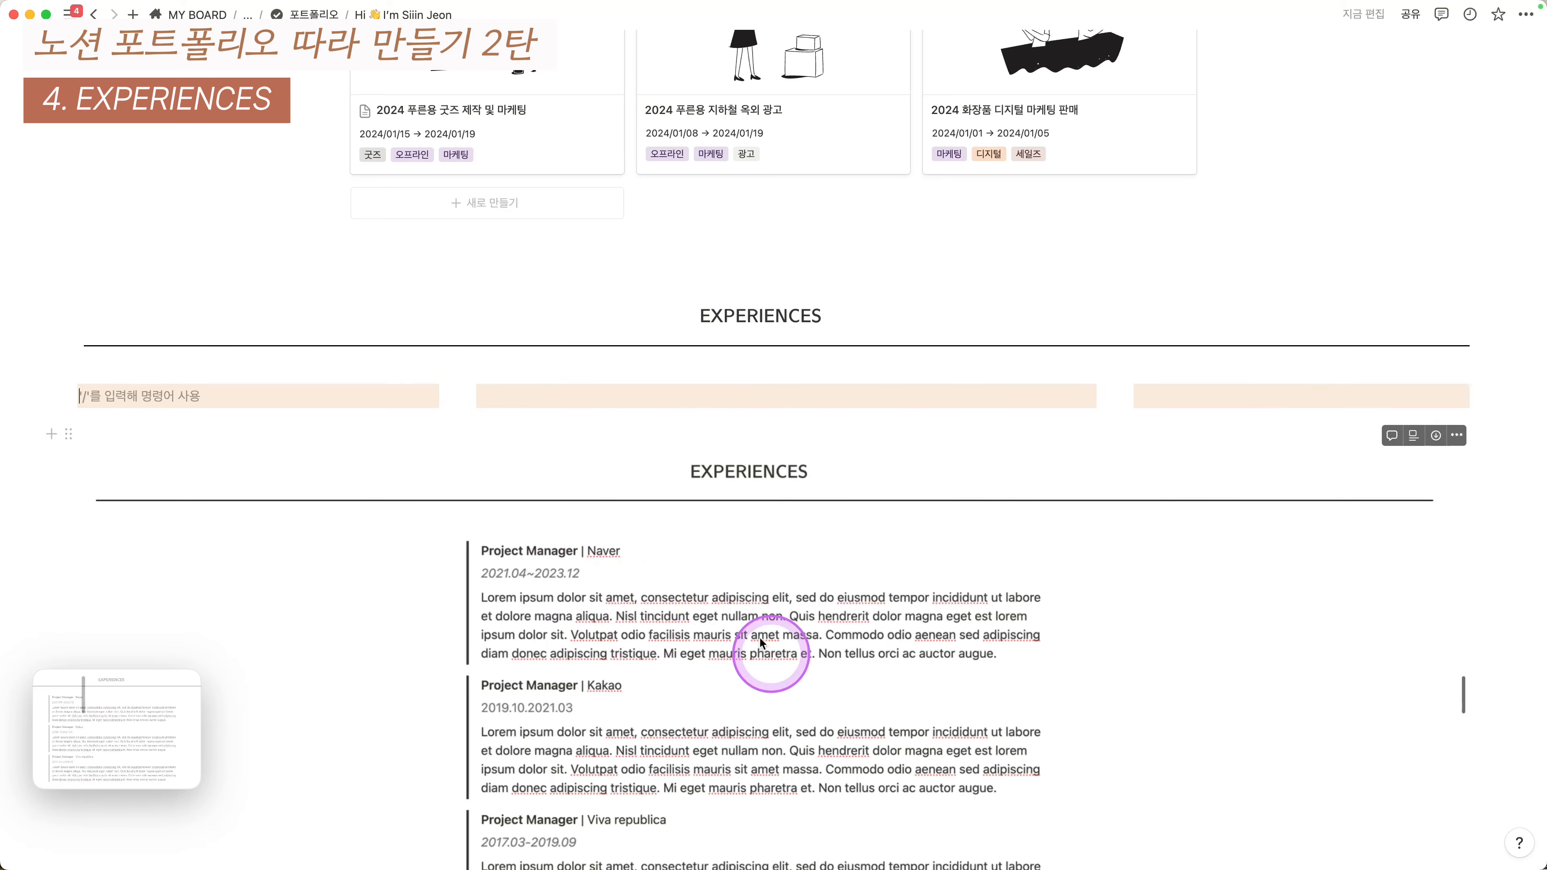
scroll(767, 656, down, 1)
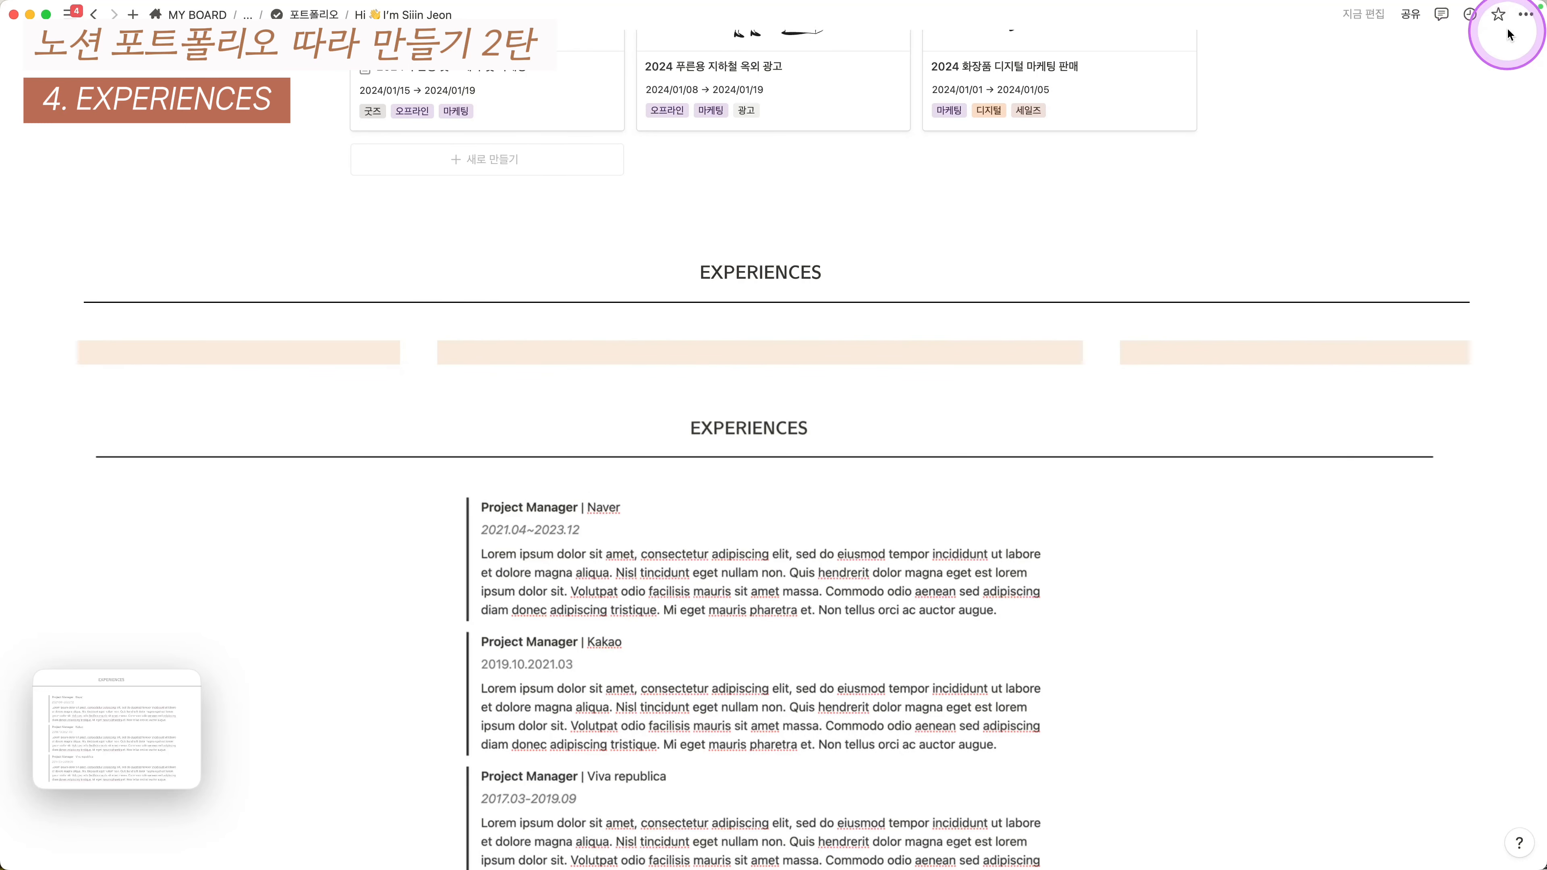
click(1526, 14)
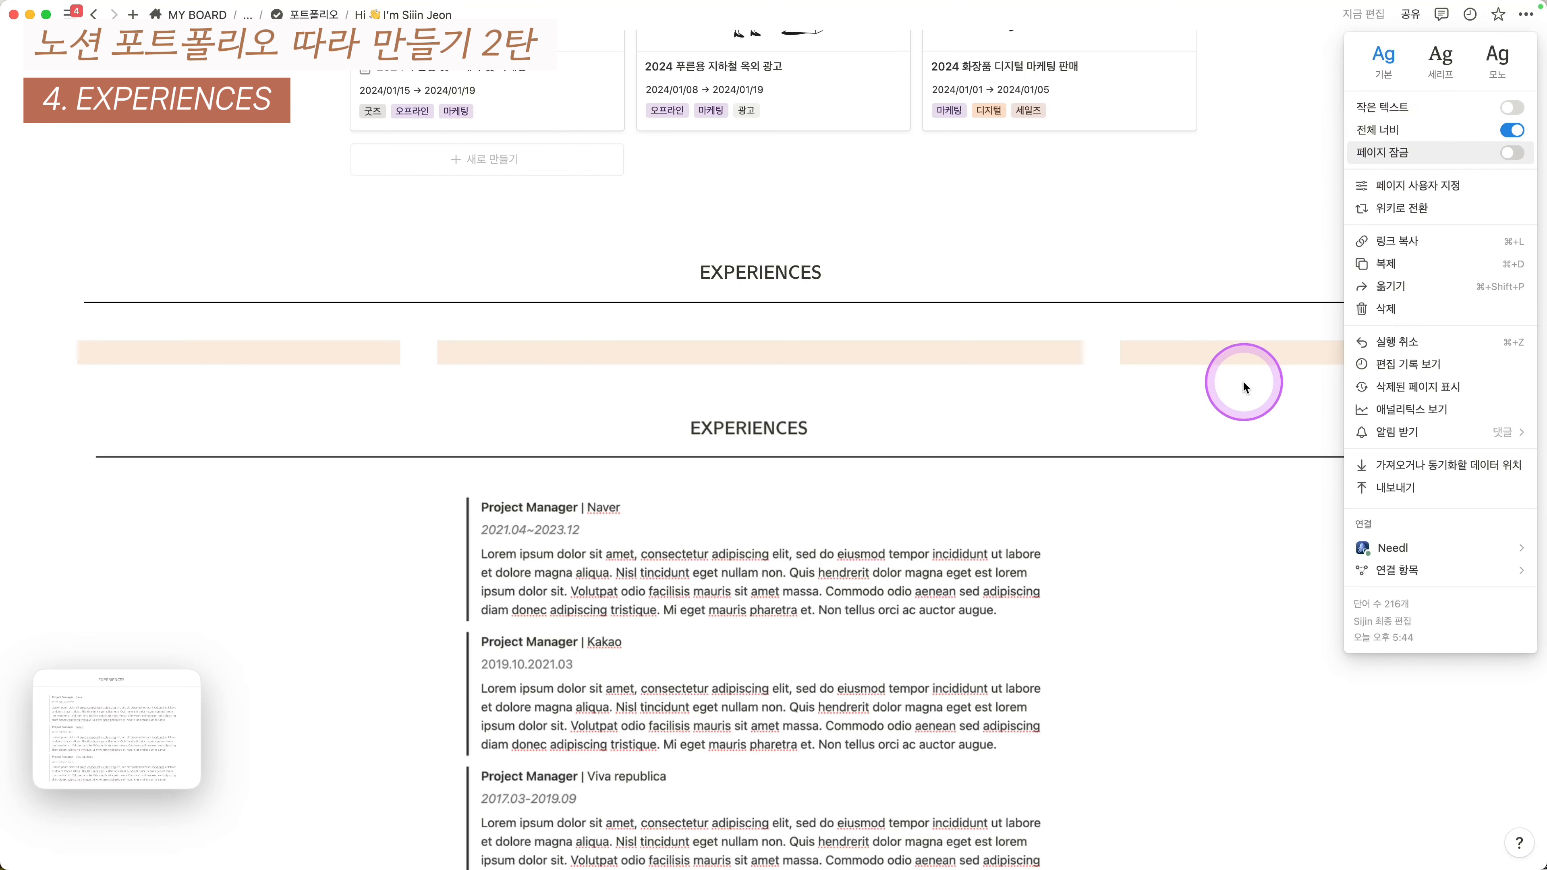
click(1198, 417)
scroll(1105, 411, down, 2)
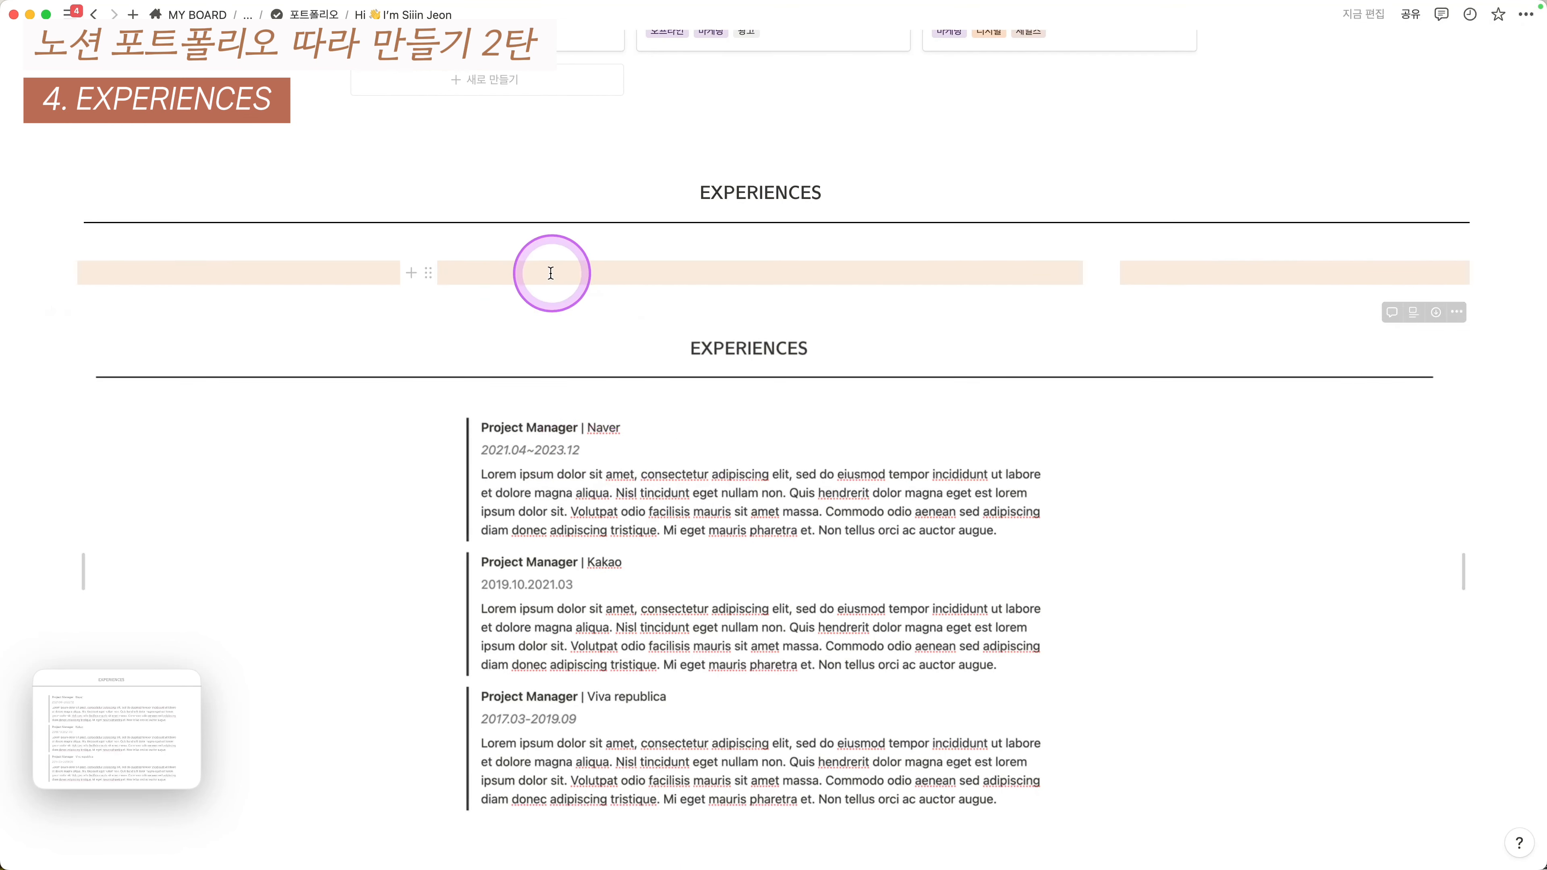
- Turn the middle column's first line into a quote block
scroll(591, 476, down, 1)
click(512, 256)
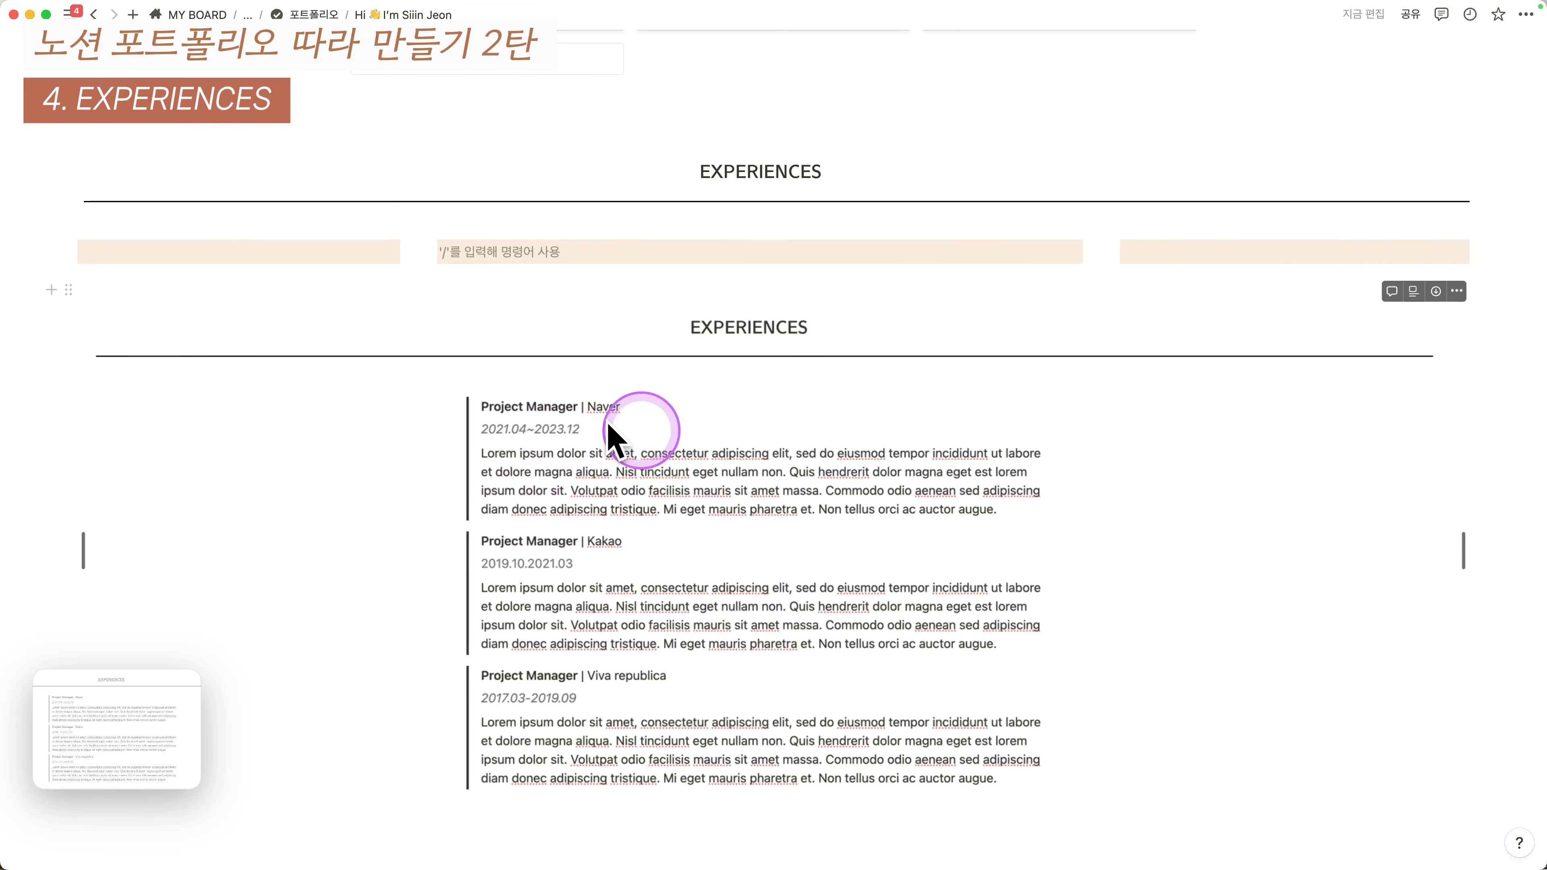
text(")
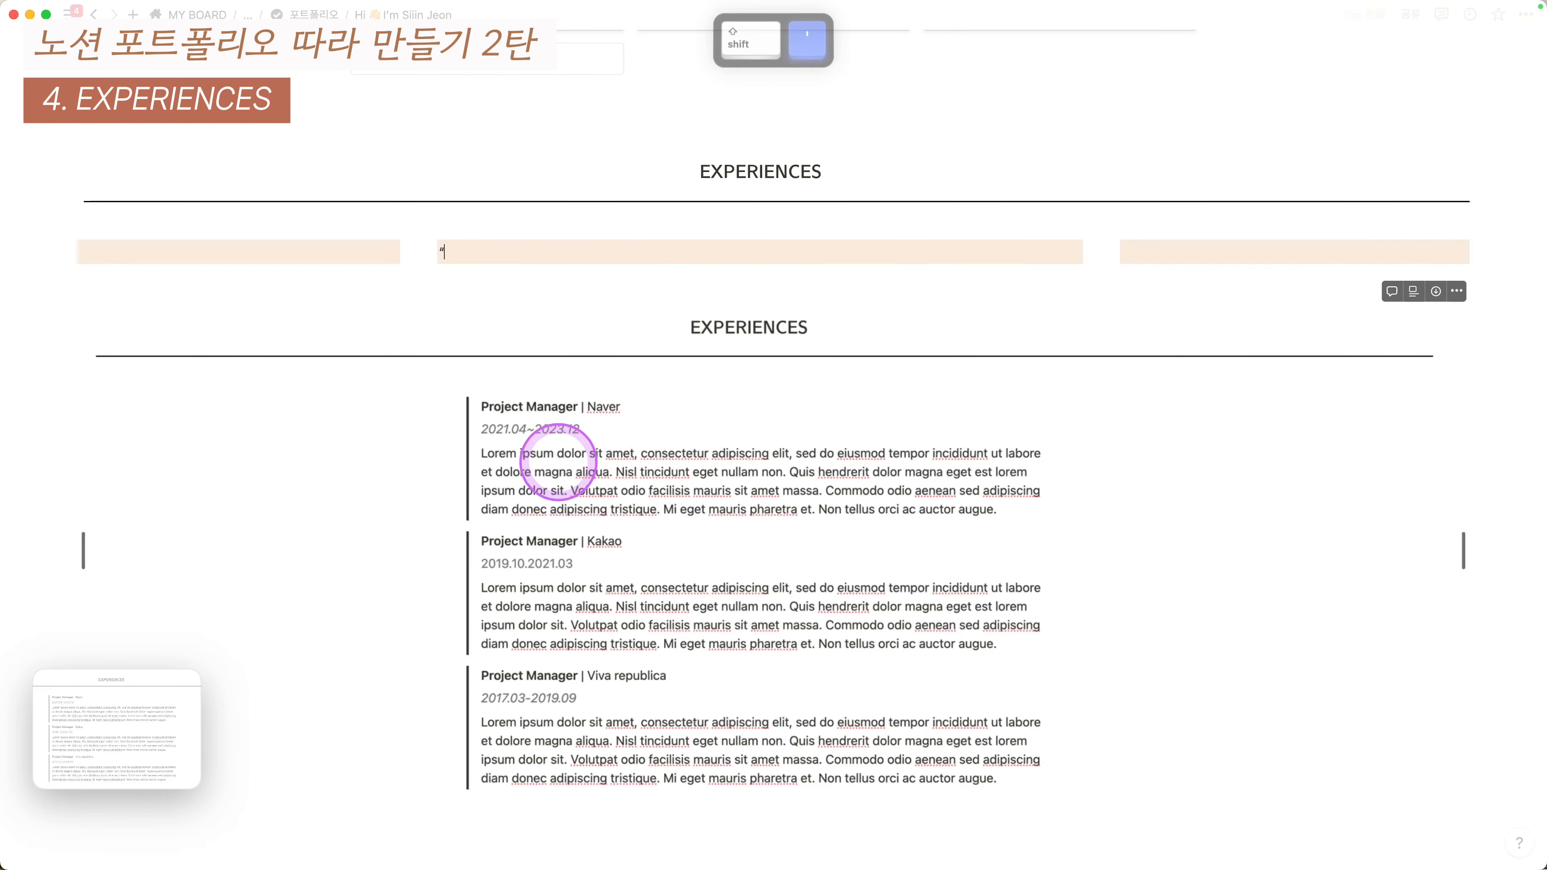
key(space)
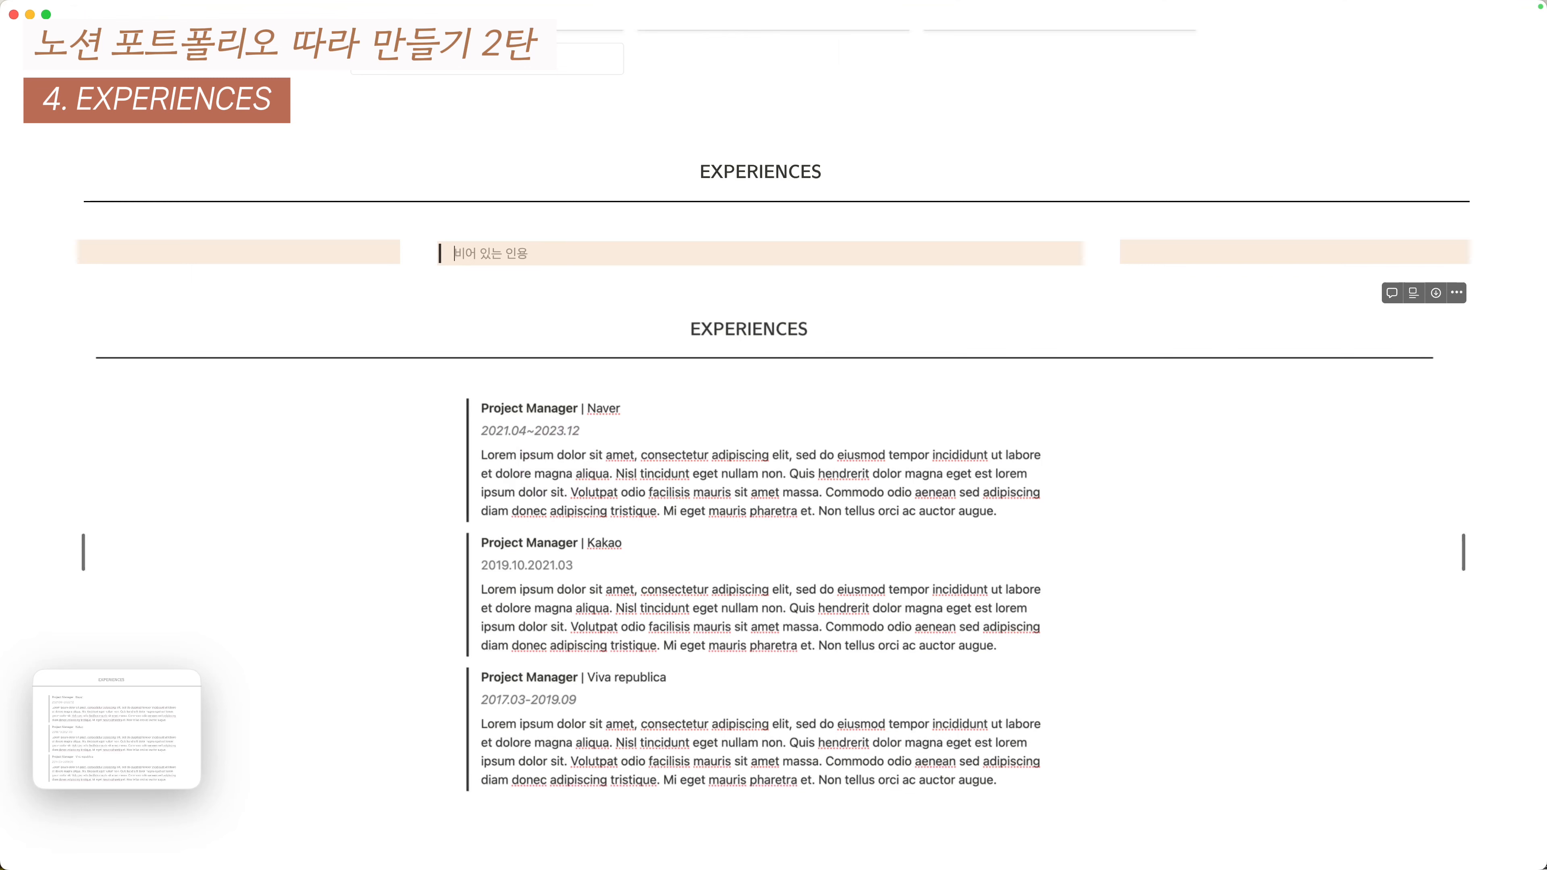
text(ㅖ)
key(ctrl+alt+shift+super+Down)
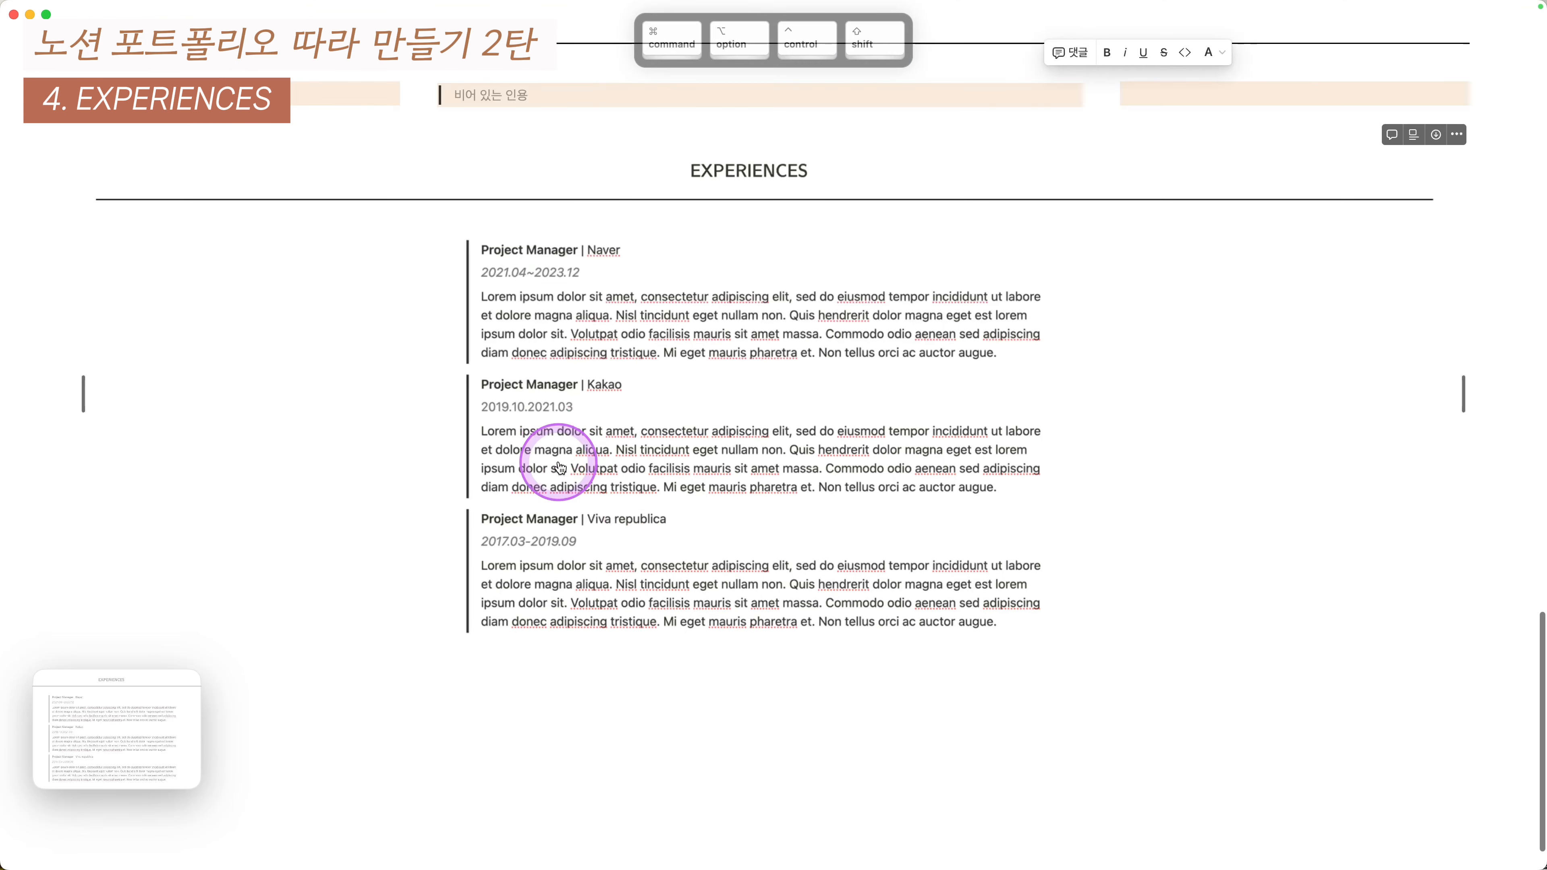
scroll(563, 424, up, 2)
click(494, 235)
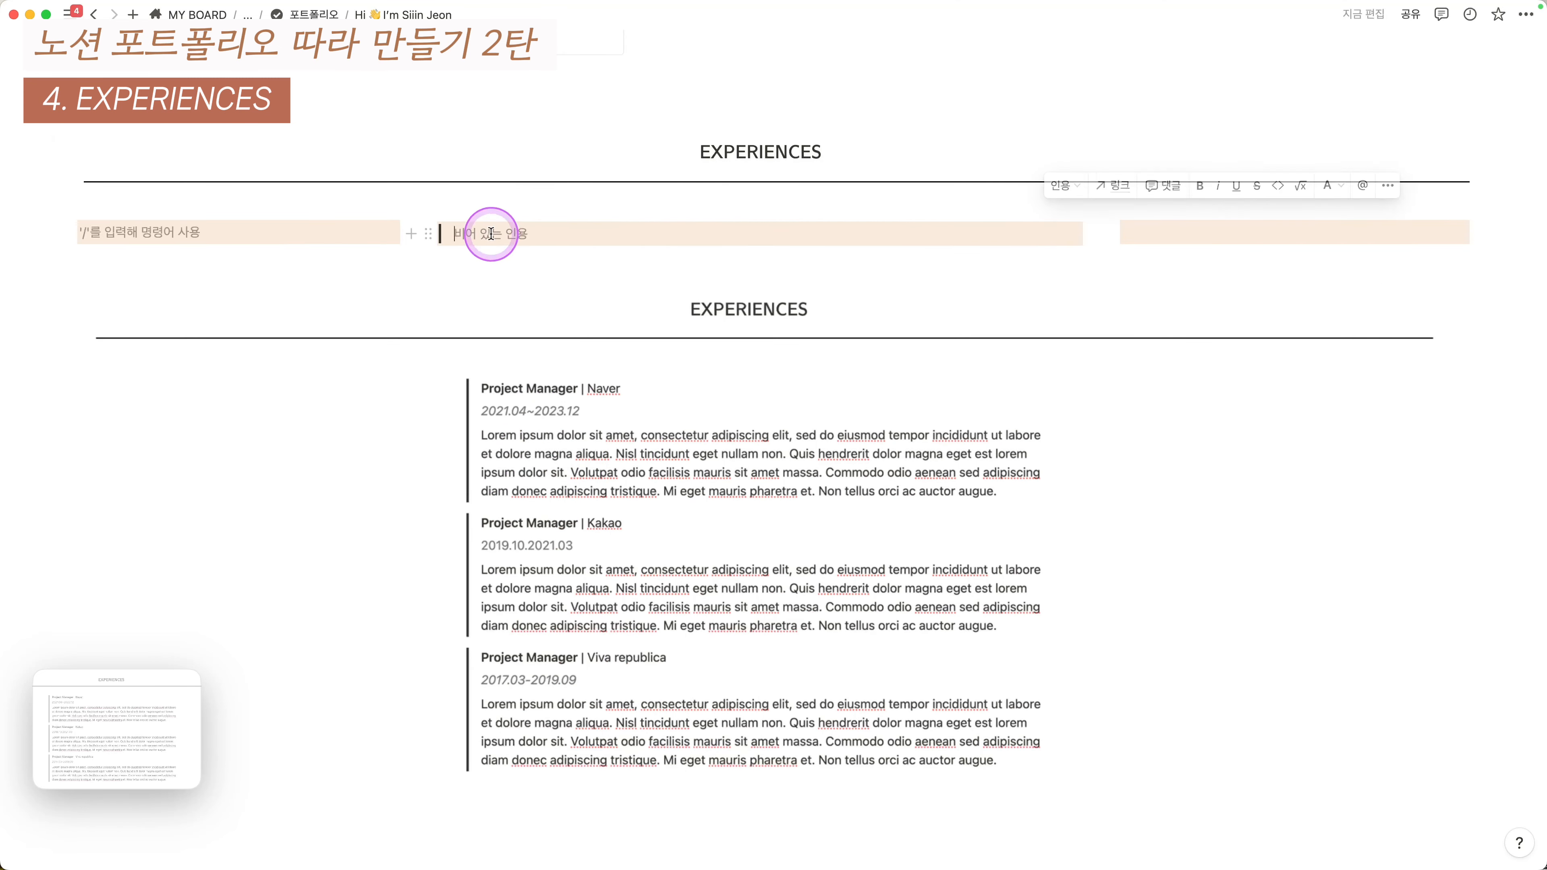
- Write 'NAVER | Project Manager' in the quote, clear its background colour, and add a line below
text(dN)
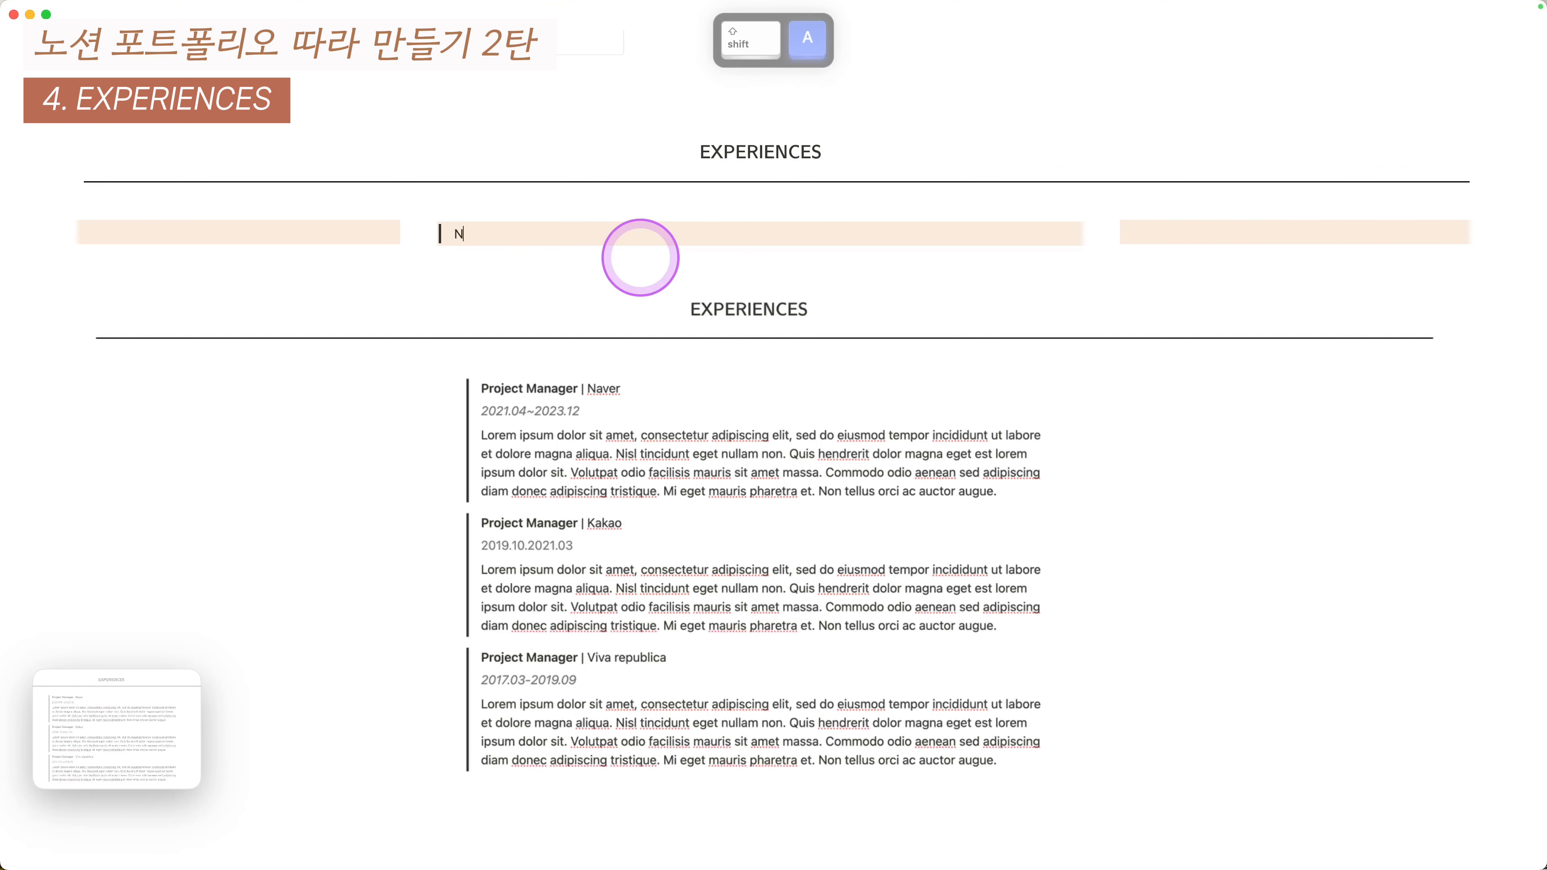
text(AVER | Project Manager)
key(Return)
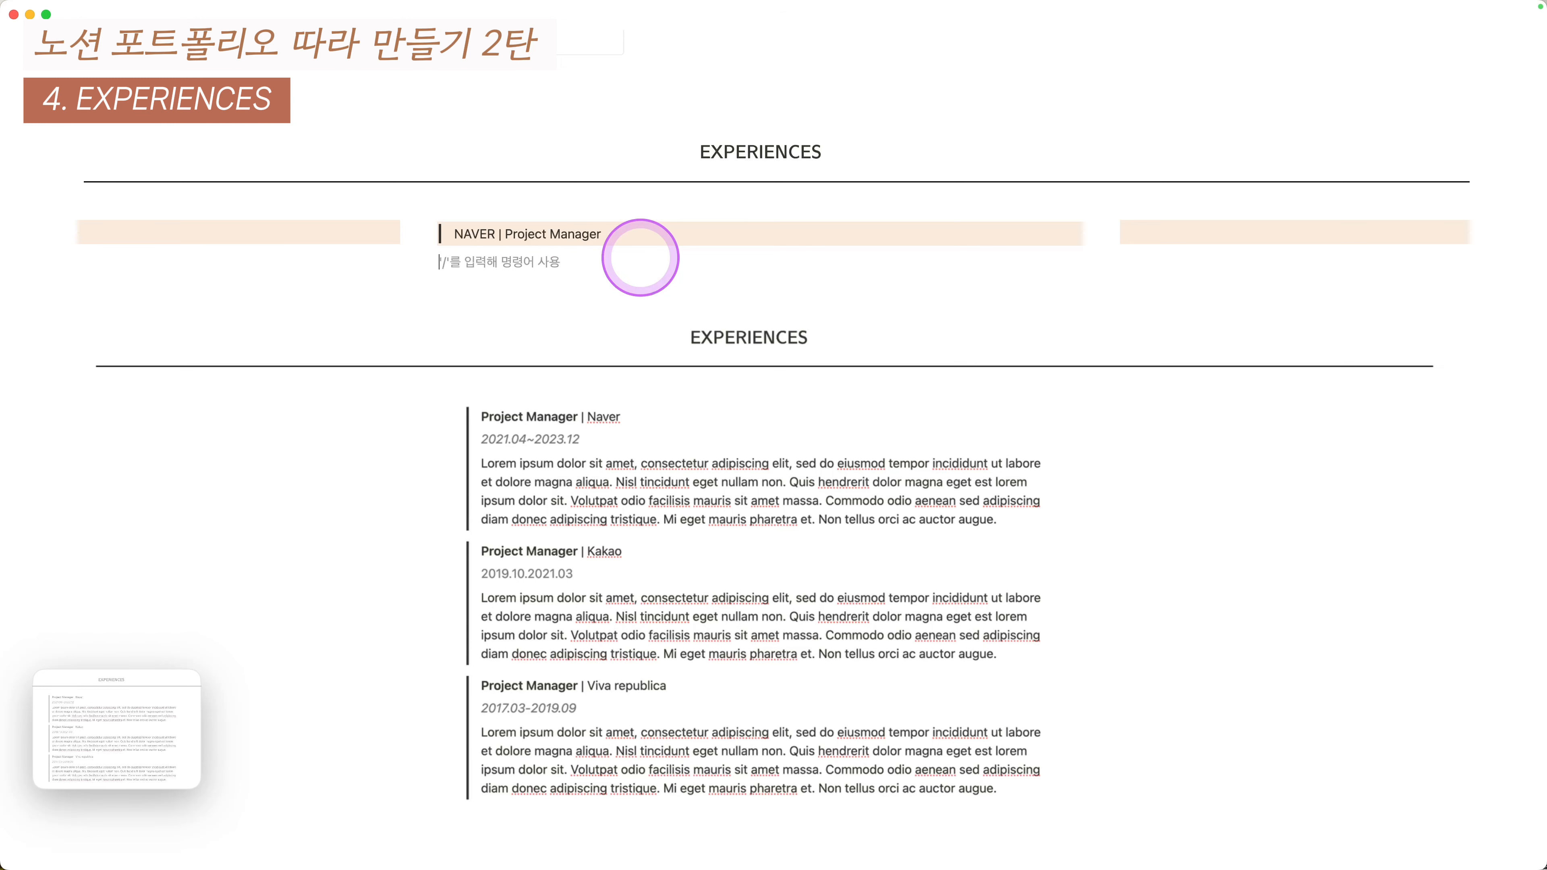
key(Up)
key(Escape)
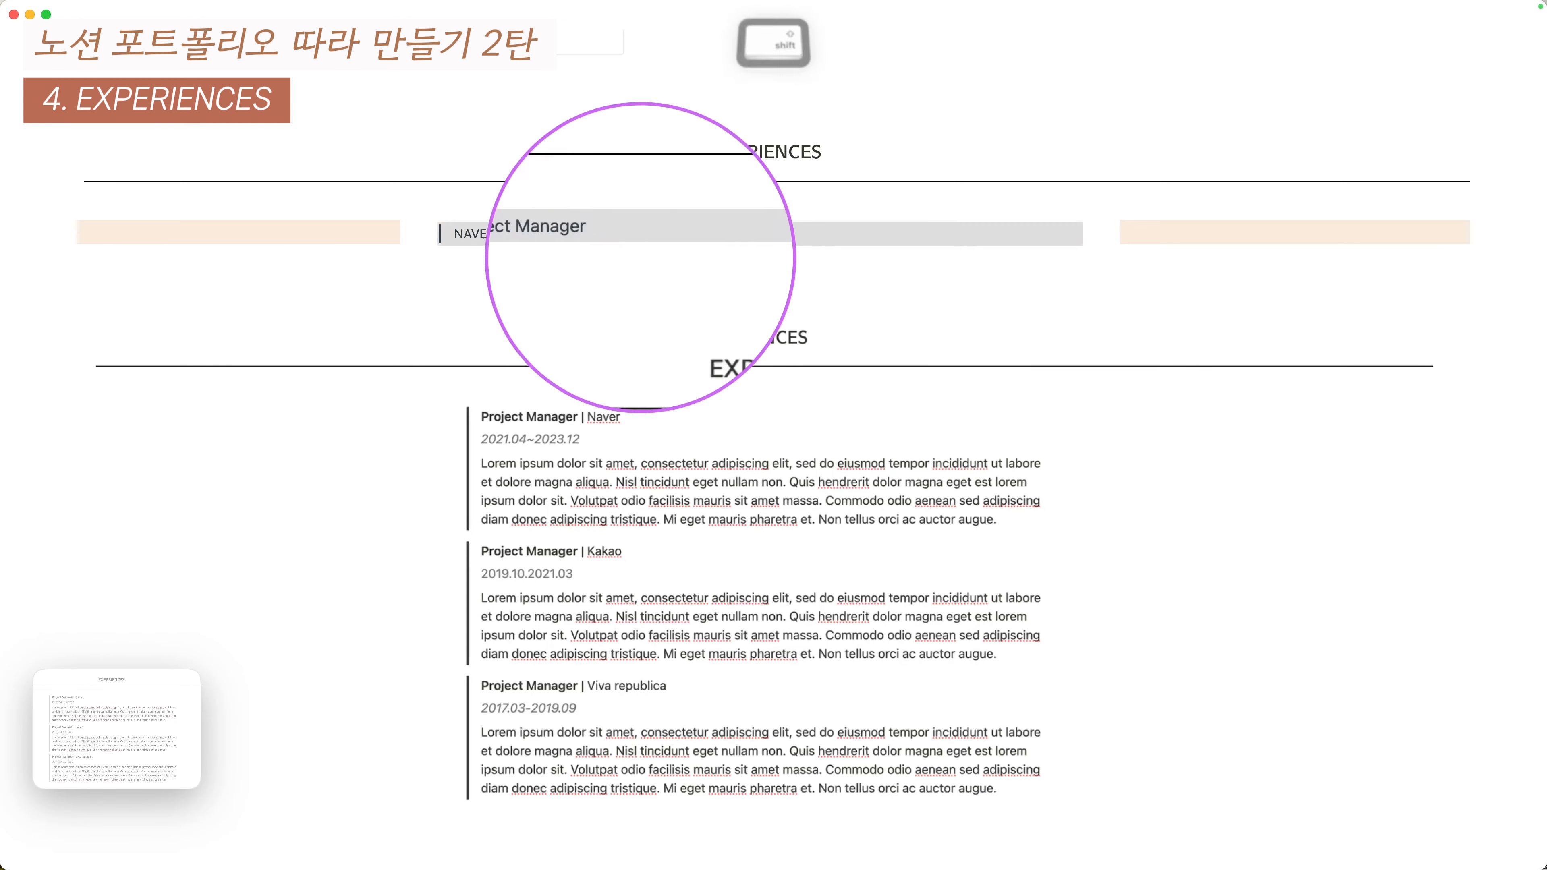
key(shift+super+h)
key(Down)
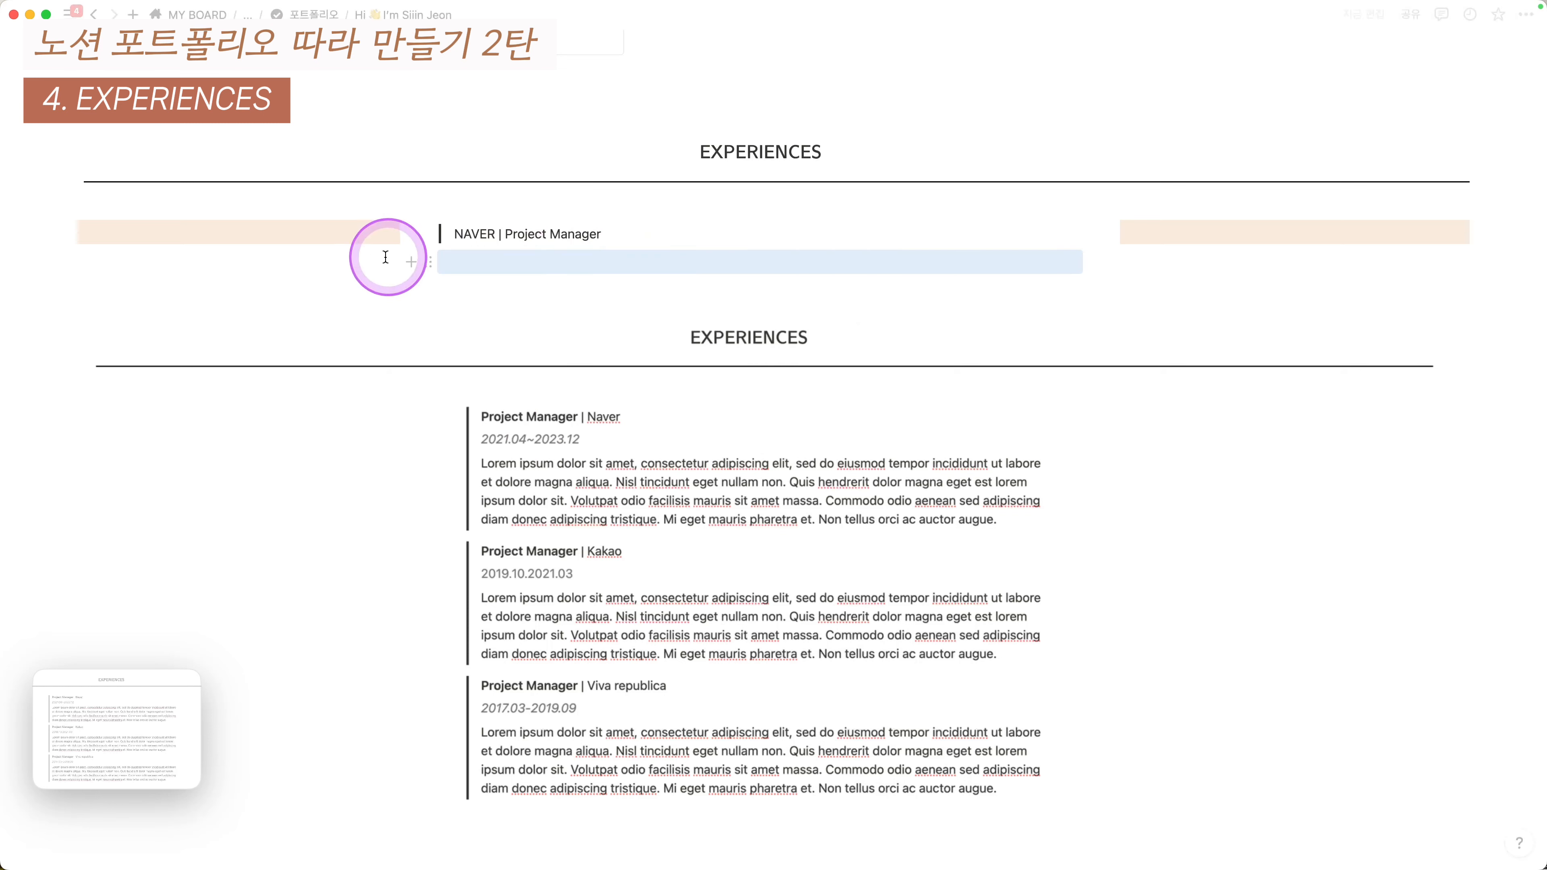
click(292, 232)
click(580, 280)
click(700, 242)
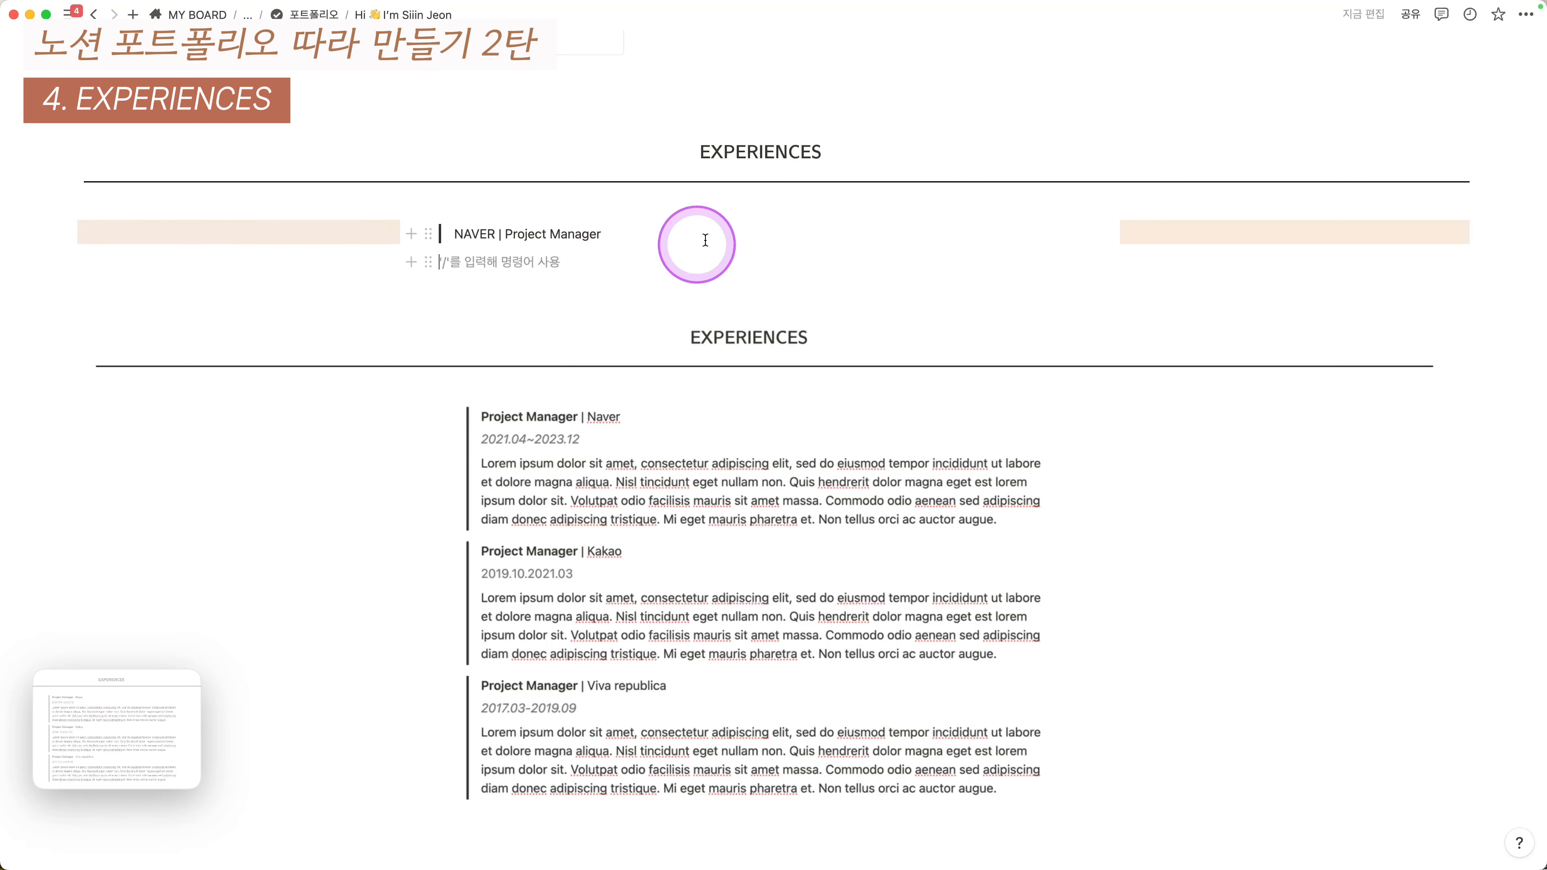
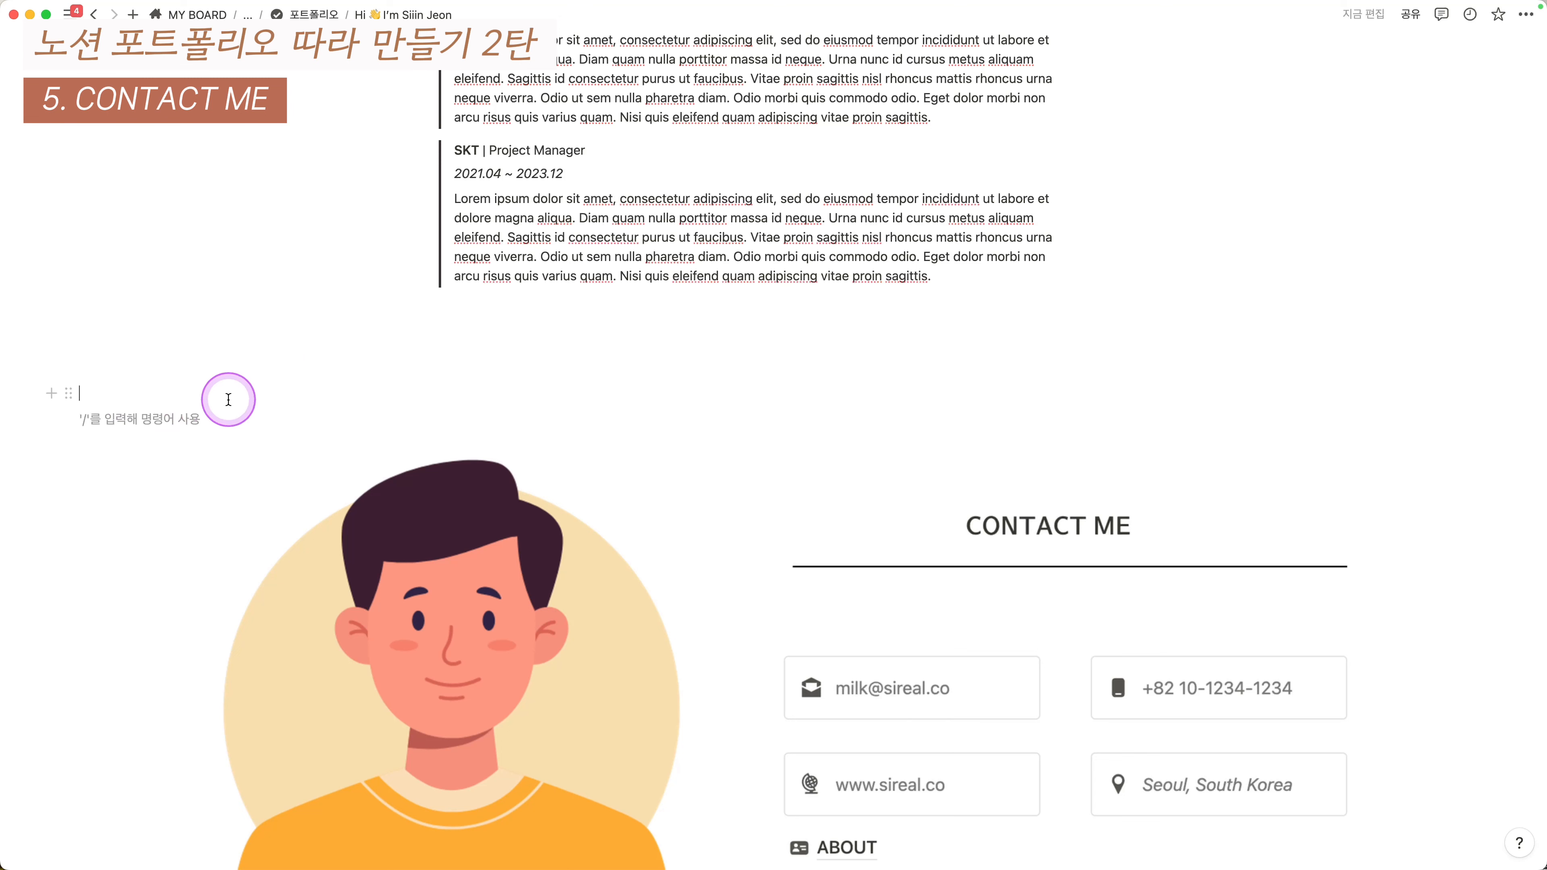
- Give the empty block a light-orange background, copy it to three blocks, and arrange them as columns
key(Escape)
key(shift+super+h)
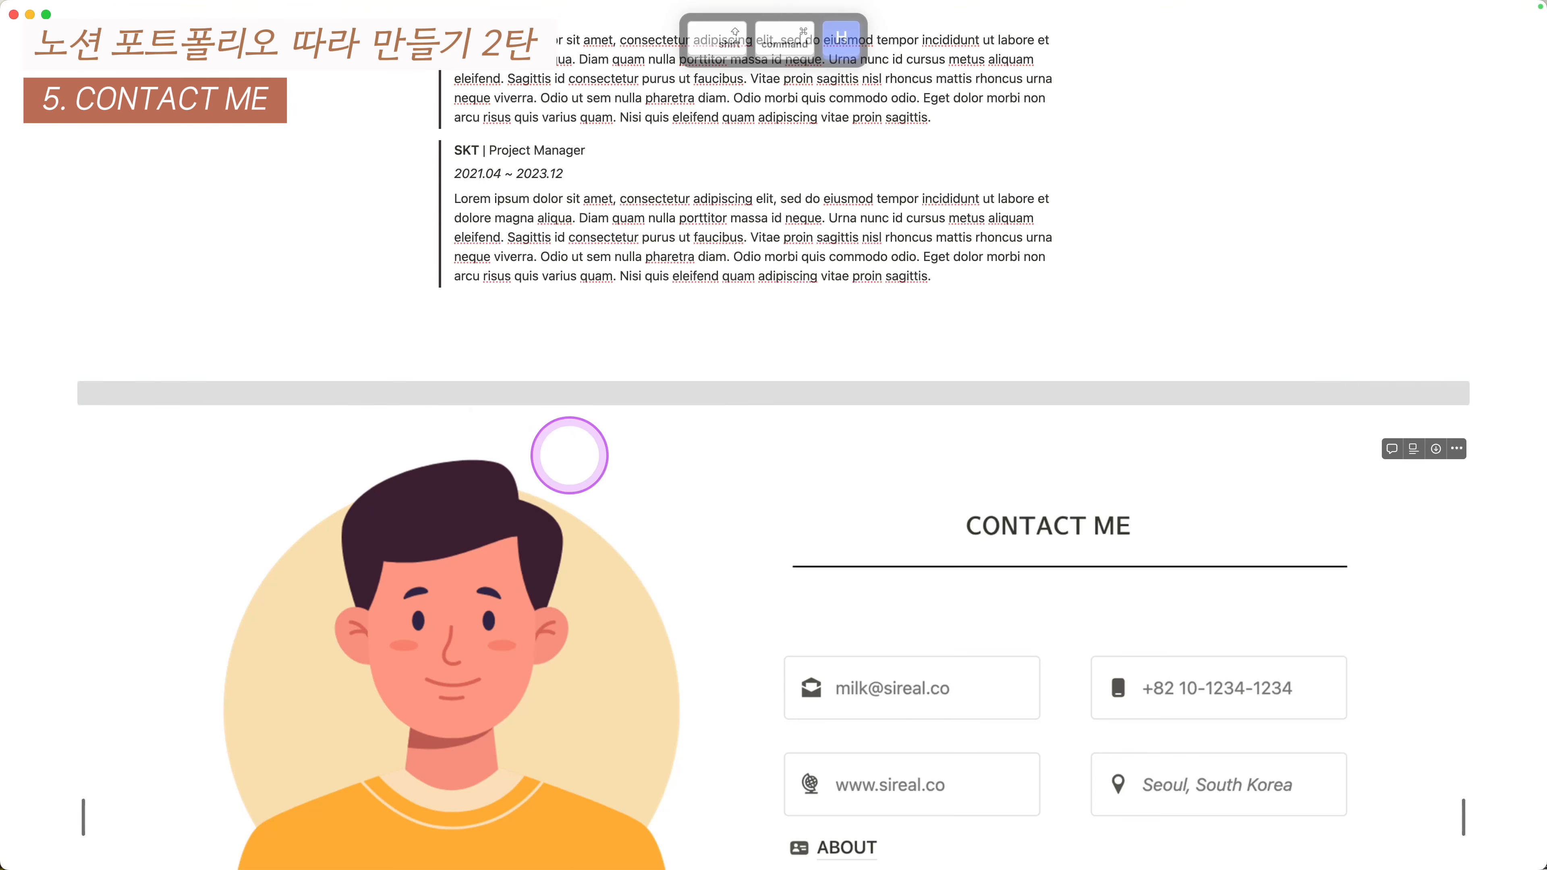
key(super+d)
key(super+d)
key(shift+Up)
key(shift+Up)
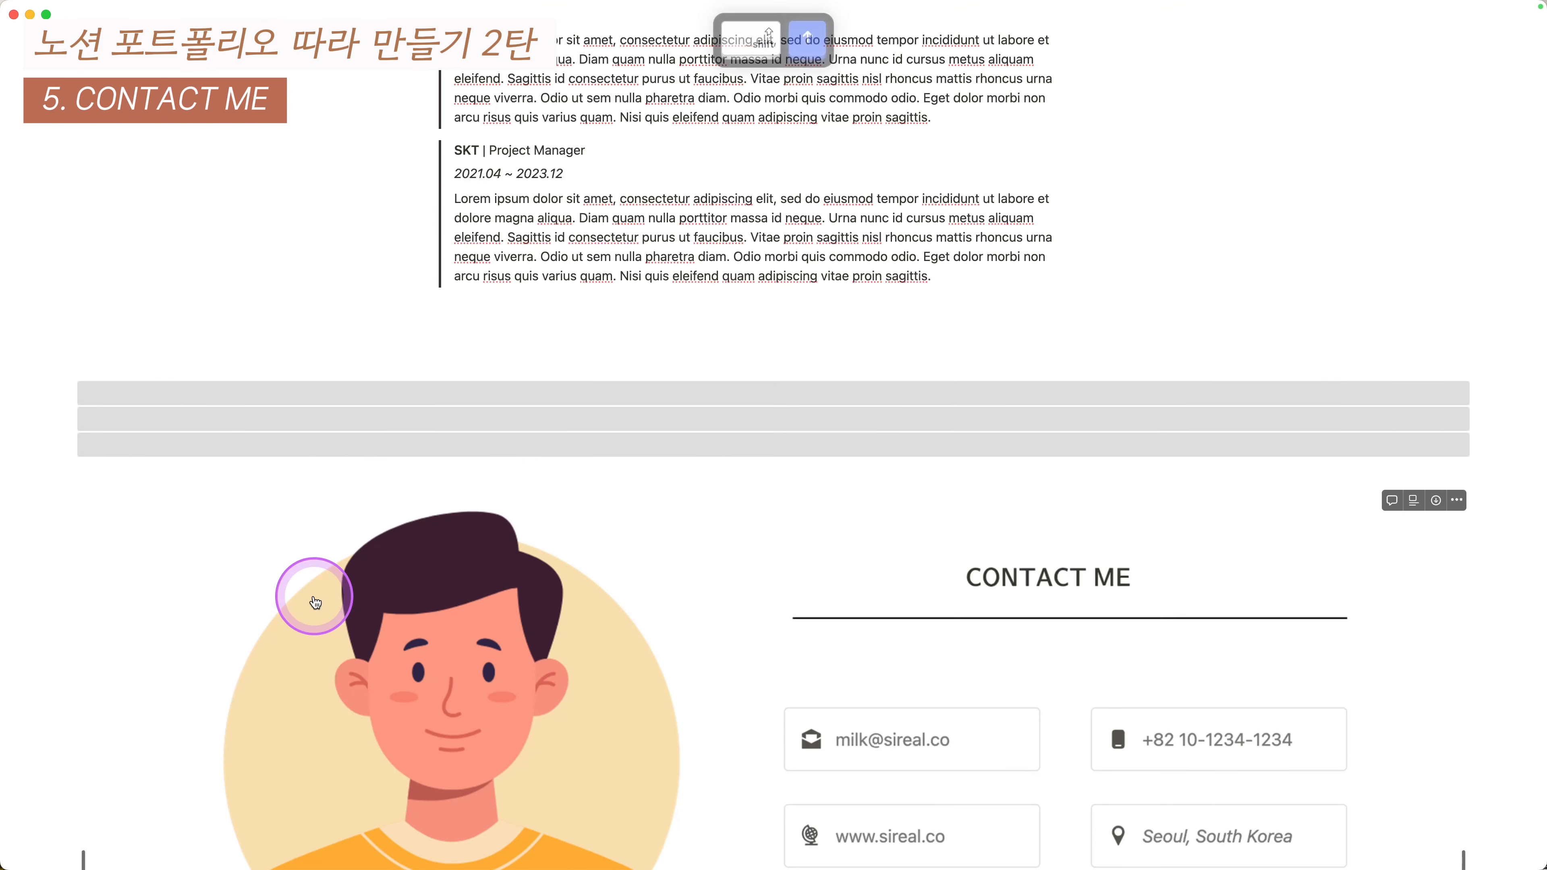
key(super+slash)
text(dol)
key(BackSpace)
key(BackSpace)
key(BackSpace)
text(col)
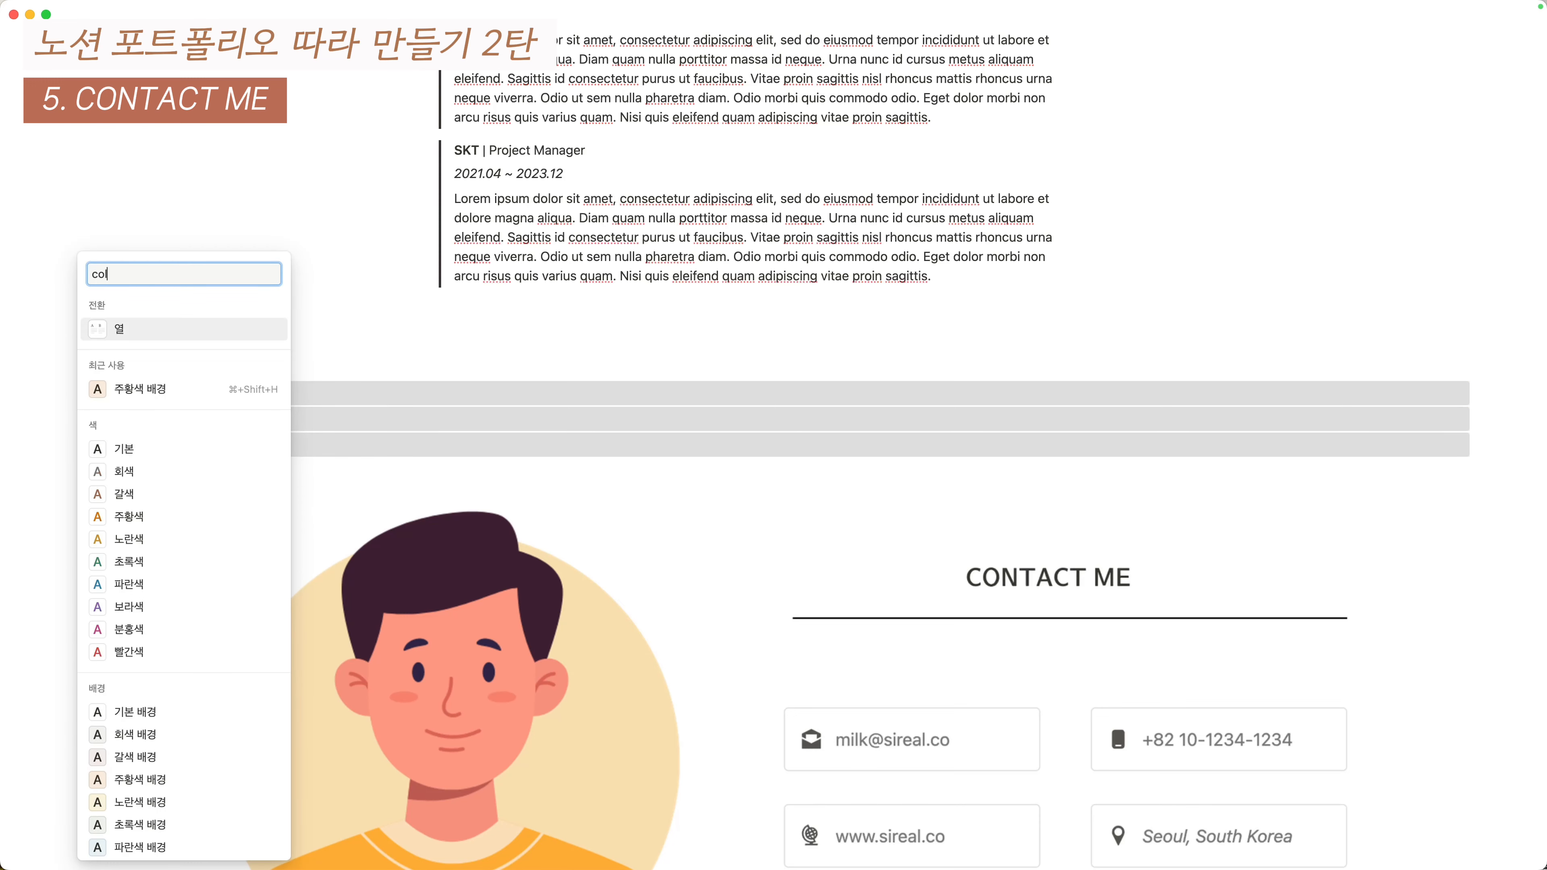
key(Return)
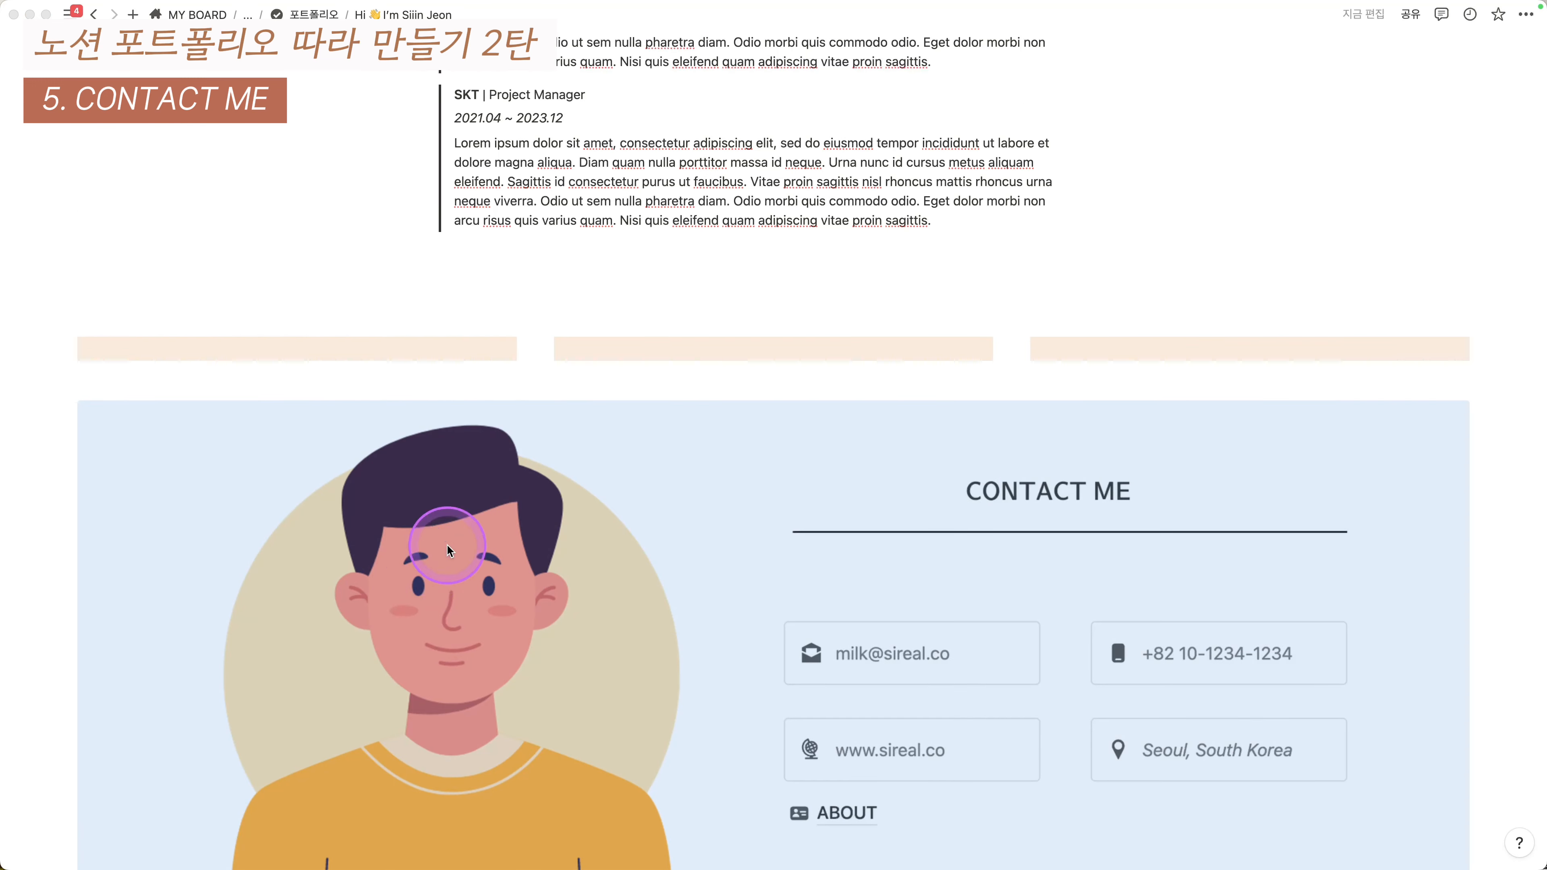
- Resize the column dividers so the middle column is wide between two narrow ones
scroll(428, 567, down, 5)
scroll(1157, 415, up, 2)
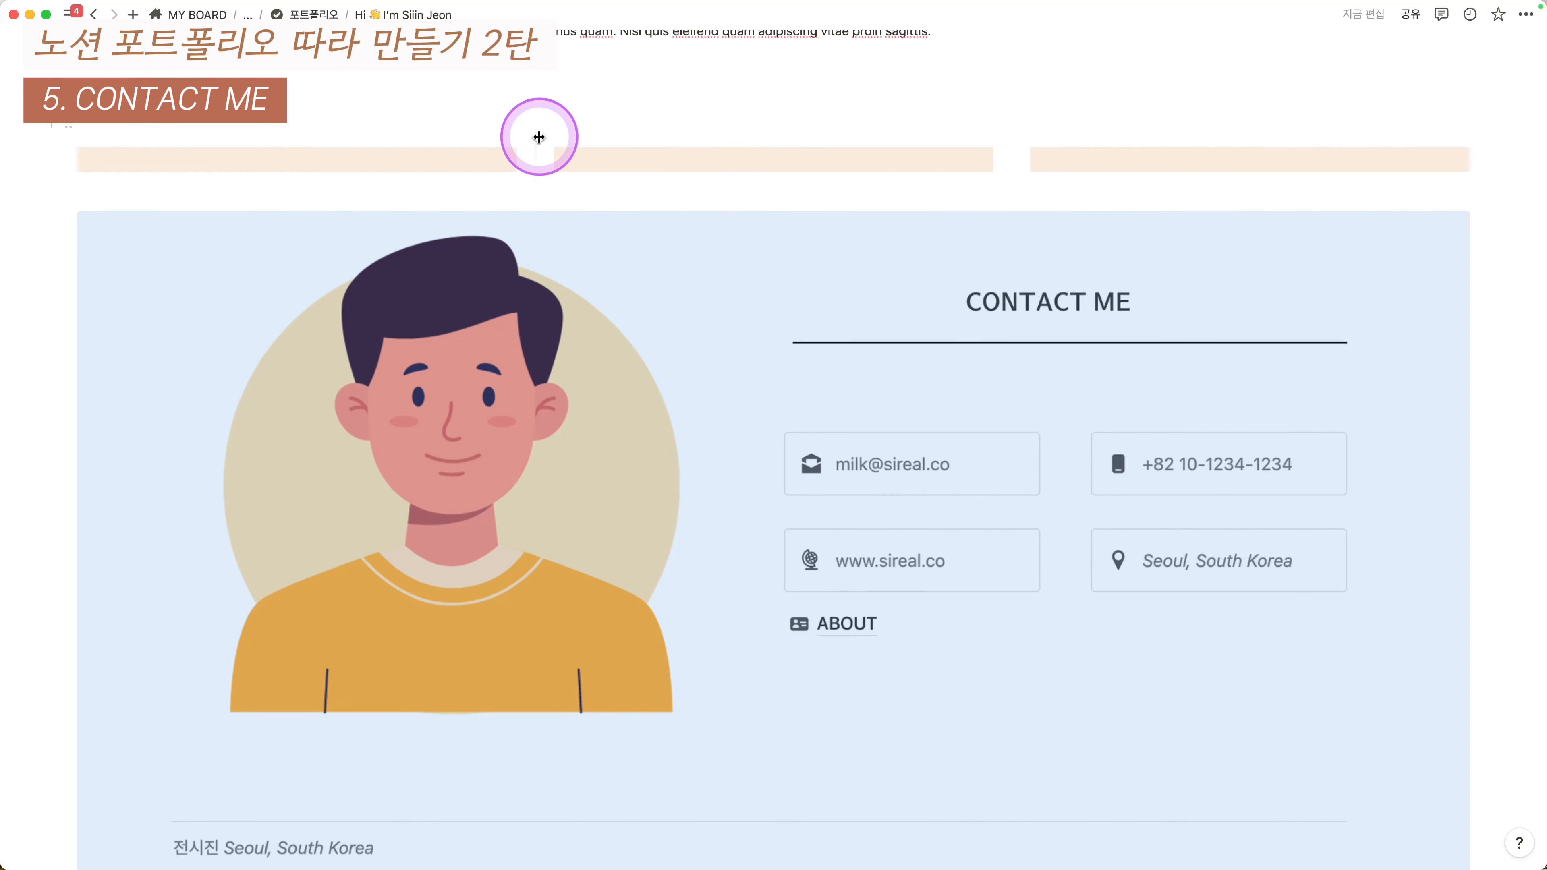
drag(539, 137, 239, 141)
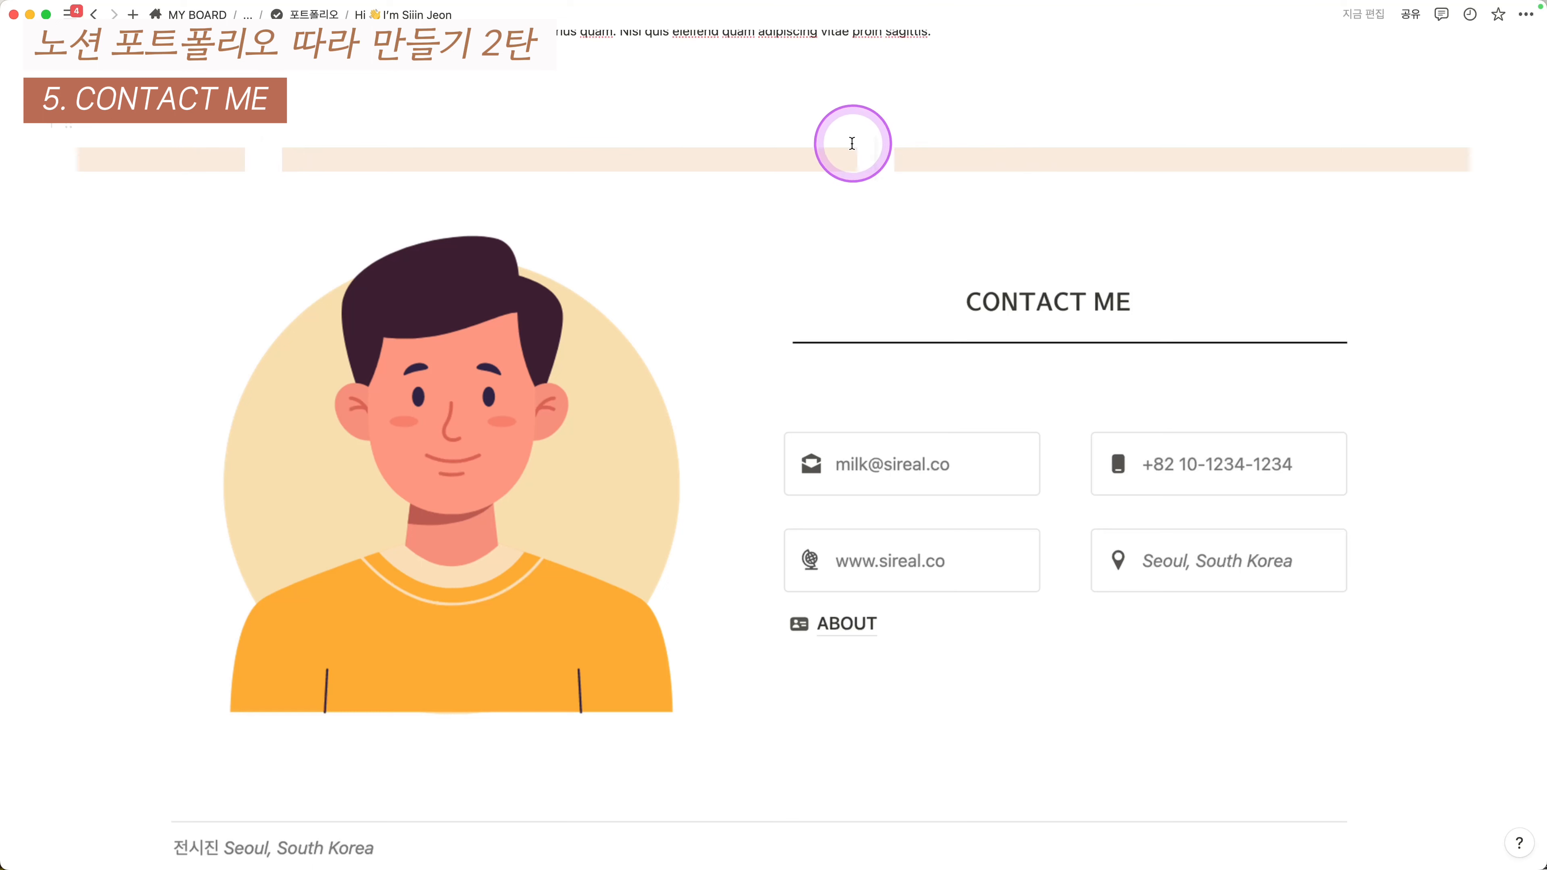
drag(1369, 143, 1371, 145)
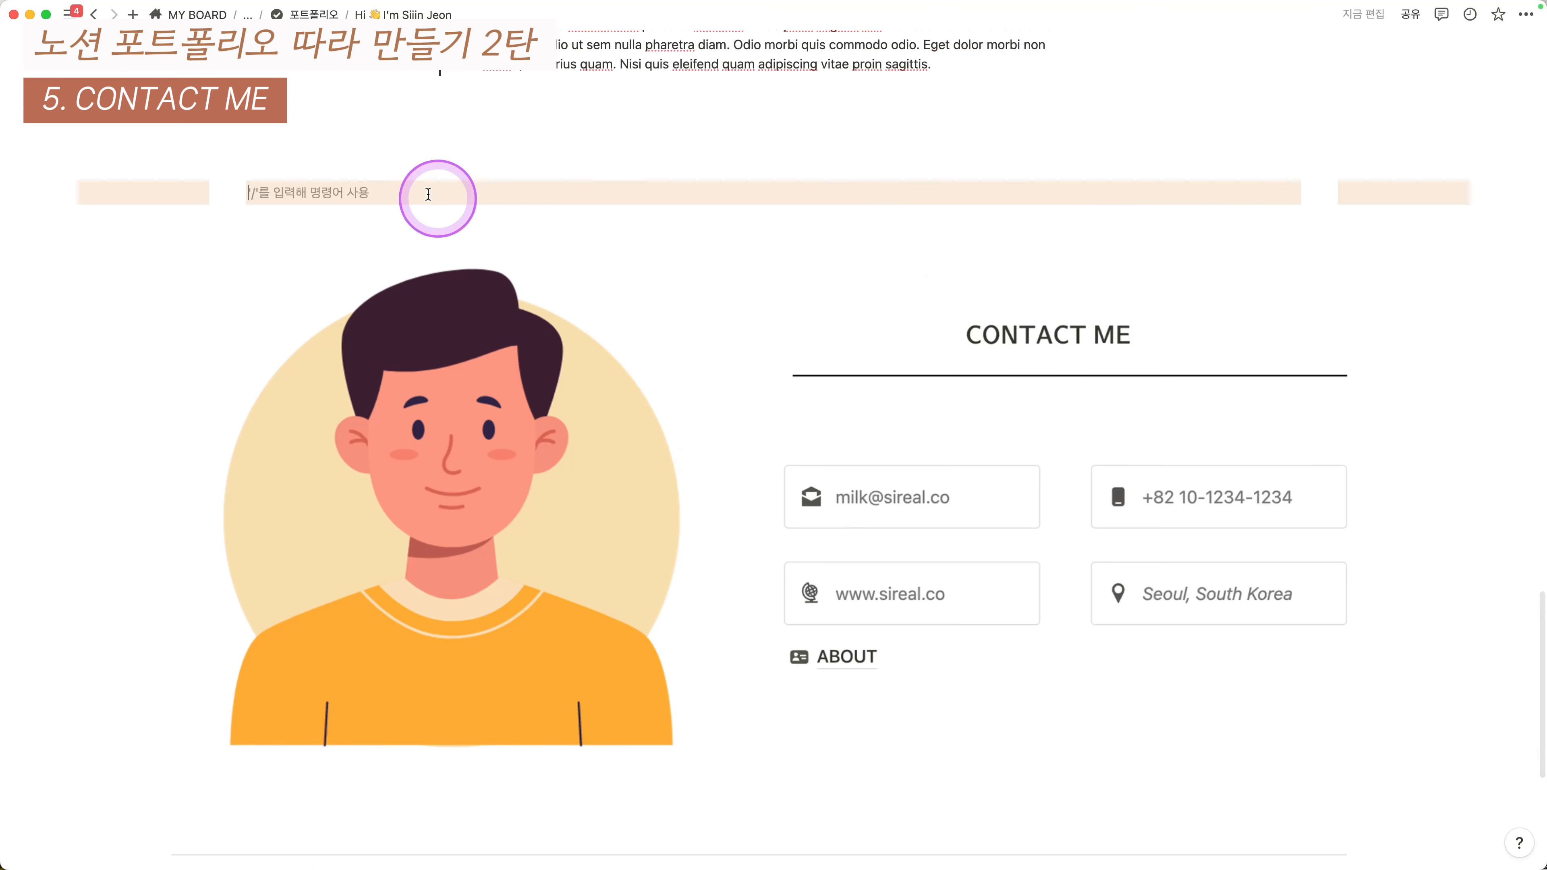
key(super+z)
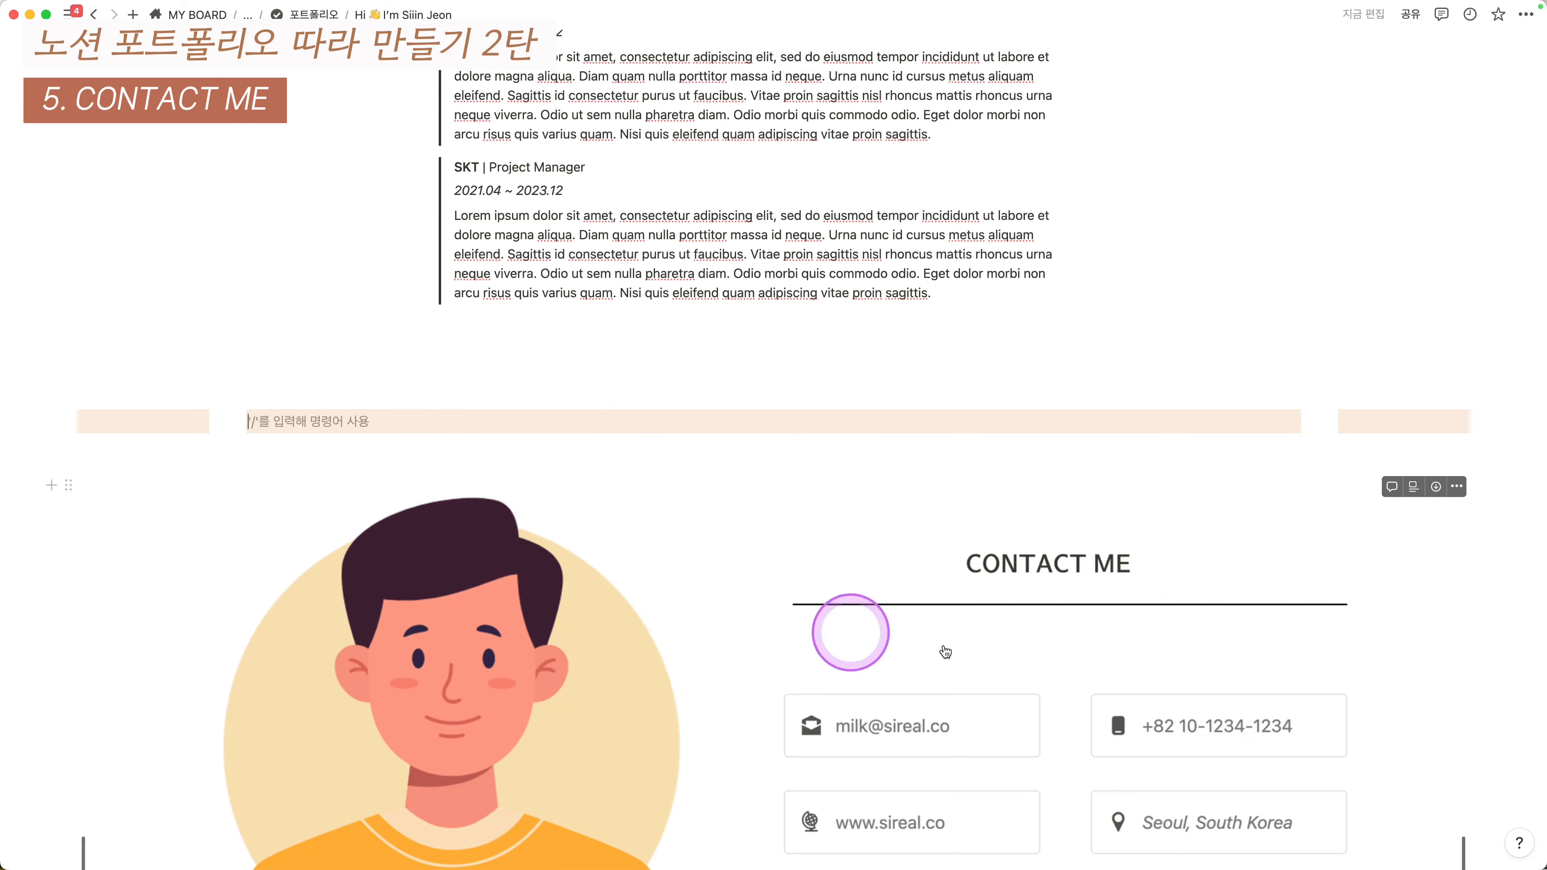
scroll(558, 576, down, 1)
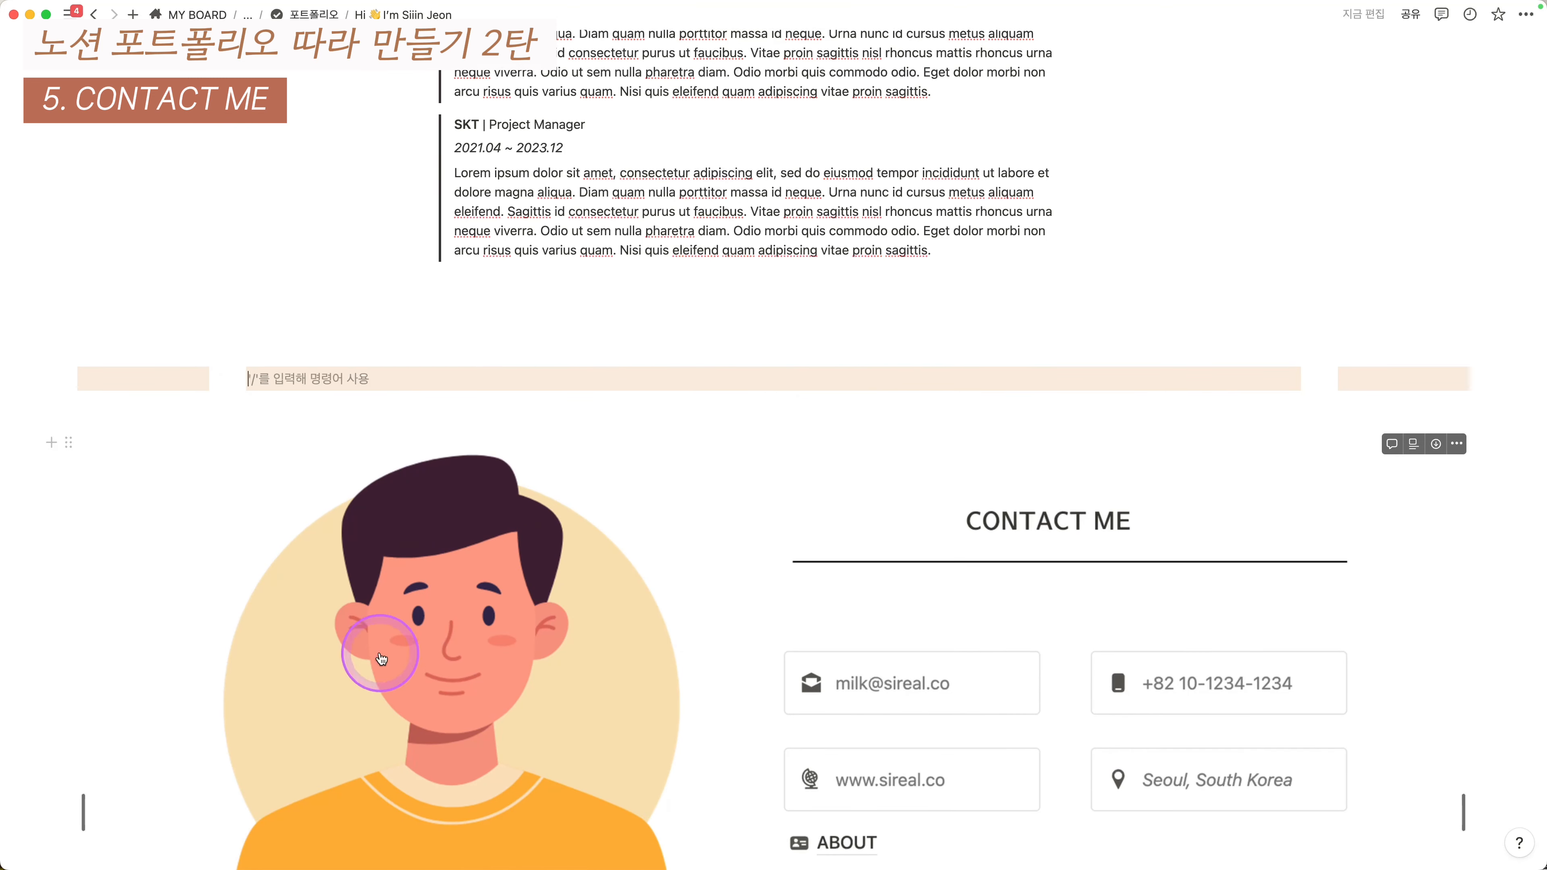
scroll(847, 560, down, 1)
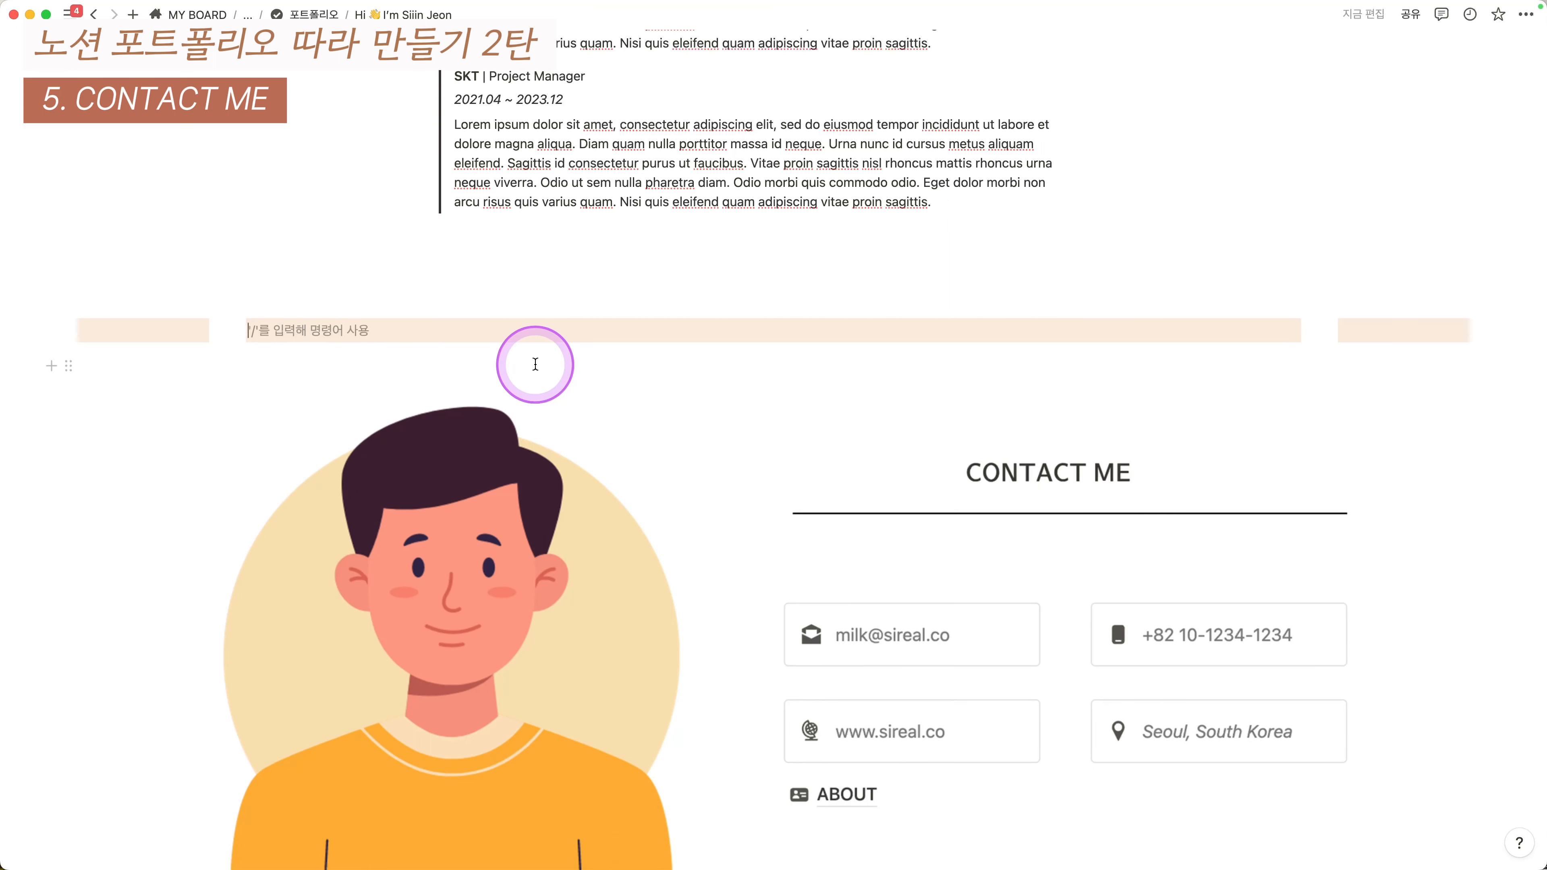
- Duplicate the middle coloured block, split the copies into two sub-columns, and delete the leftover line
key(super+d)
key(super+d)
key(shift+Up)
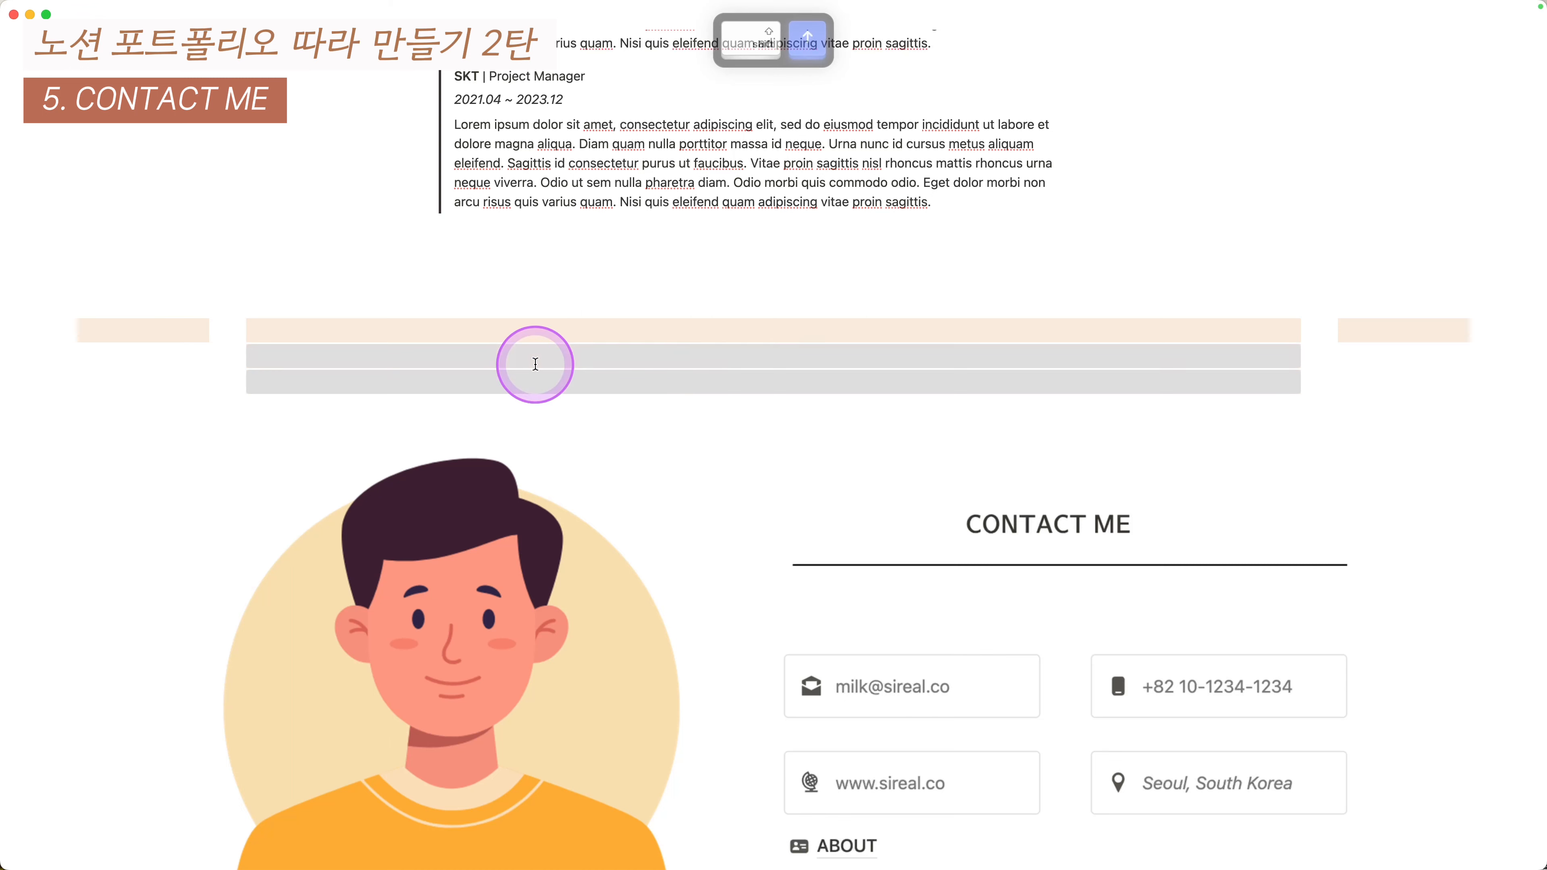
key(super+slash)
text(col)
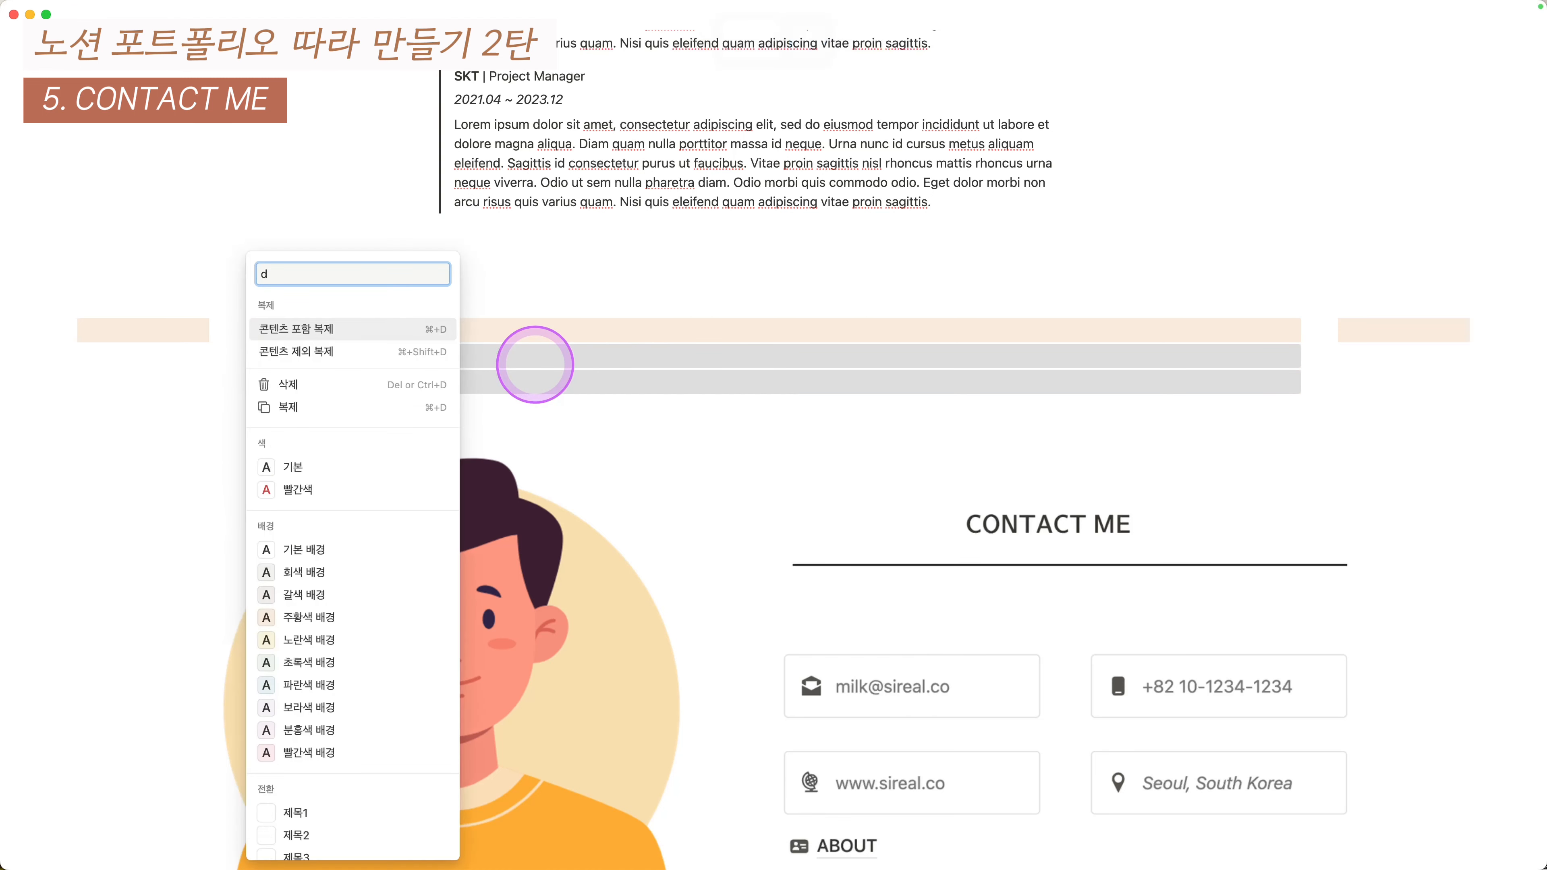
text(u)
key(BackSpace)
key(Down)
key(Return)
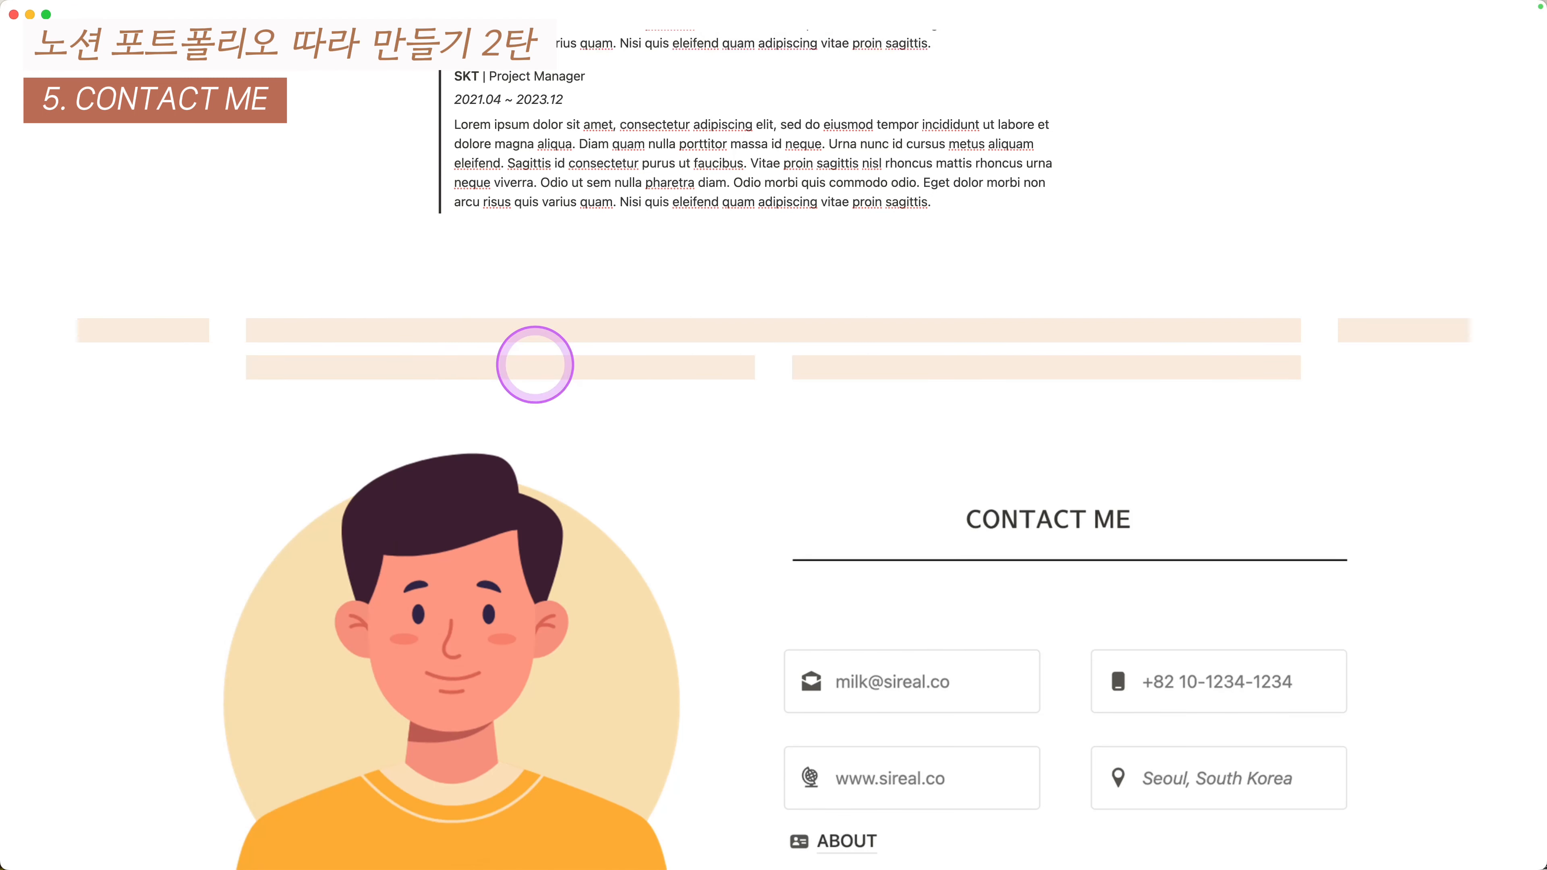
click(506, 329)
key(BackSpace)
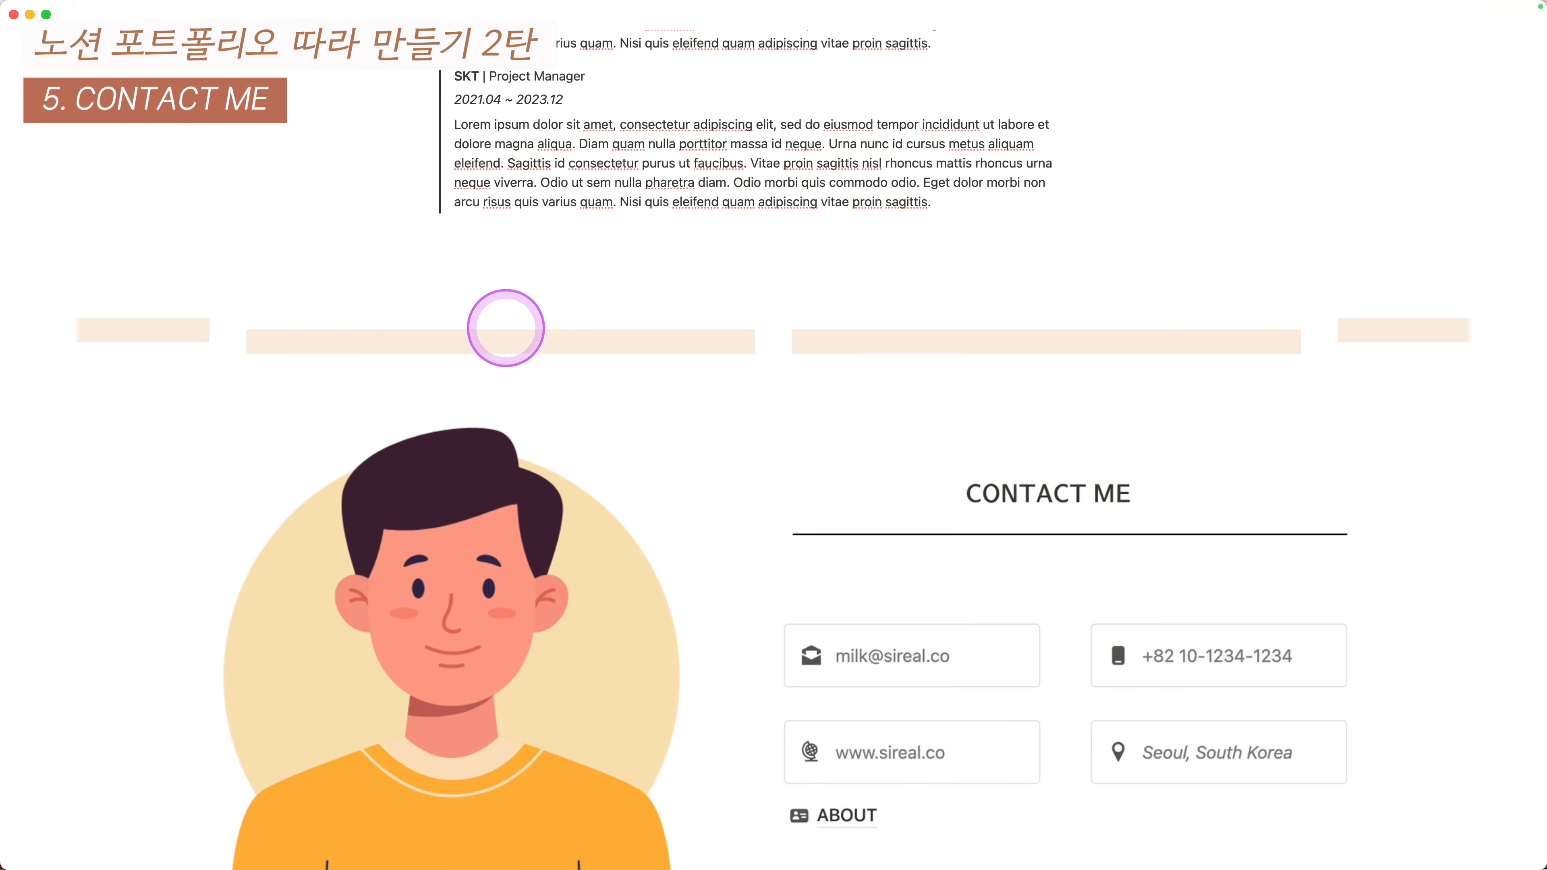
- Paste the EXPERIENCES heading into the right sub-column and drop the 5.png avatar into the left
click(892, 365)
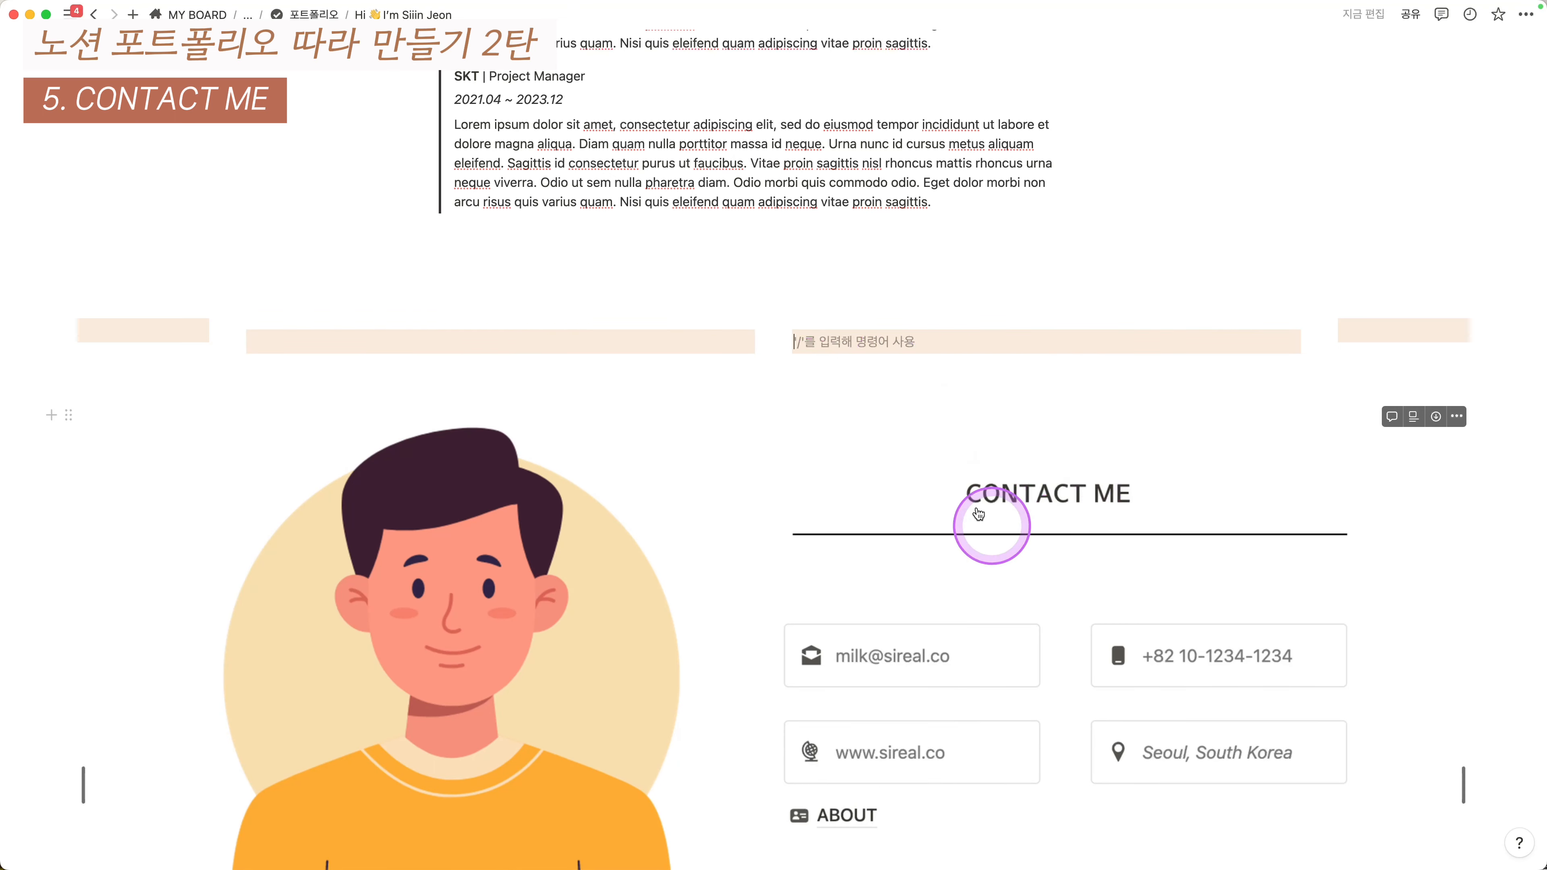
text(EXPERIENCES)
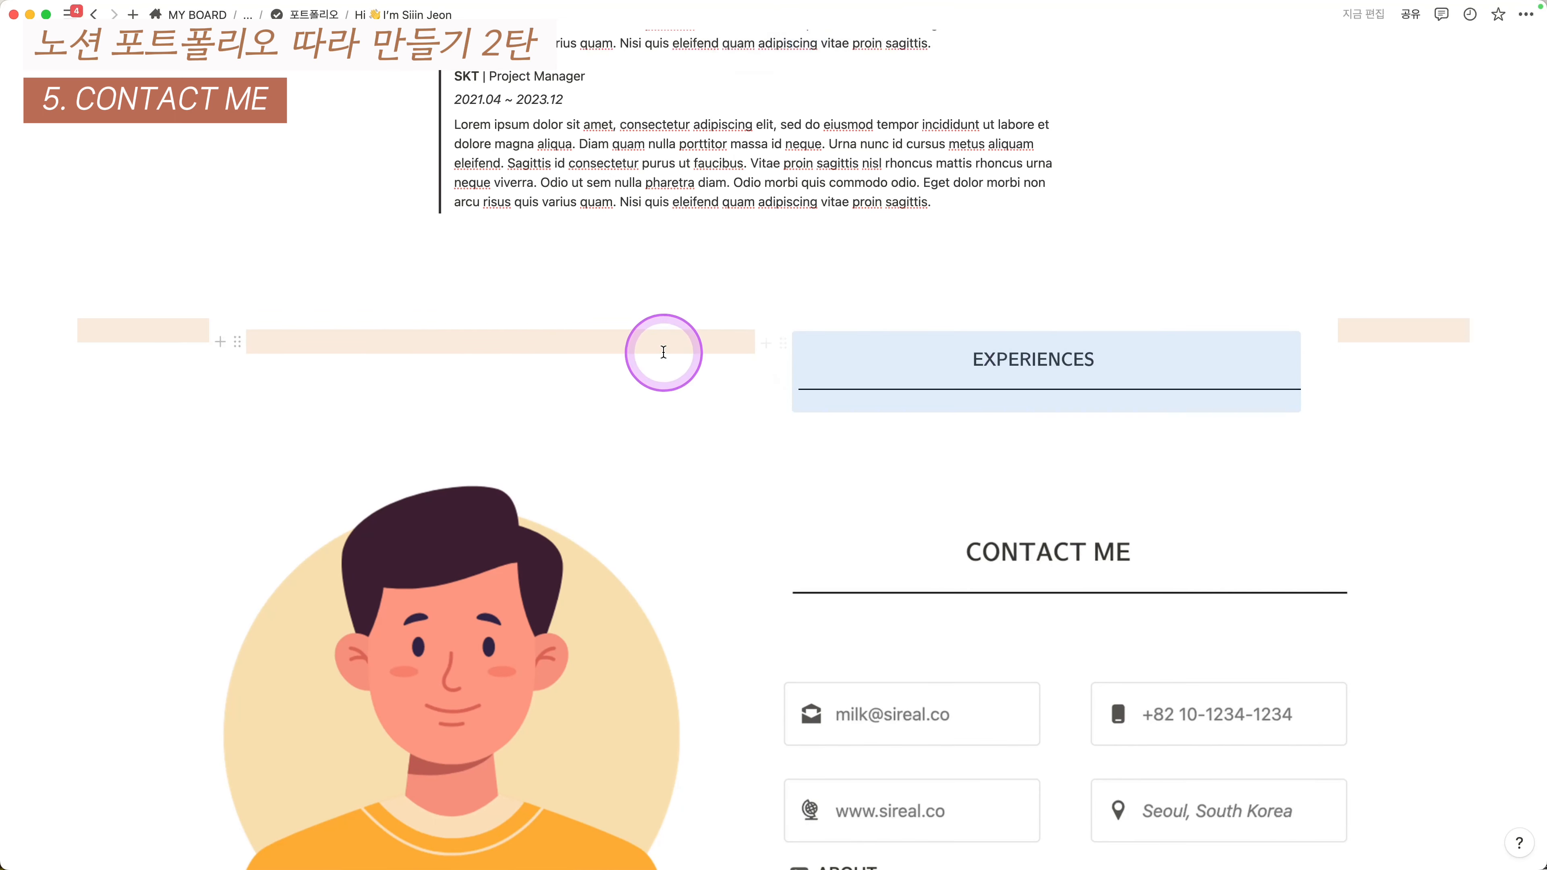
click(546, 341)
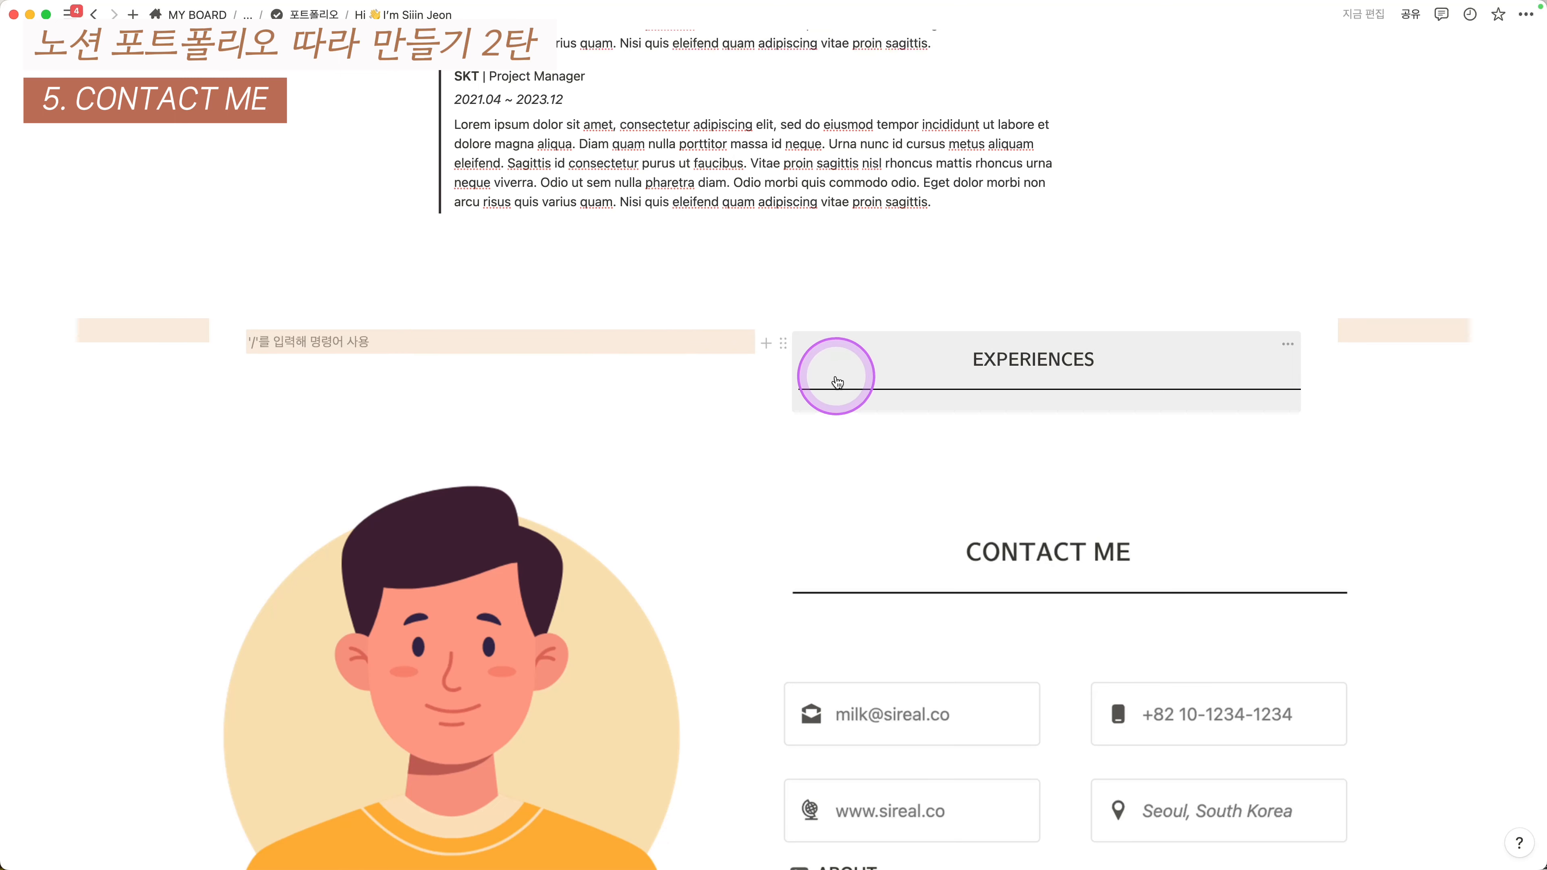
key(super+Tab)
click(1098, 464)
drag(1098, 463, 395, 338)
click(632, 449)
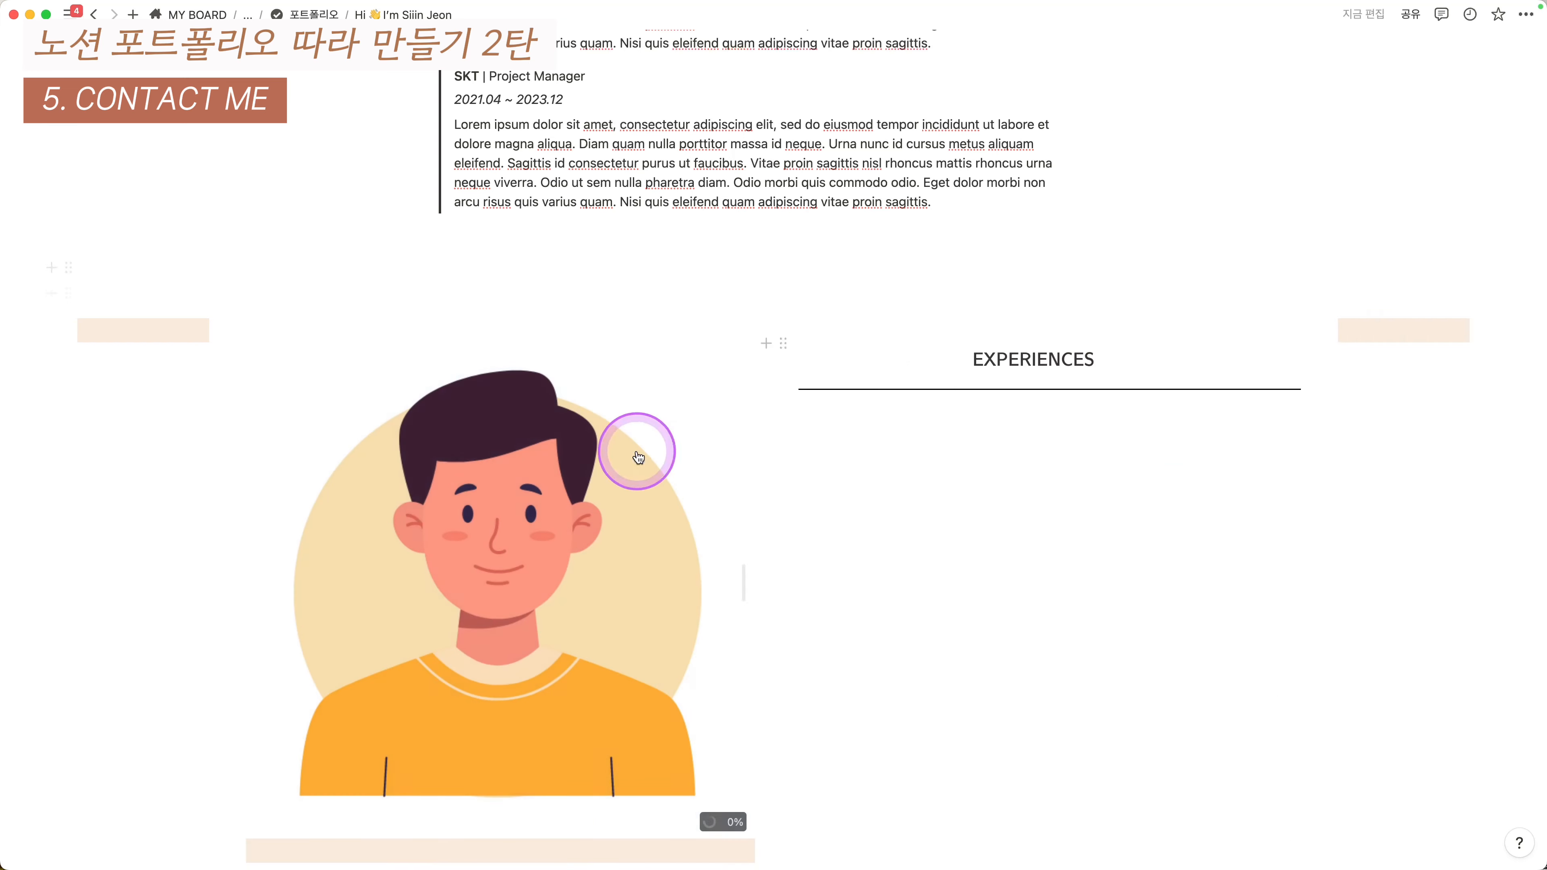
scroll(464, 503, down, 1)
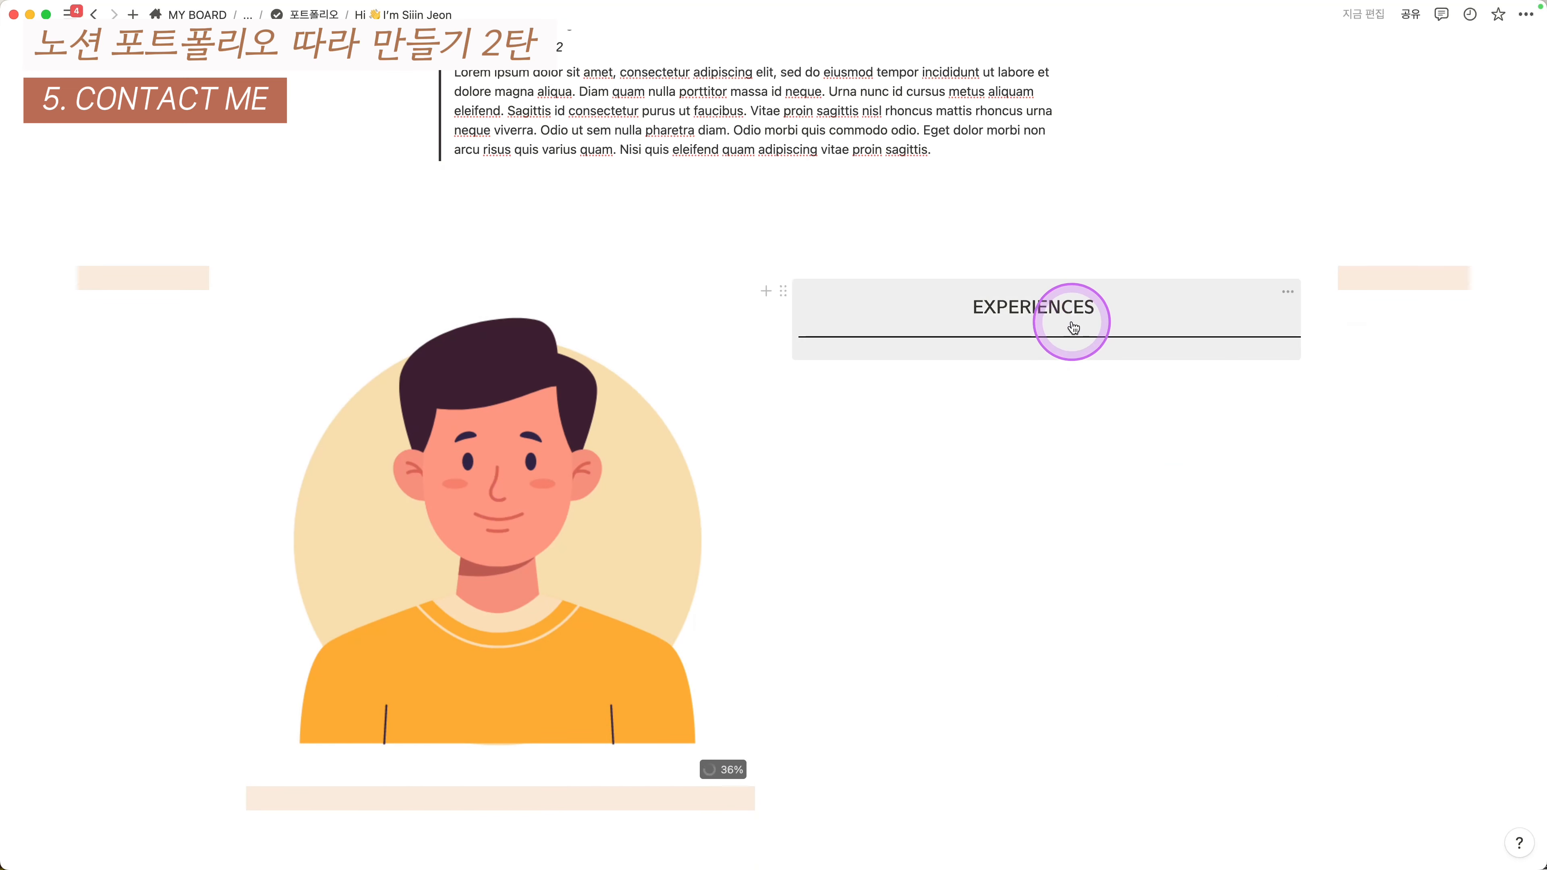
scroll(1072, 366, down, 4)
- Change the copied heading equation's text from EXPERIENCES to CONTACT
click(1037, 123)
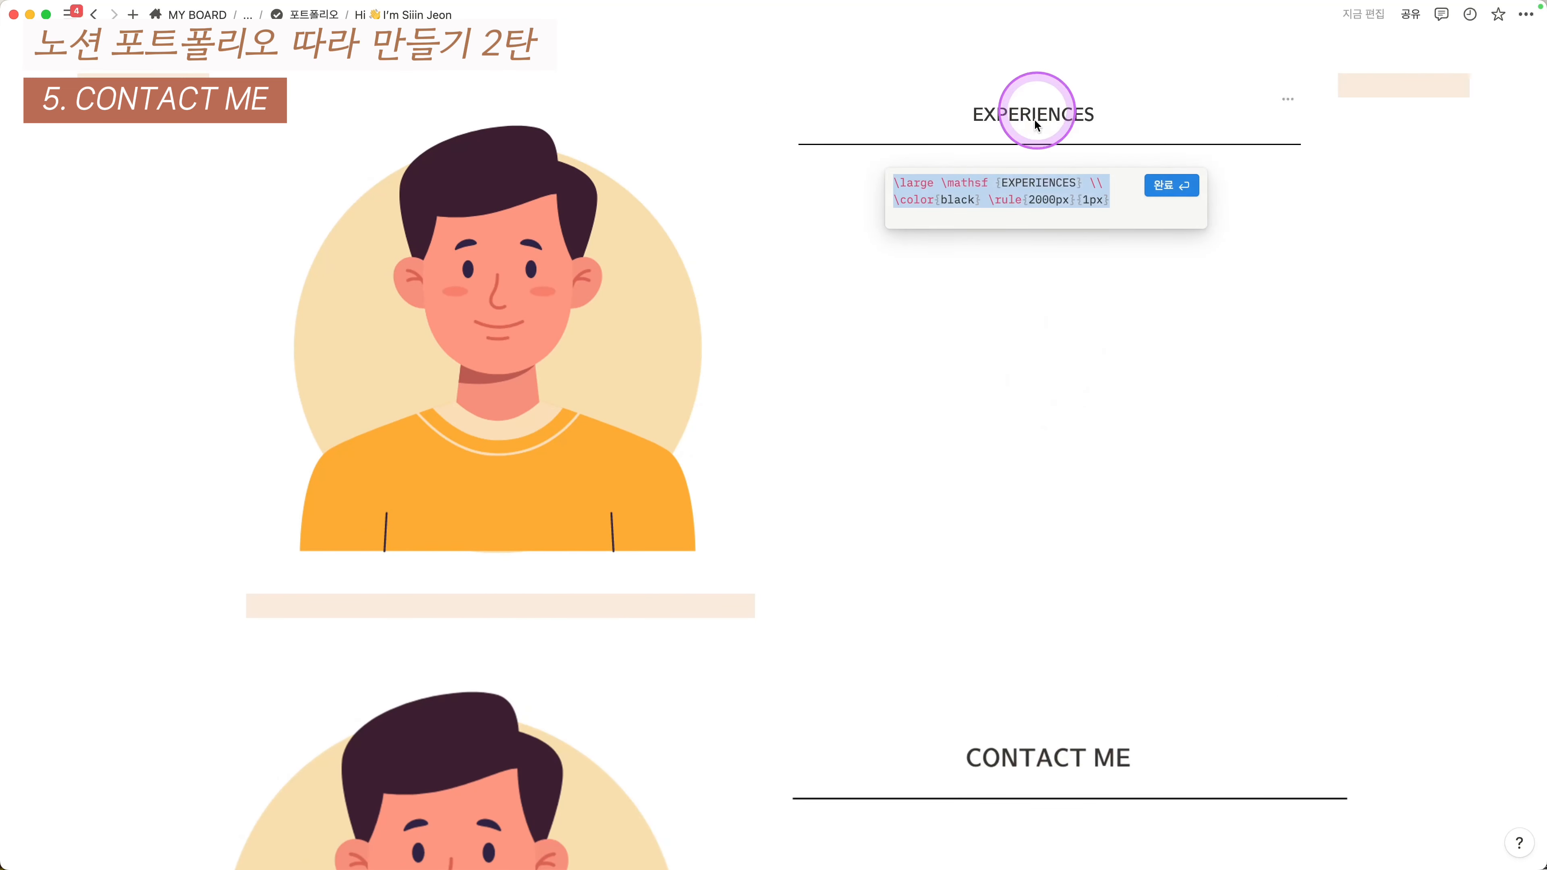
click(1070, 182)
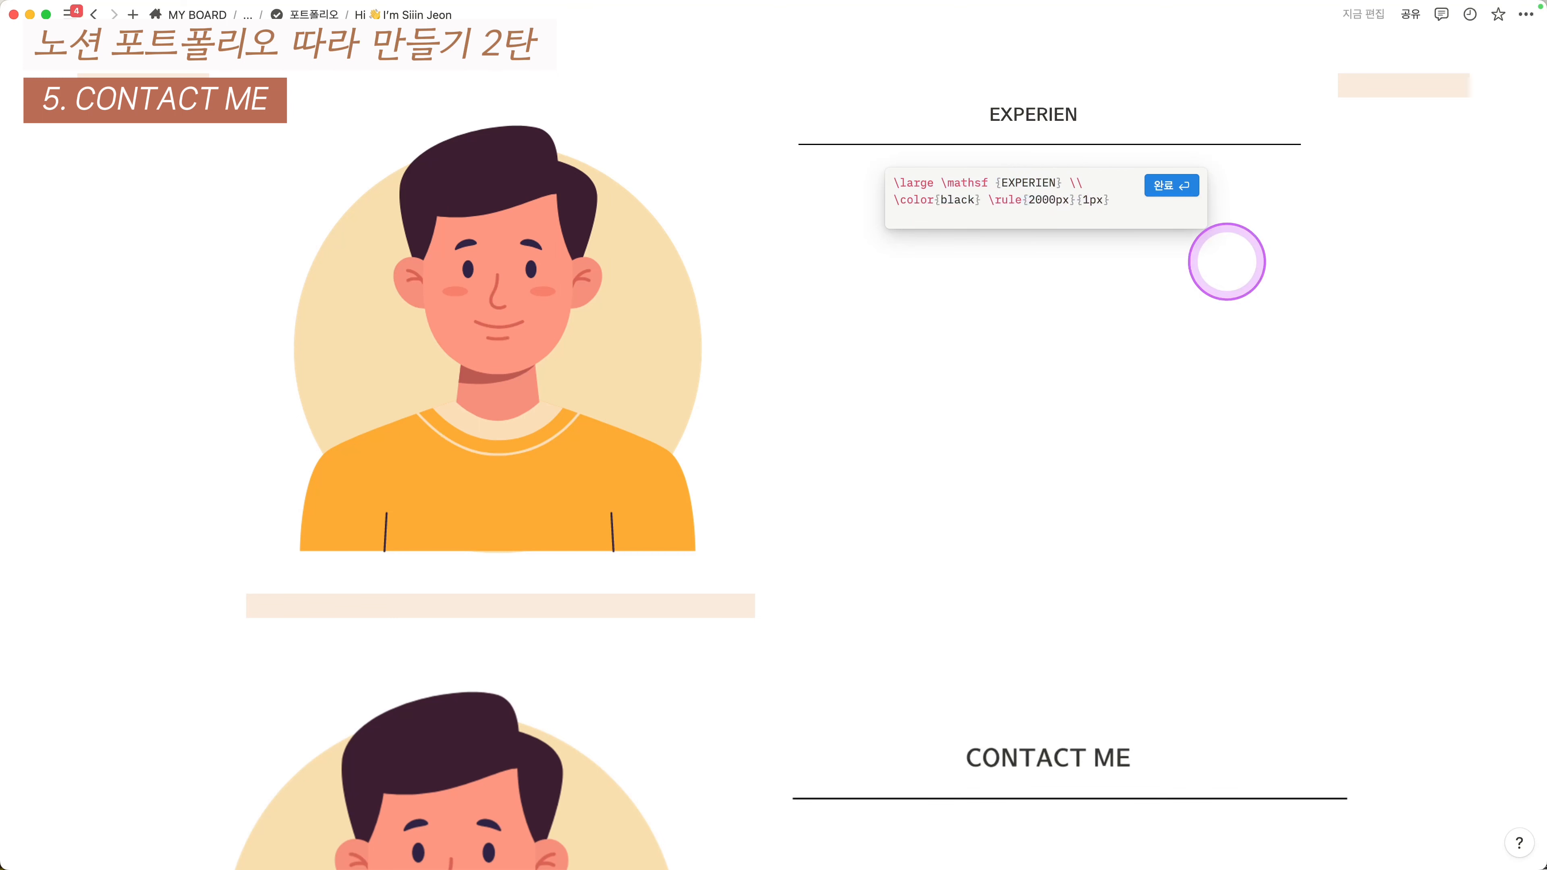
key(BackSpace)
text(Con)
key(BackSpace)
key(BackSpace)
text(ONTACT)
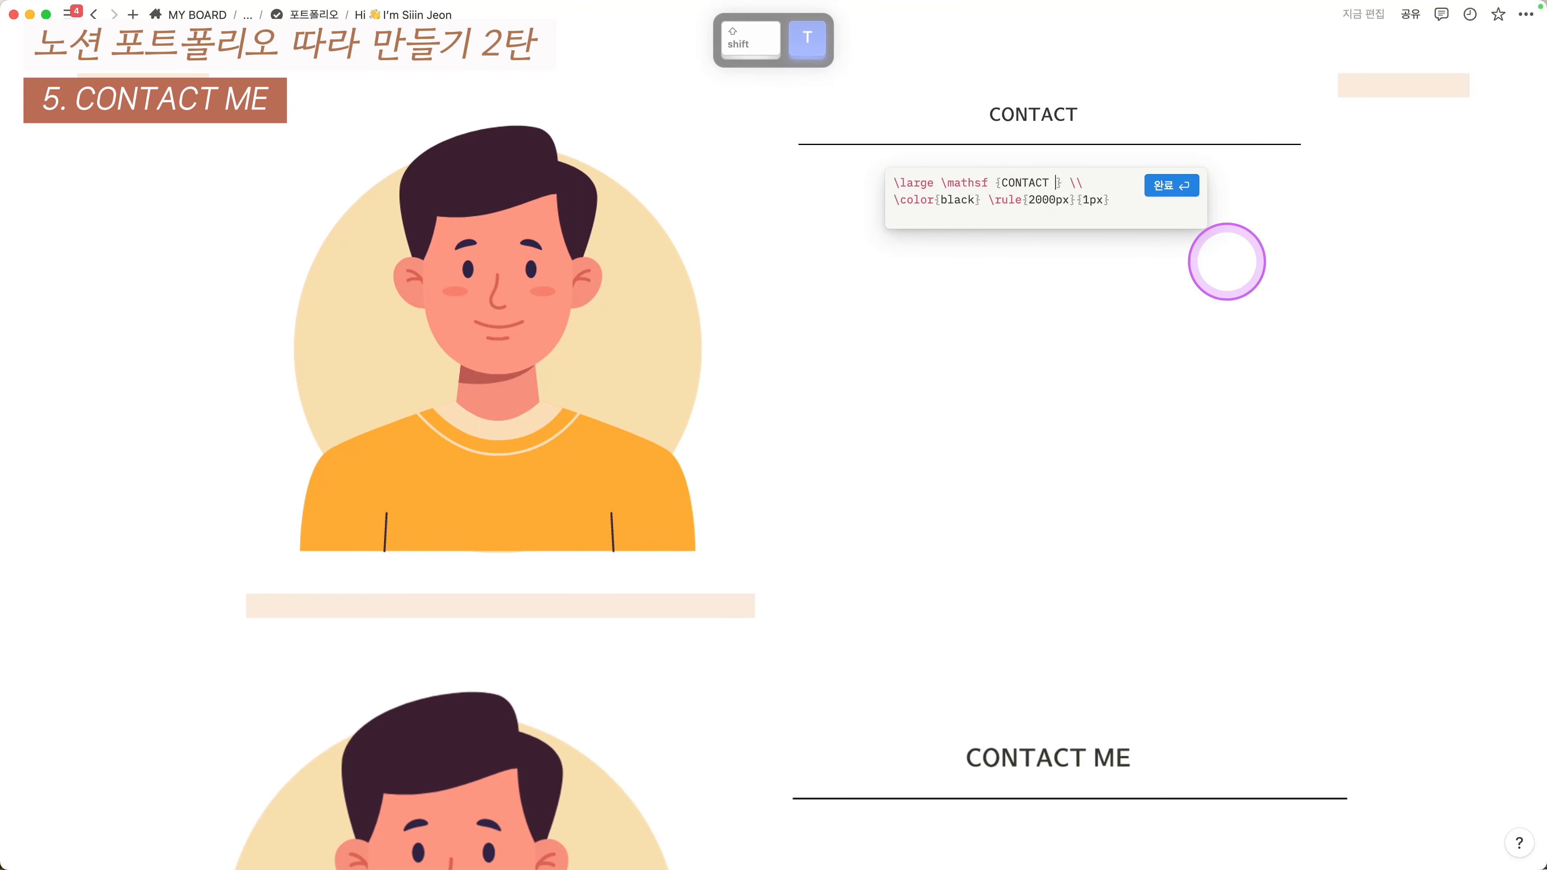
key(BackSpace)
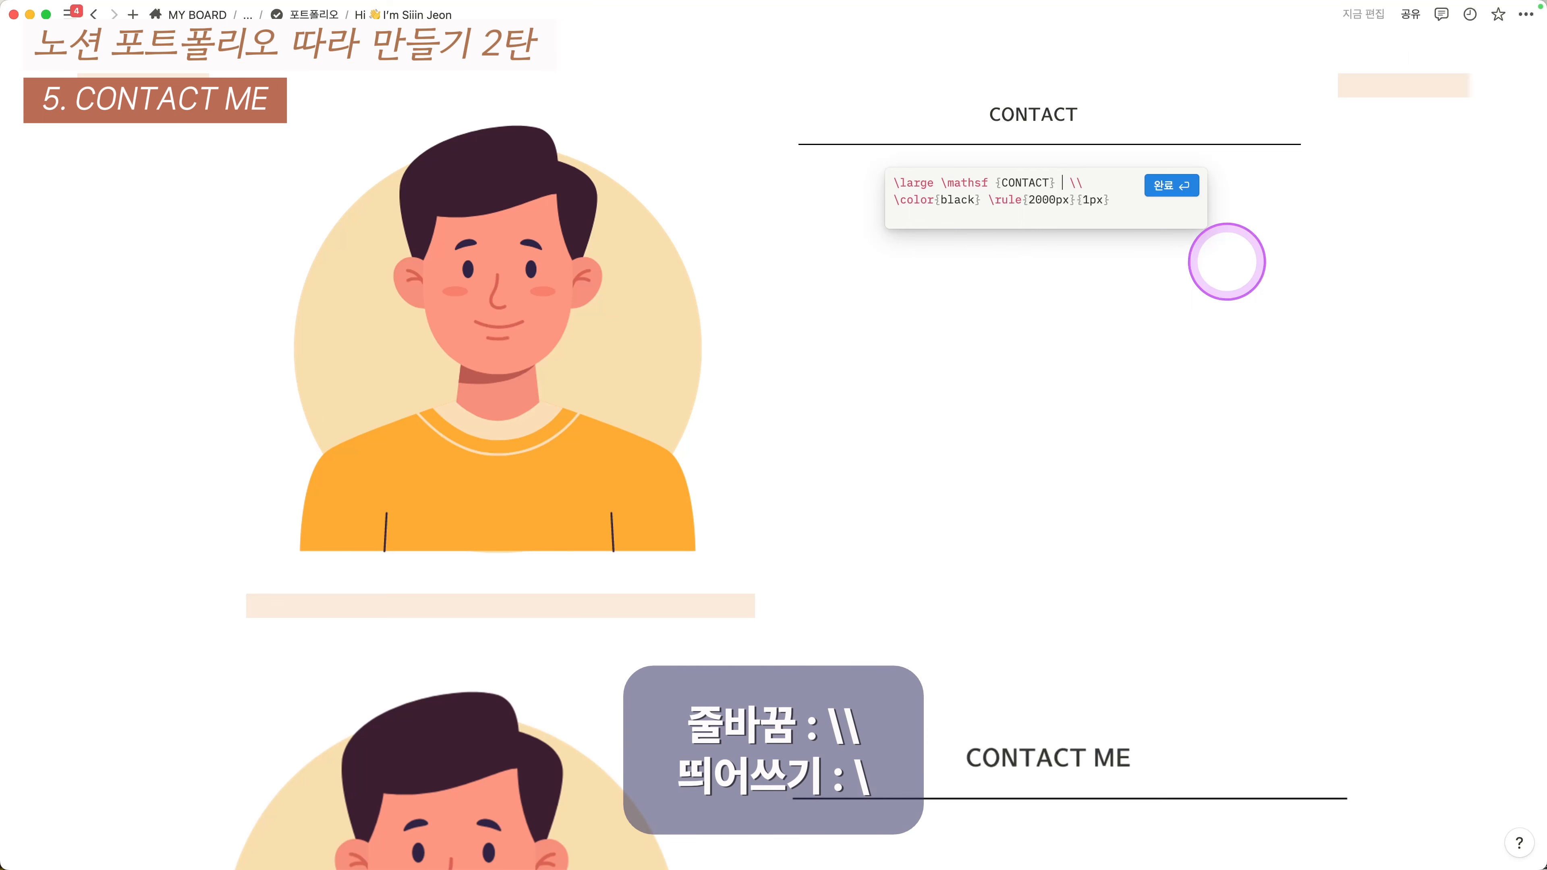
- Add a second \mathsf{ME} line to the equation and save it
text(\)
key(shift+Return)
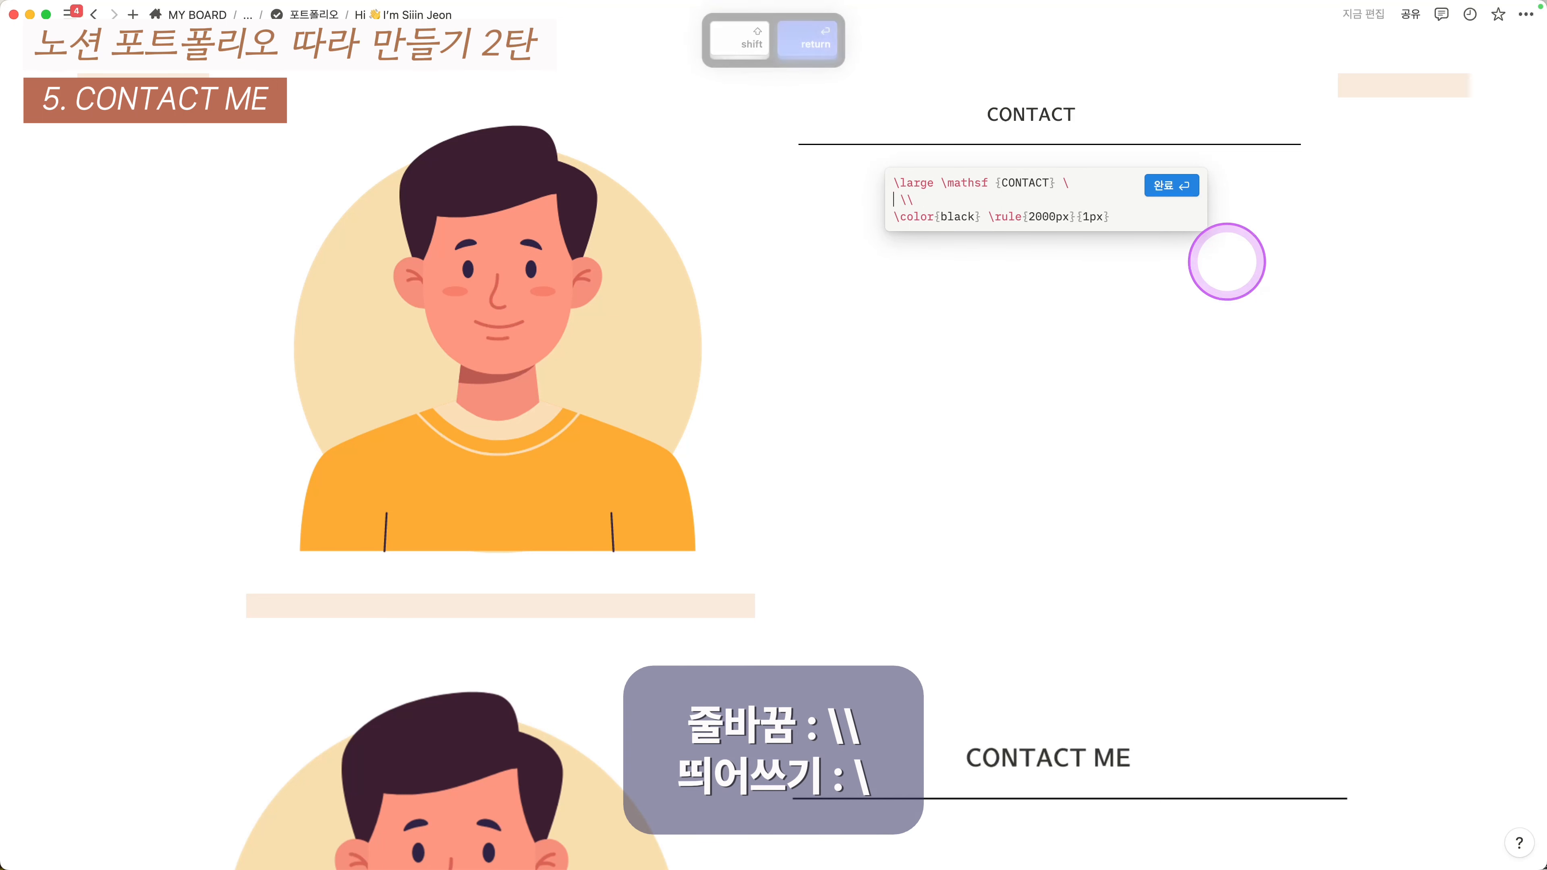
text(/\mathsf {)
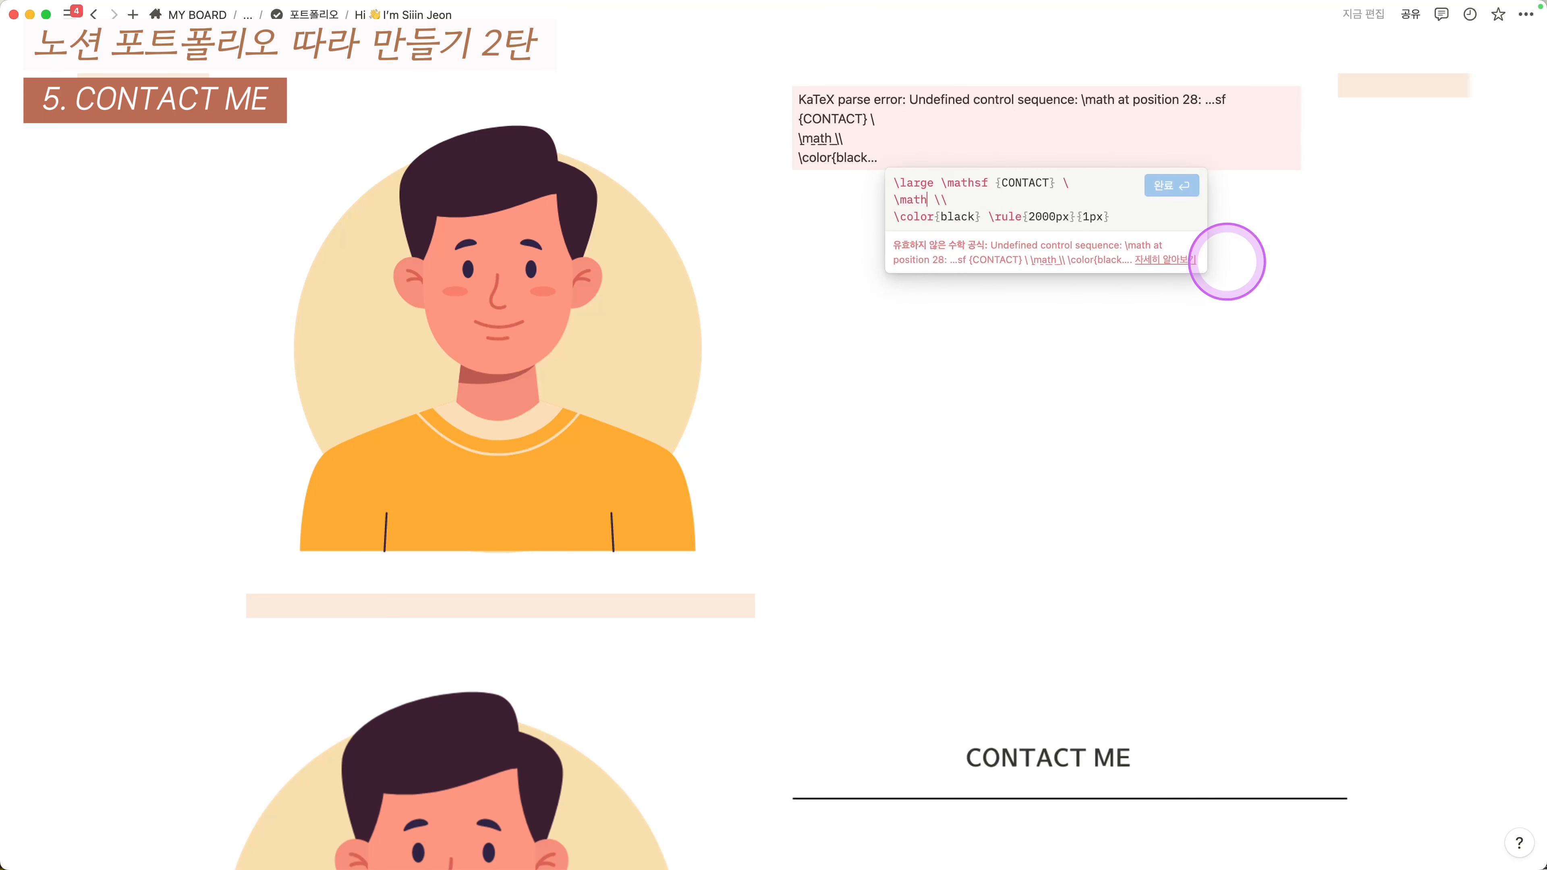
text(me)
key(BackSpace)
key(BackSpace)
text(ME})
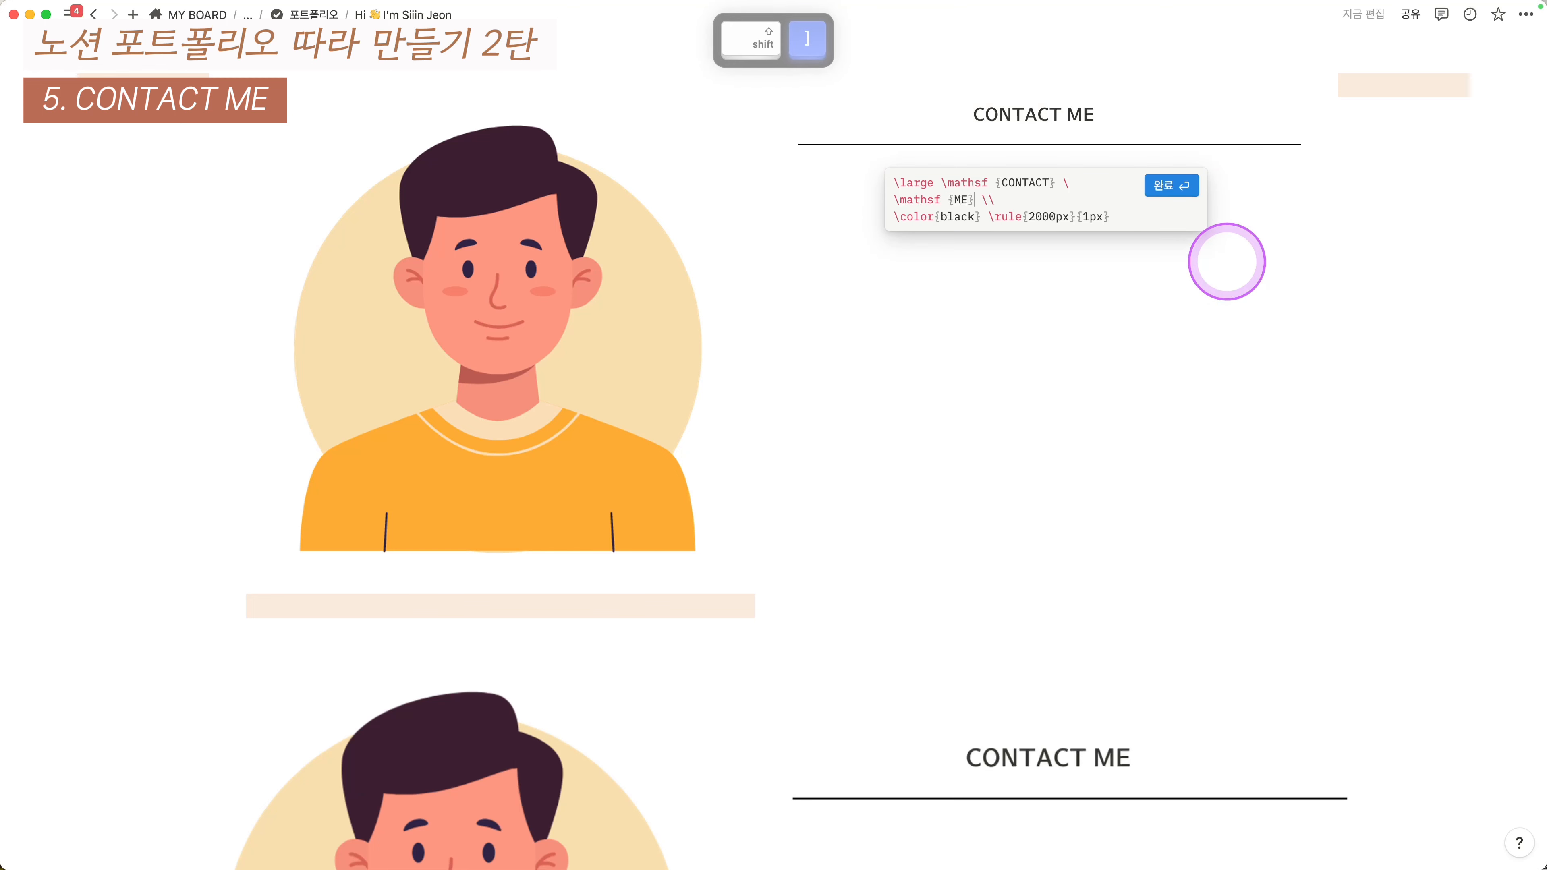
click(1178, 183)
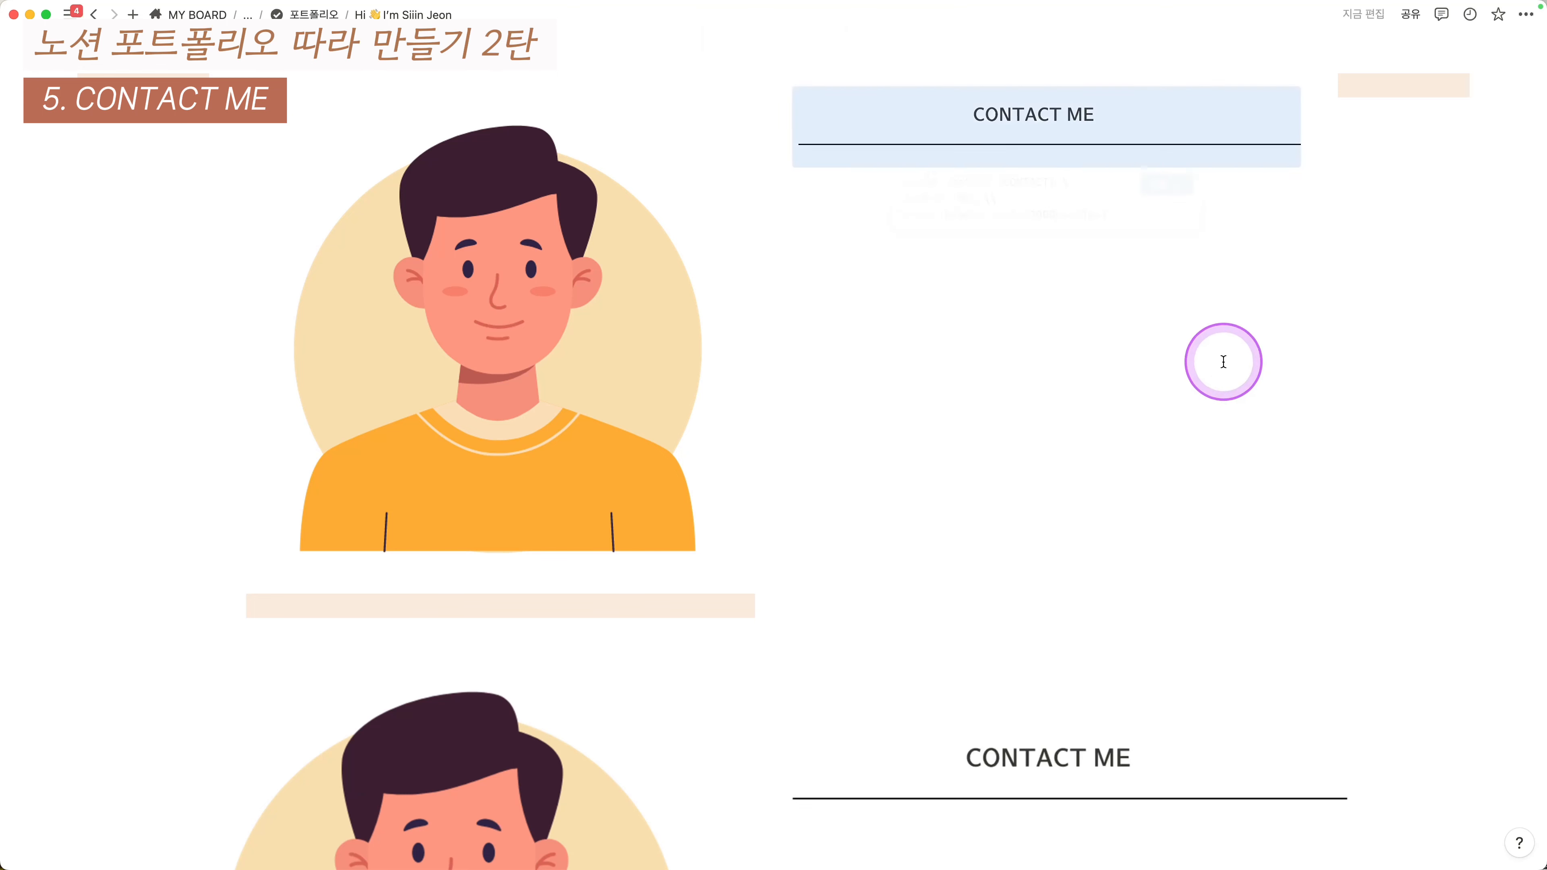
scroll(1221, 352, down, 1)
scroll(1178, 334, down, 9)
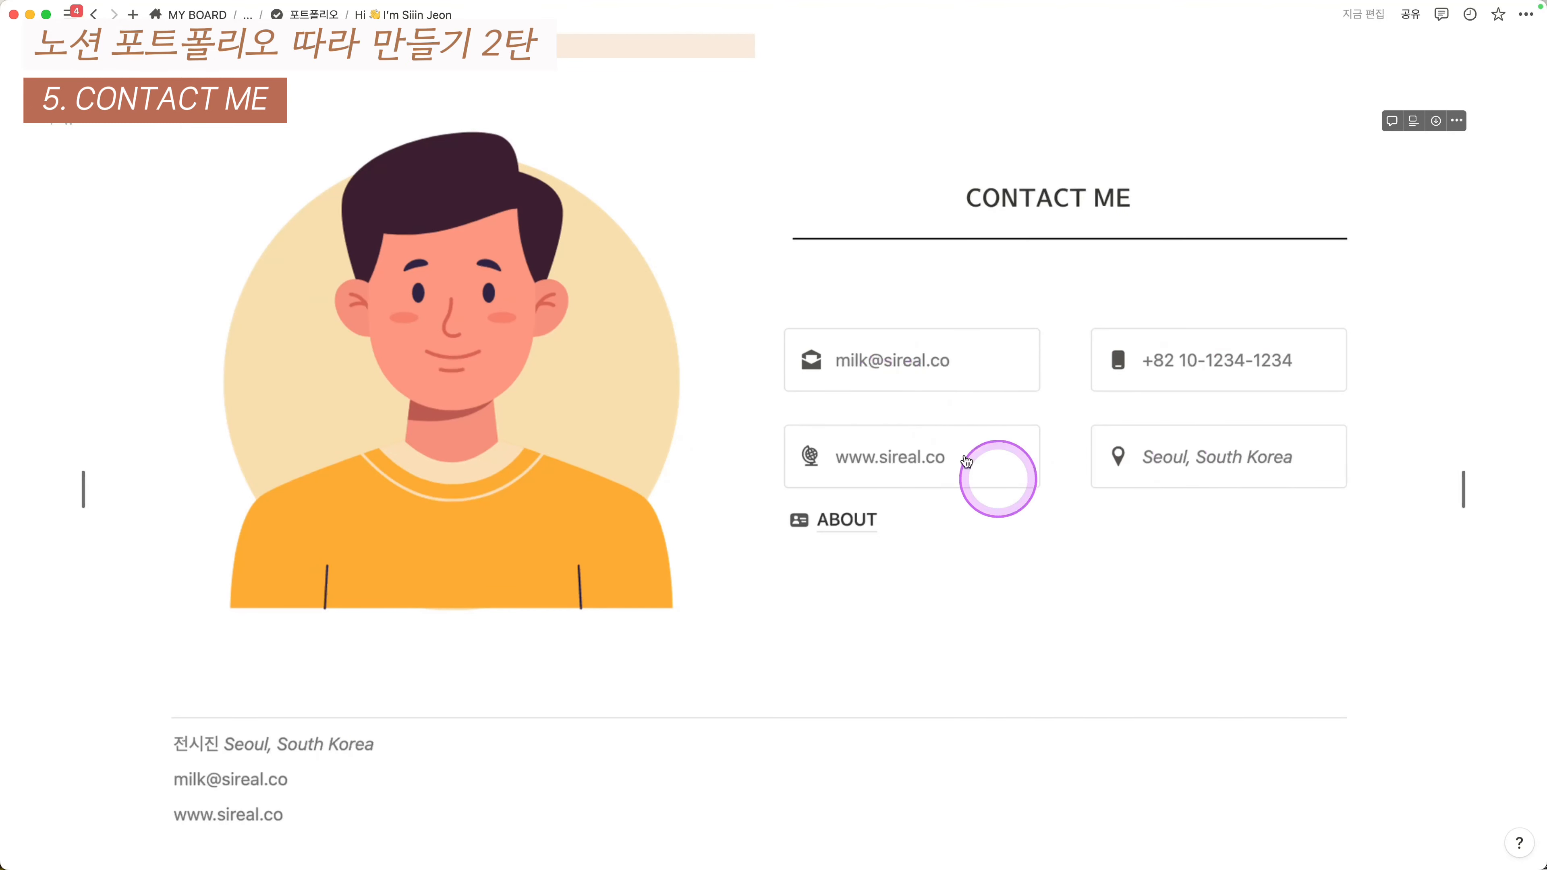
- Insert a callout block under CONTACT ME and duplicate it into four callouts
scroll(971, 493, up, 10)
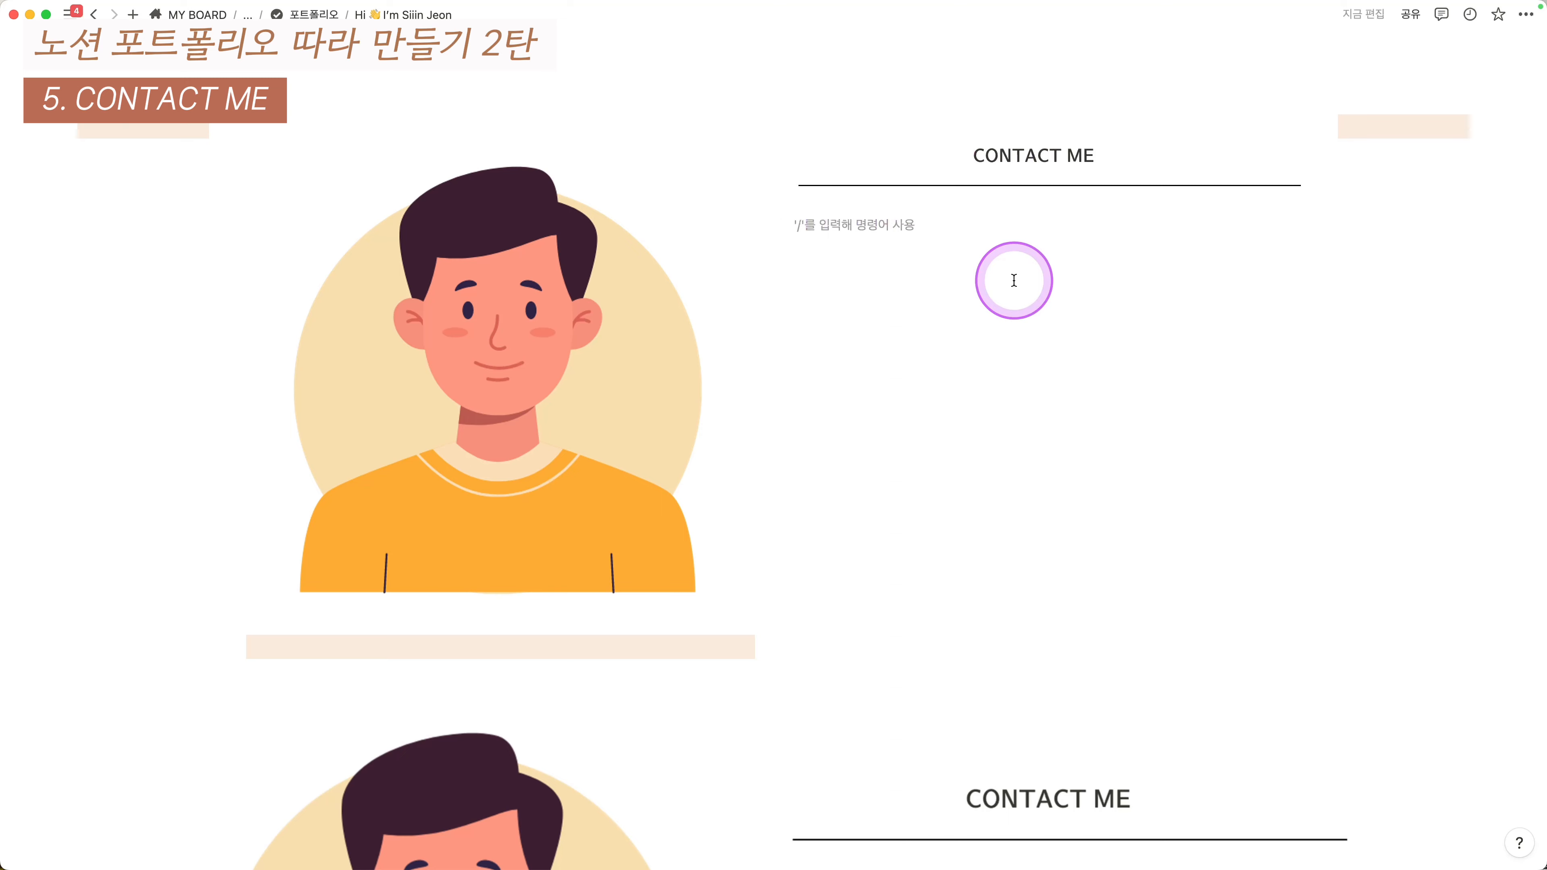
text(/)
key(BackSpace)
text(/zhf)
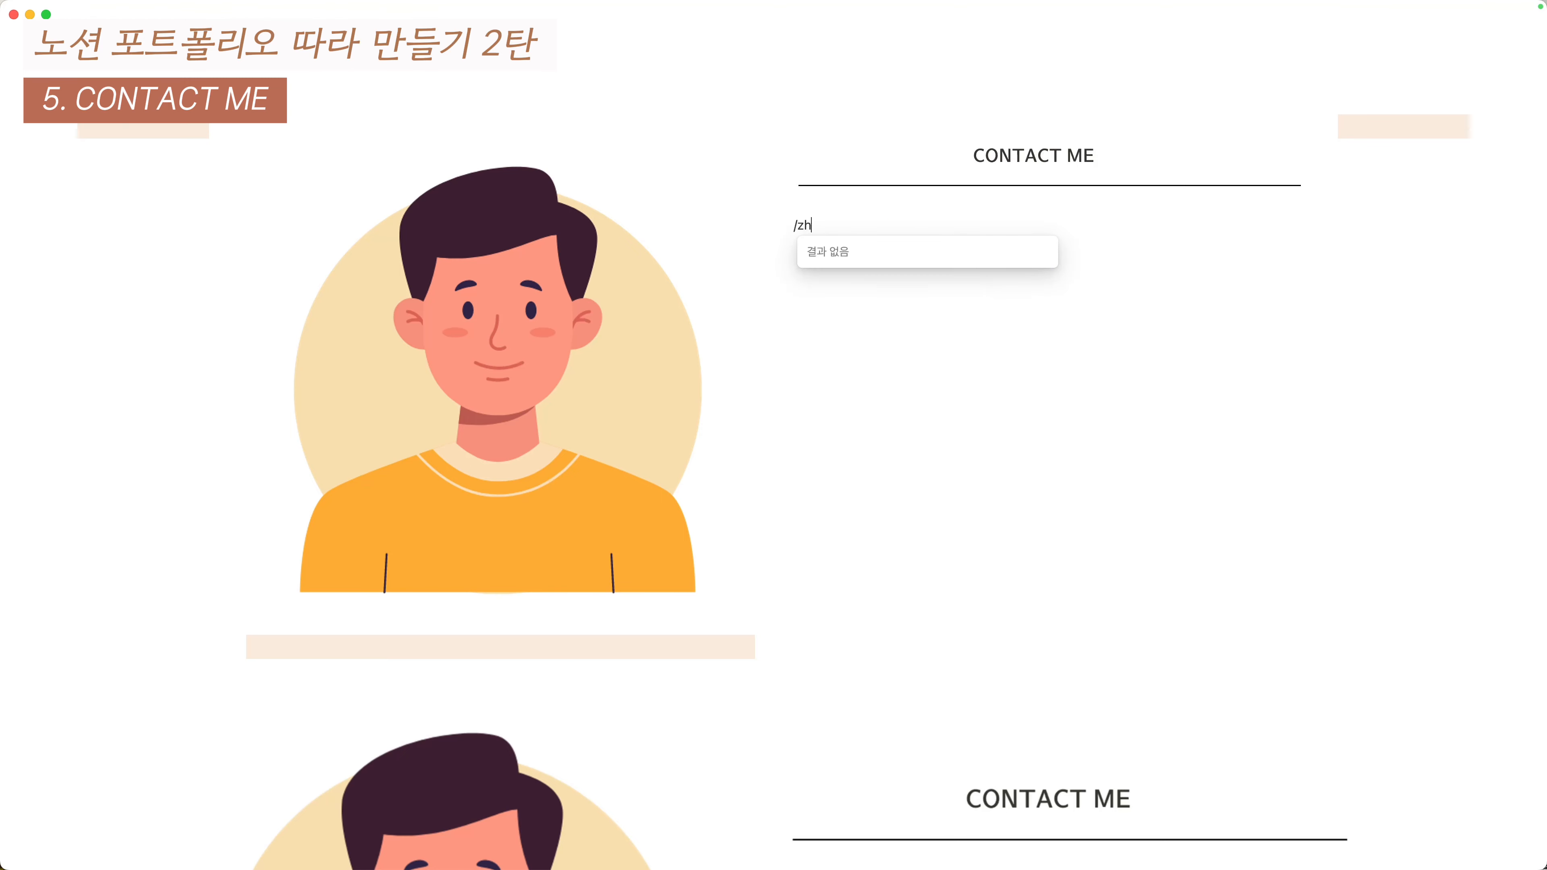
key(Return)
key(super+d)
key(super+d)
key(super+d)
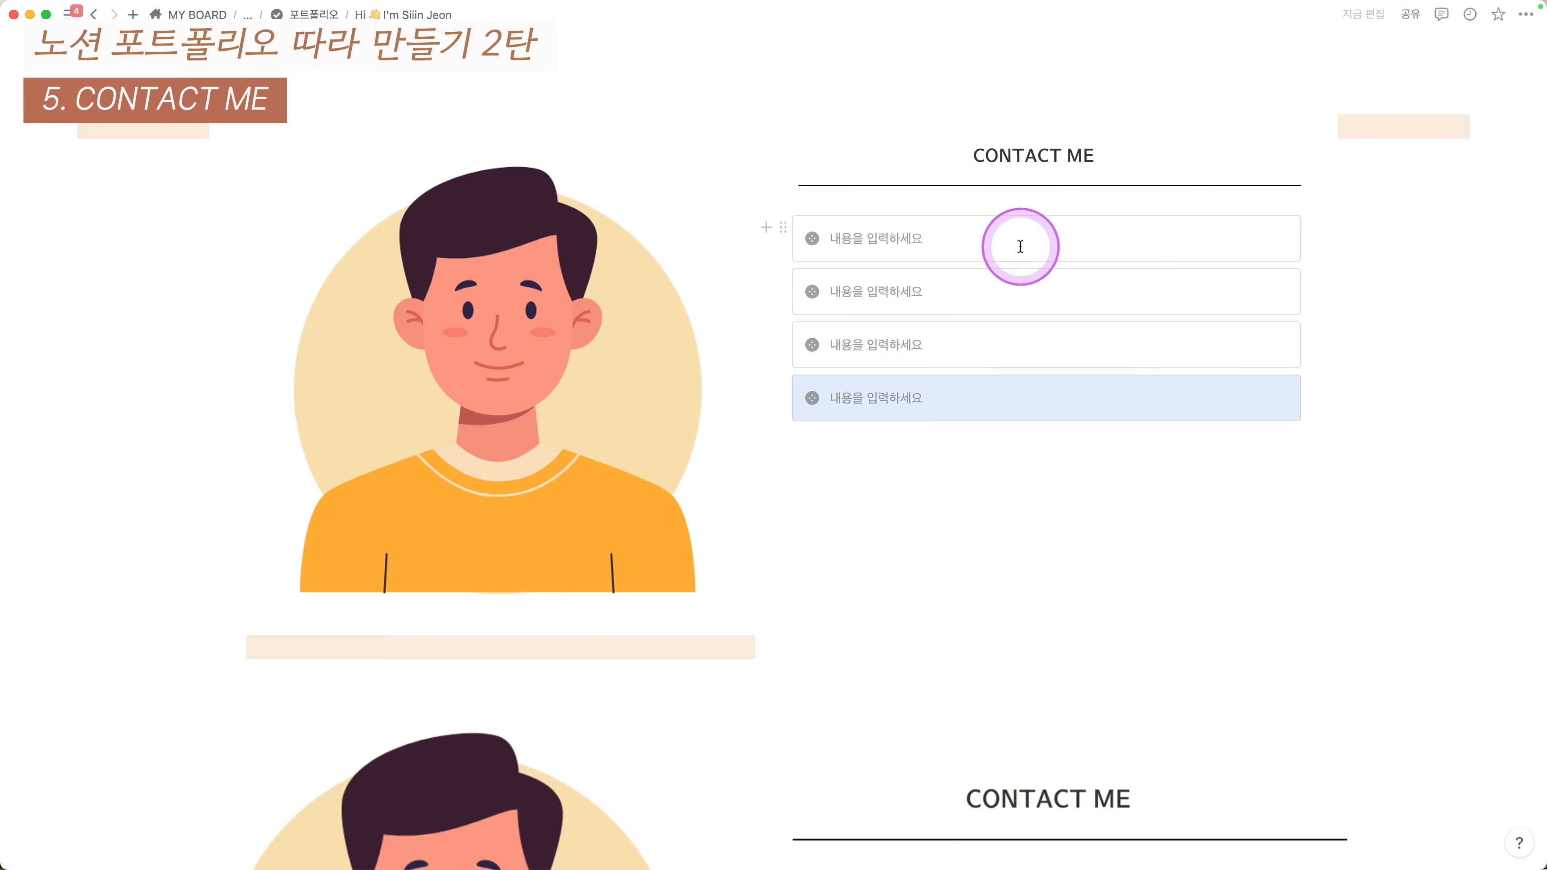
- Arrange the four callouts into a two-column grid, two callouts per column
drag(1374, 240, 1233, 281)
key(super+slash)
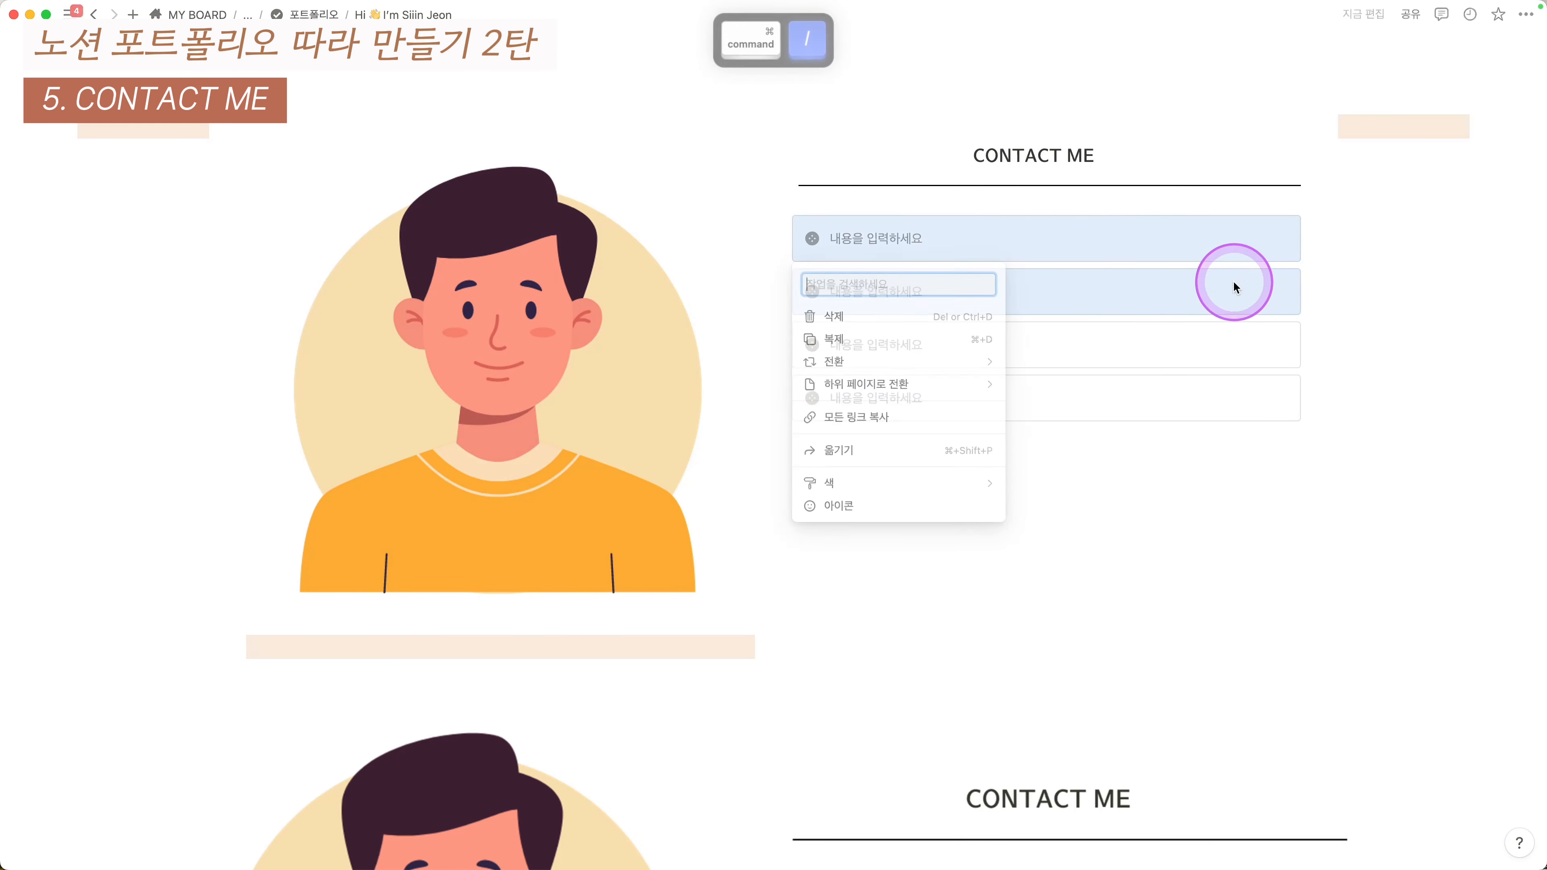
text(duf)
key(BackSpace)
key(BackSpace)
key(BackSpace)
text(col)
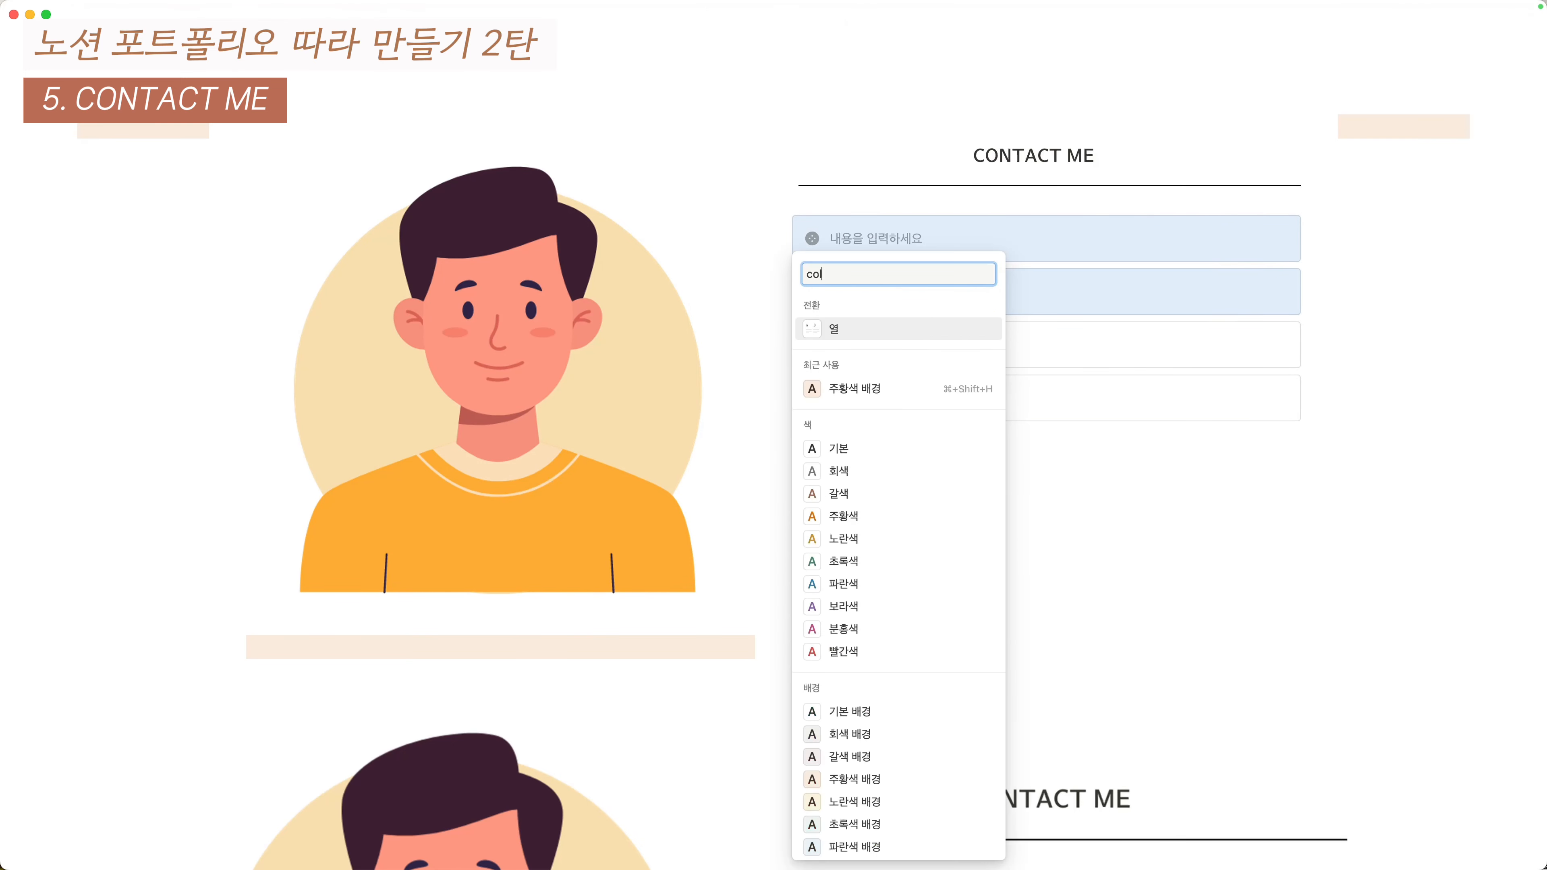
key(Return)
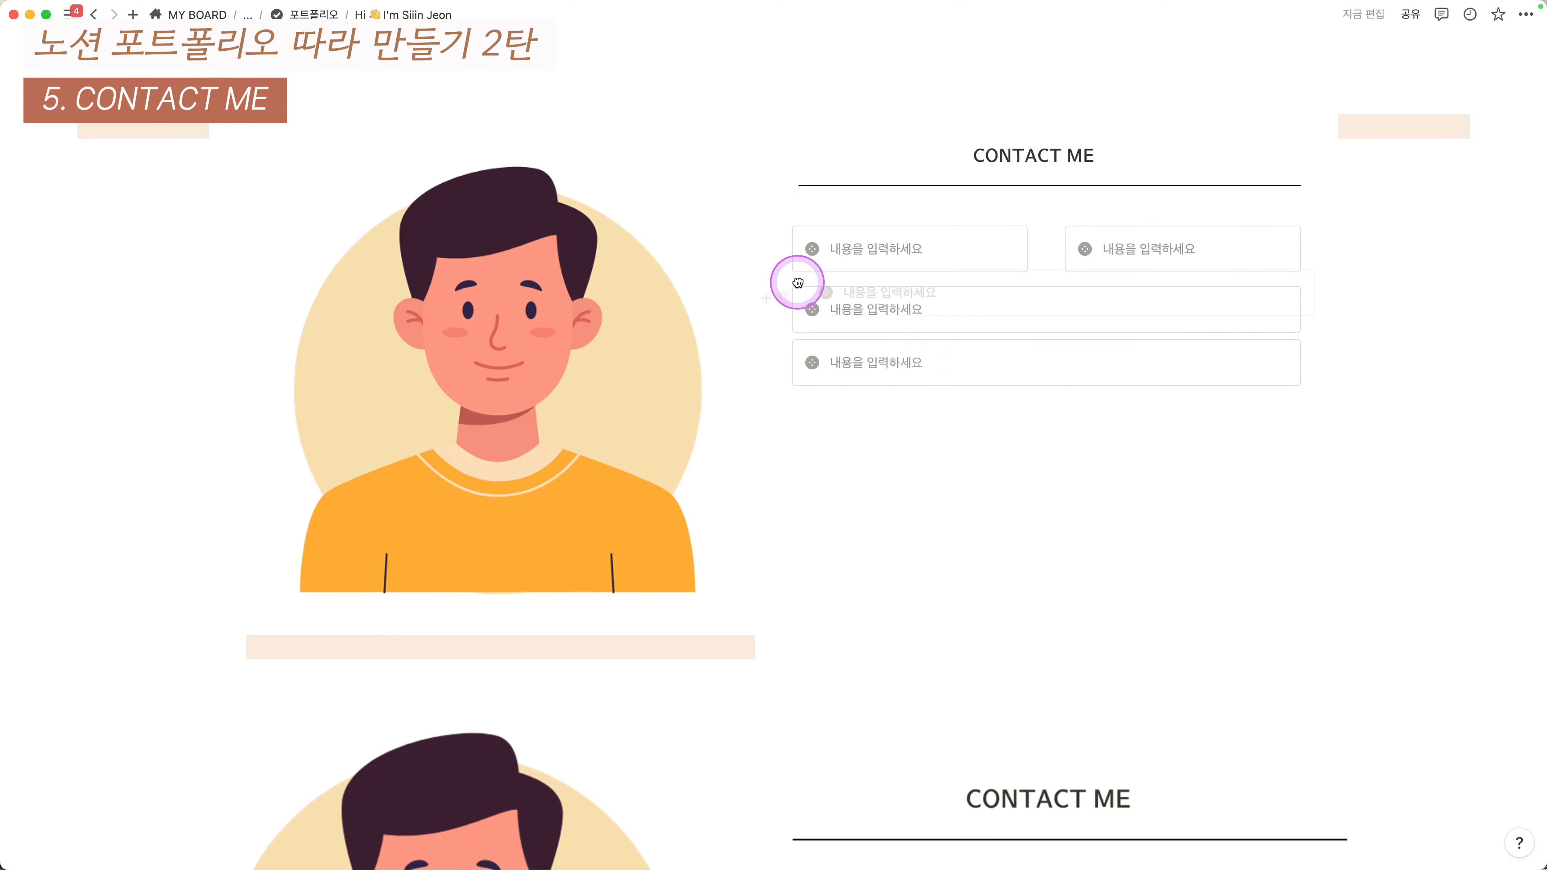
drag(798, 283, 799, 272)
drag(785, 353, 1096, 304)
scroll(937, 282, down, 5)
scroll(937, 281, down, 2)
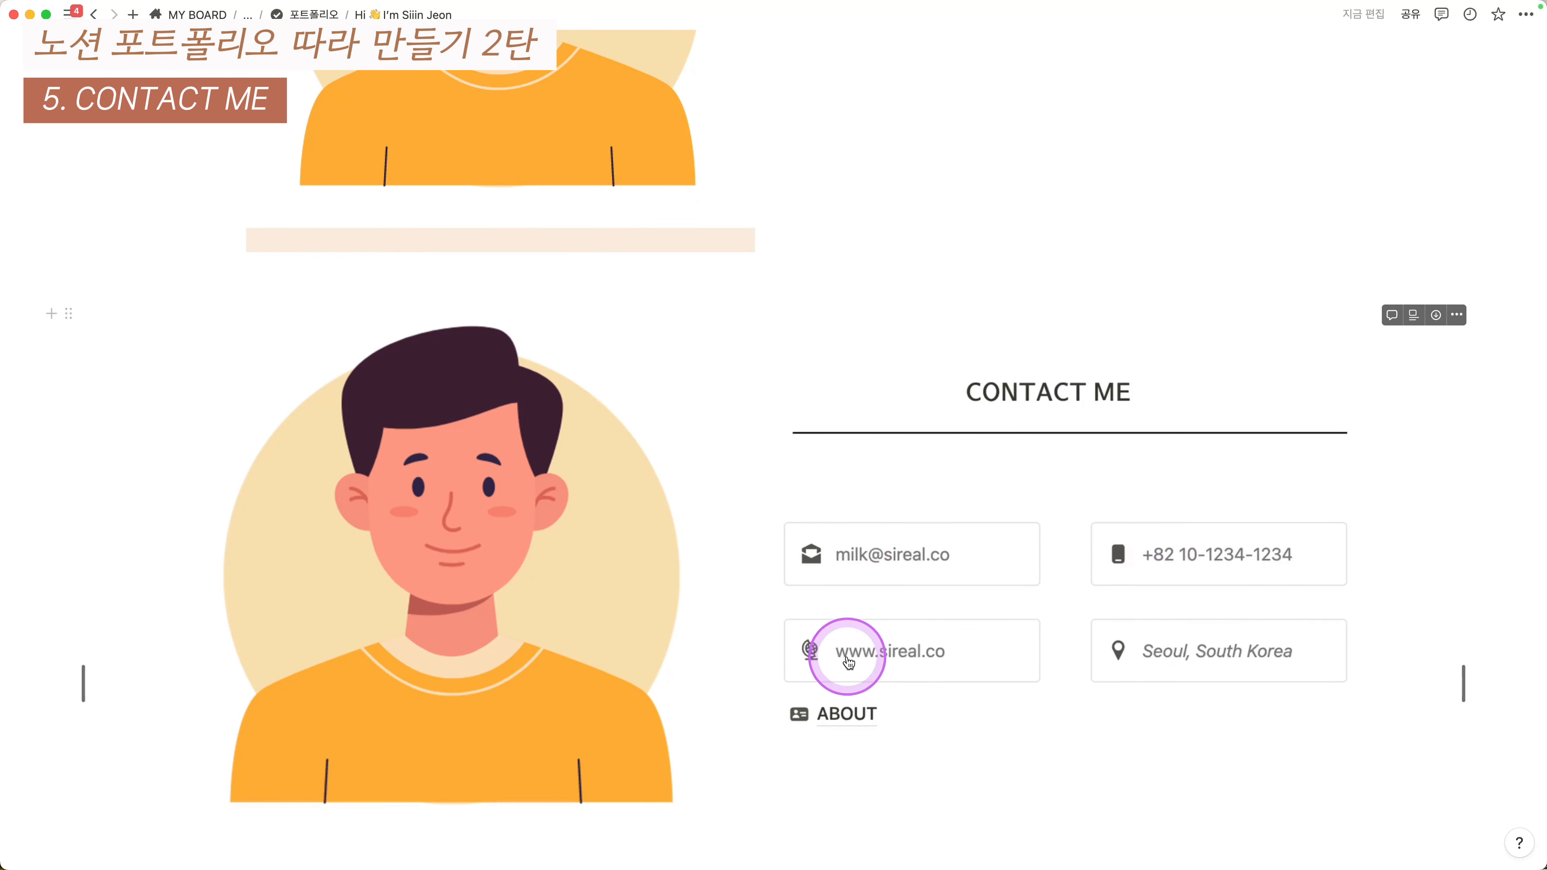
- Type the e-mail address into the top-left callout
scroll(1191, 657, up, 7)
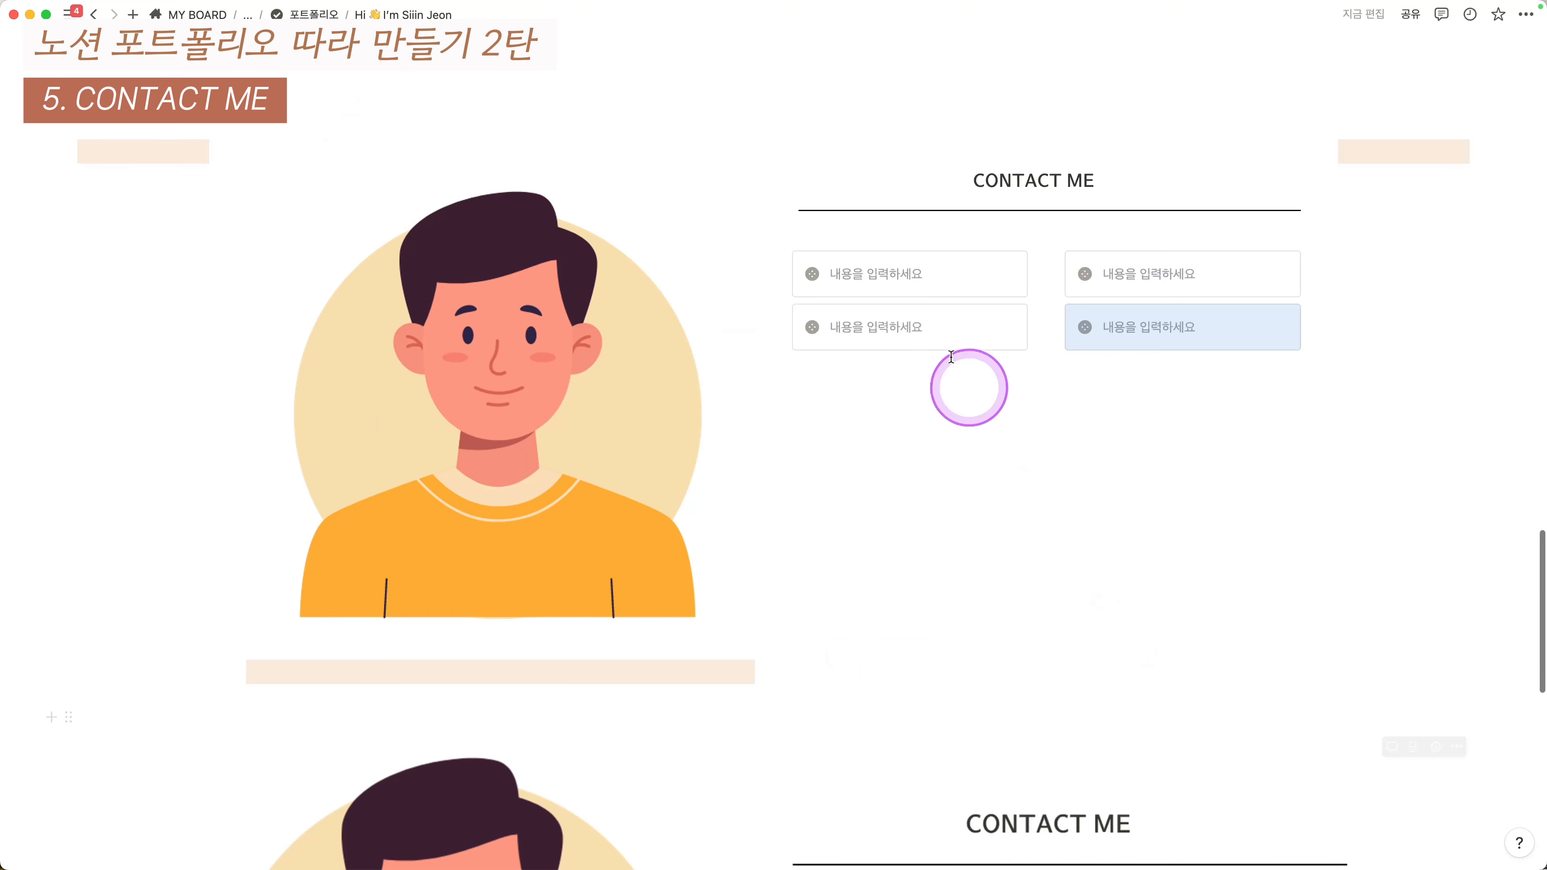
click(901, 285)
text(d)
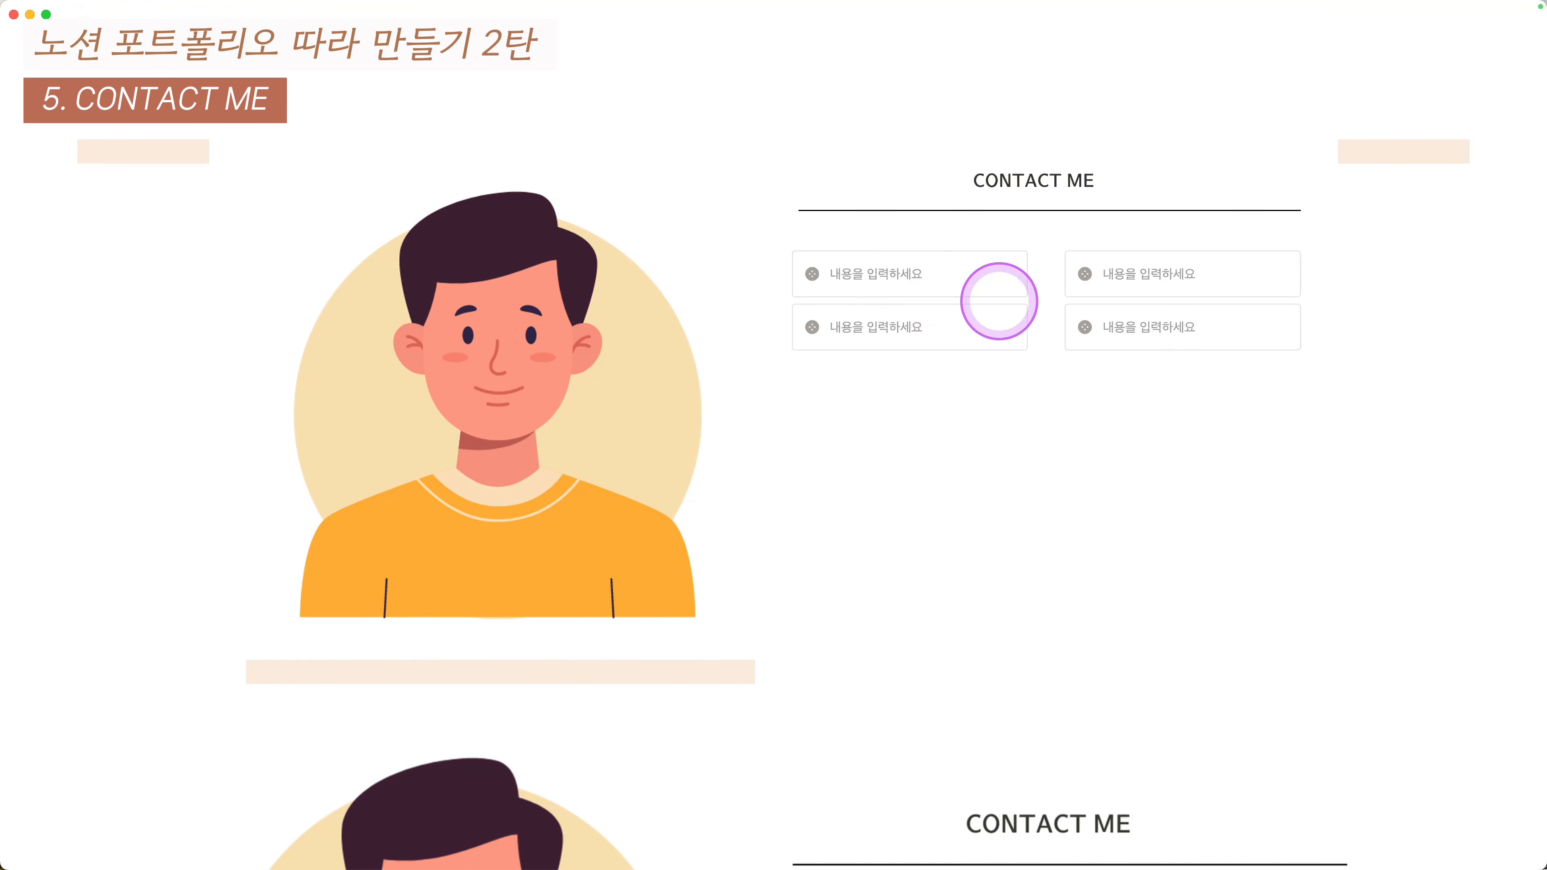
text(Mil)
key(BackSpace)
key(BackSpace)
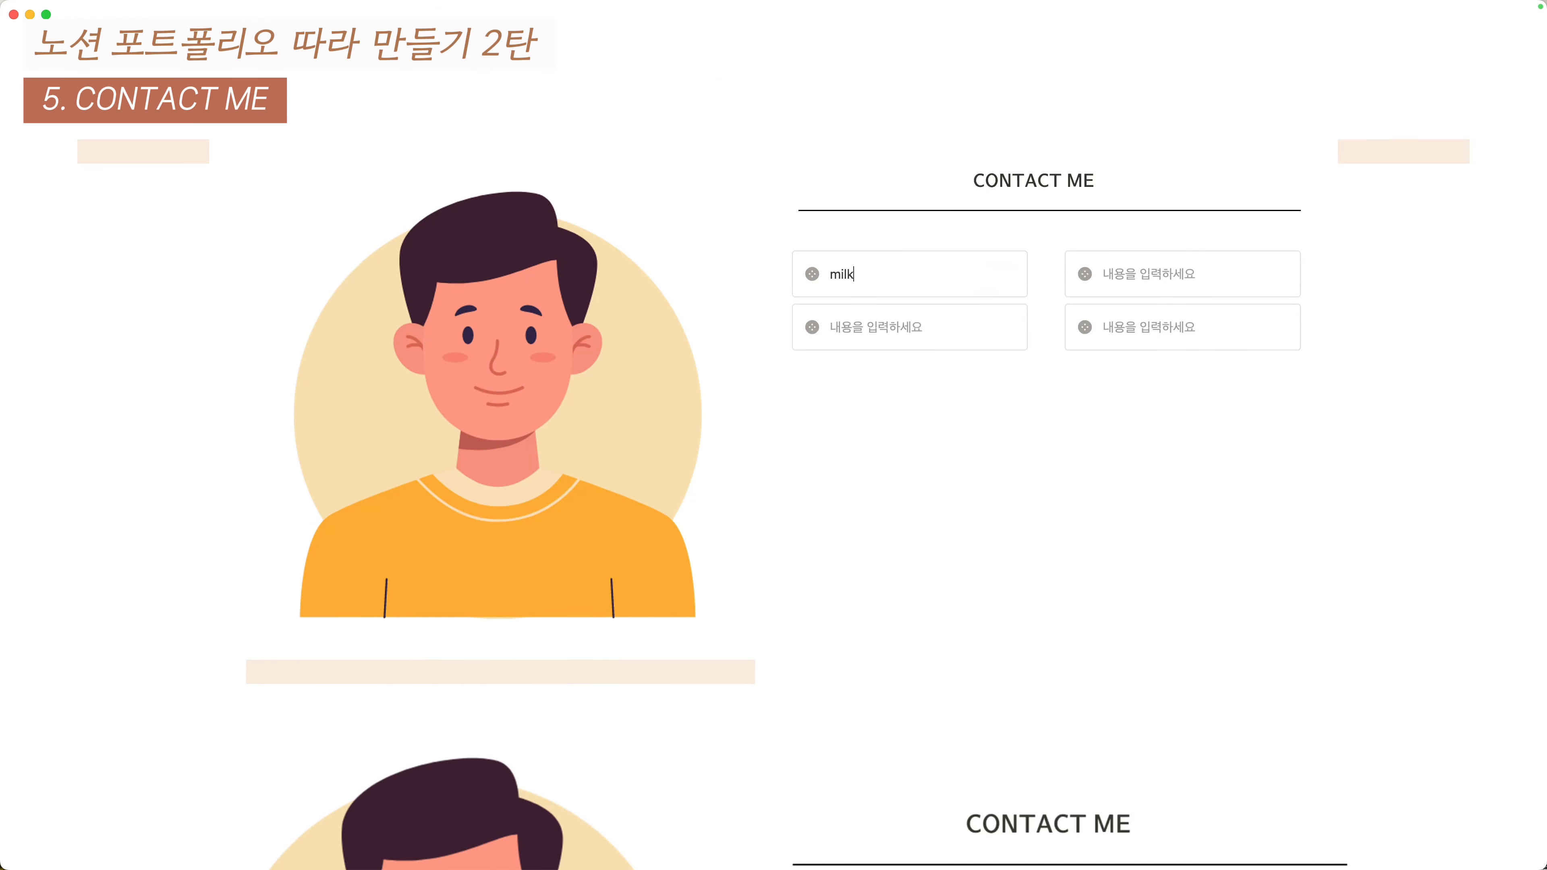
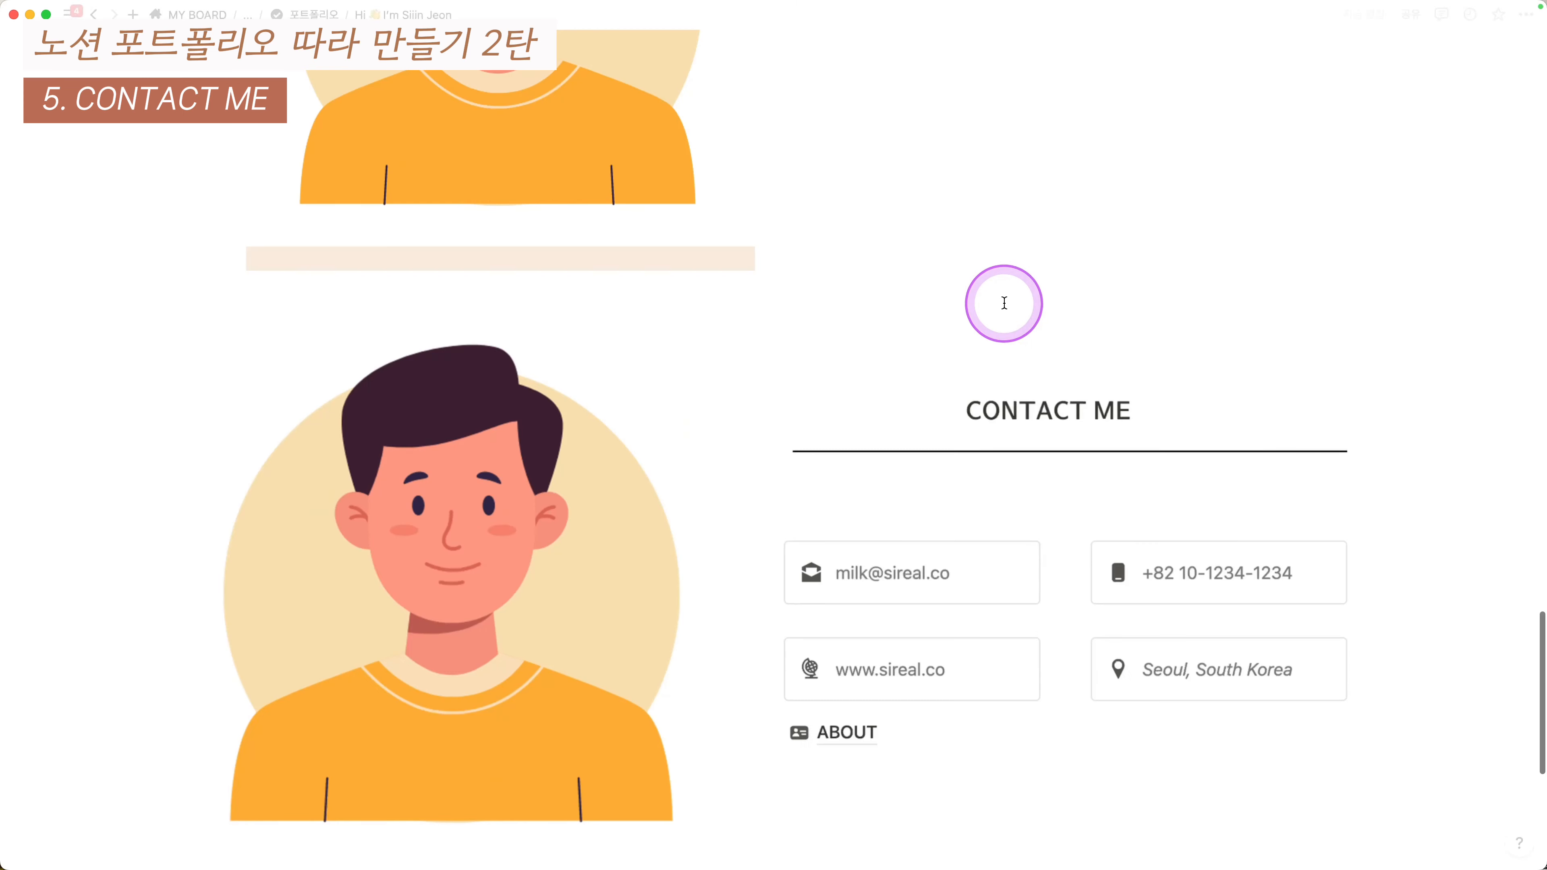
- Fill the phone number and website callouts and begin typing the Seoul location in the last
scroll(1004, 303, up, 5)
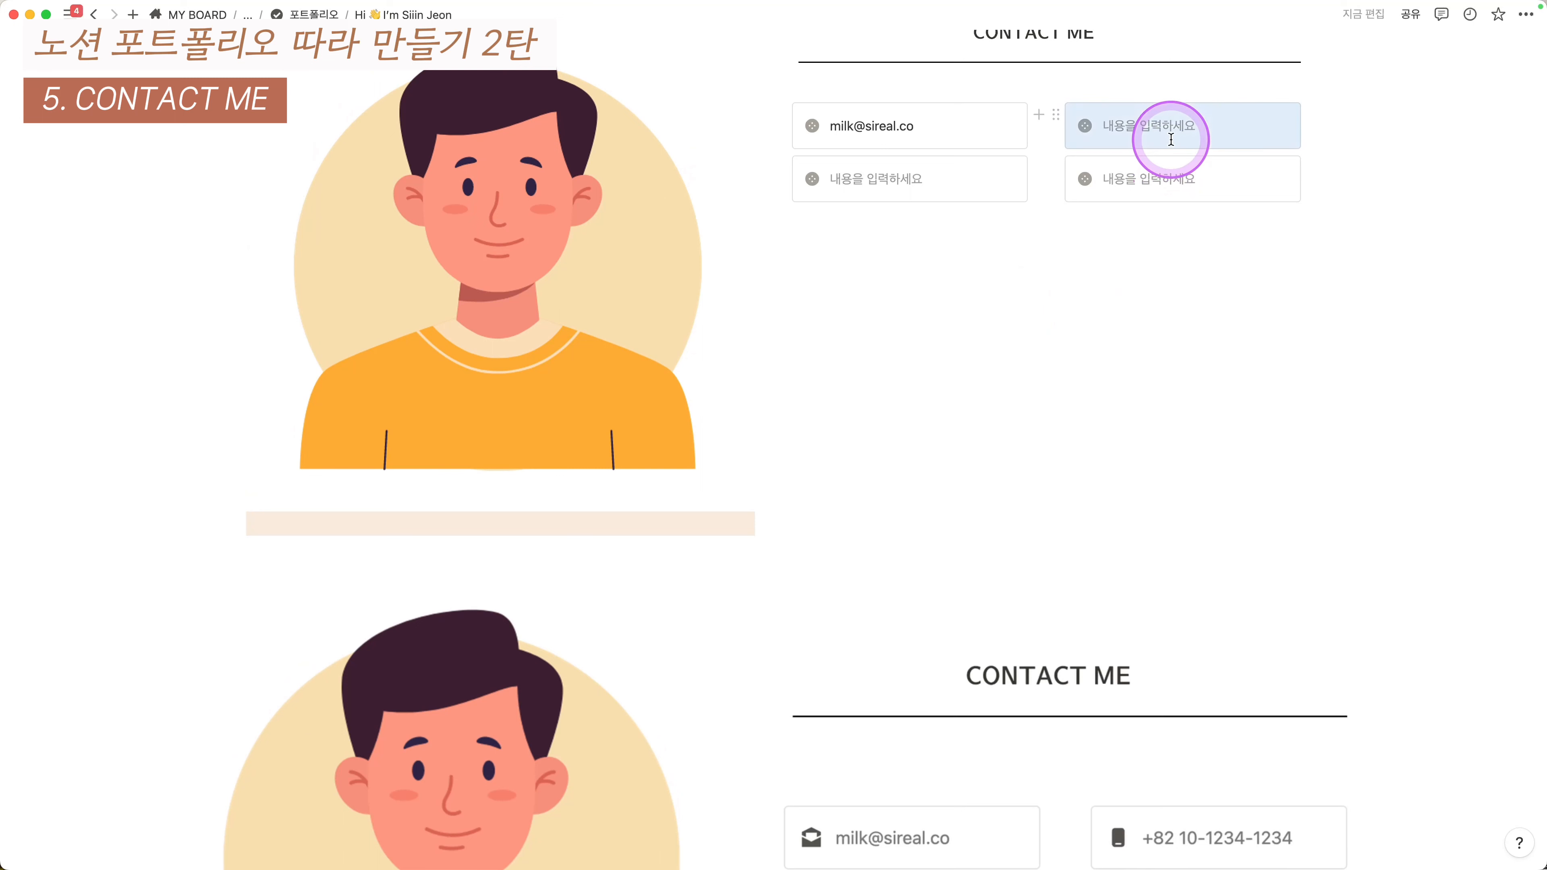
click(1170, 127)
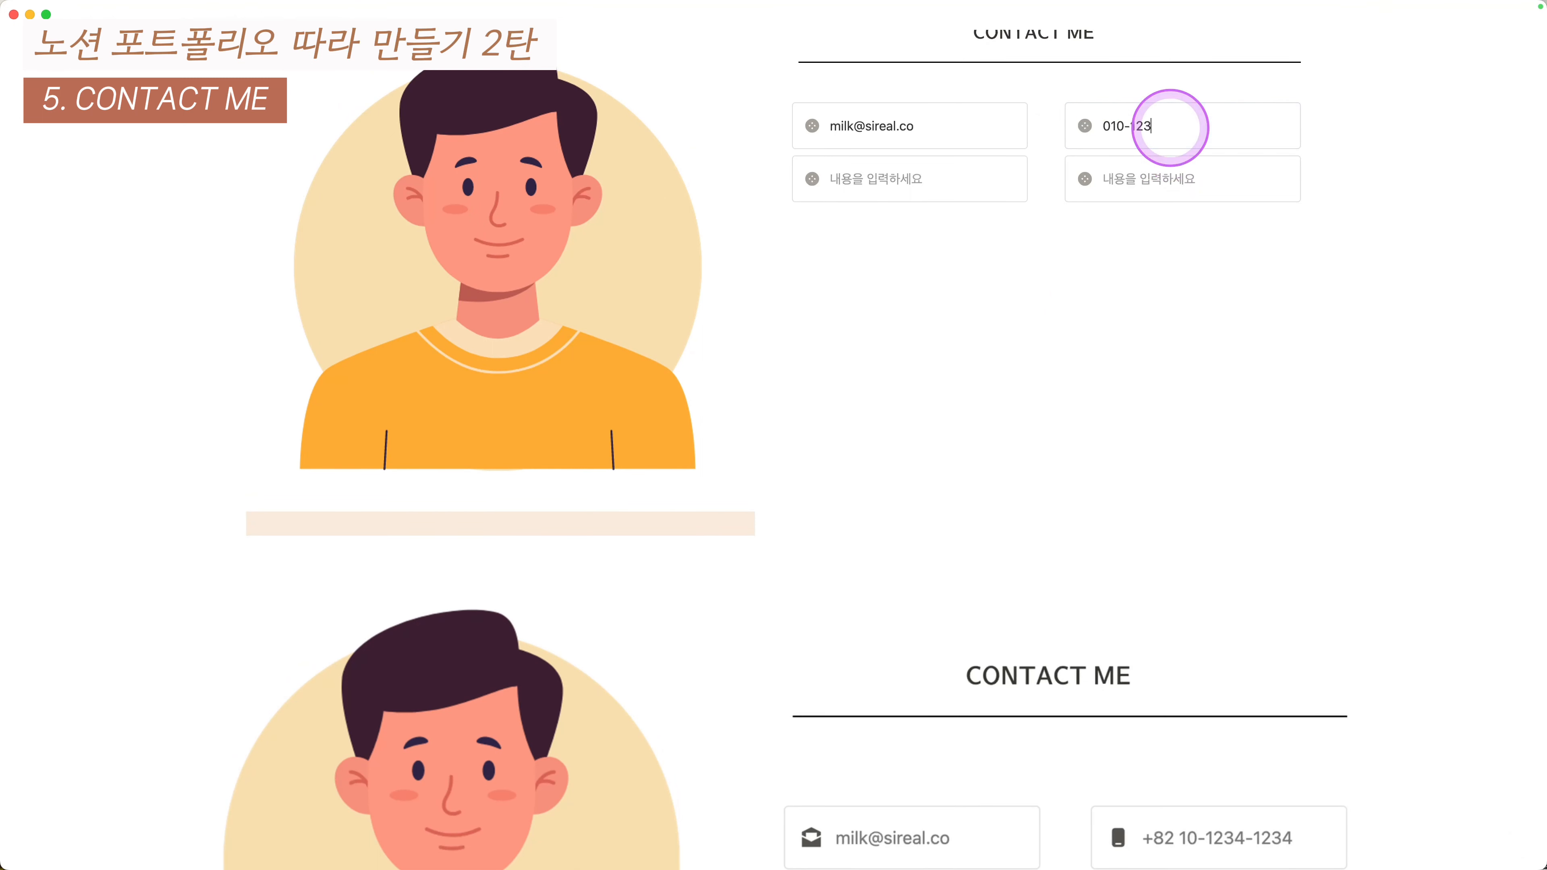
click(886, 168)
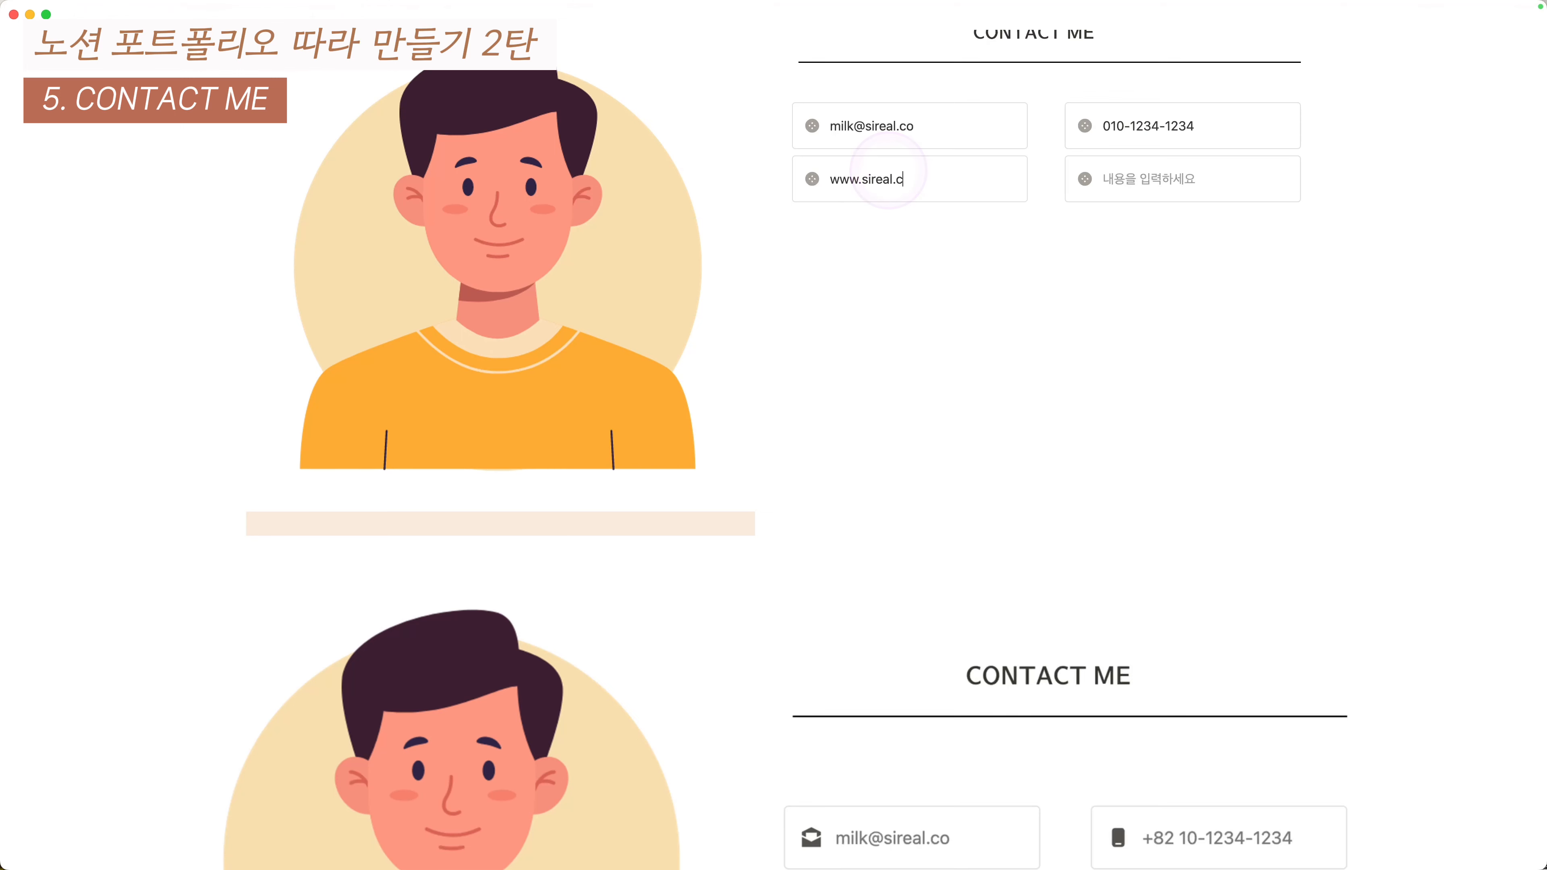
click(1124, 172)
scroll(1200, 251, down, 2)
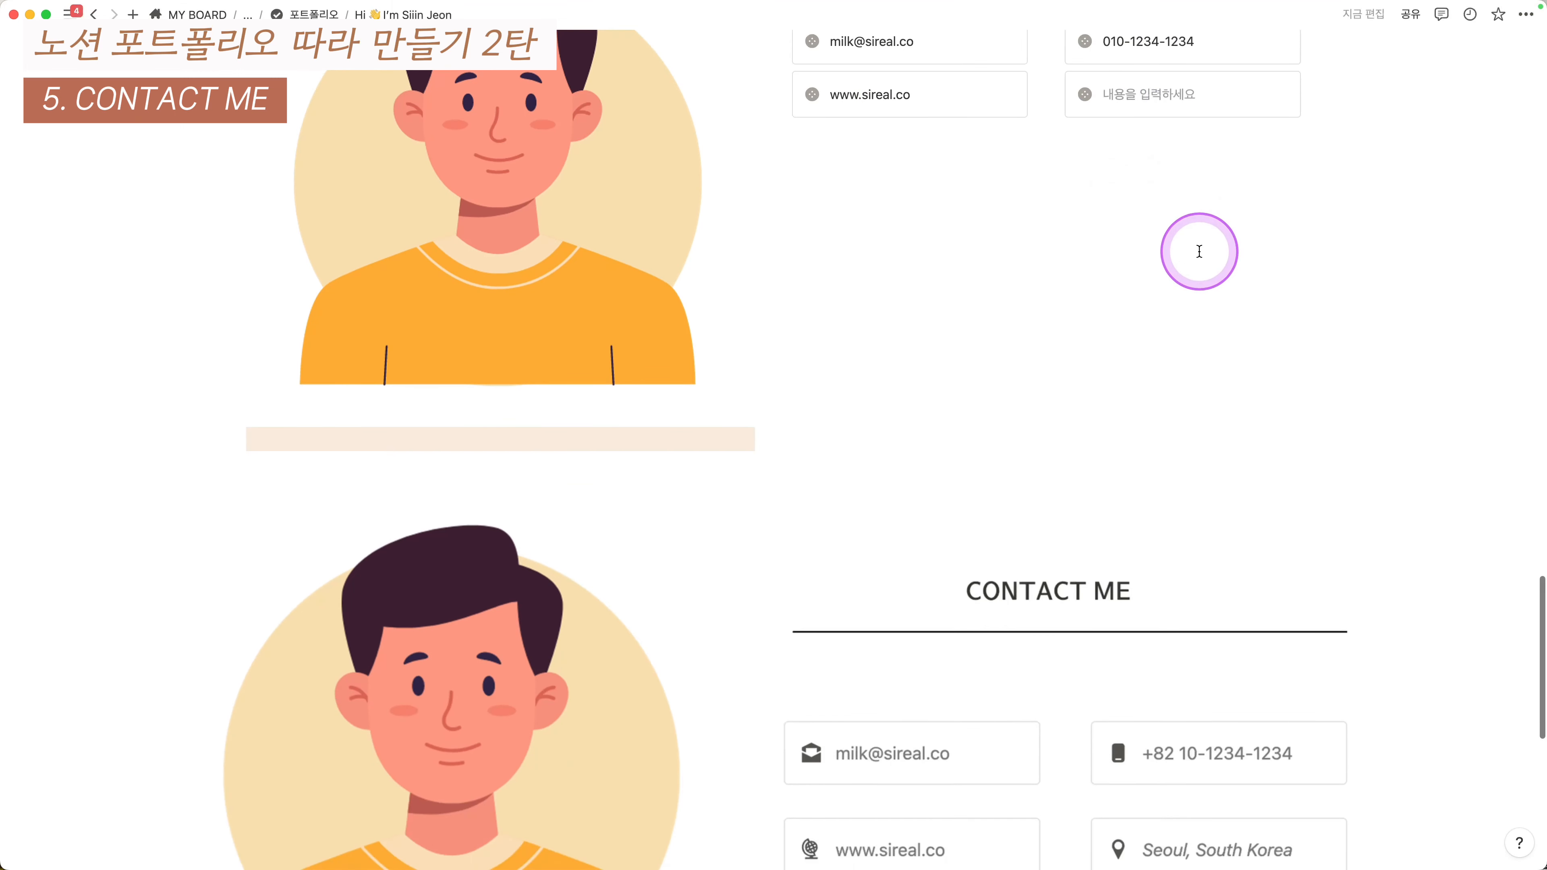
text(Seoul, South O)
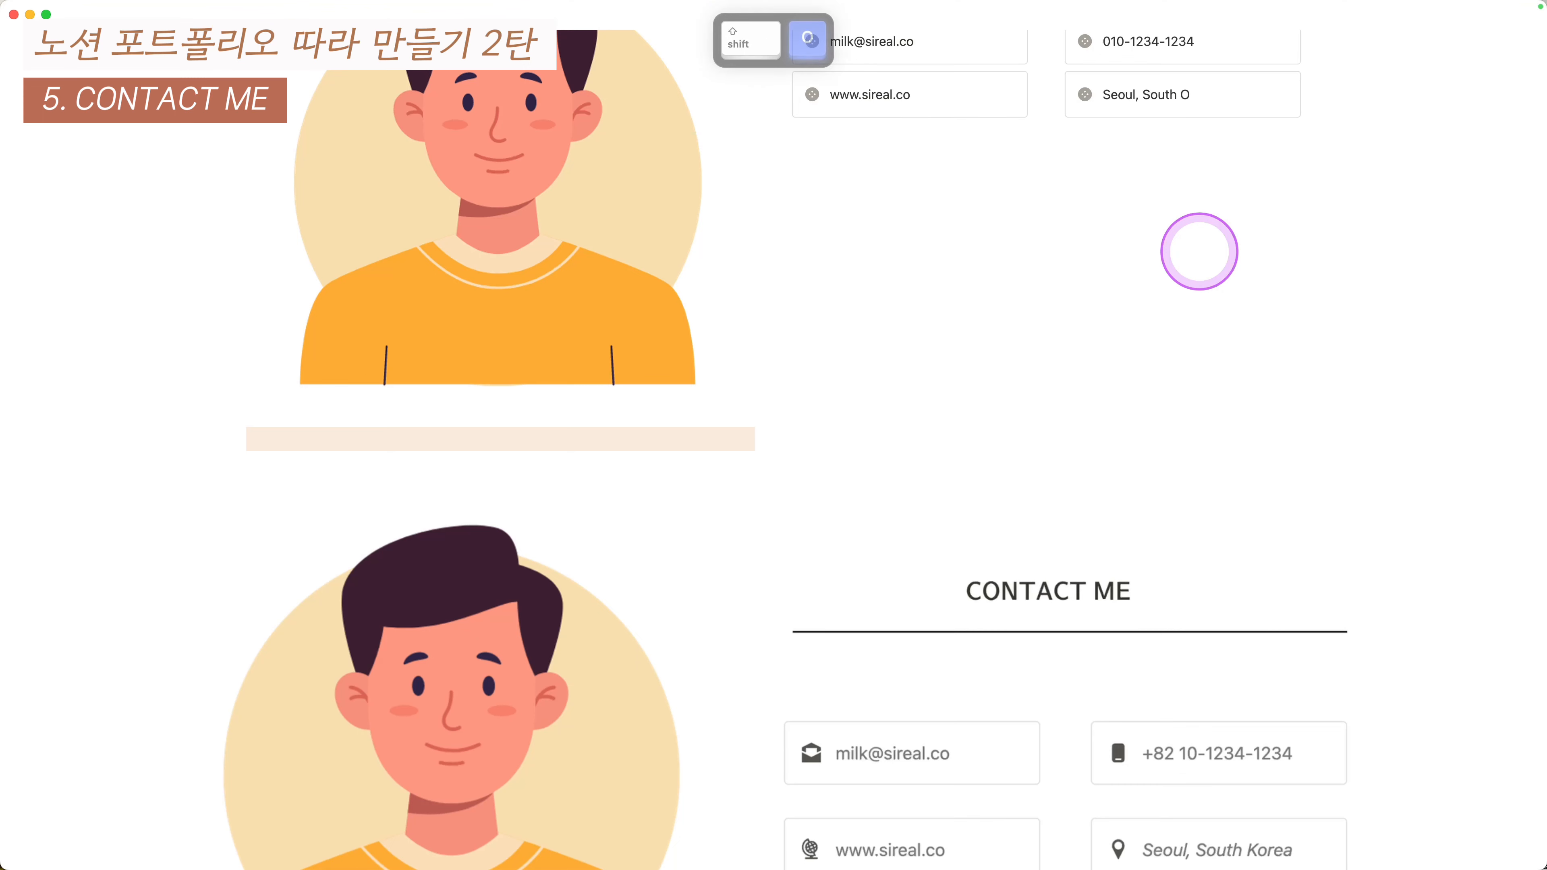
- Finish the fourth callout's location as 'Seoul, South Korea'
key(BackSpace)
text(Korea)
scroll(1198, 251, up, 3)
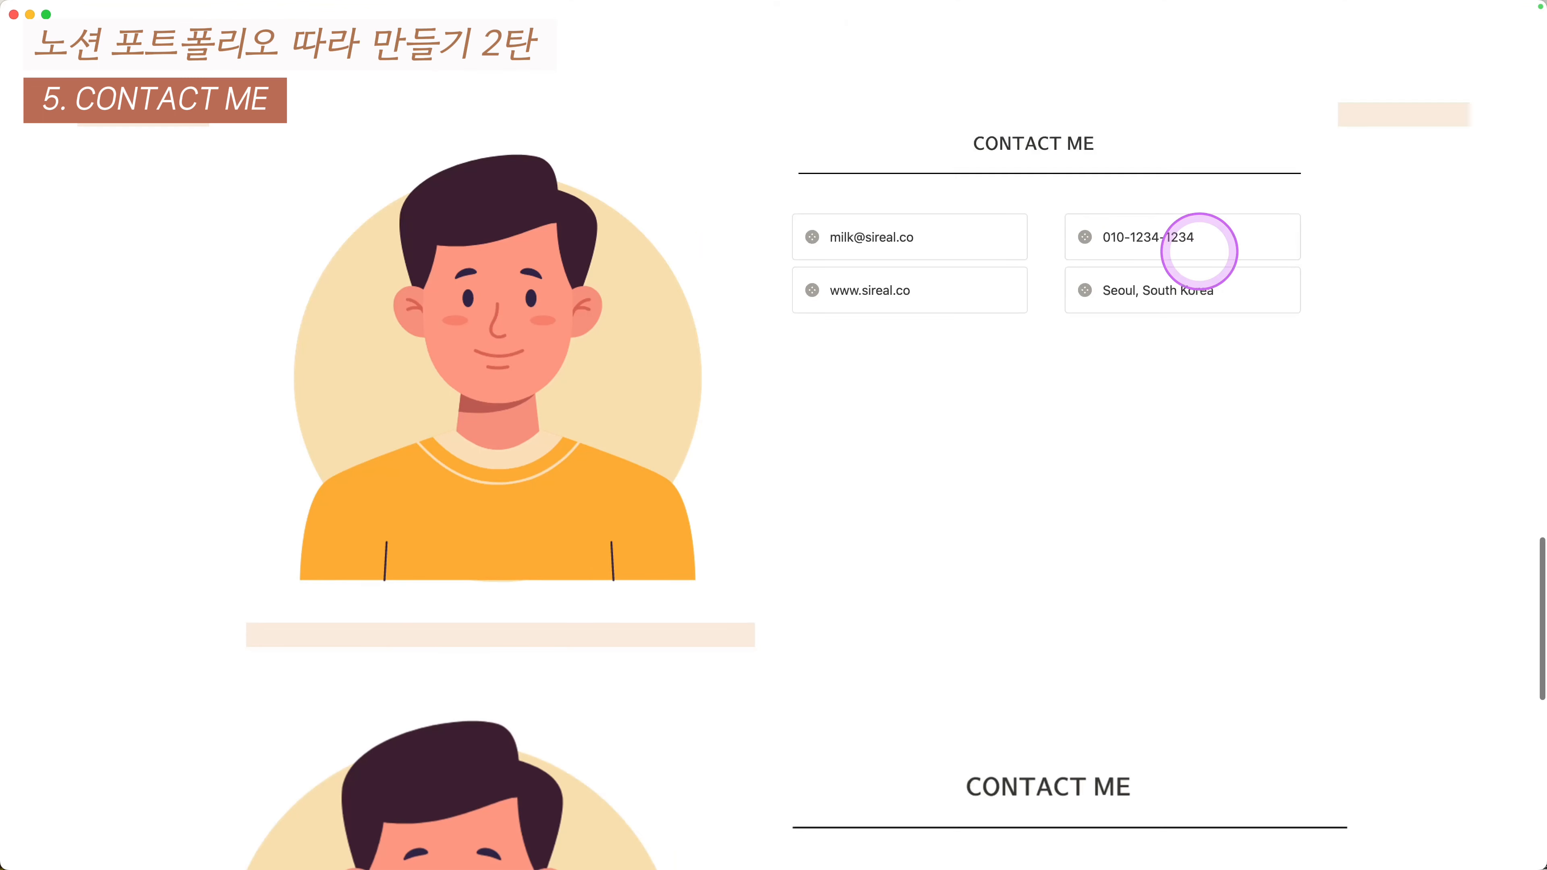
- Give each contact callout its own random icon using Shuffle
click(812, 236)
click(928, 306)
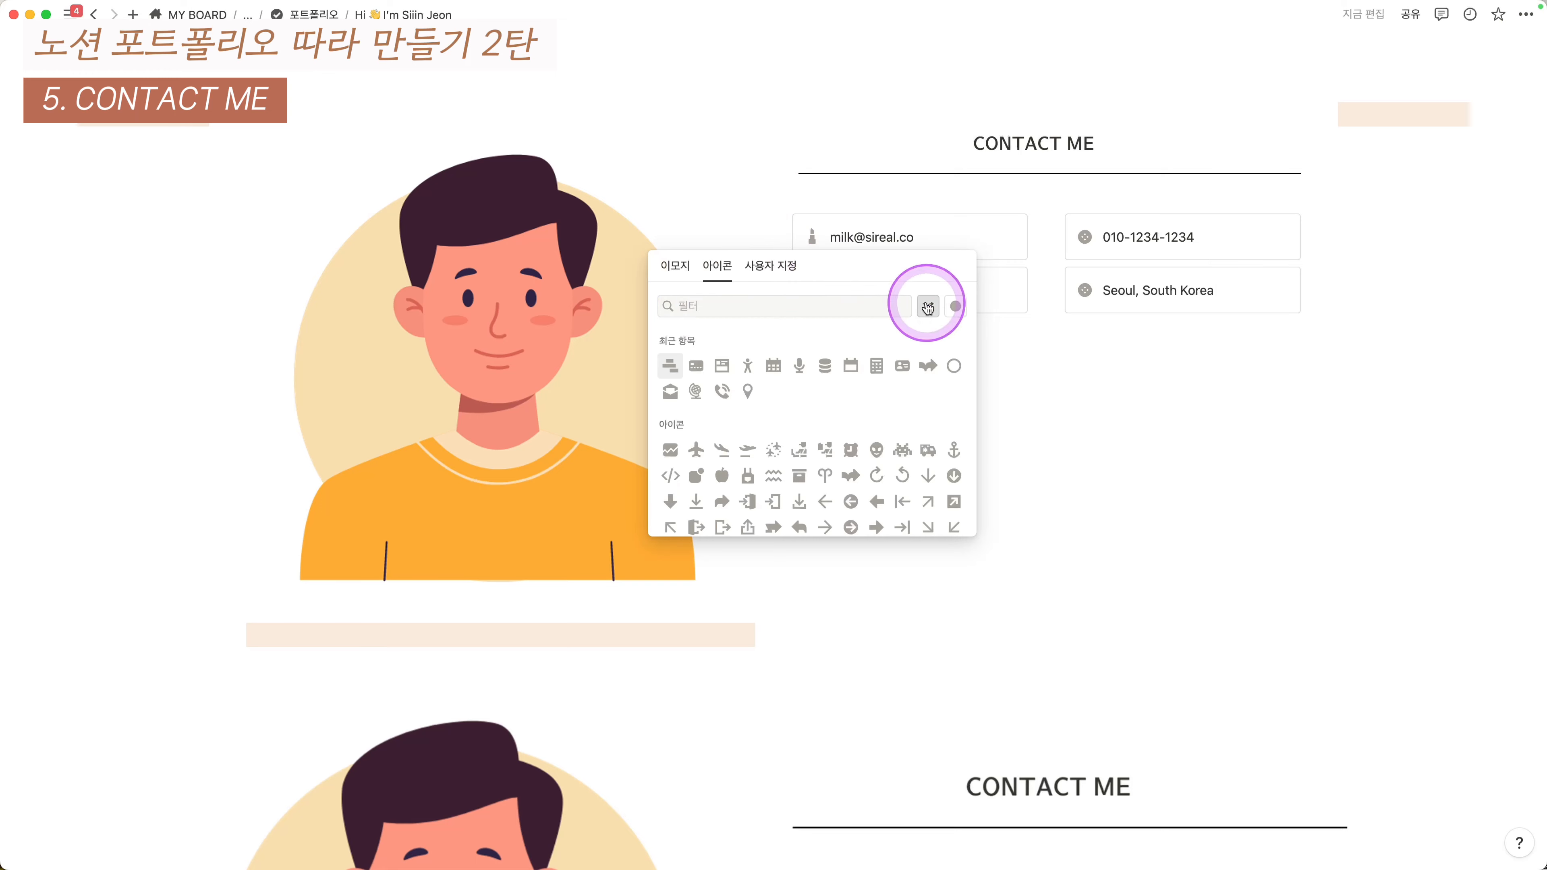
click(1085, 237)
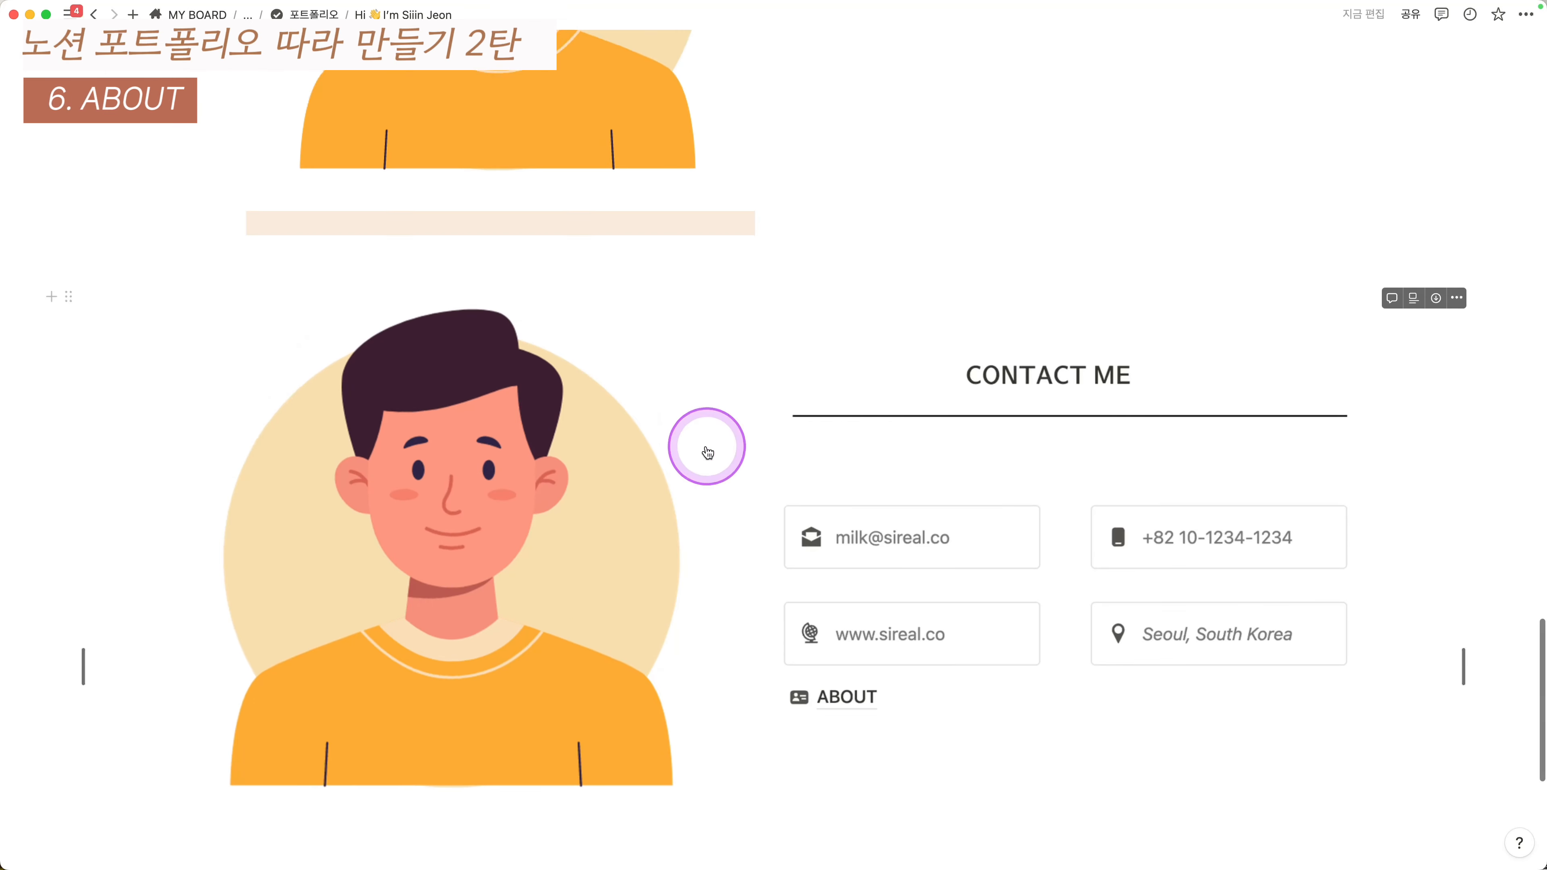
scroll(708, 450, up, 3)
scroll(708, 442, down, 5)
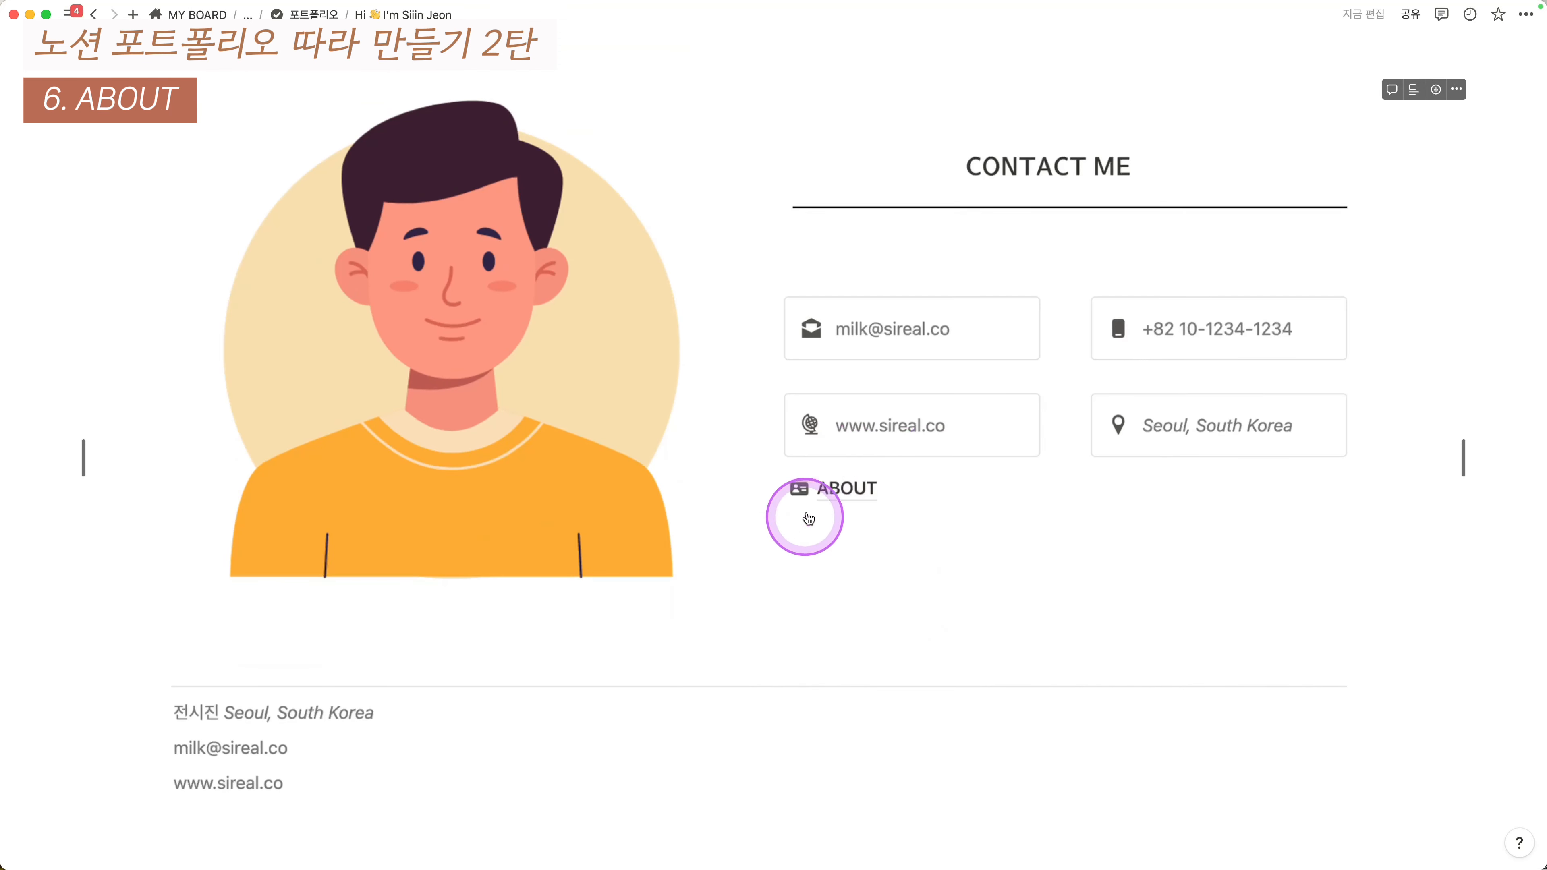
scroll(866, 484, up, 15)
scroll(876, 450, up, 15)
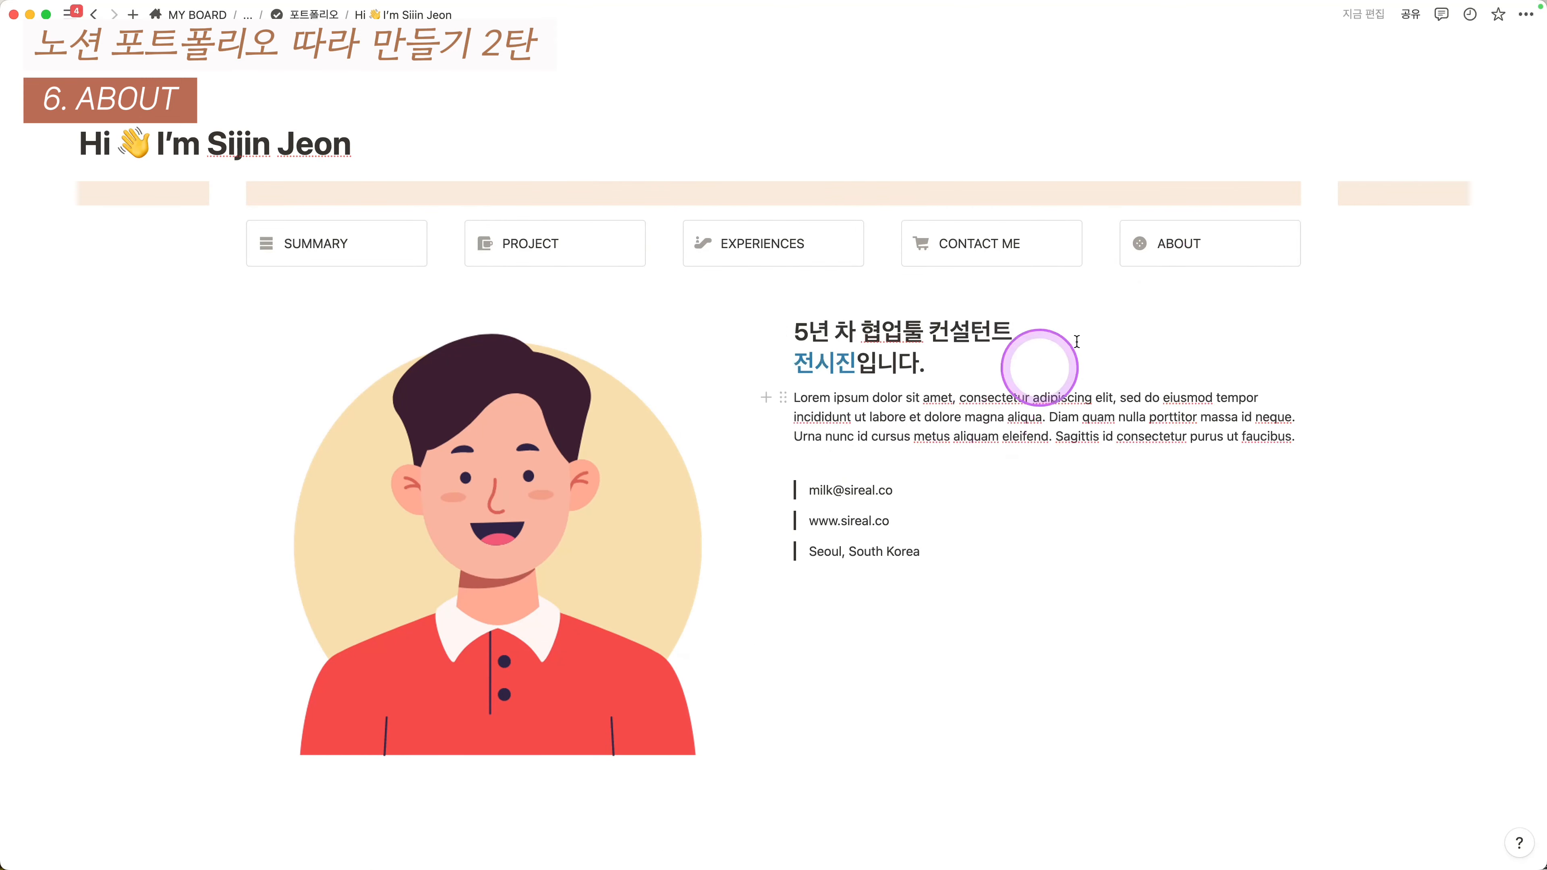
scroll(1161, 304, down, 20)
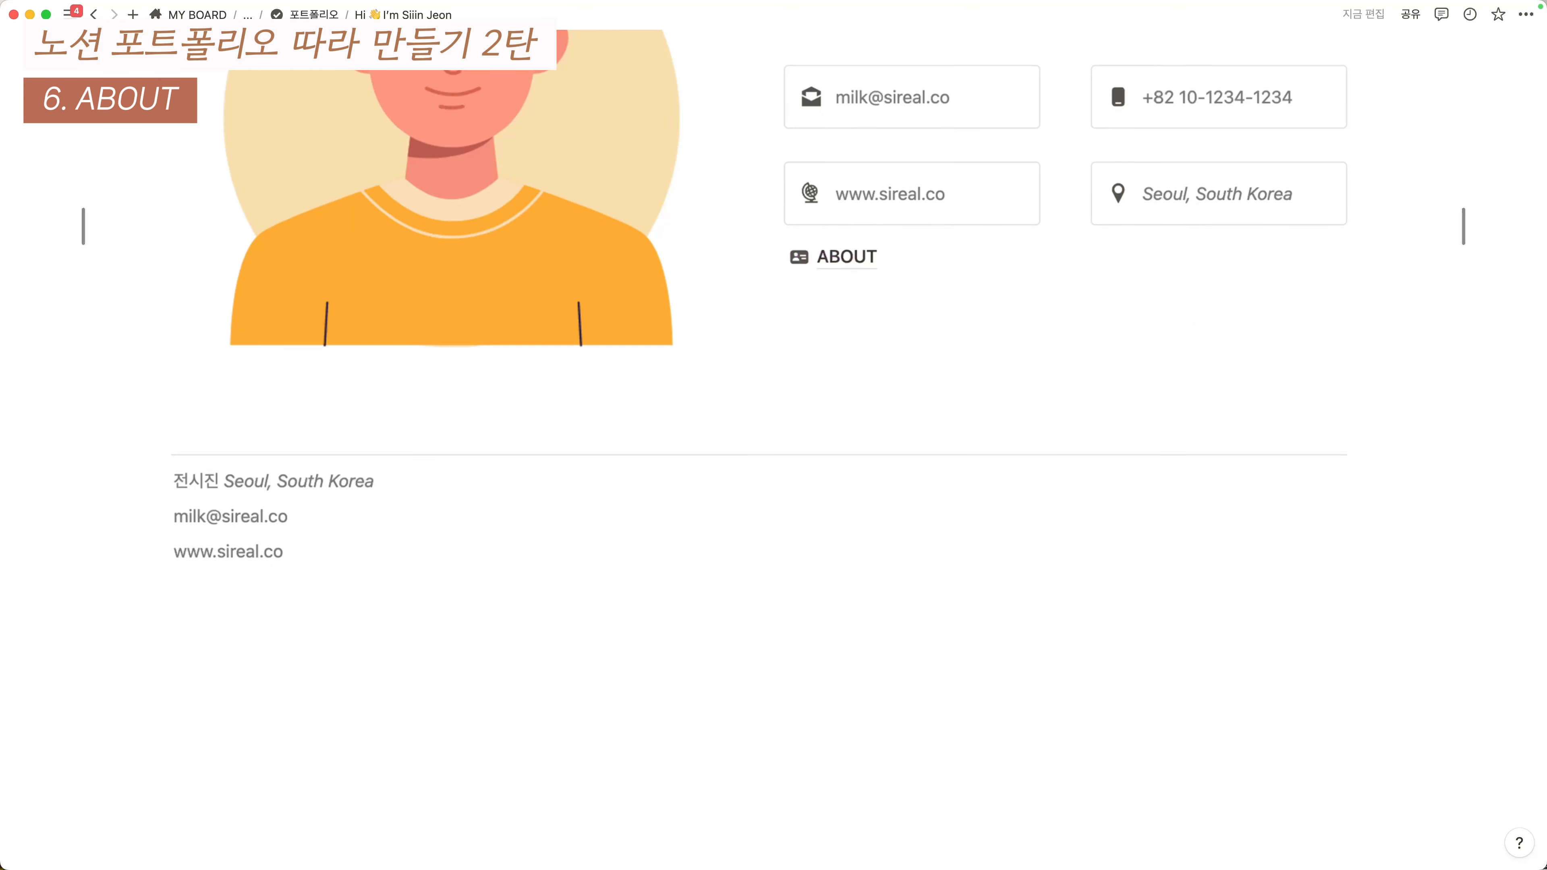
scroll(933, 305, up, 10)
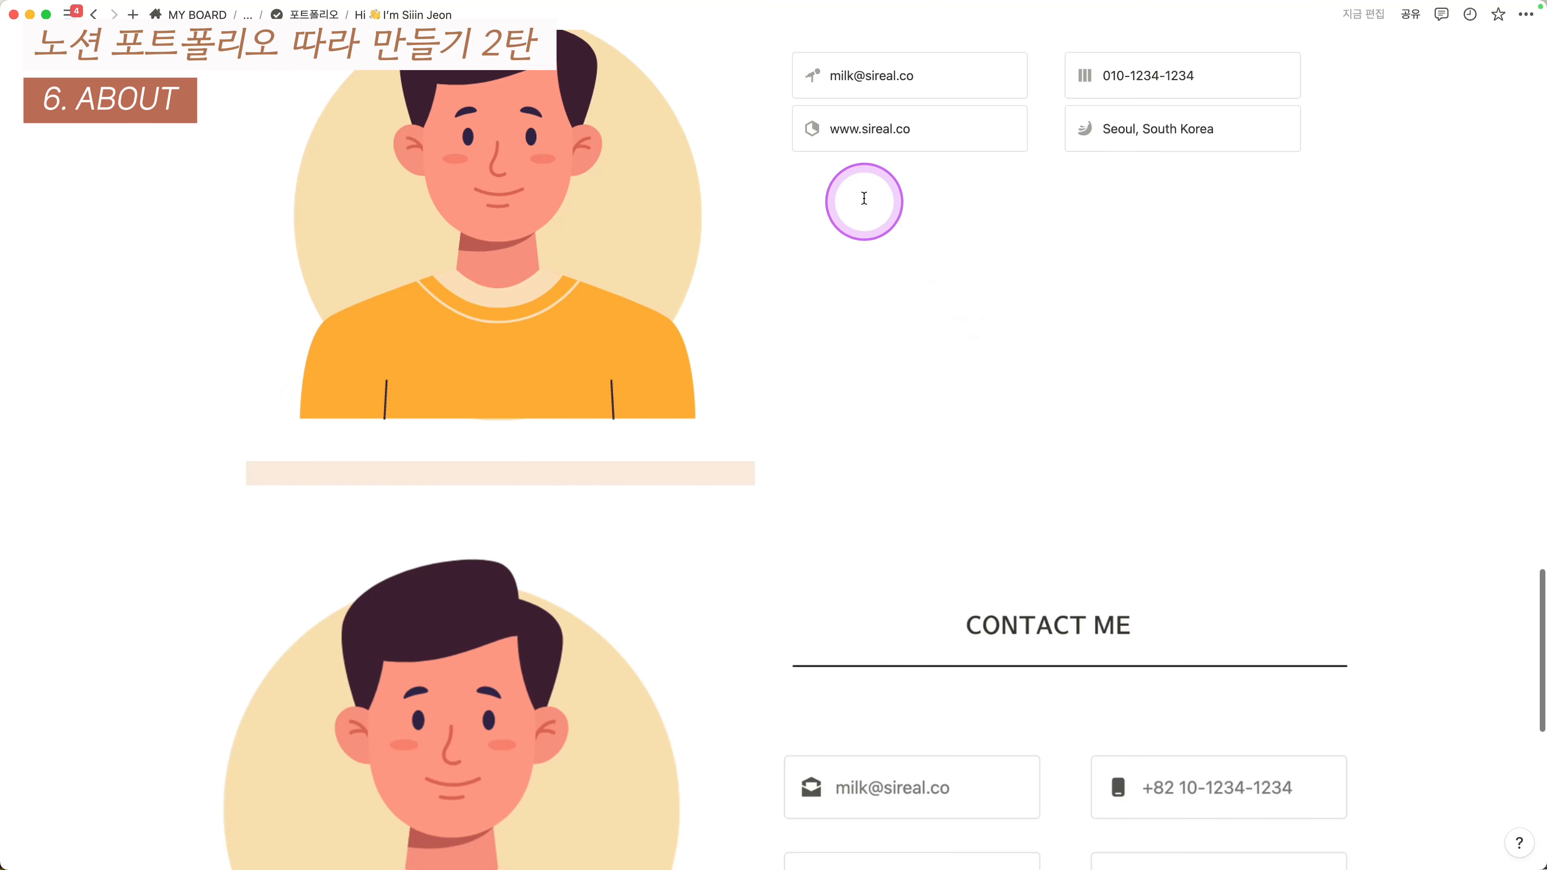
- Add a sub-page titled 'ABOUT' below the contact callouts
click(857, 180)
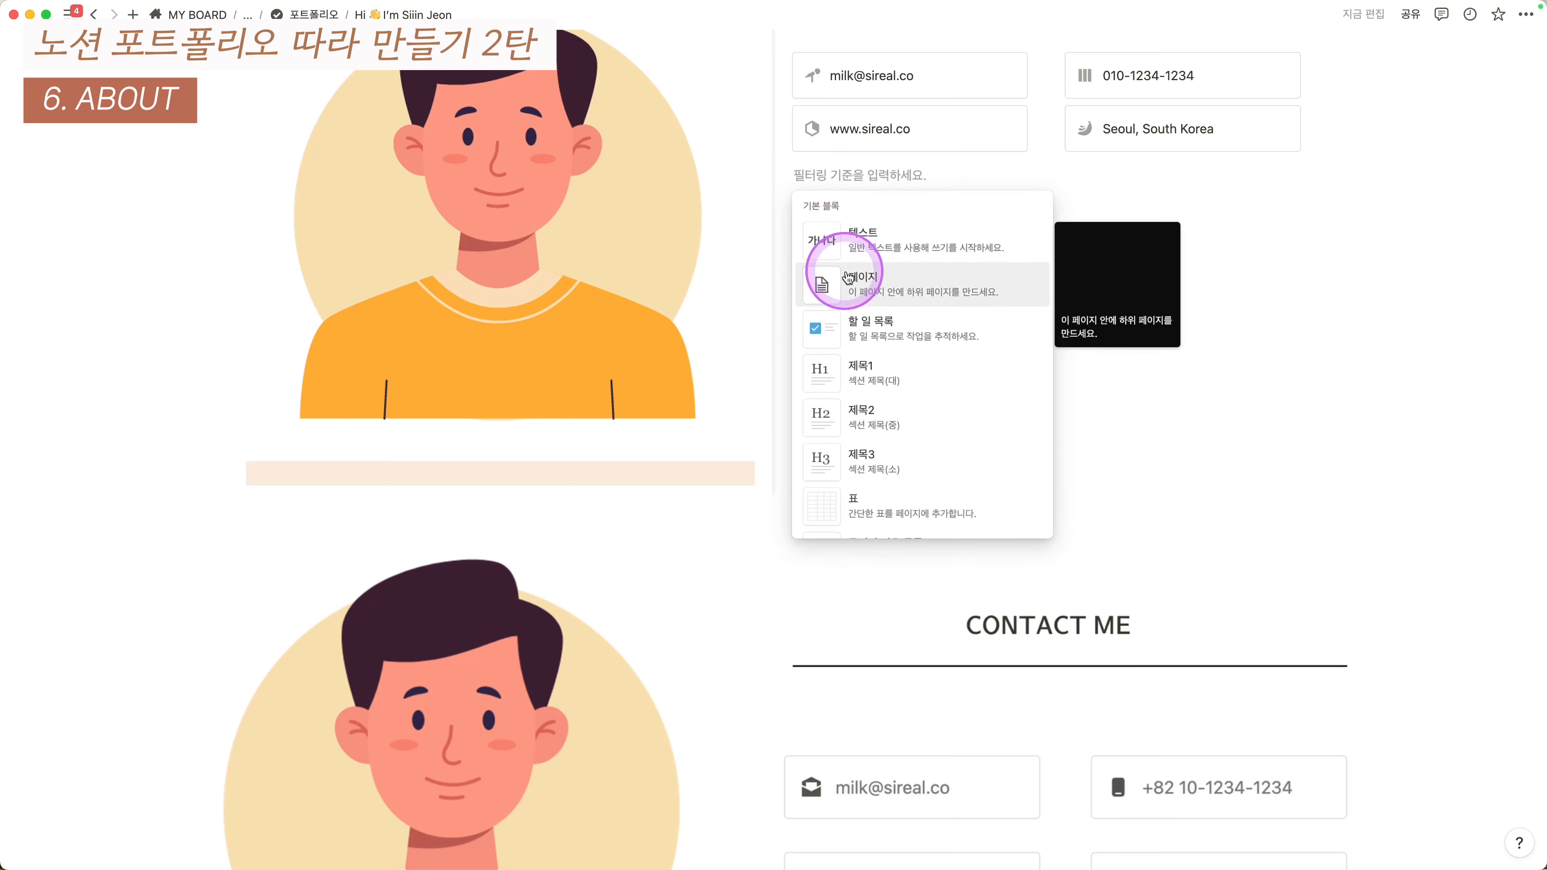
click(862, 281)
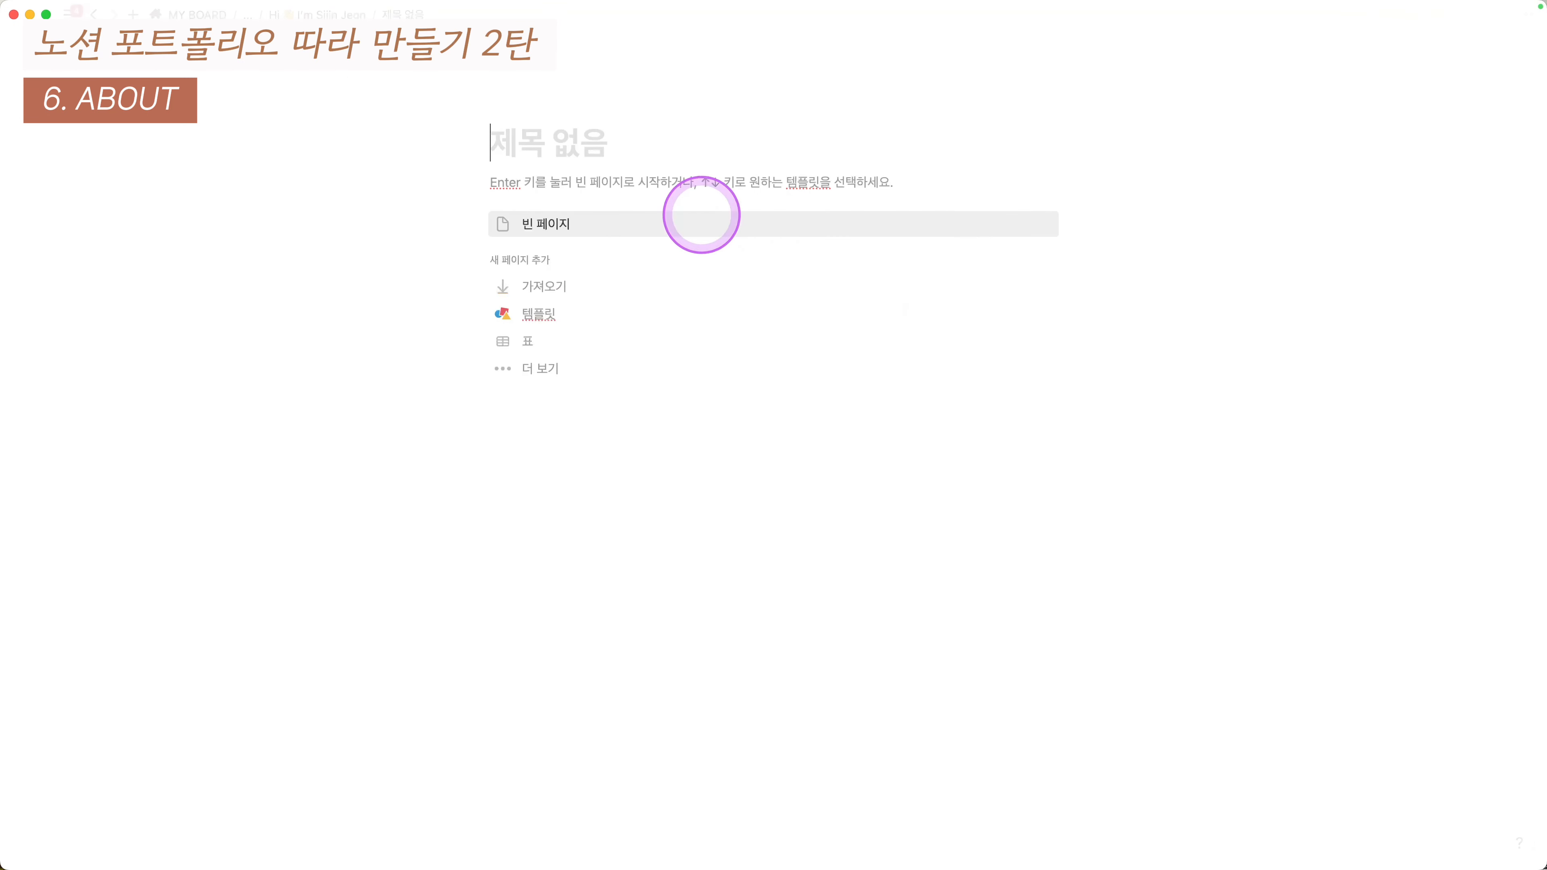
text(ABOUT)
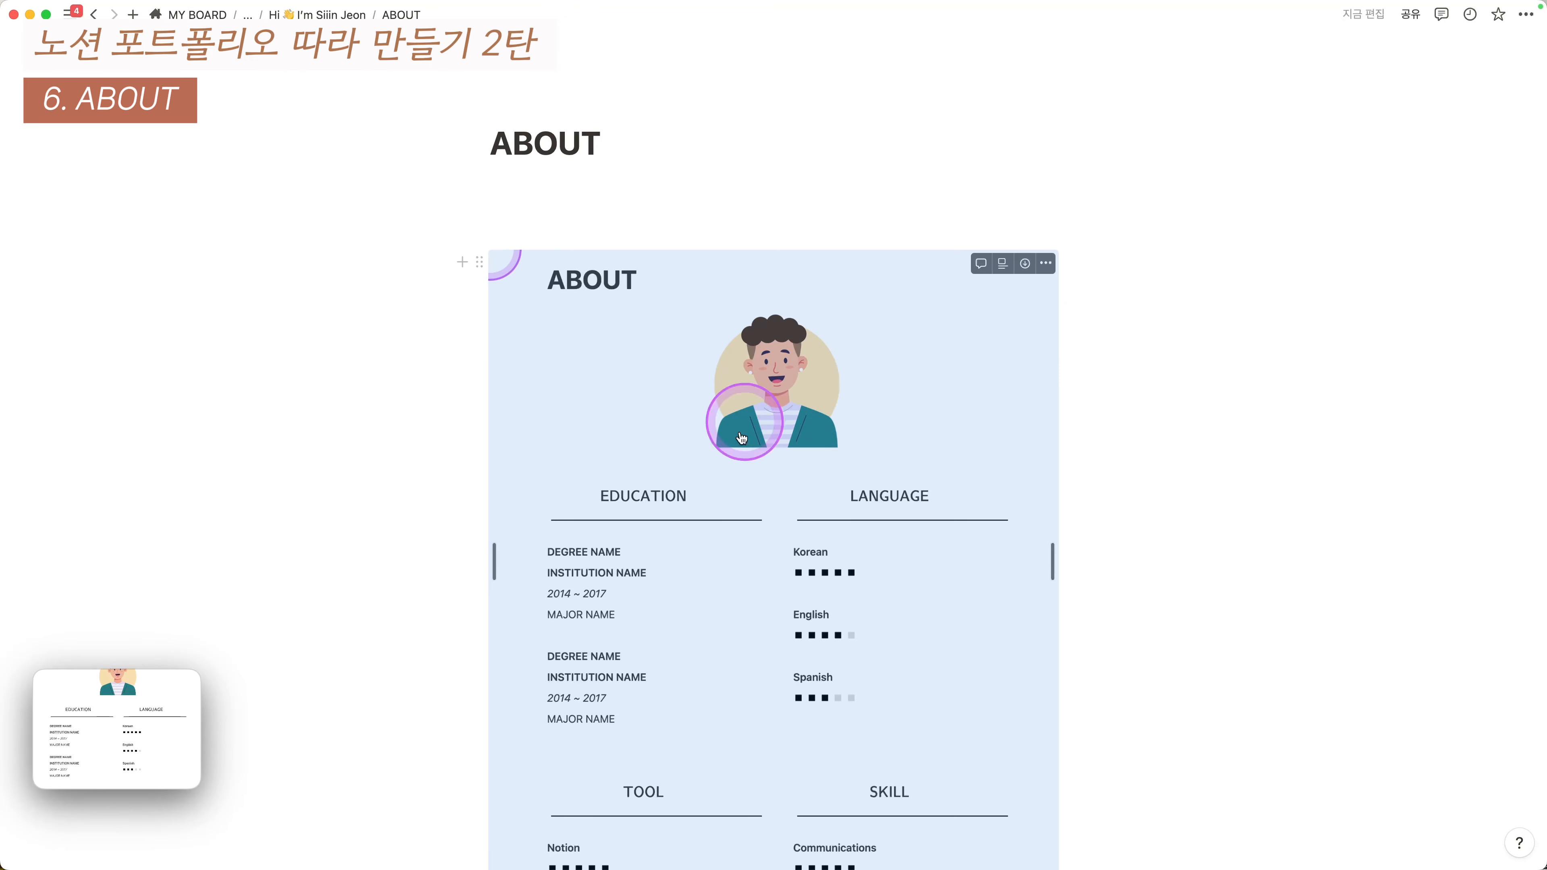
scroll(755, 387, down, 3)
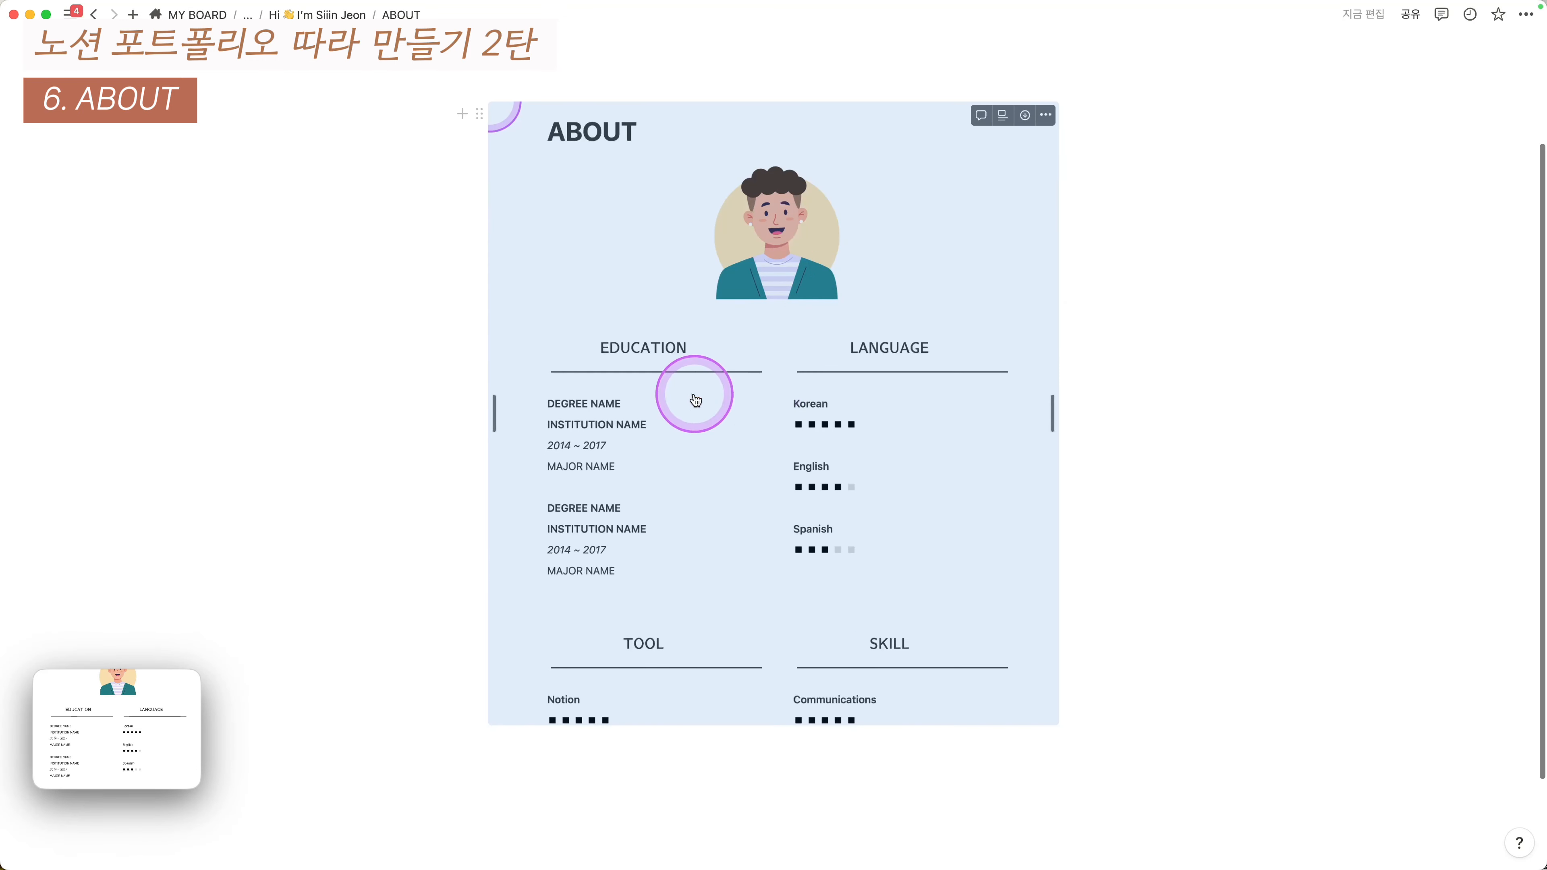
scroll(941, 348, down, 1)
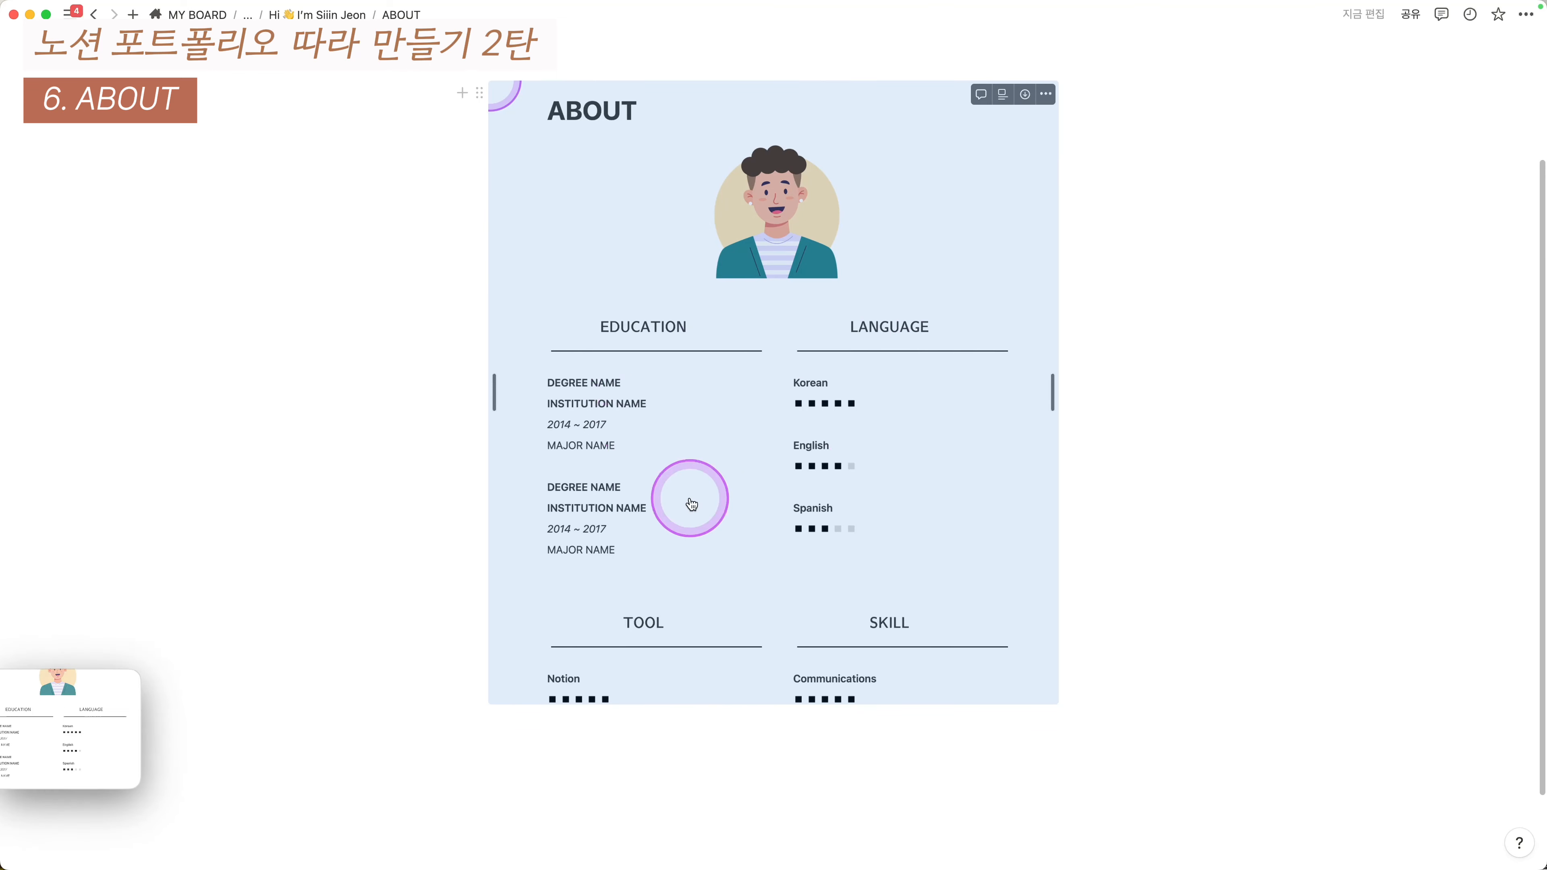
scroll(912, 534, up, 3)
- Insert the 2.png avatar under the ABOUT title and shrink it to a small size
click(666, 177)
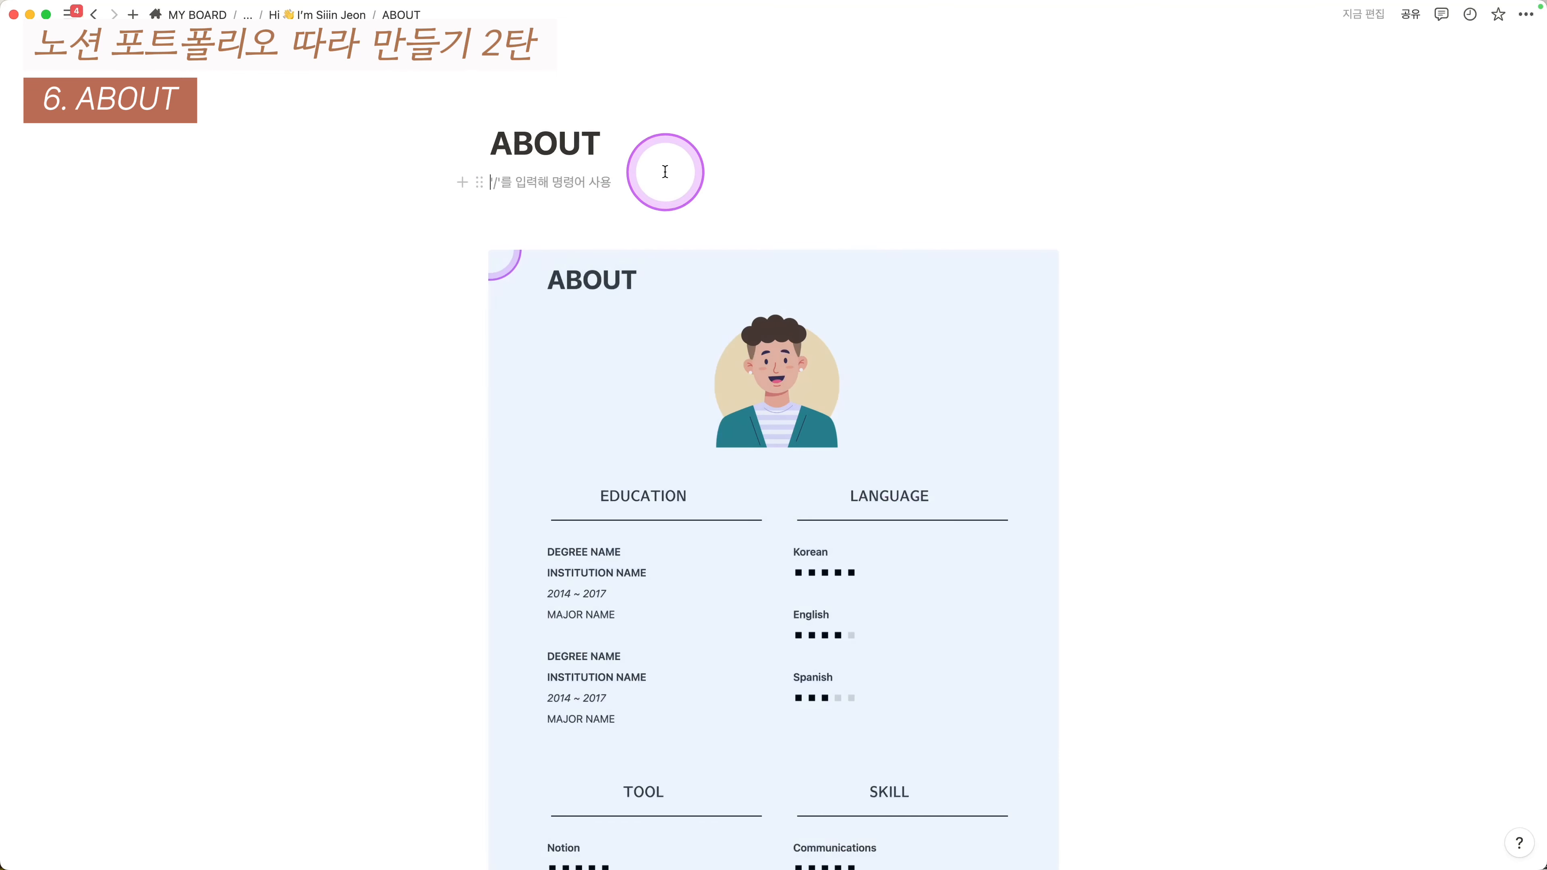
mouse_move(430, 865)
click(75, 833)
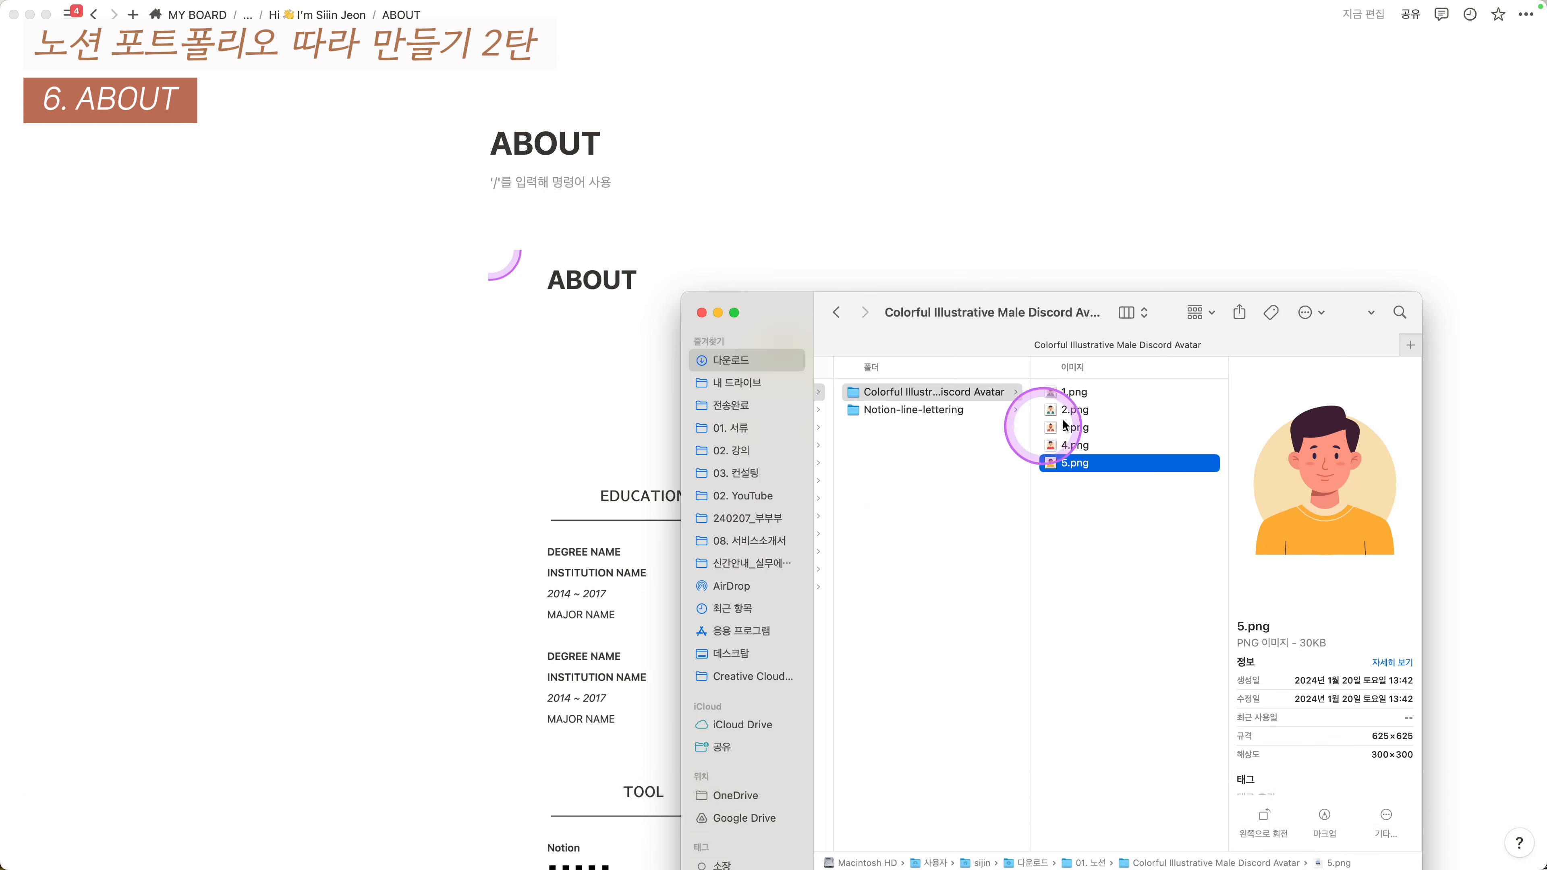
click(1109, 415)
drag(1120, 416, 694, 228)
click(1250, 218)
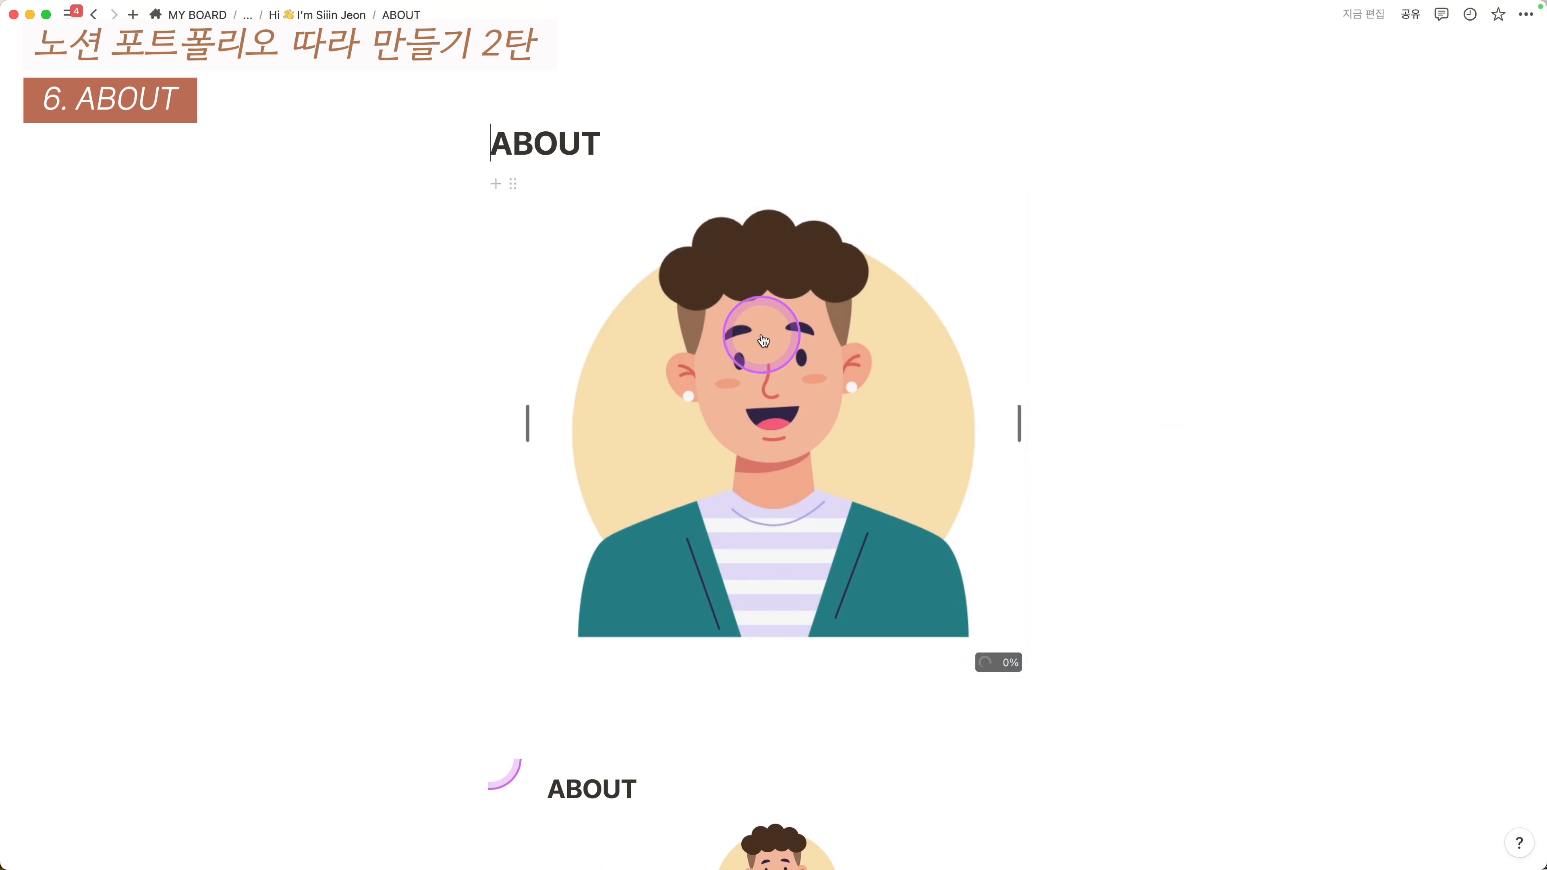
drag(1028, 424, 863, 356)
click(625, 397)
scroll(623, 400, down, 3)
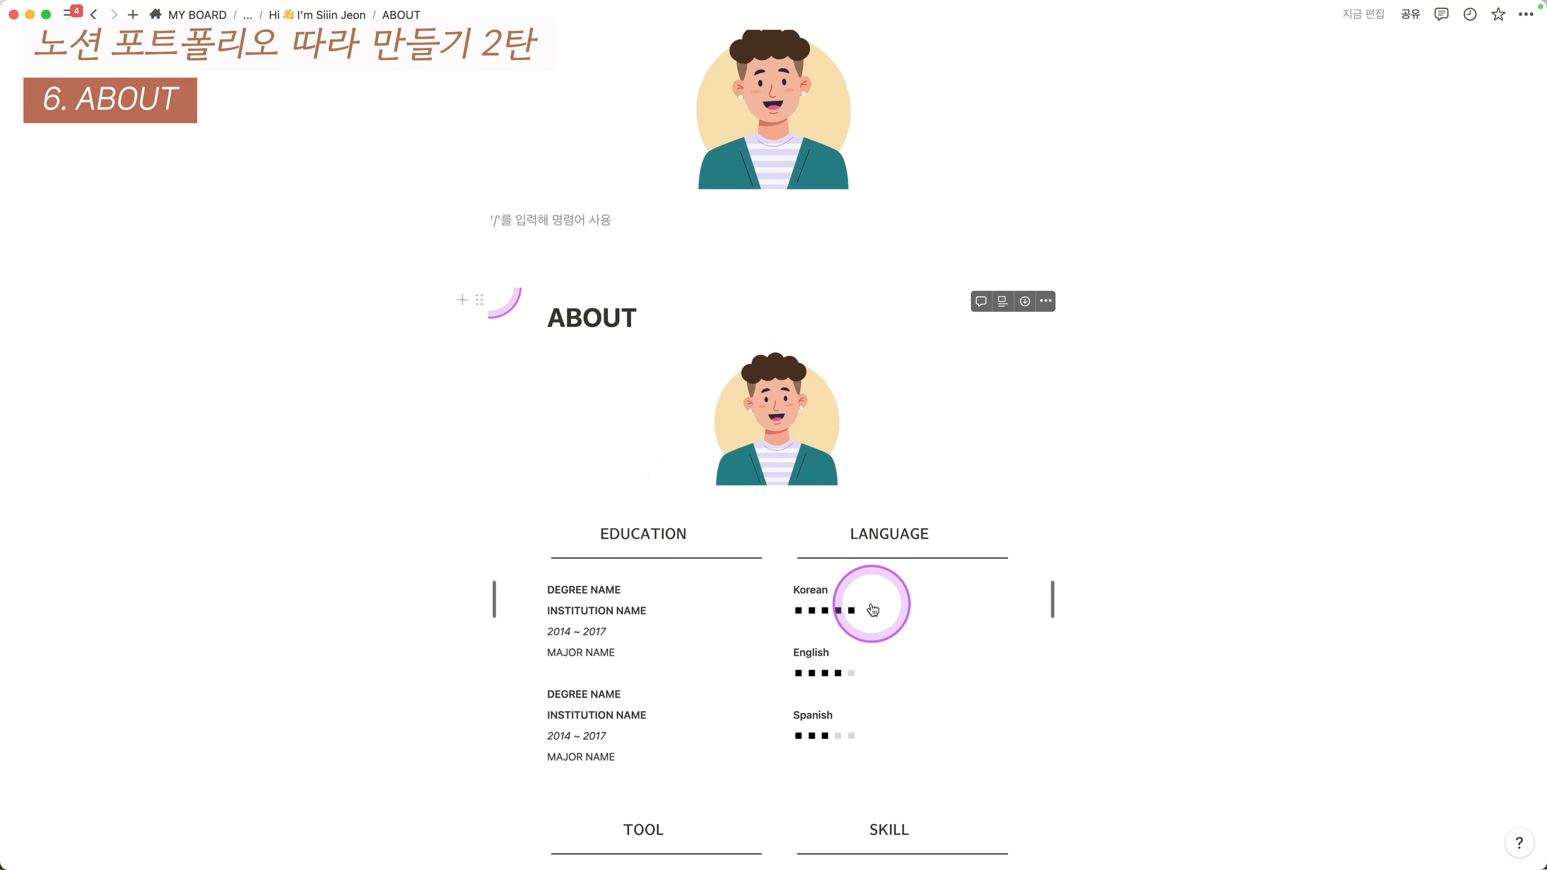
- Give the empty block a beige background, duplicate it, and make the pair side-by-side columns
key(Escape)
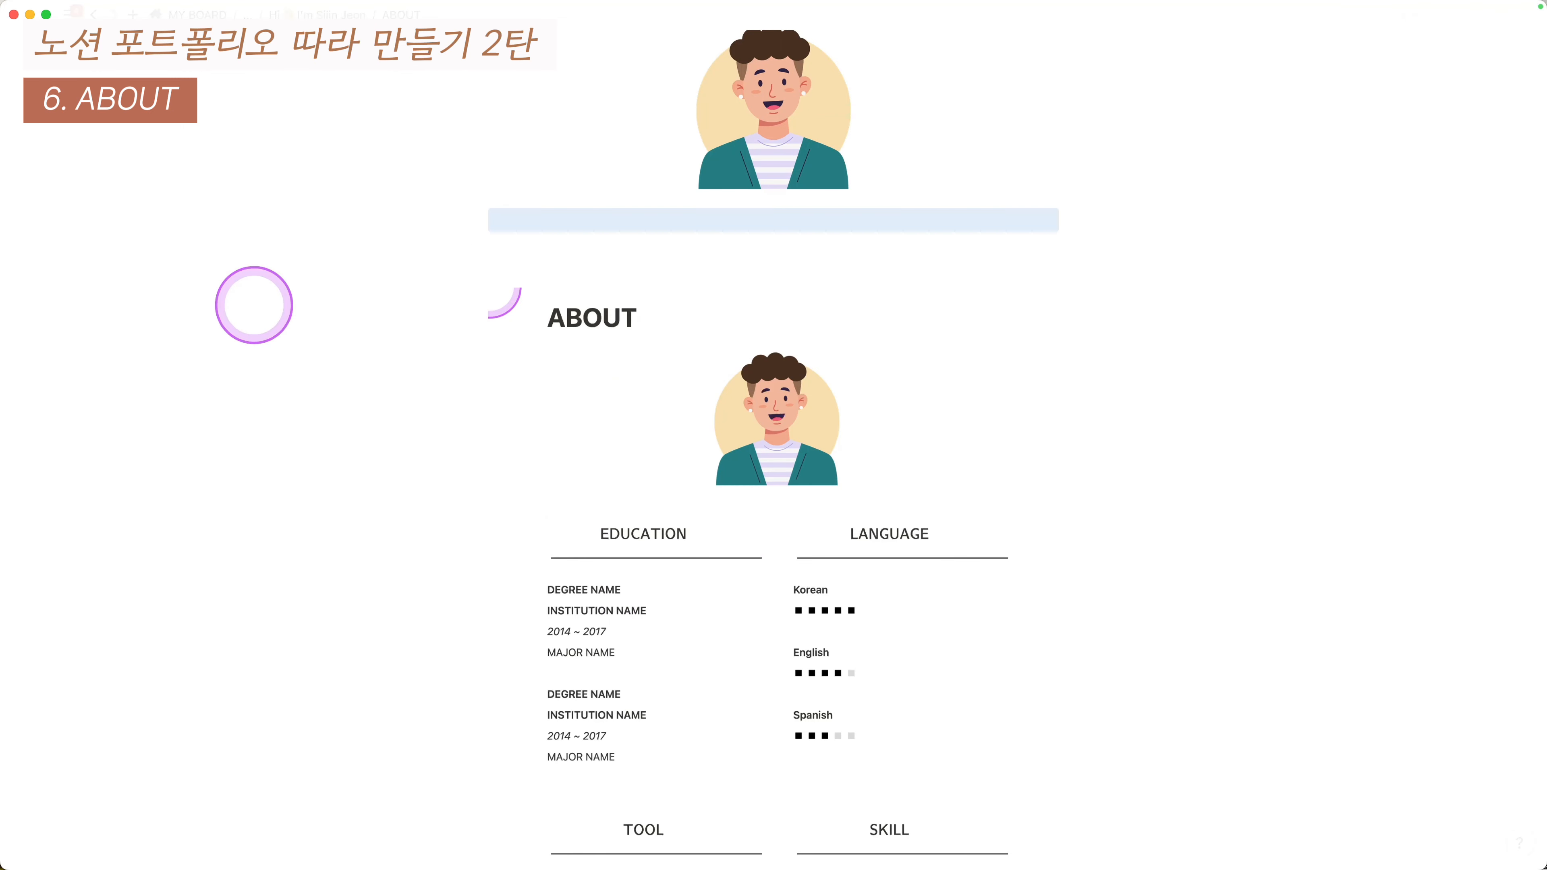
key(shift+super+h)
key(super+d)
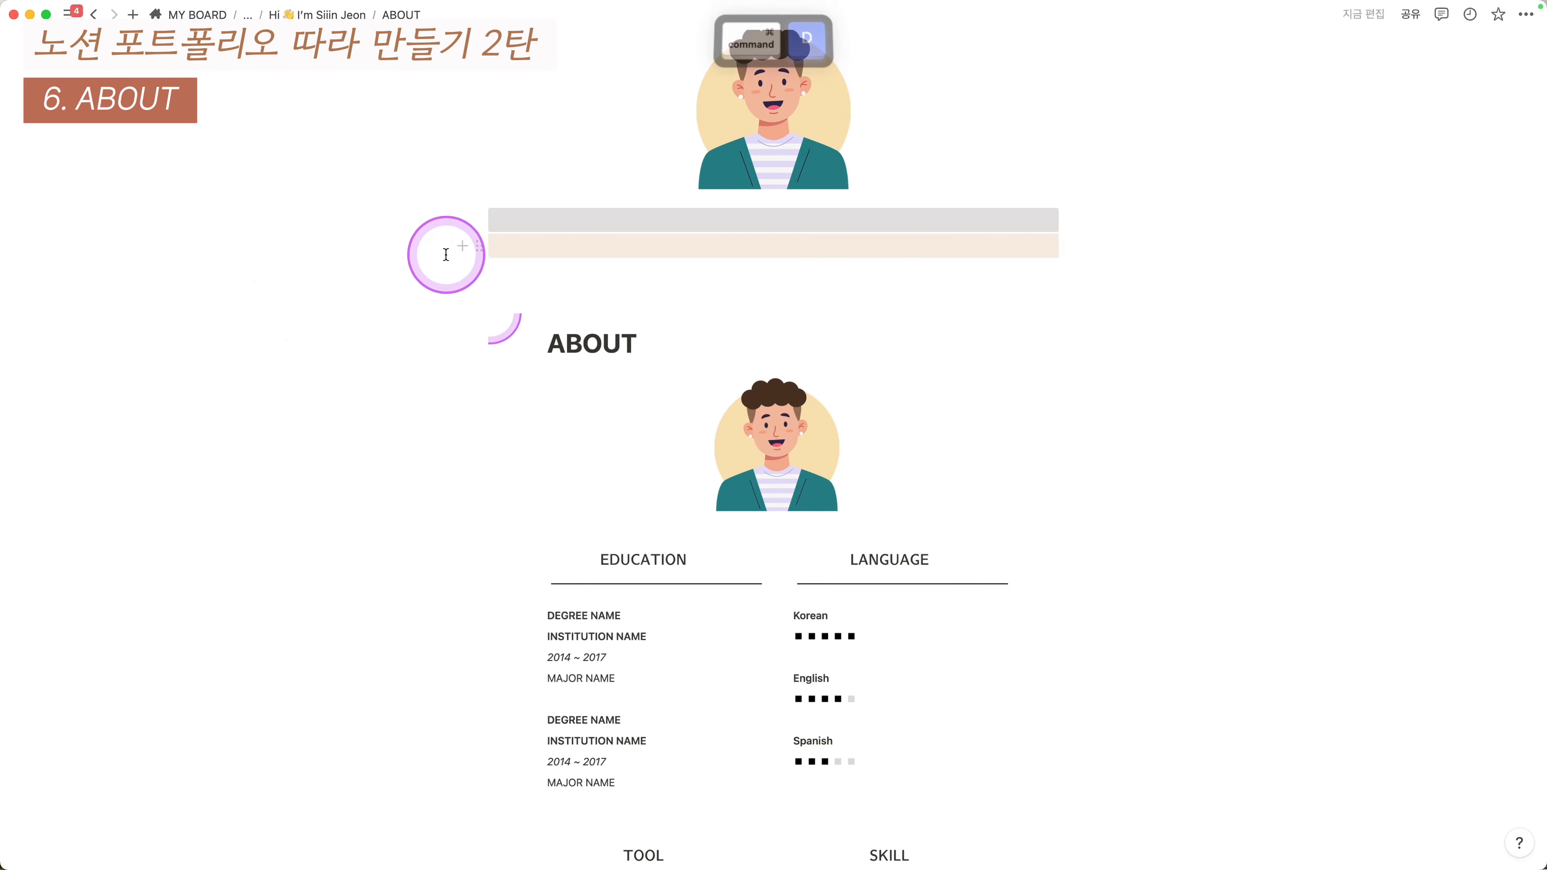
drag(469, 248, 496, 246)
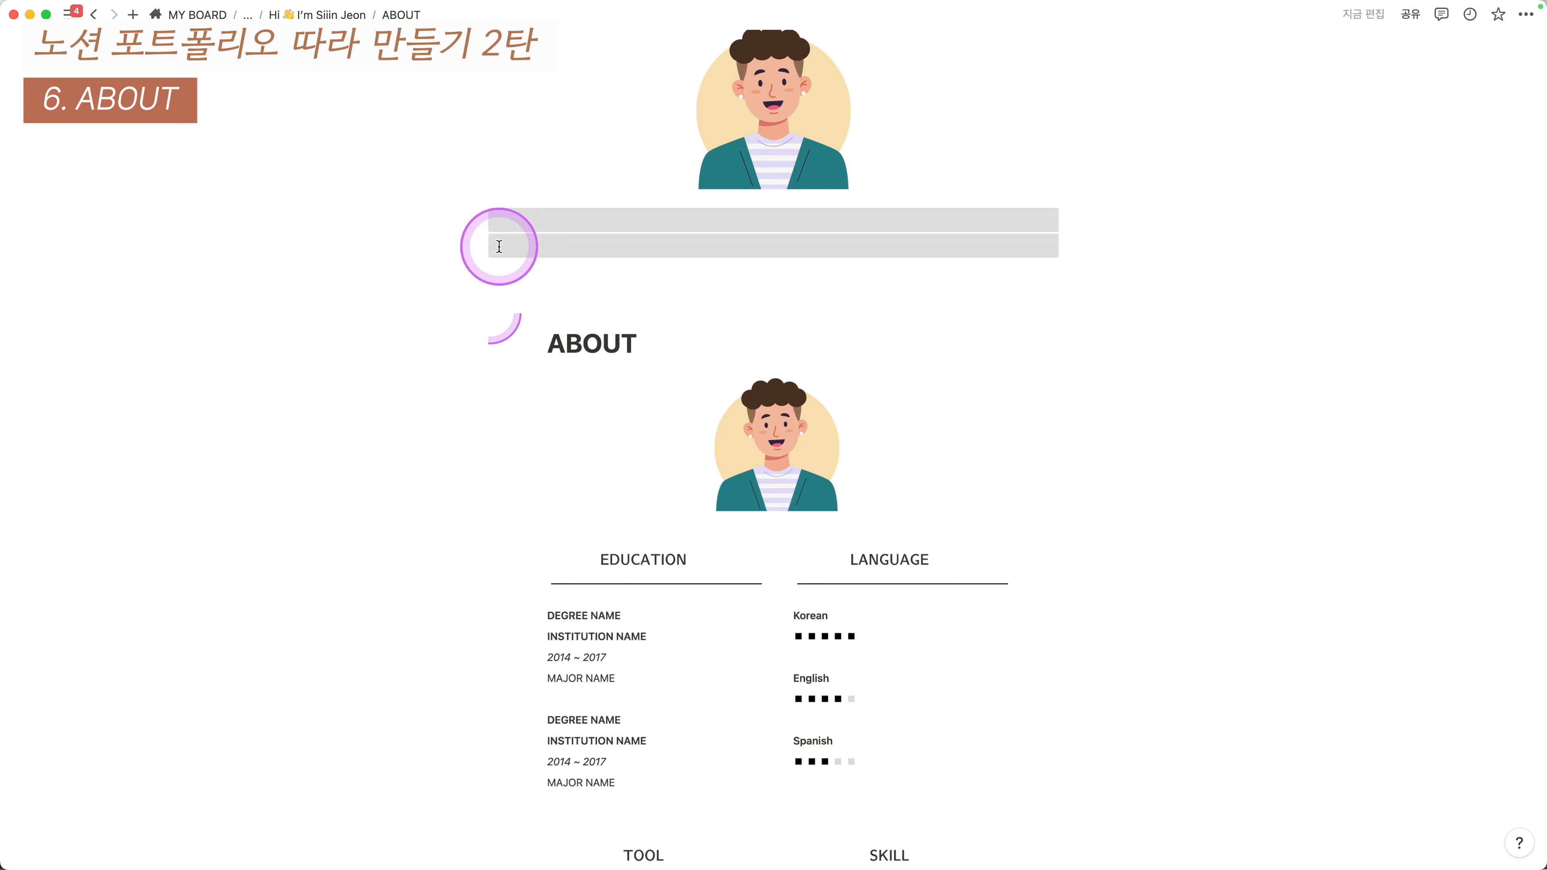
key(super+slash)
text(채ㅣ)
key(BackSpace)
key(BackSpace)
text(col)
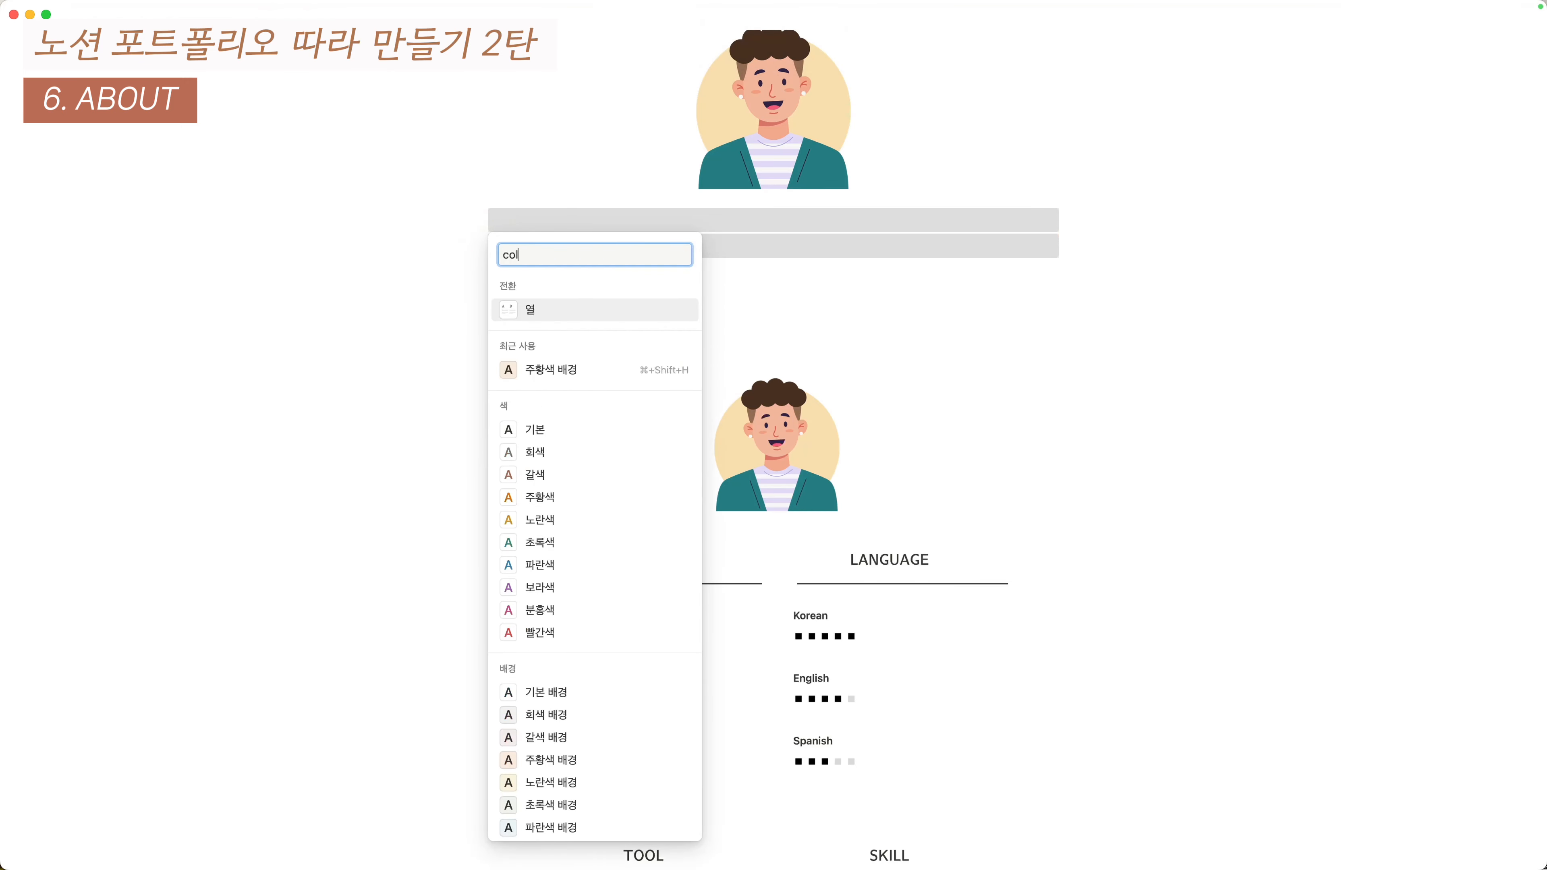
key(Return)
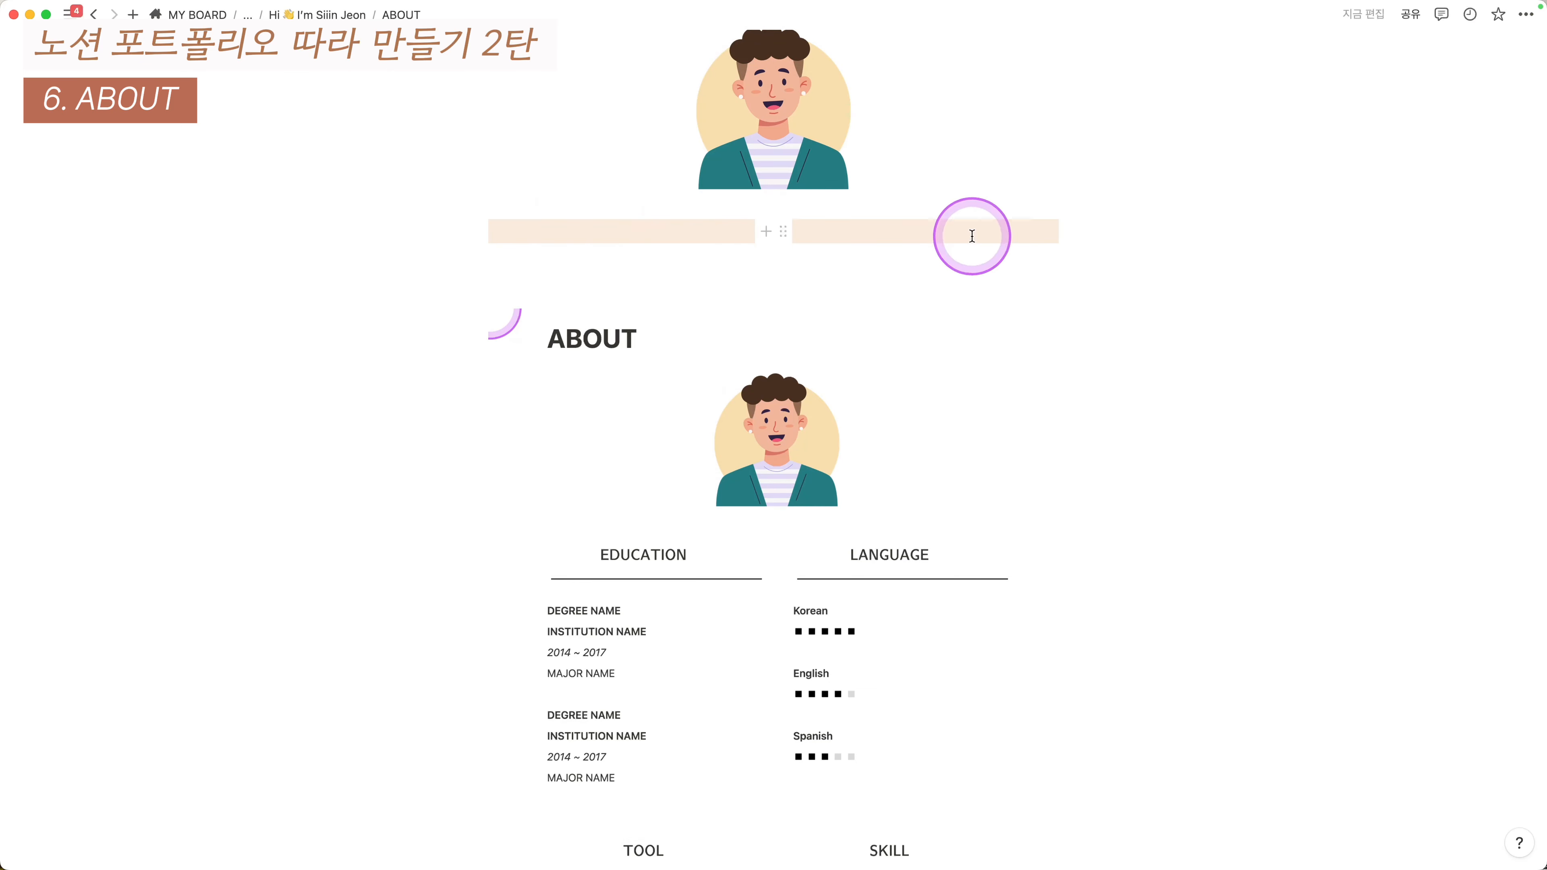
- Return to the parent portfolio page via the breadcrumb
scroll(999, 422, down, 2)
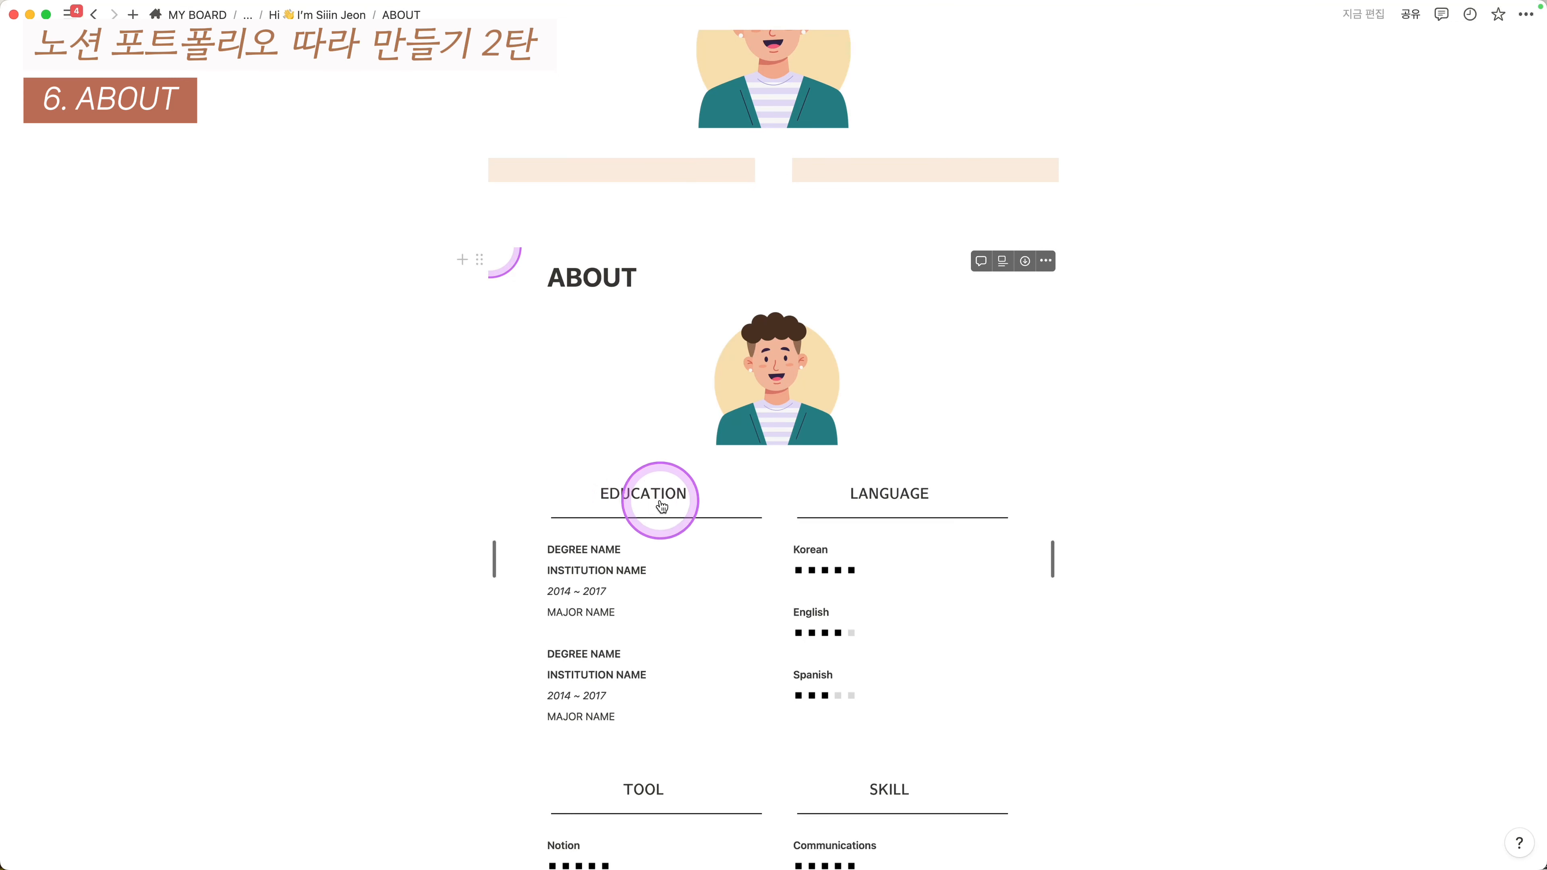
scroll(847, 505, up, 3)
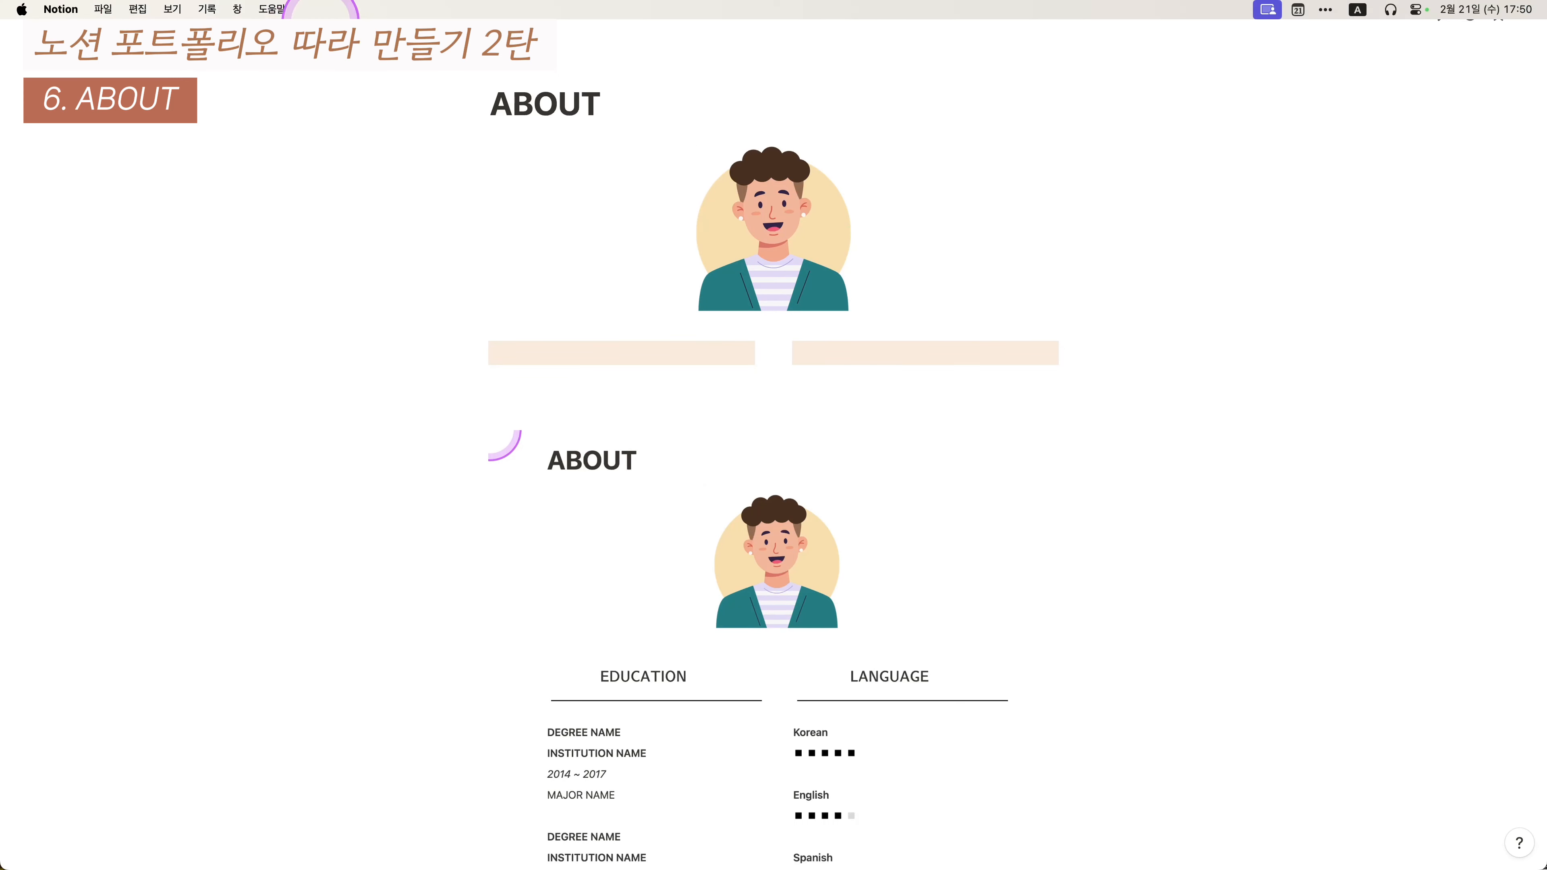
click(320, 16)
- Reapply the last used background colour to the left empty beige block
scroll(1233, 511, down, 1)
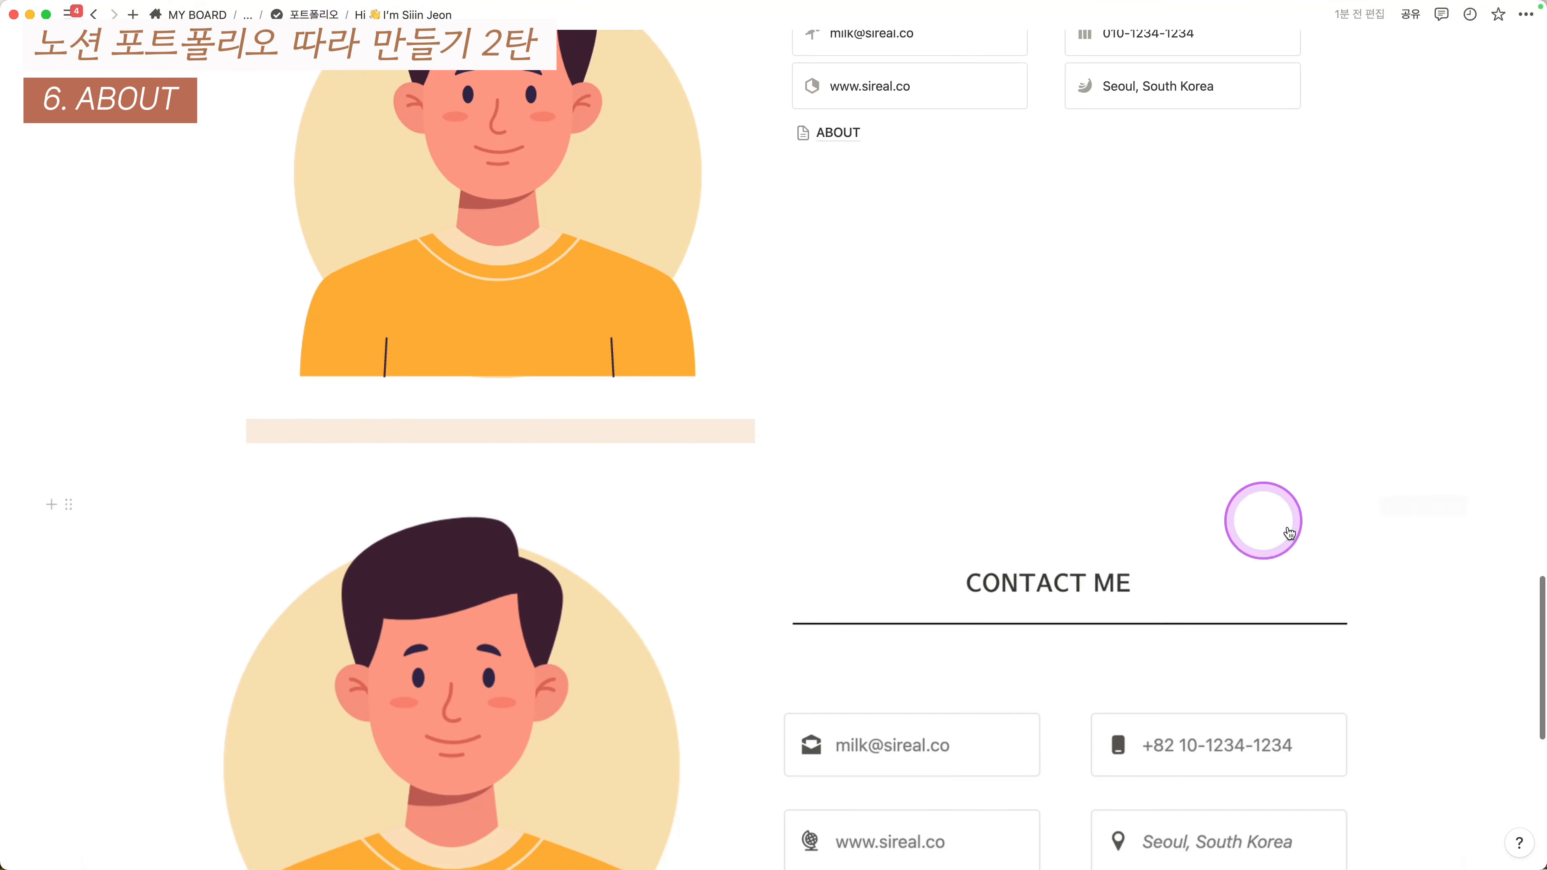
scroll(1306, 435, up, 9)
scroll(1340, 434, down, 1)
scroll(1302, 402, up, 9)
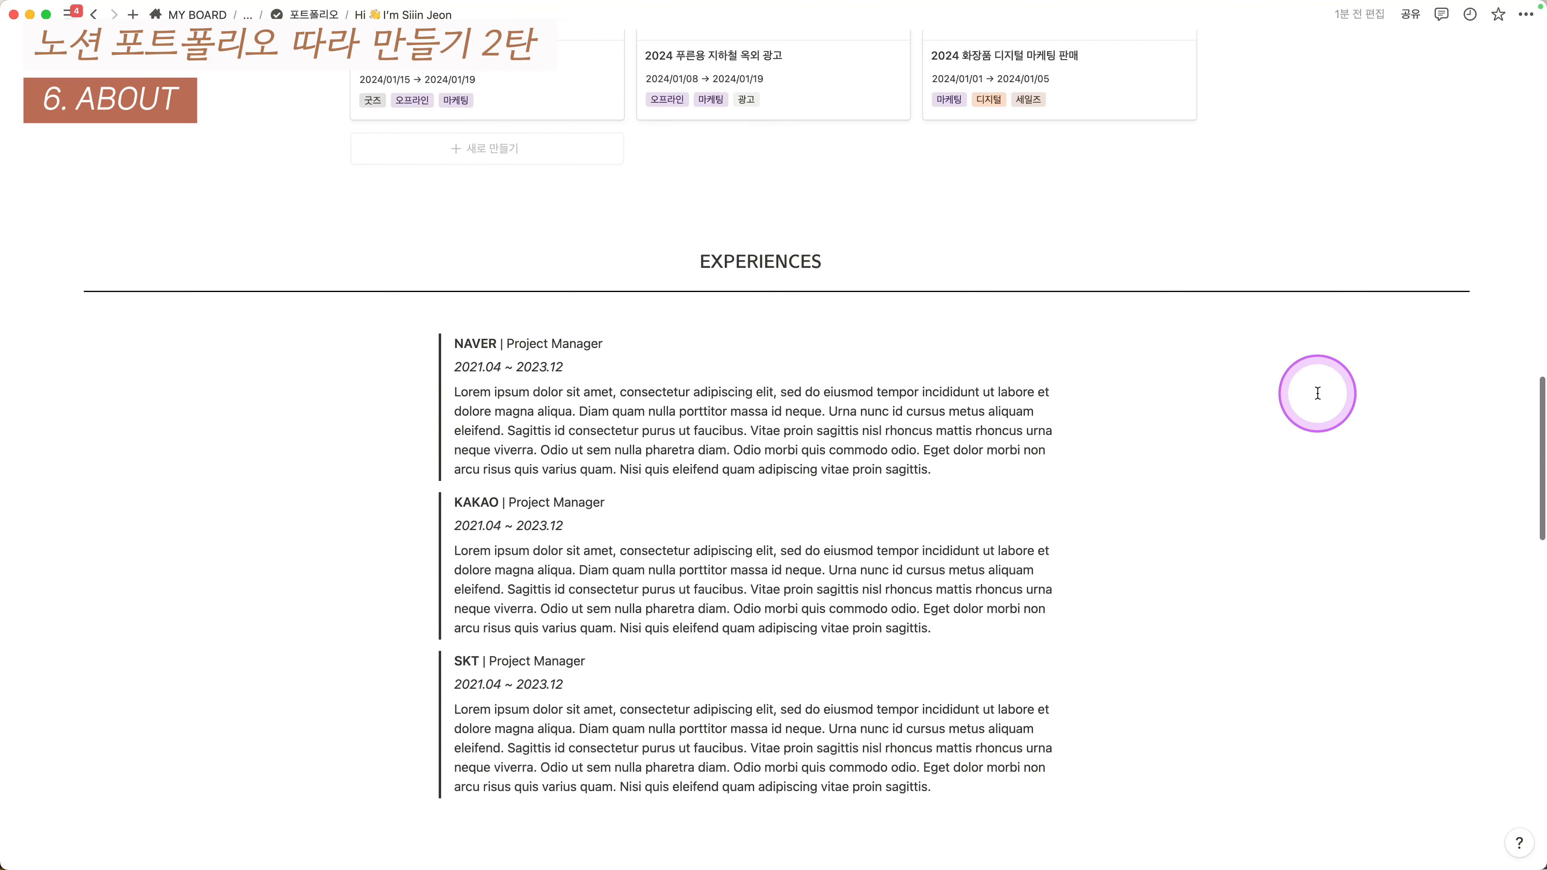
scroll(1157, 429, down, 12)
scroll(1066, 451, down, 4)
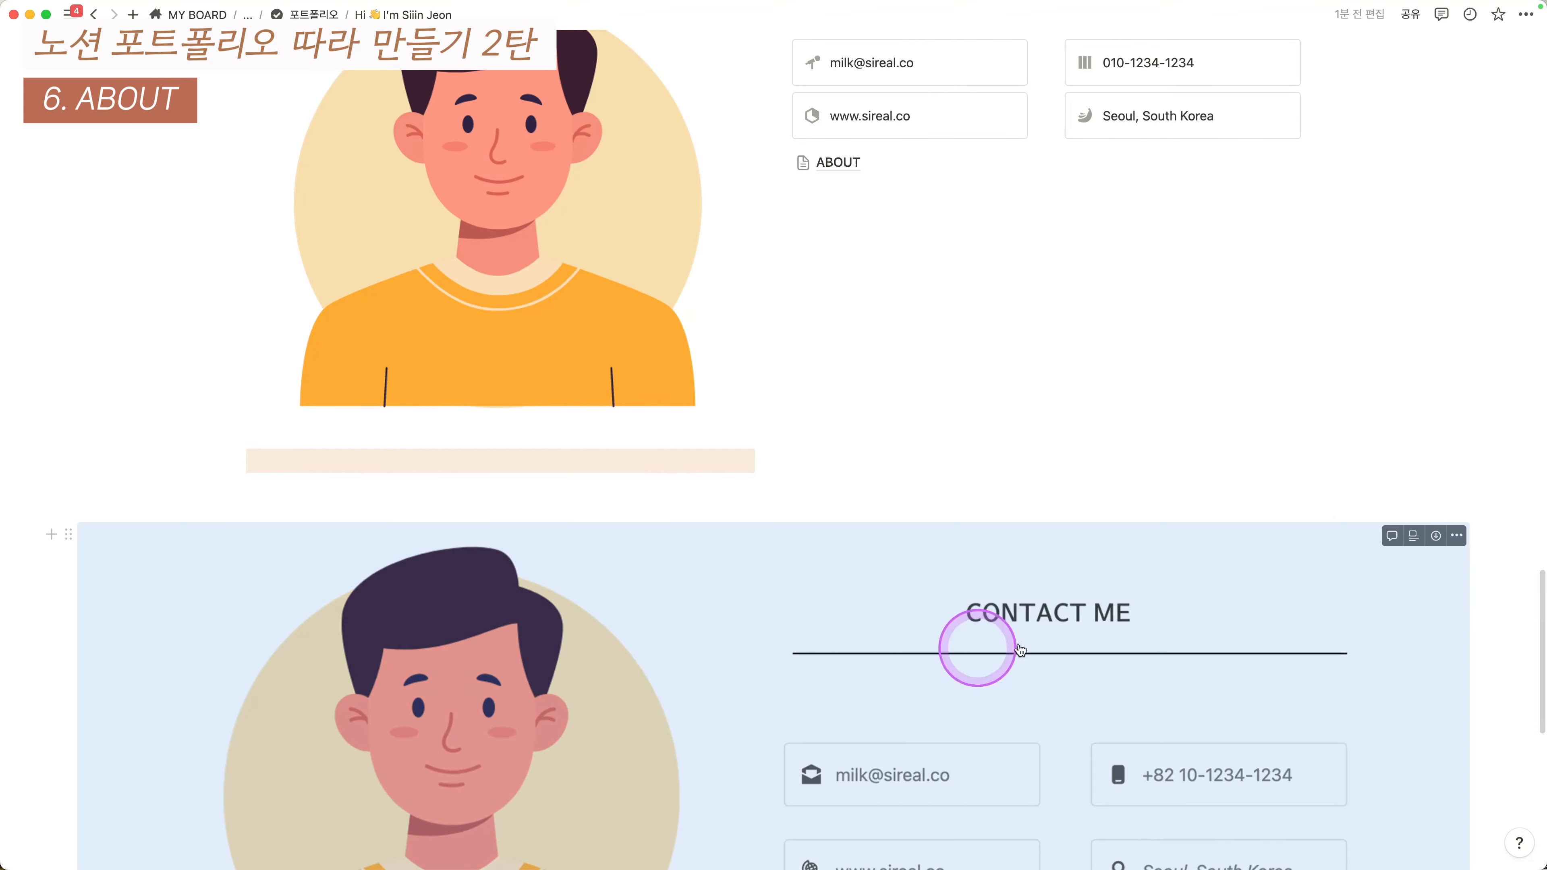
scroll(1334, 546, up, 16)
scroll(1333, 547, down, 6)
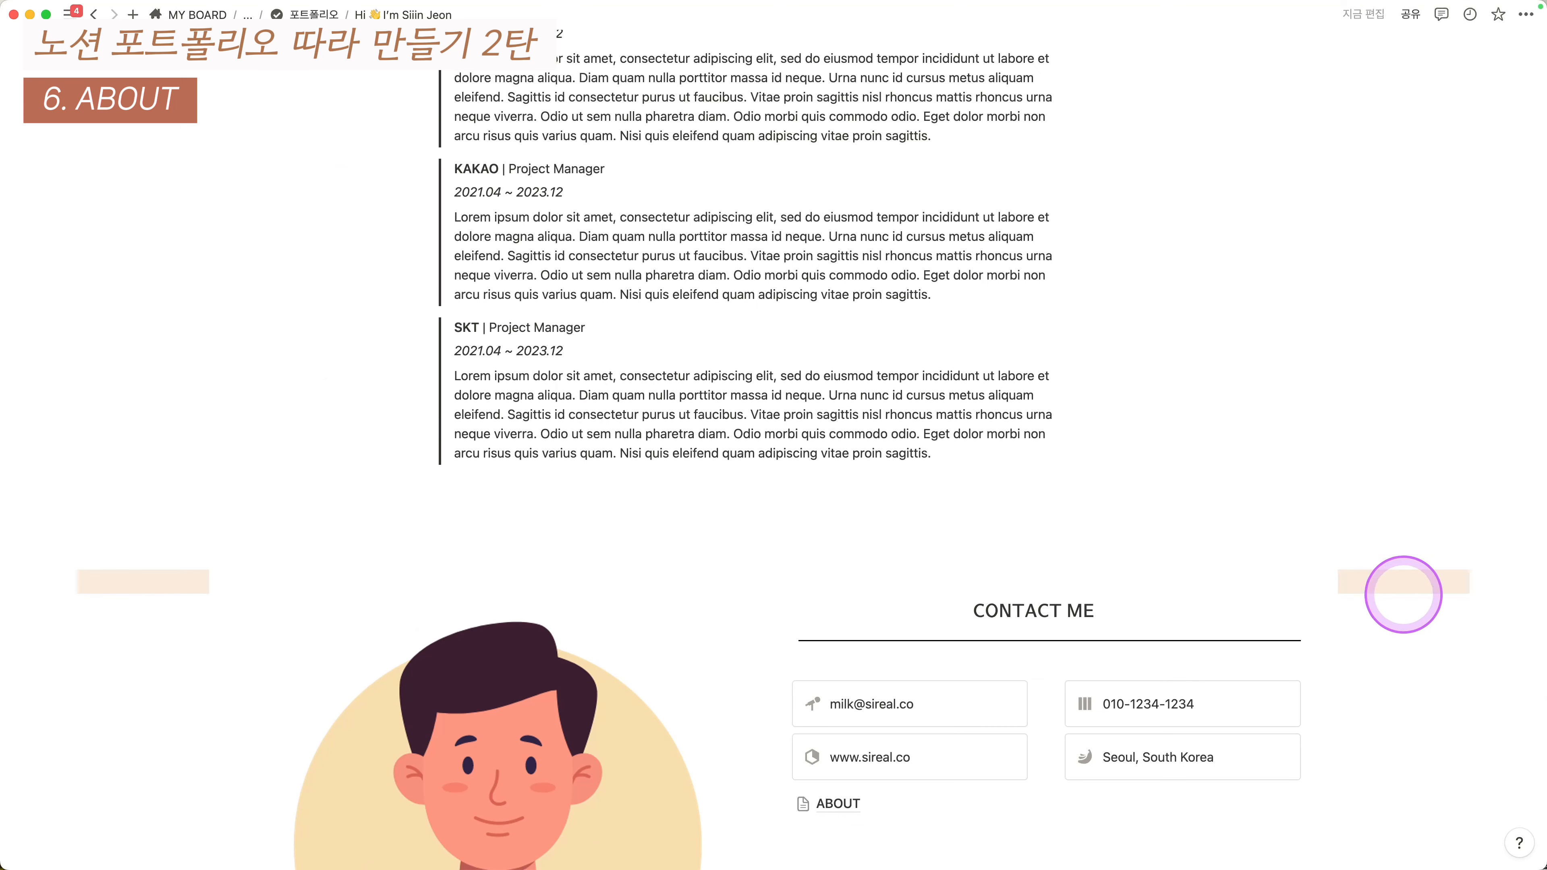
key(super+shift+h)
click(138, 586)
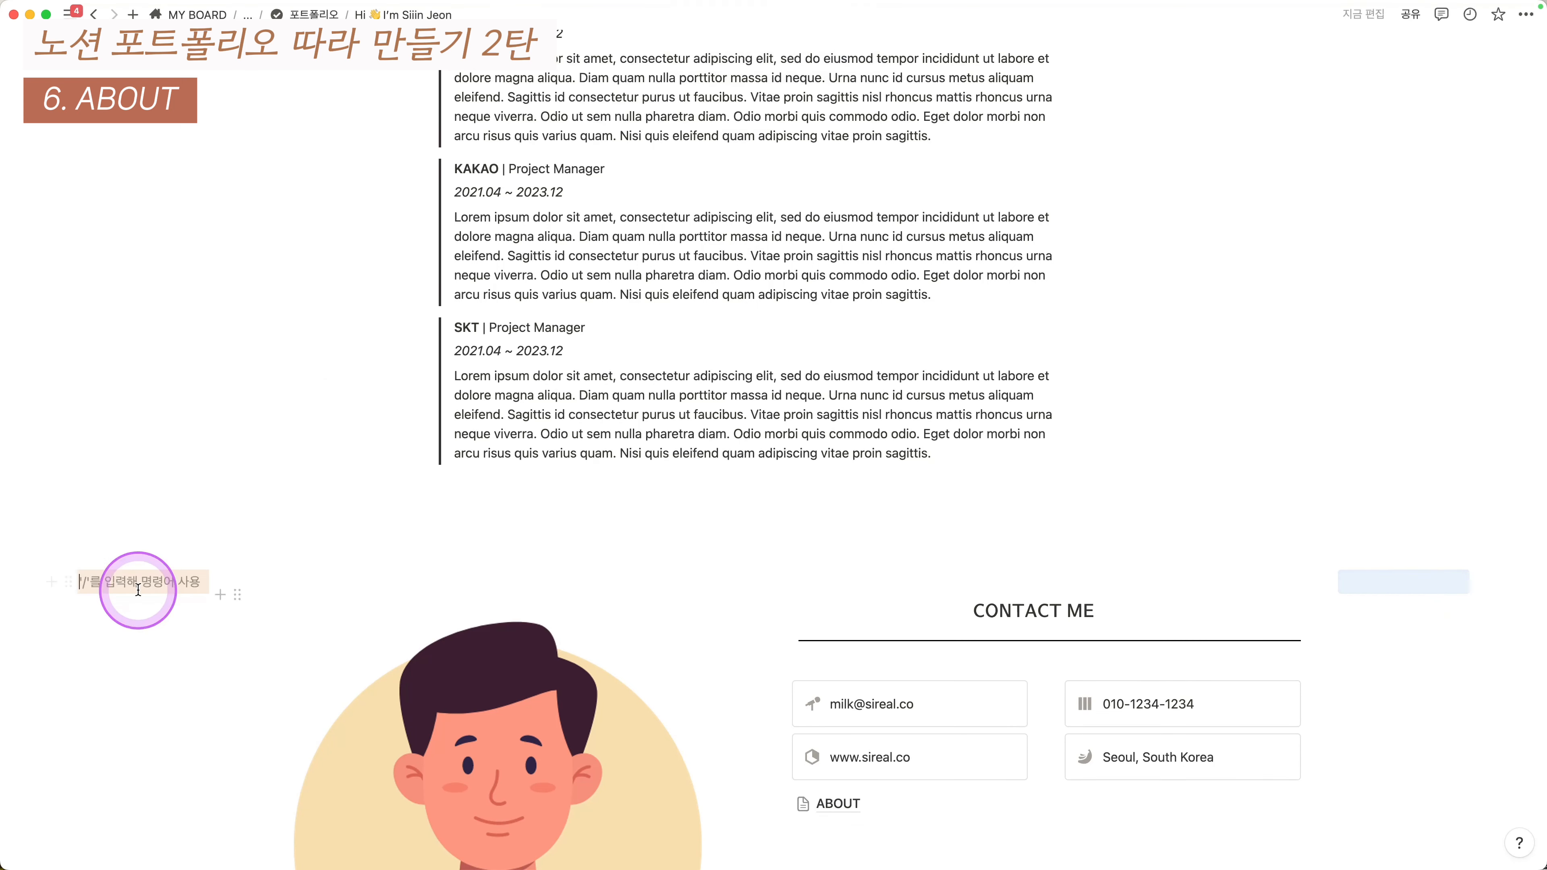
key(Escape)
key(super+shift+h)
scroll(822, 363, up, 7)
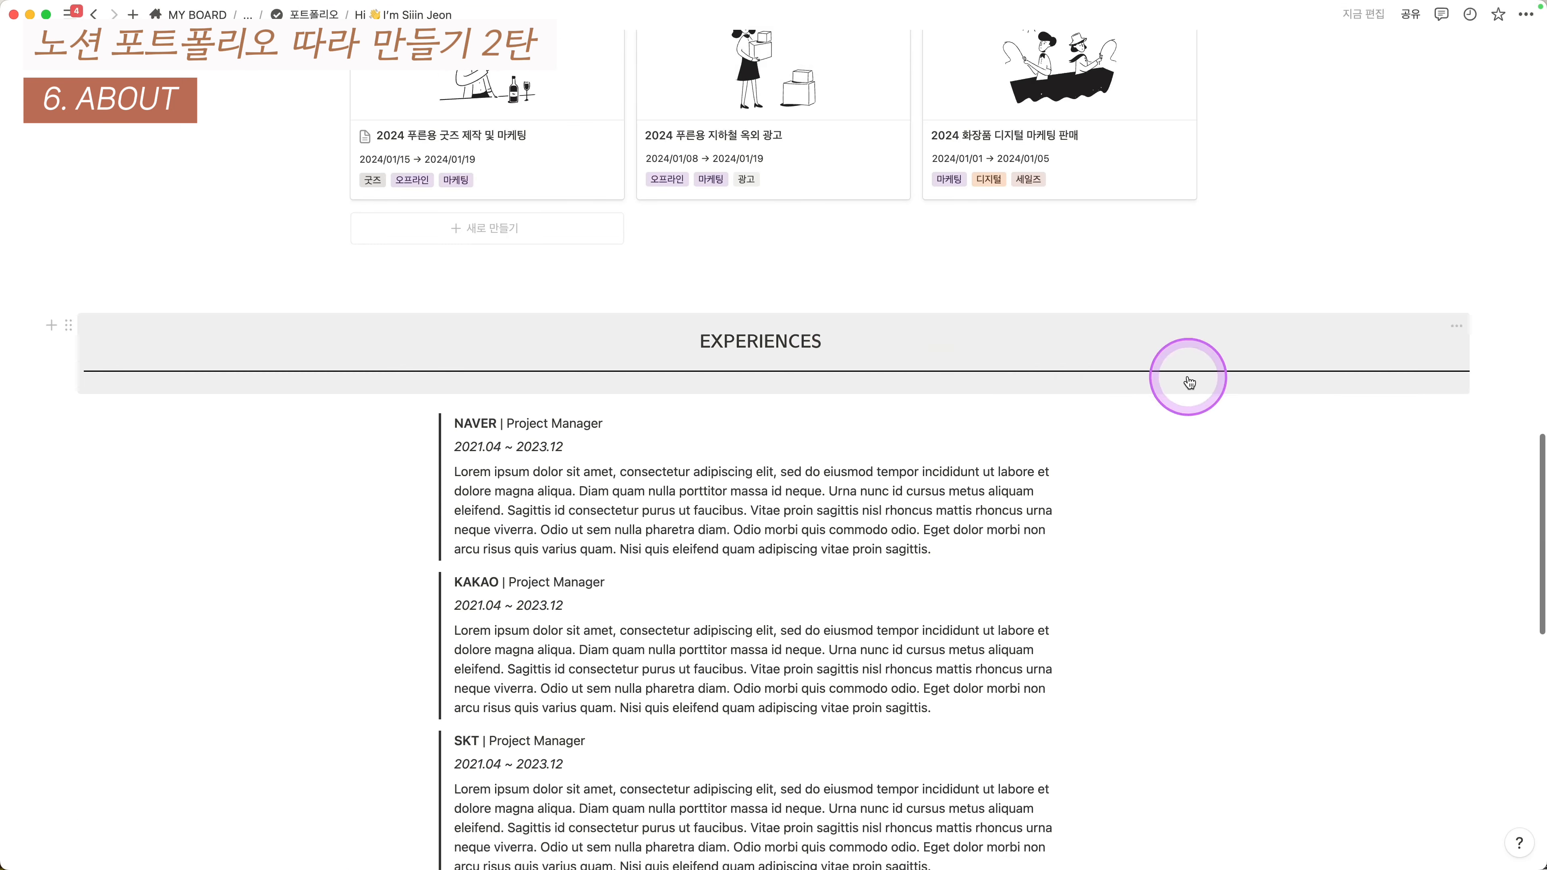
- Copy the EXPERIENCES heading block from the portfolio page
click(1252, 373)
key(super+z)
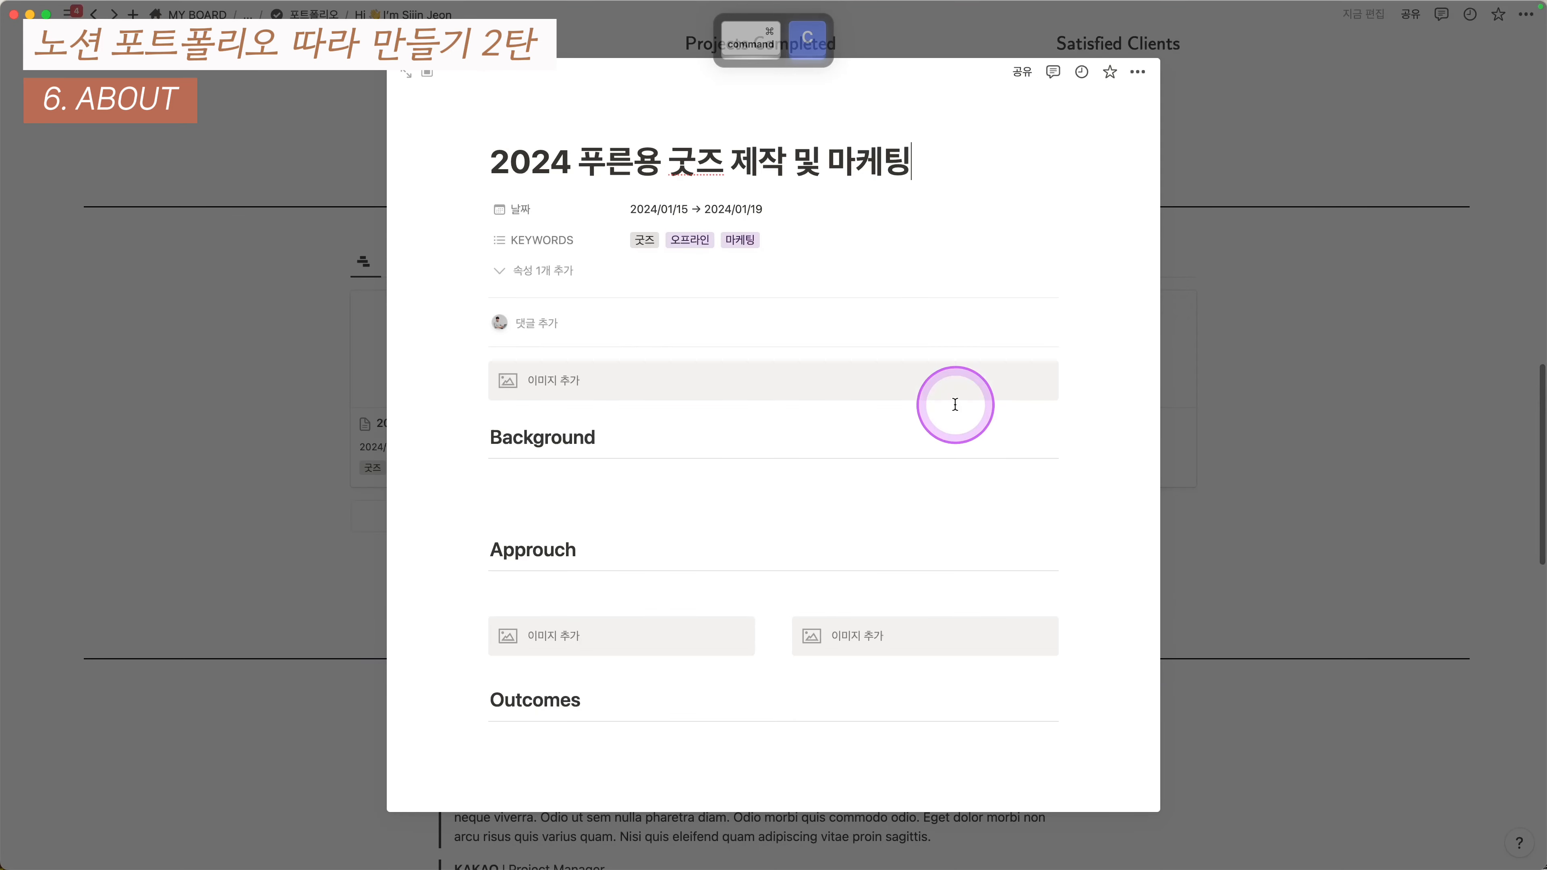
key(super+z)
scroll(832, 429, down, 8)
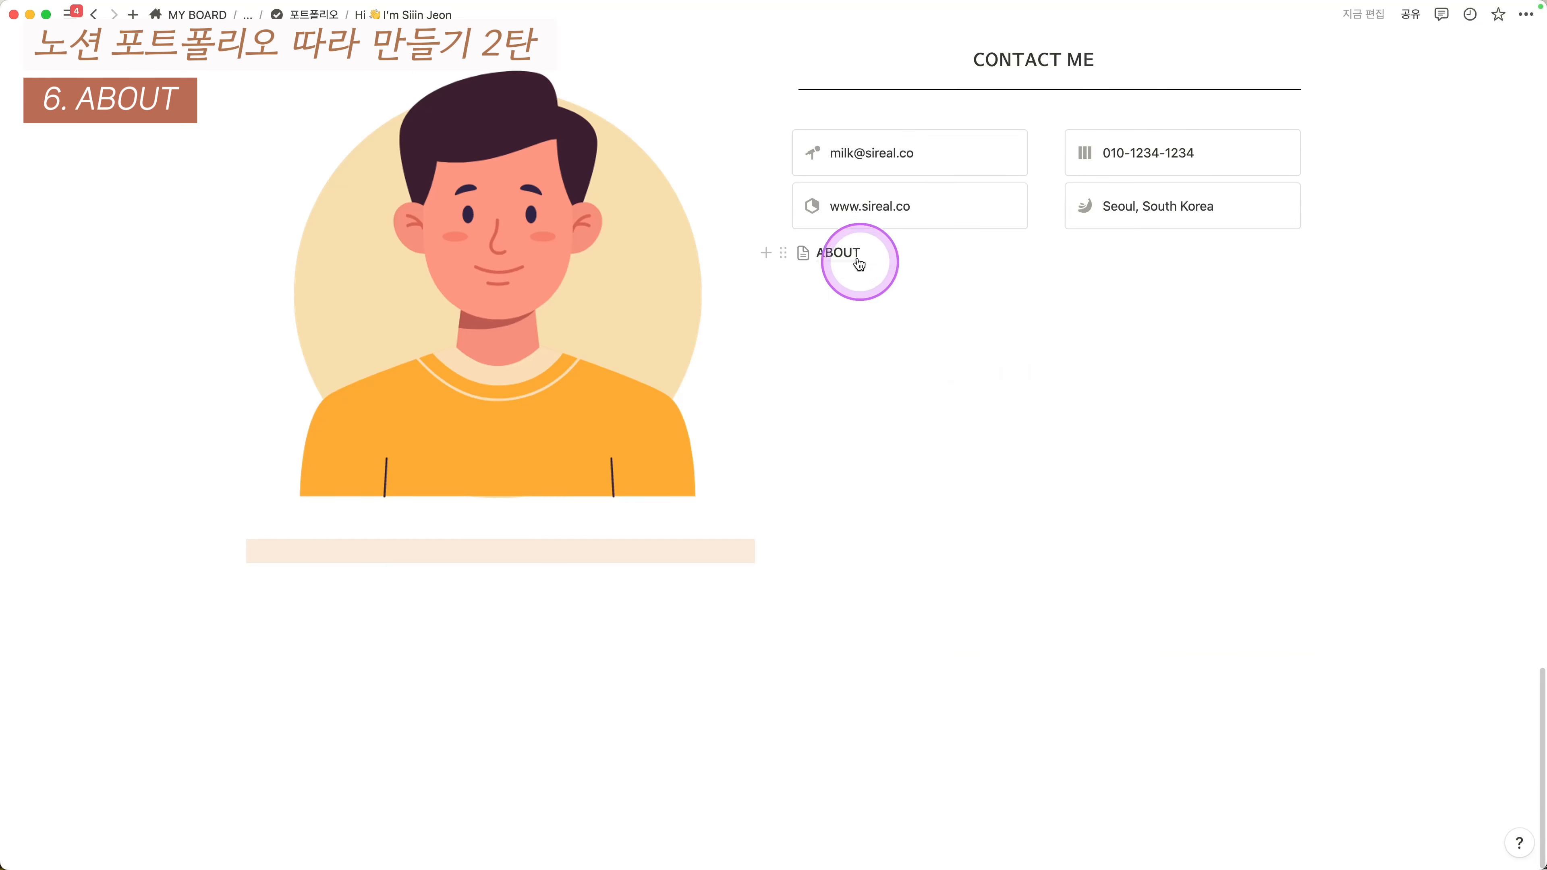
- Paste the EXPERIENCES heading as a plain copy into both empty ABOUT page columns
click(844, 254)
click(721, 382)
text(EXPERIENCES)
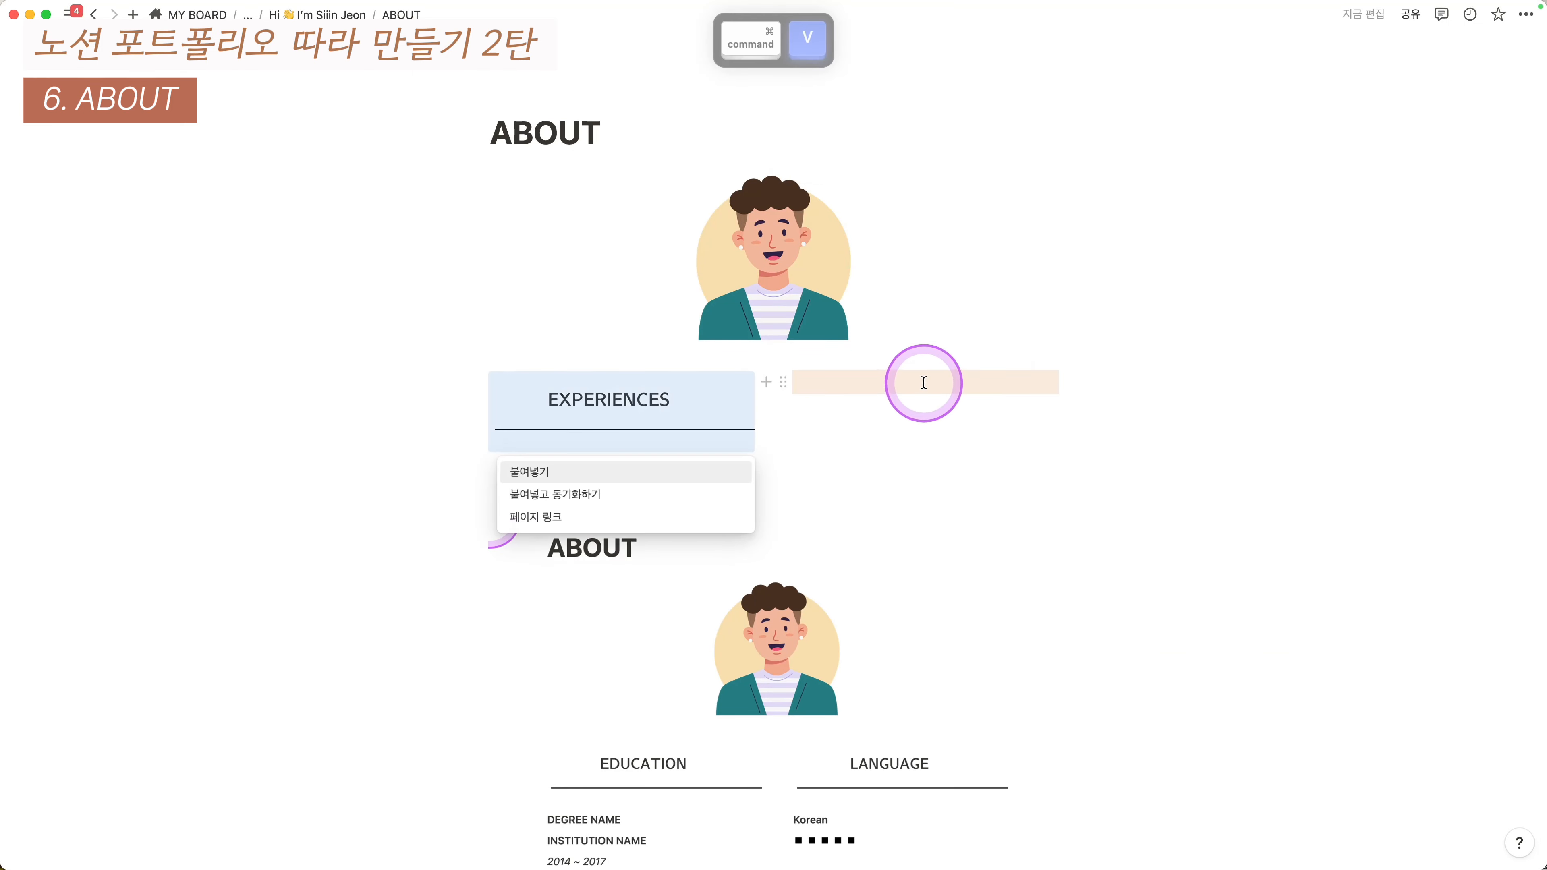
click(922, 382)
text(EXPERIENCES)
click(1058, 462)
scroll(1219, 441, down, 1)
scroll(767, 542, down, 5)
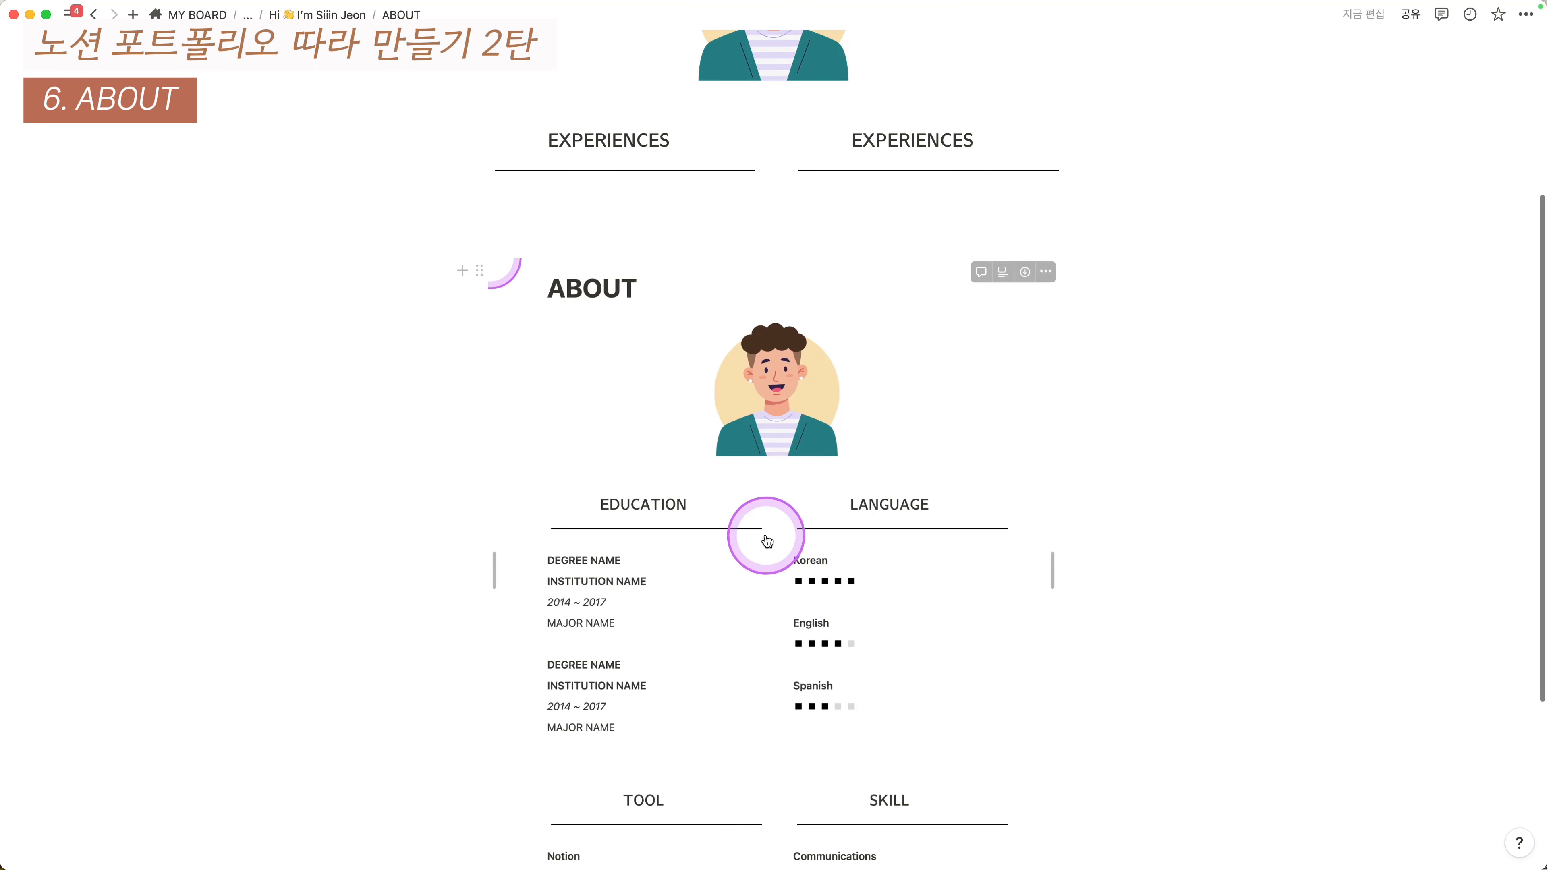
scroll(622, 207, up, 1)
- Edit the two pasted equation headings to read EDUCATION and LANGUAGE
click(621, 197)
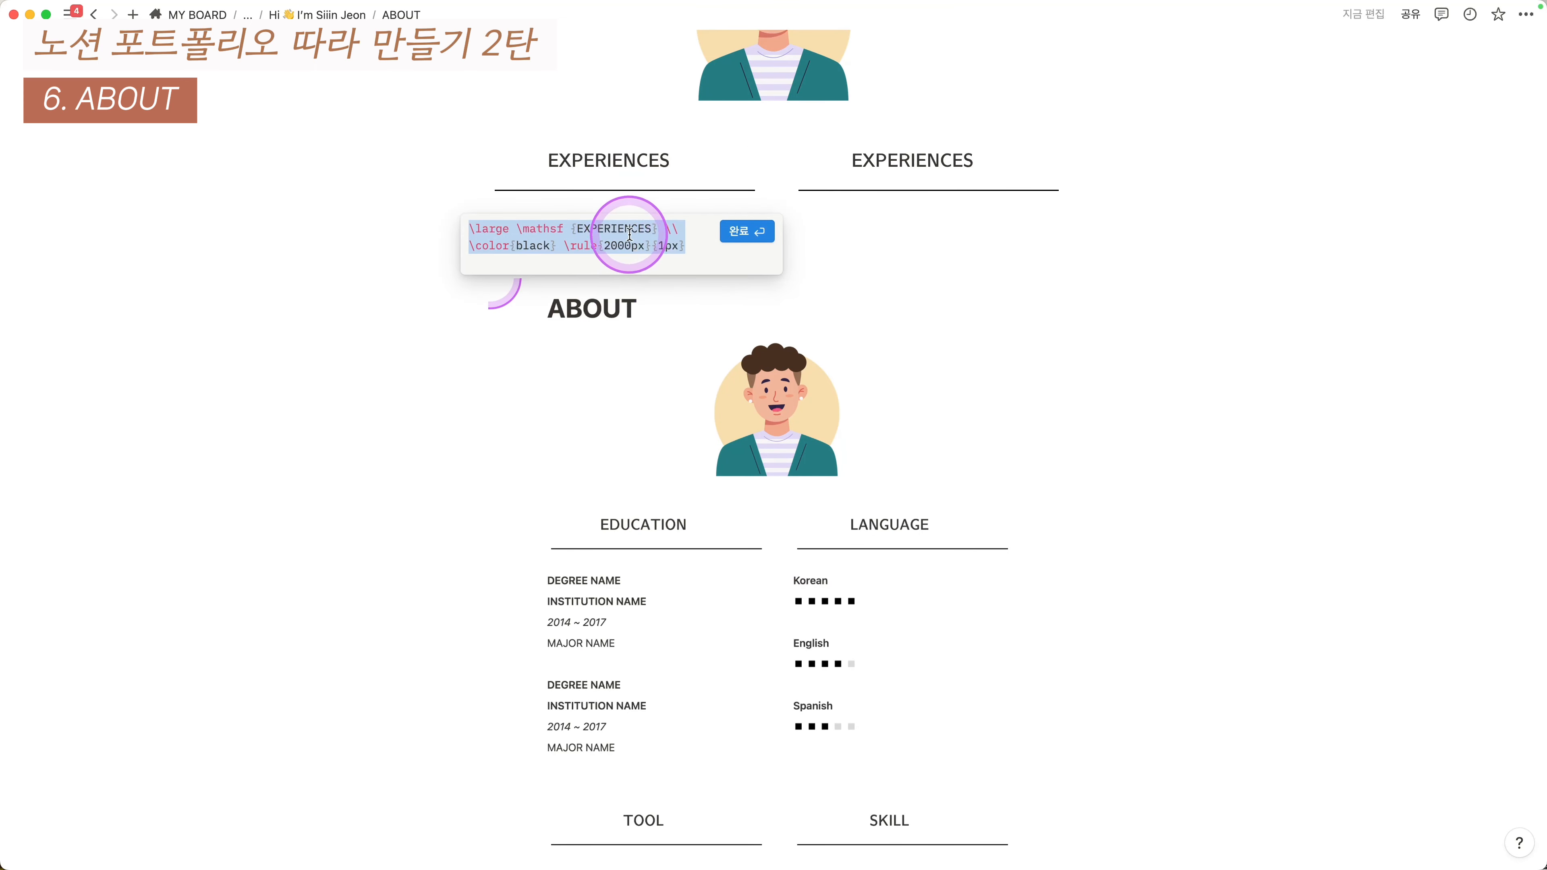
click(647, 229)
key(BackSpace)
key(BackSpace)
key(BackSpace)
key(BackSpace)
key(BackSpace)
key(BackSpace)
key(BackSpace)
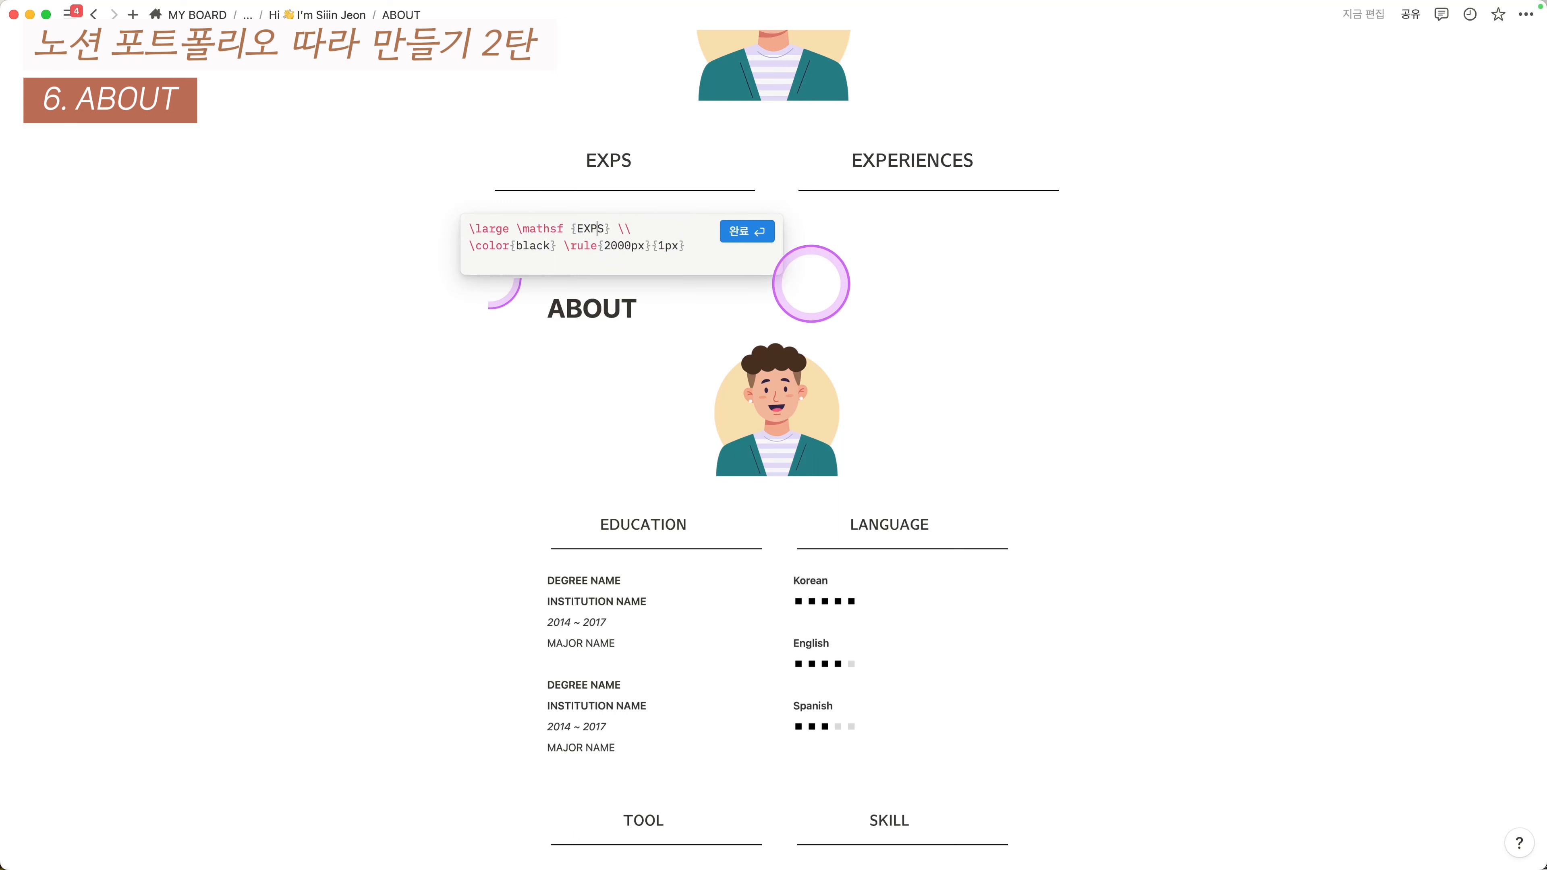
text(DUCATION)
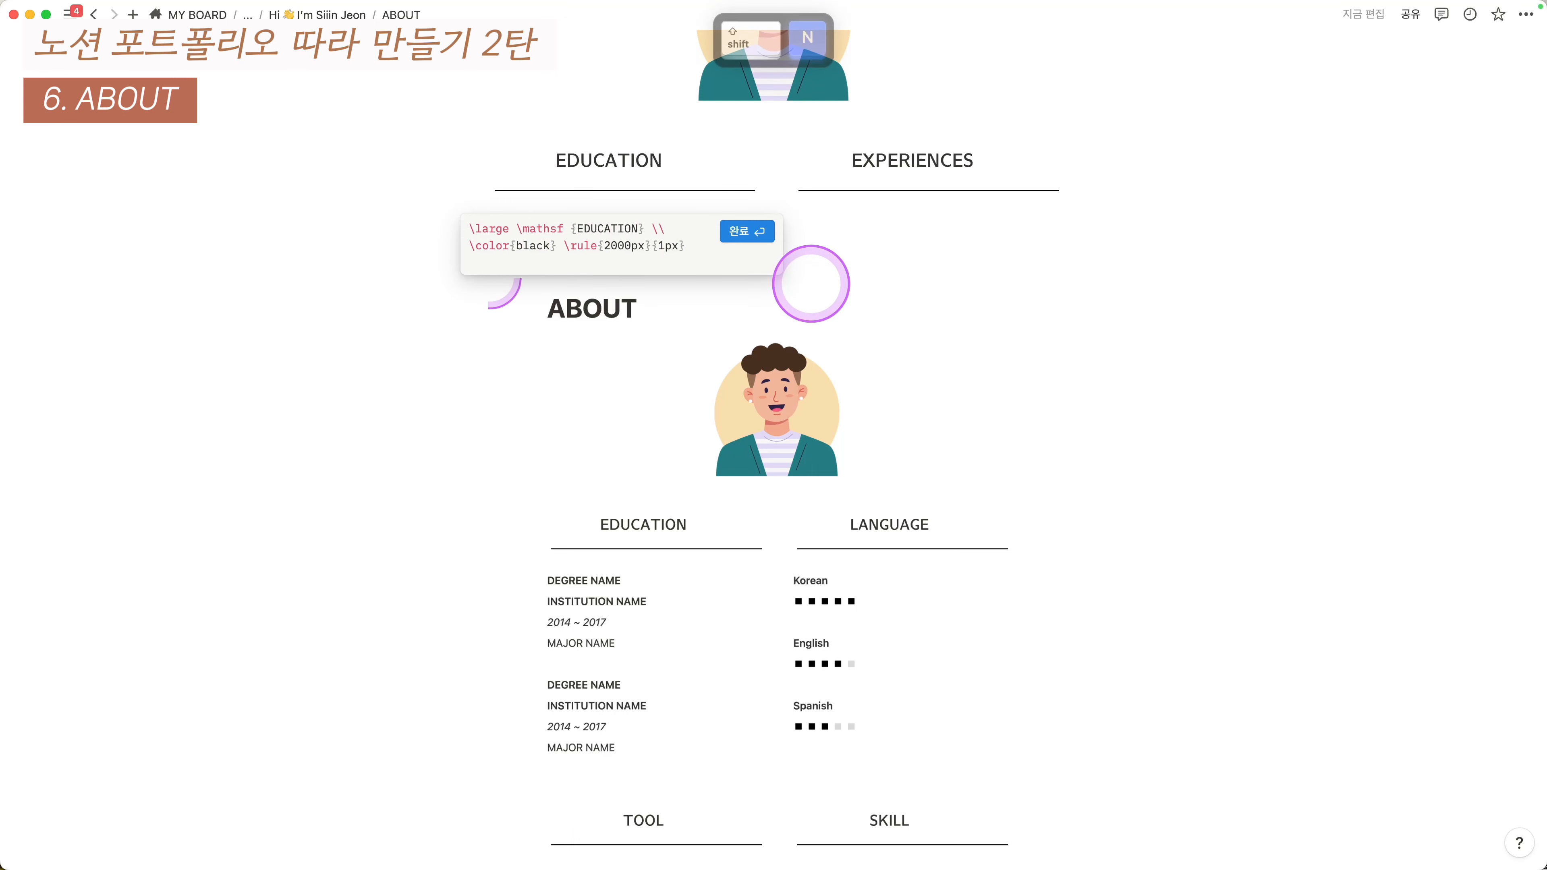
click(900, 162)
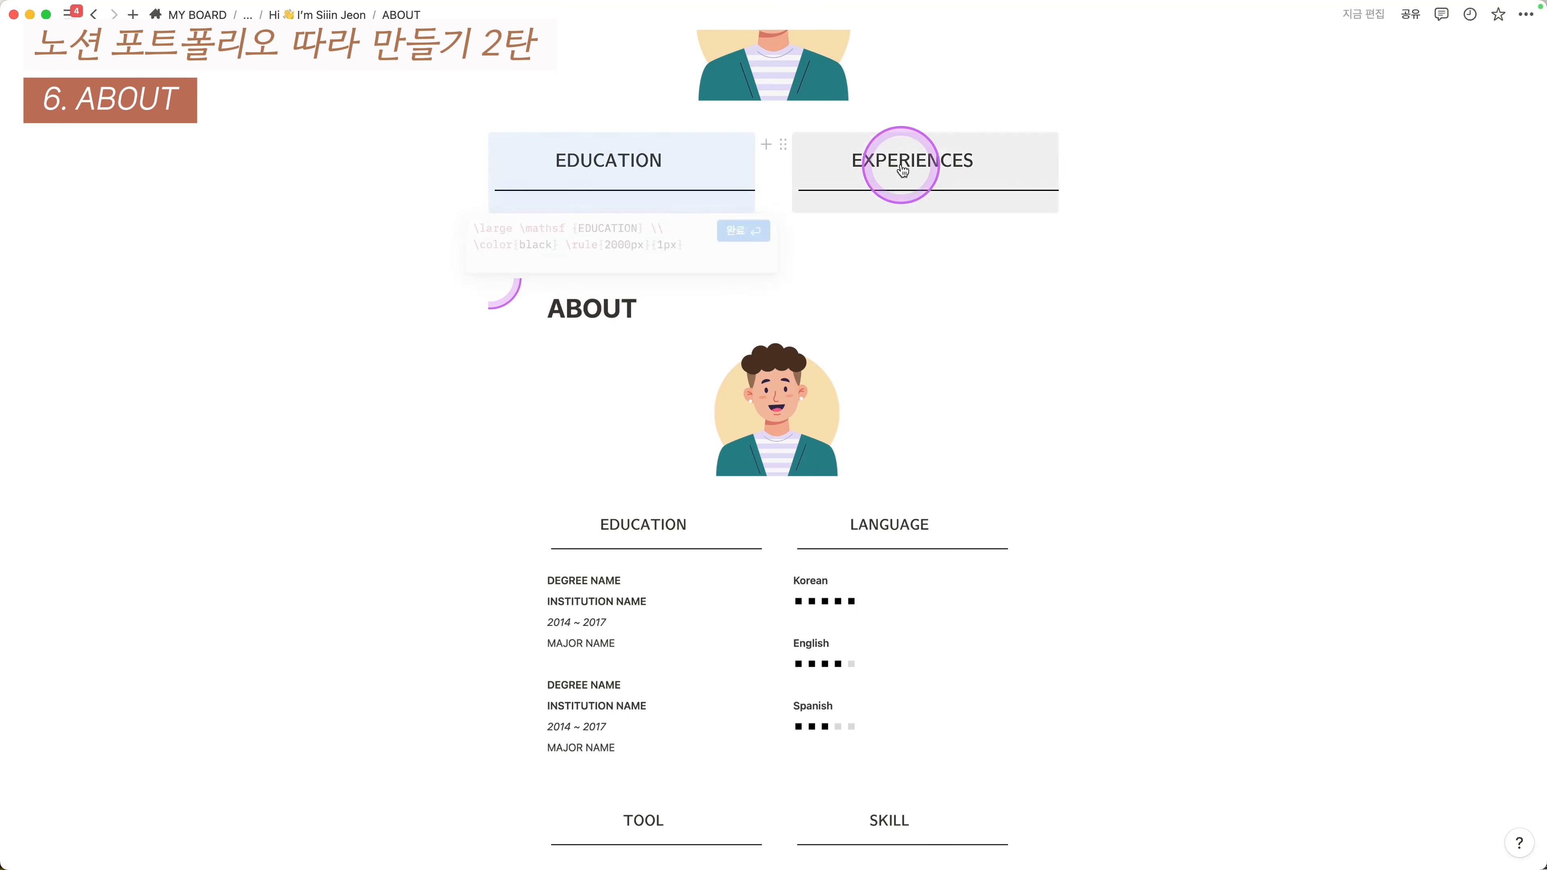
click(951, 228)
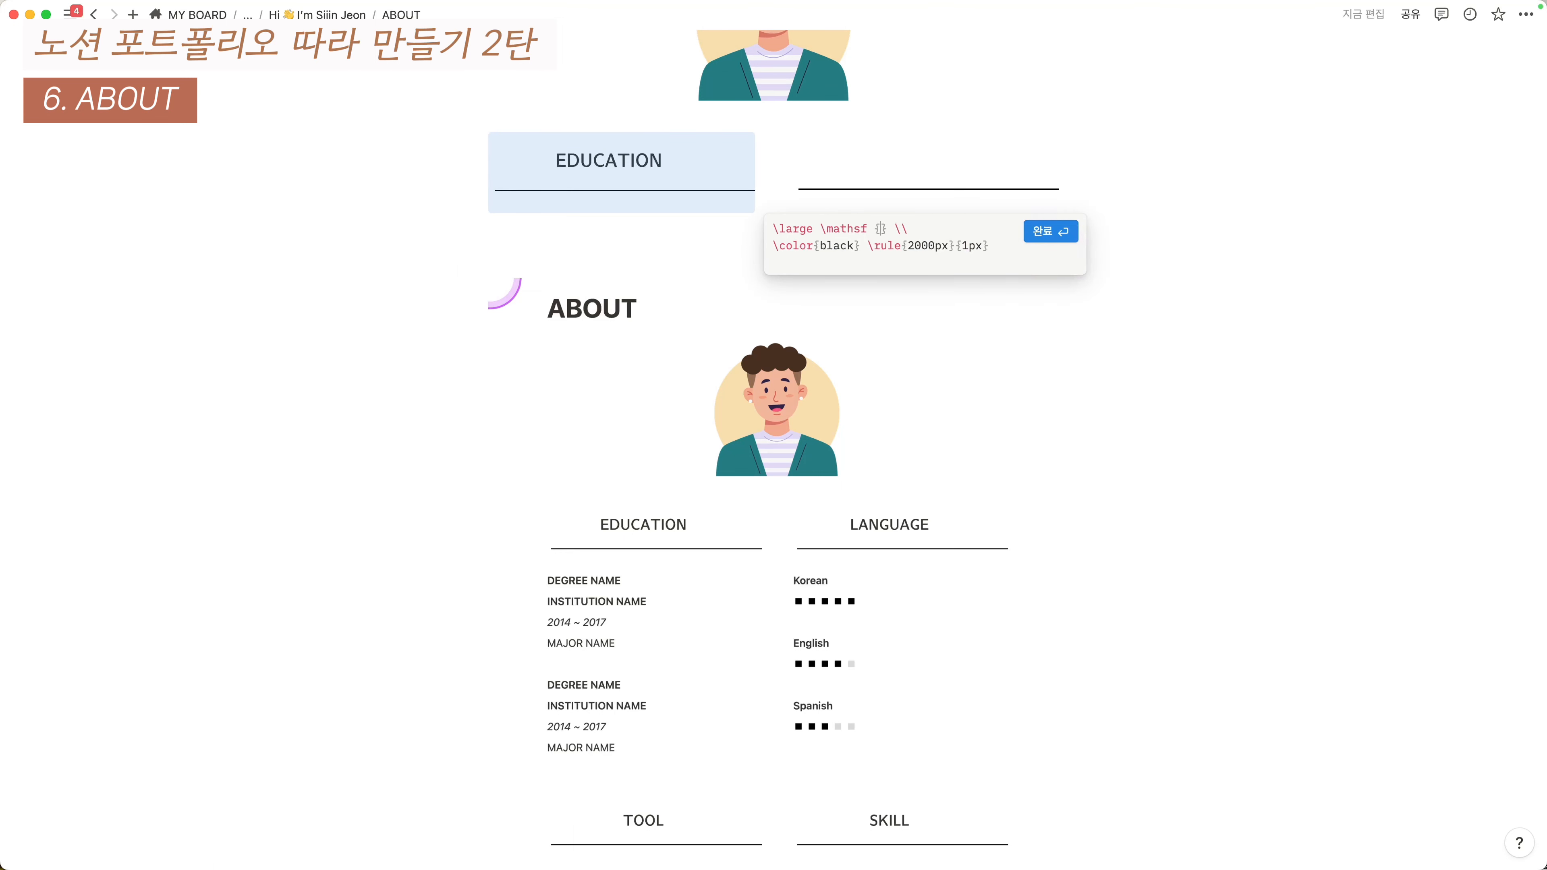
text(LANGUAGE)
click(1155, 283)
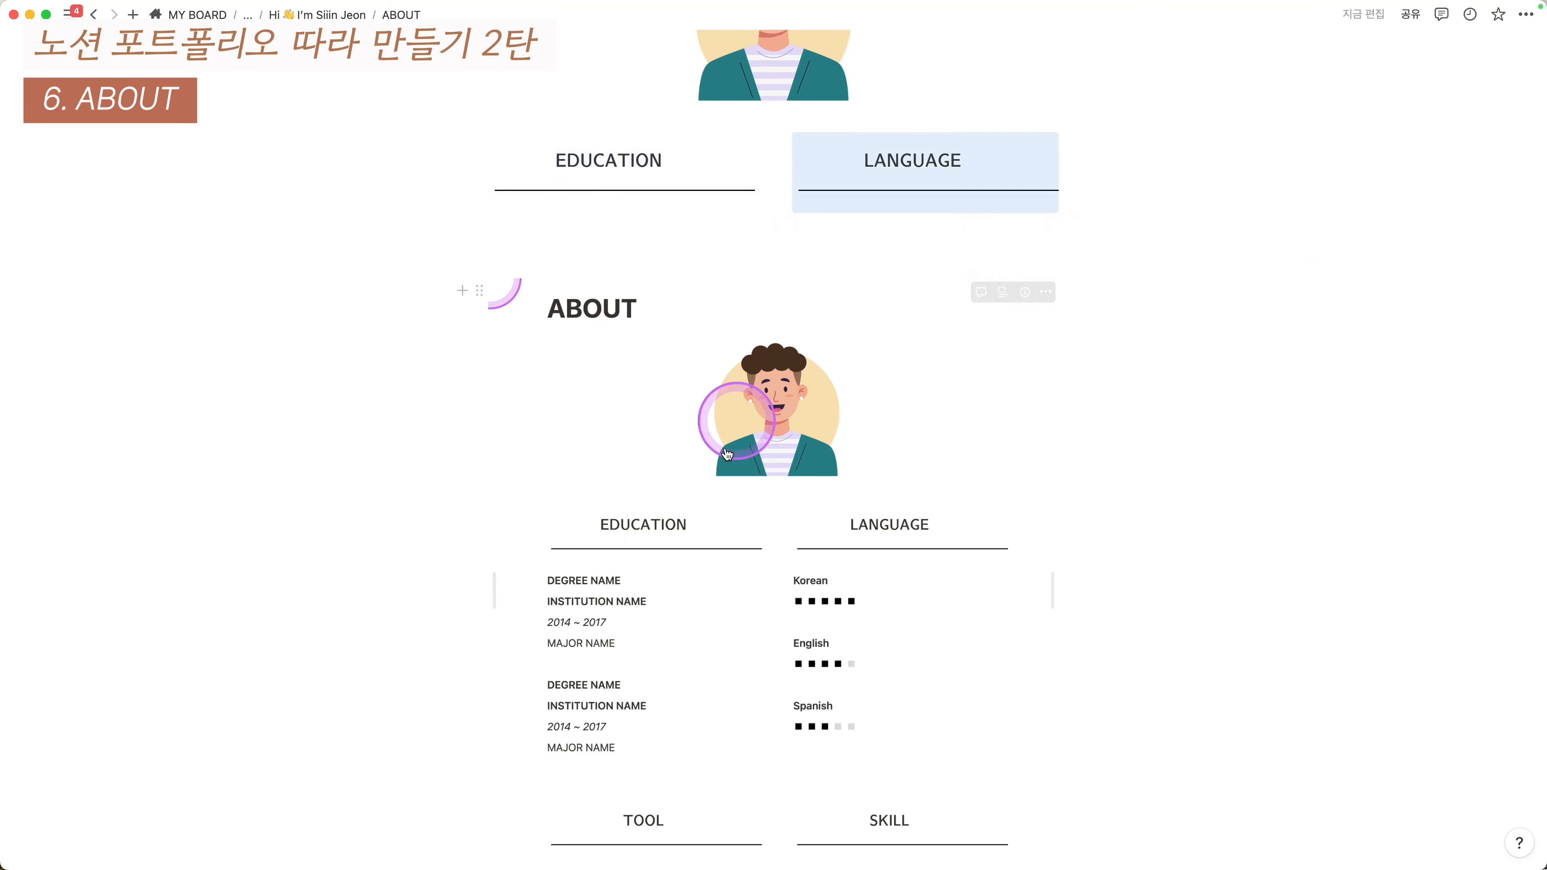
- Add an empty block below the EDUCATION and LANGUAGE headings
scroll(621, 678, down, 1)
click(690, 211)
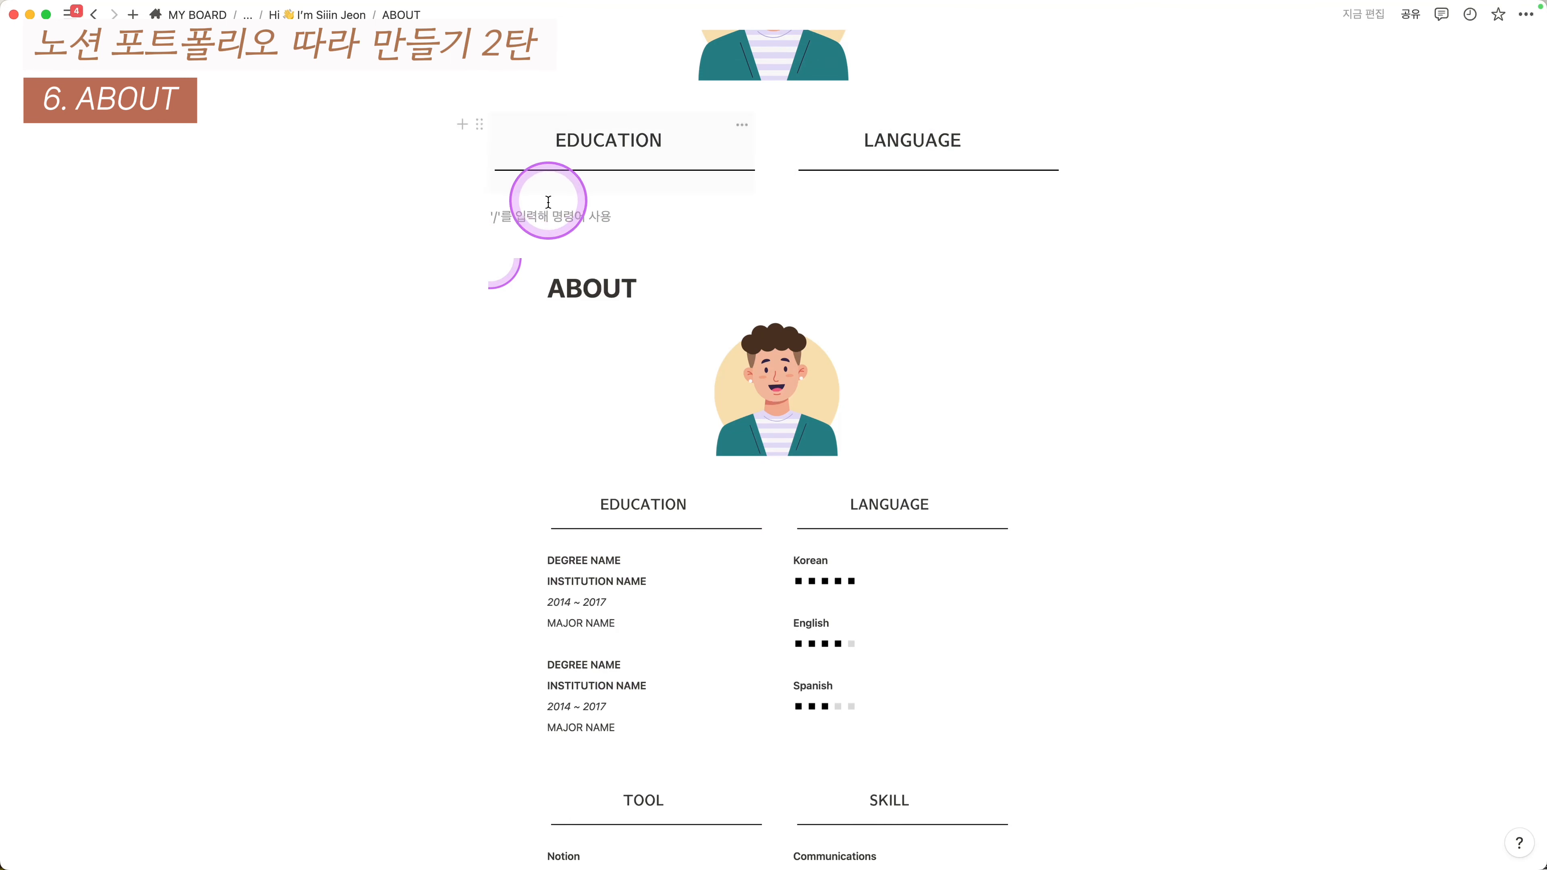
scroll(489, 204, down, 1)
click(462, 182)
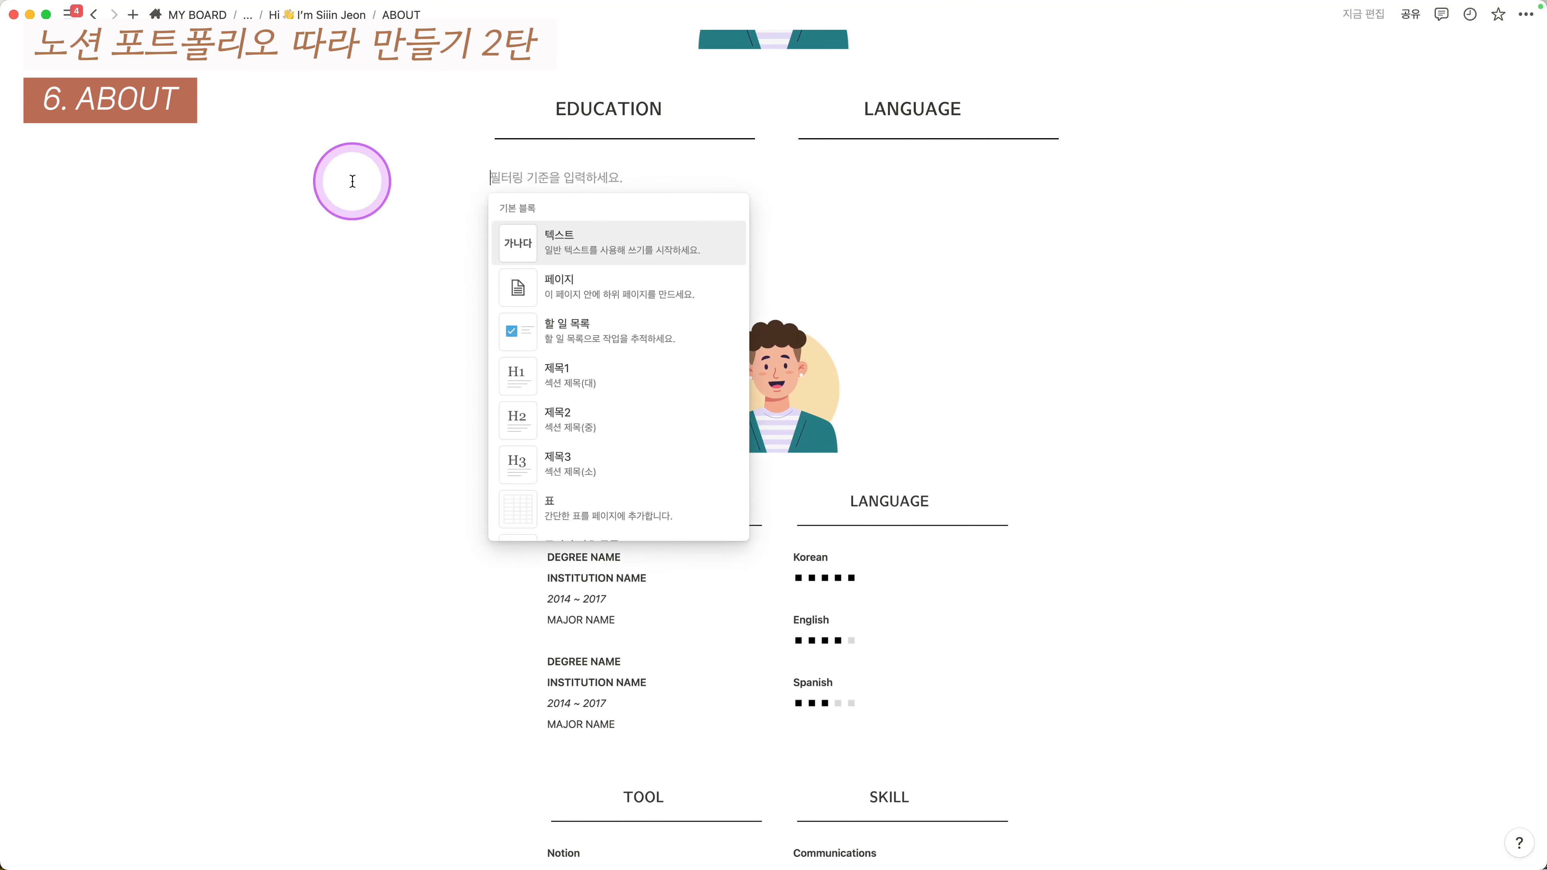
click(531, 178)
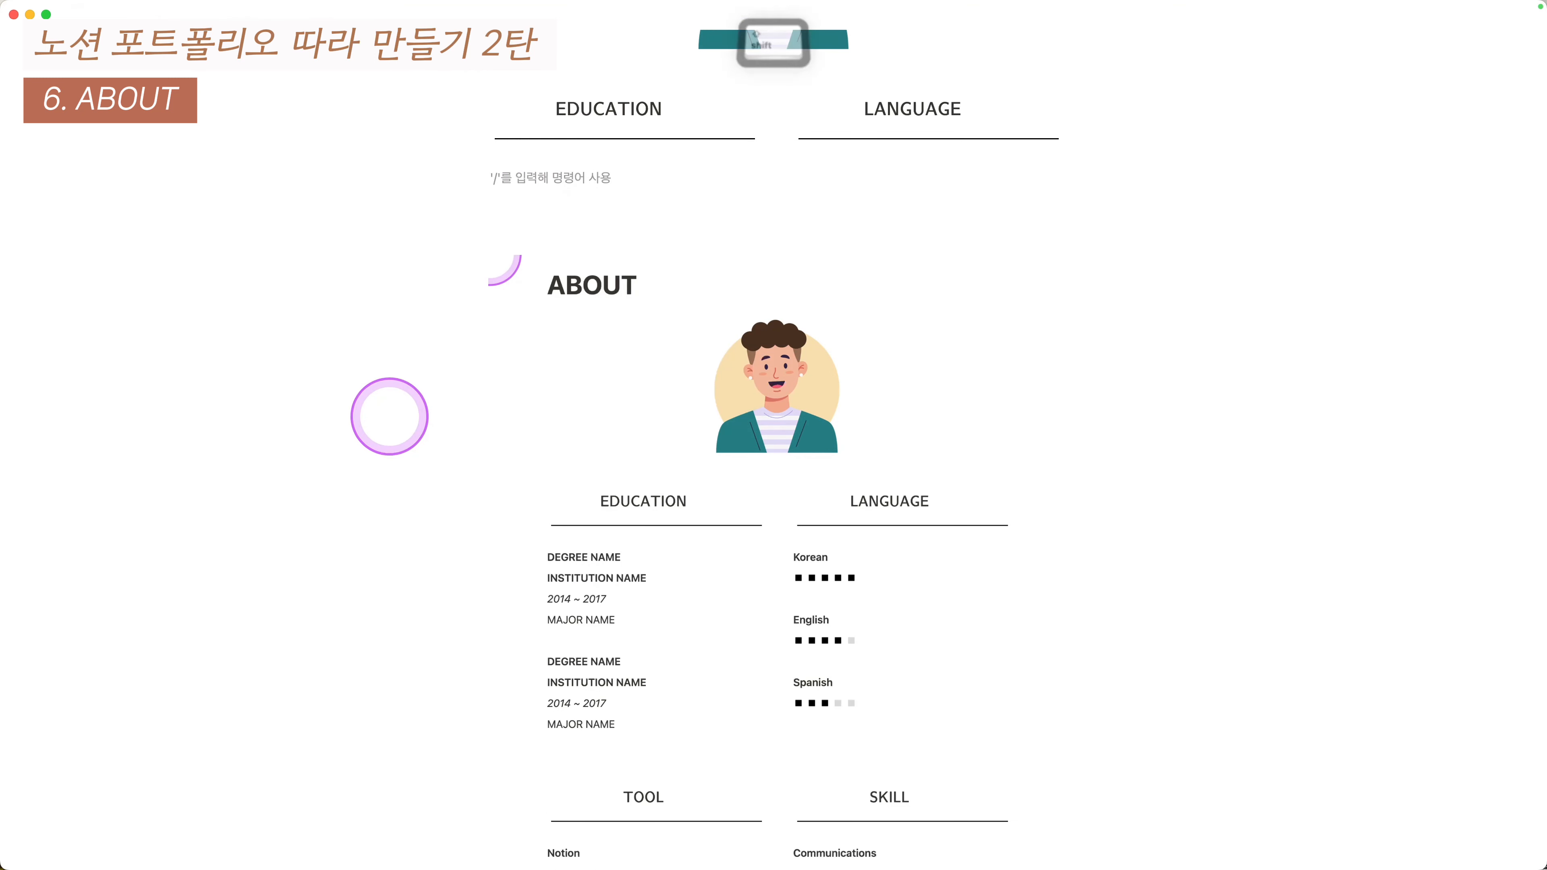